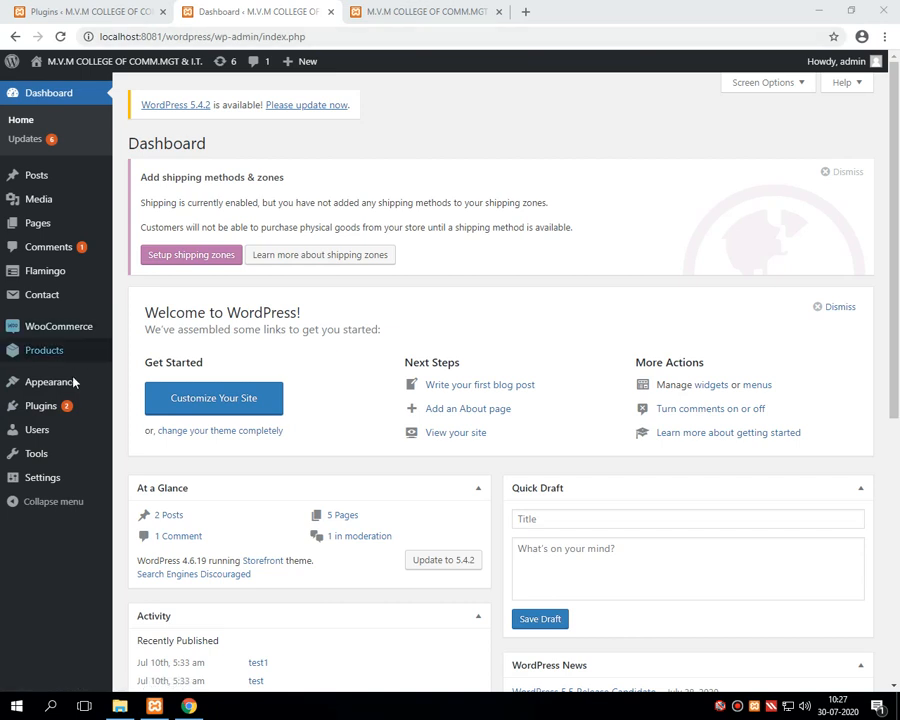
Step: Open the Plugins list in a new browser tab and switch to it
right_click(34, 407)
left_click(72, 417)
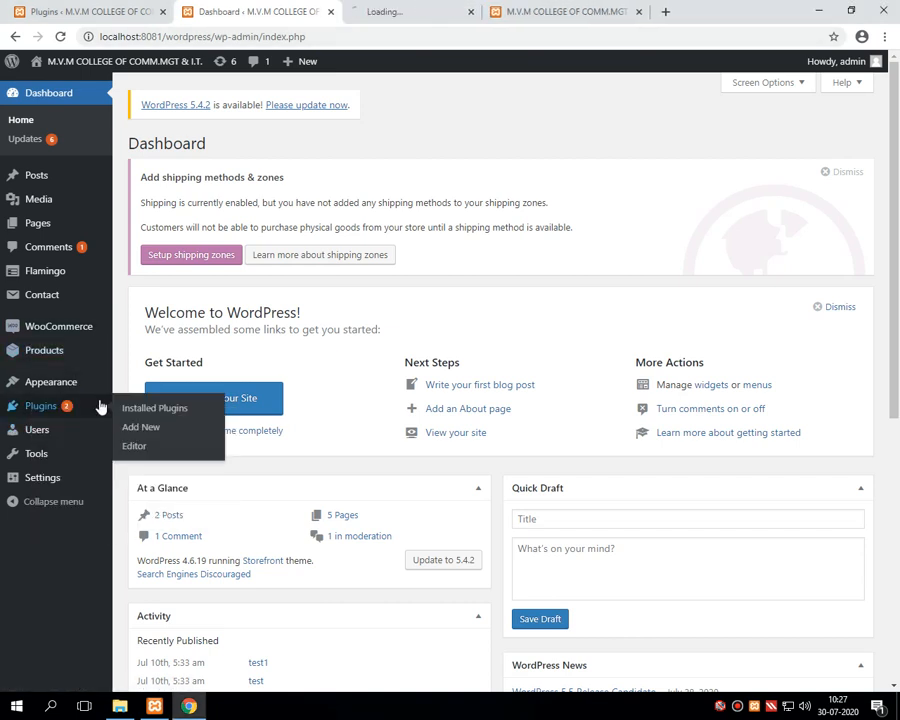
left_click(395, 14)
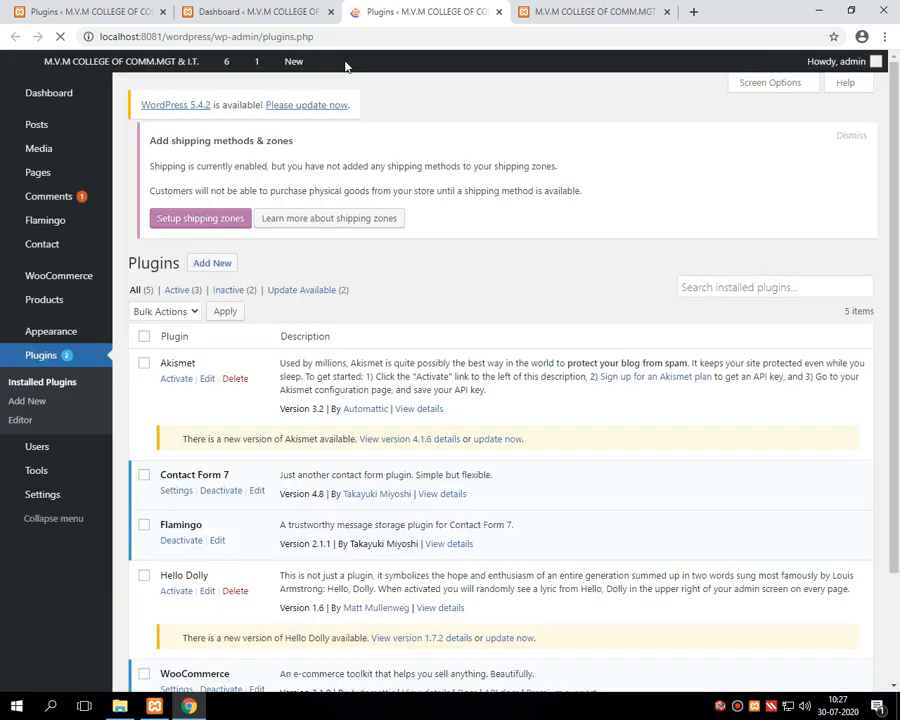
Step: Review the five installed plugins and open WooCommerce's settings in a new tab
scroll(400, 400, "down", 3)
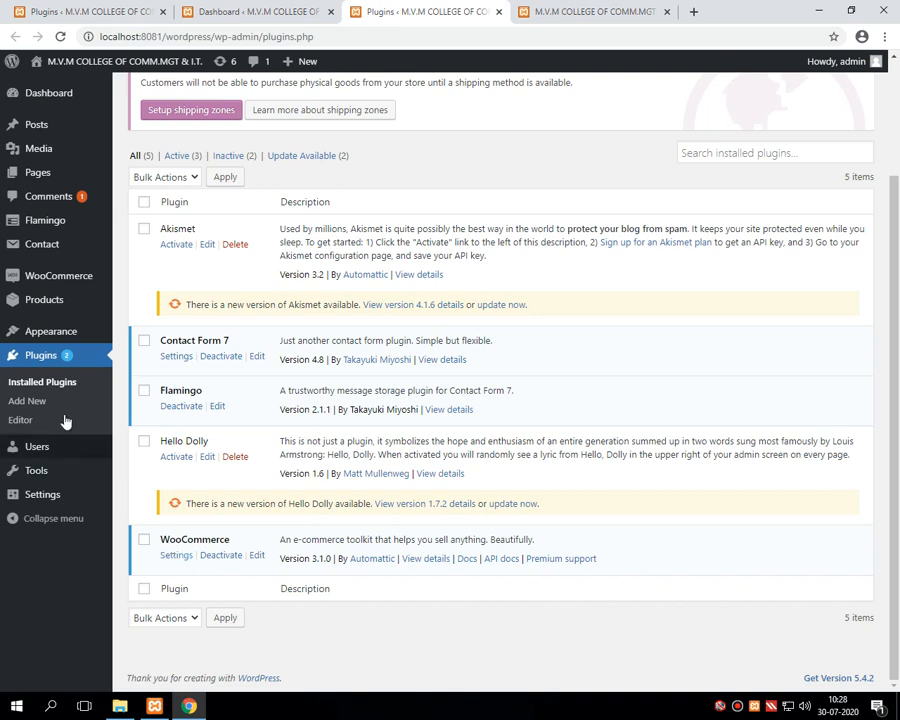
right_click(178, 560)
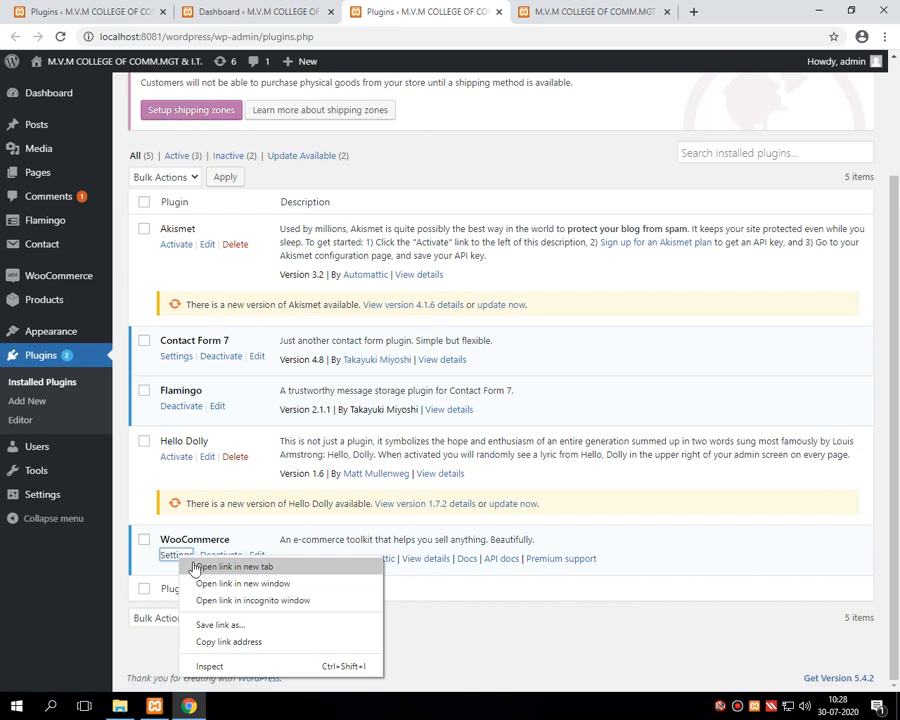
left_click(234, 567)
Step: Save WooCommerce's General settings: India — Gujarat, Indian rupee, 2 decimals
left_click(490, 11)
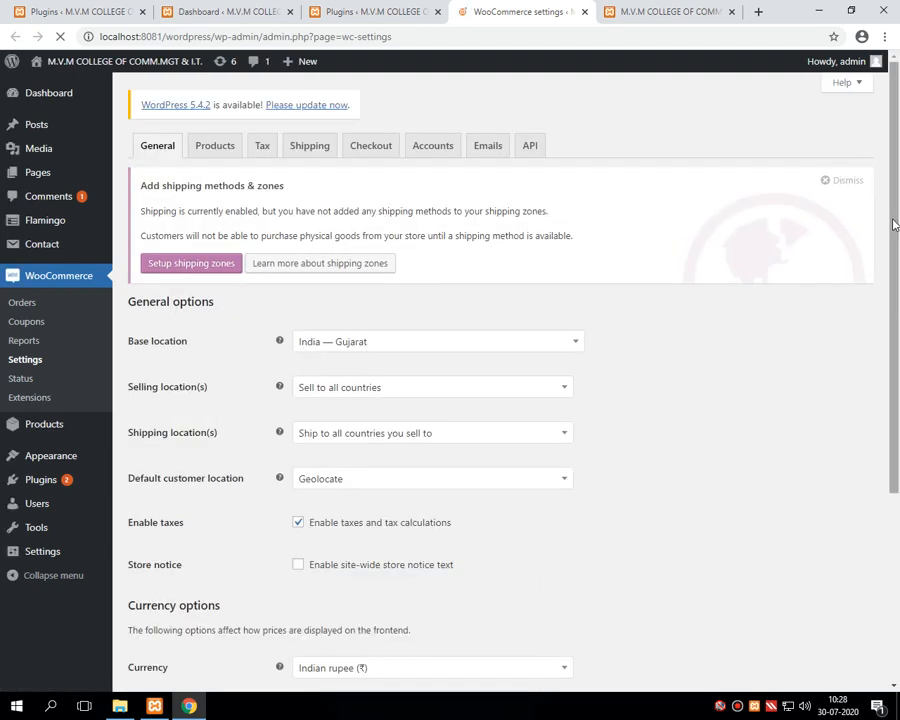
left_click_drag(895, 224, 895, 312)
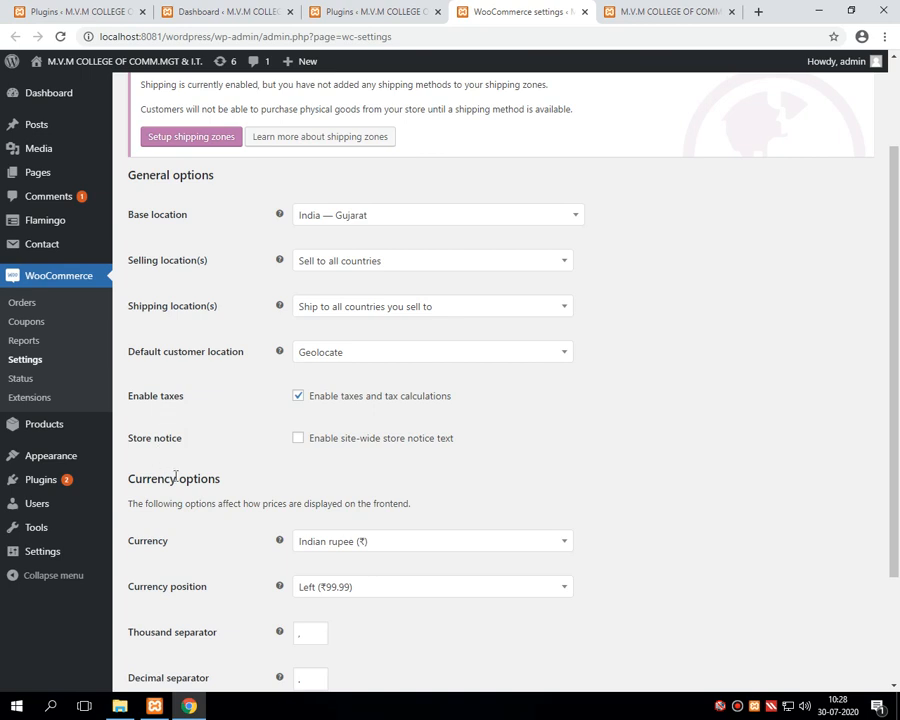
scroll(177, 477, "down", 3)
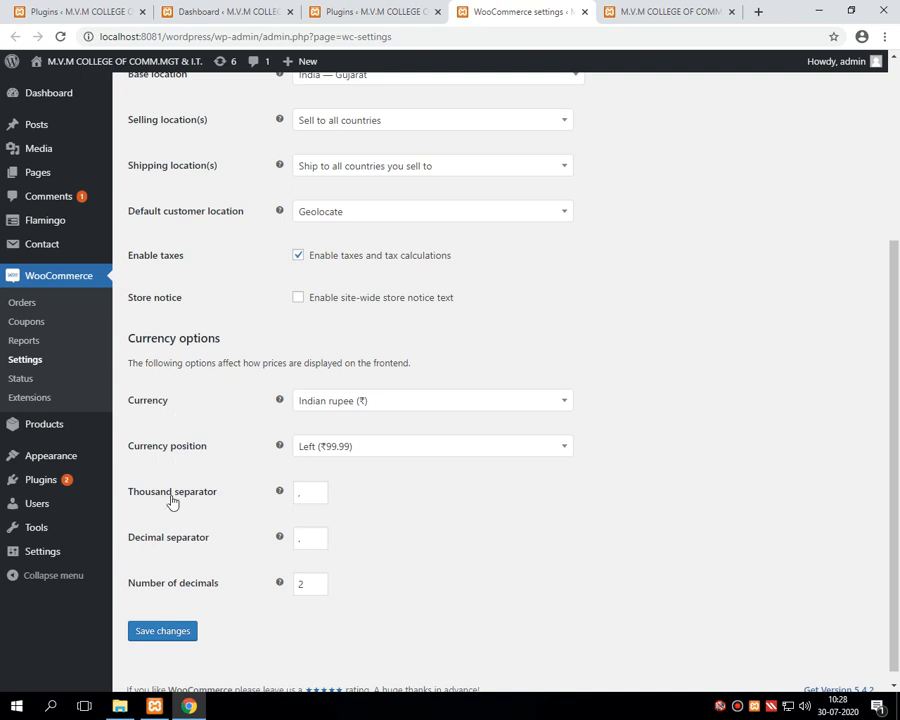
left_click(169, 638)
Step: Go to the installed Plugins list from the admin sidebar
scroll(170, 500, "up", 2)
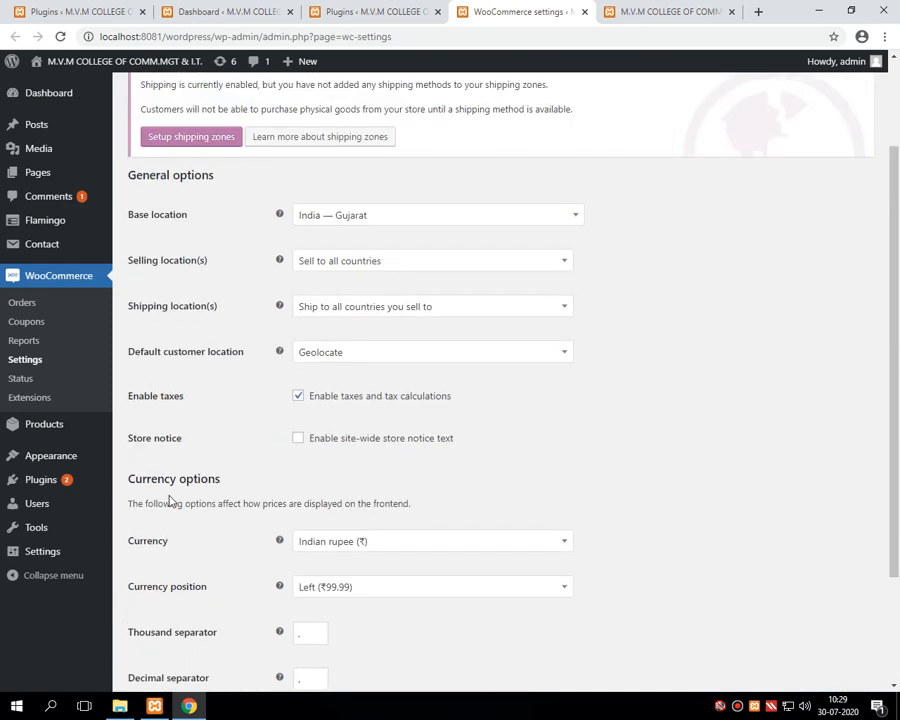
scroll(172, 498, "up", 2)
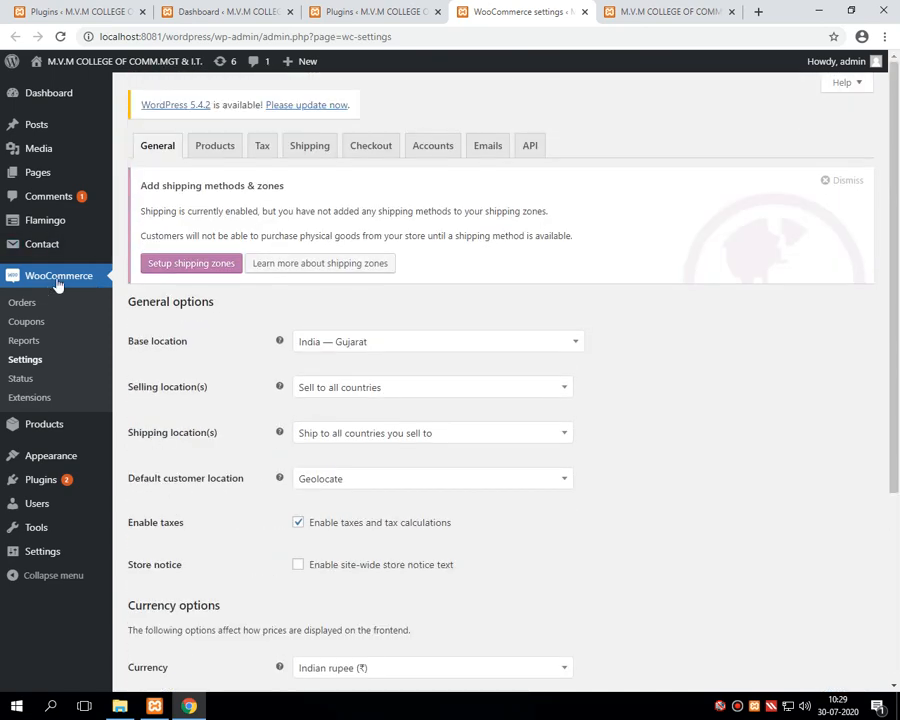
left_click(55, 484)
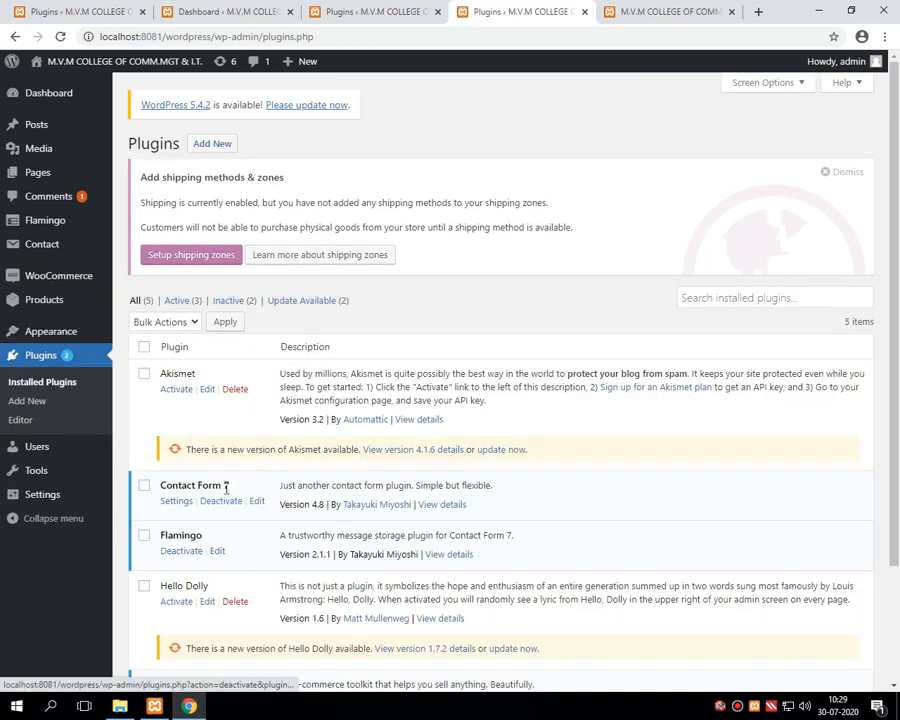
Step: Open the Products list in a new browser tab
scroll(895, 530, "down", 3)
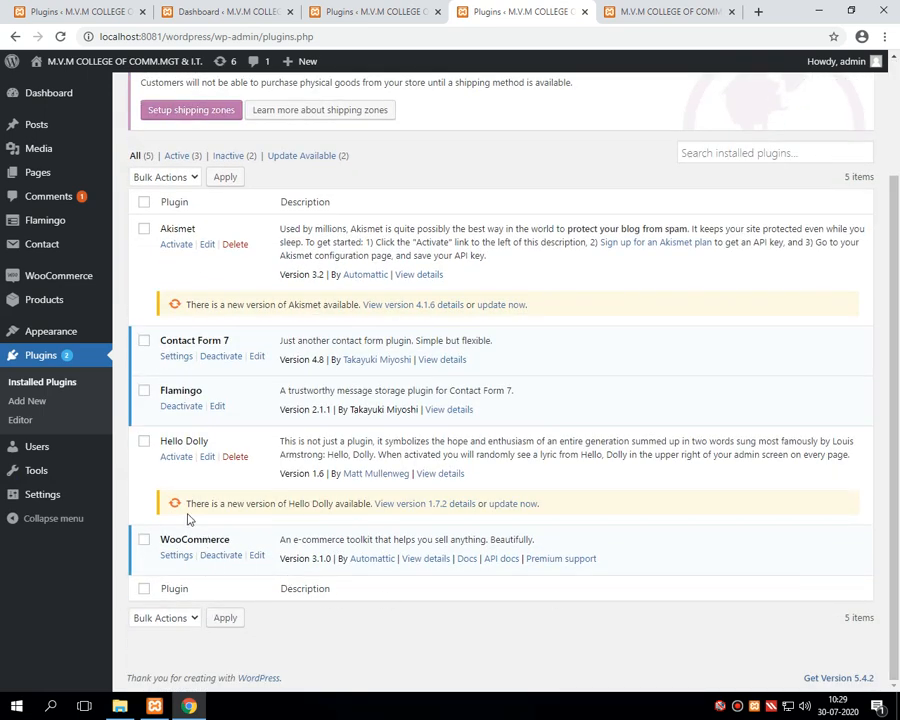
scroll(173, 488, "up", 1)
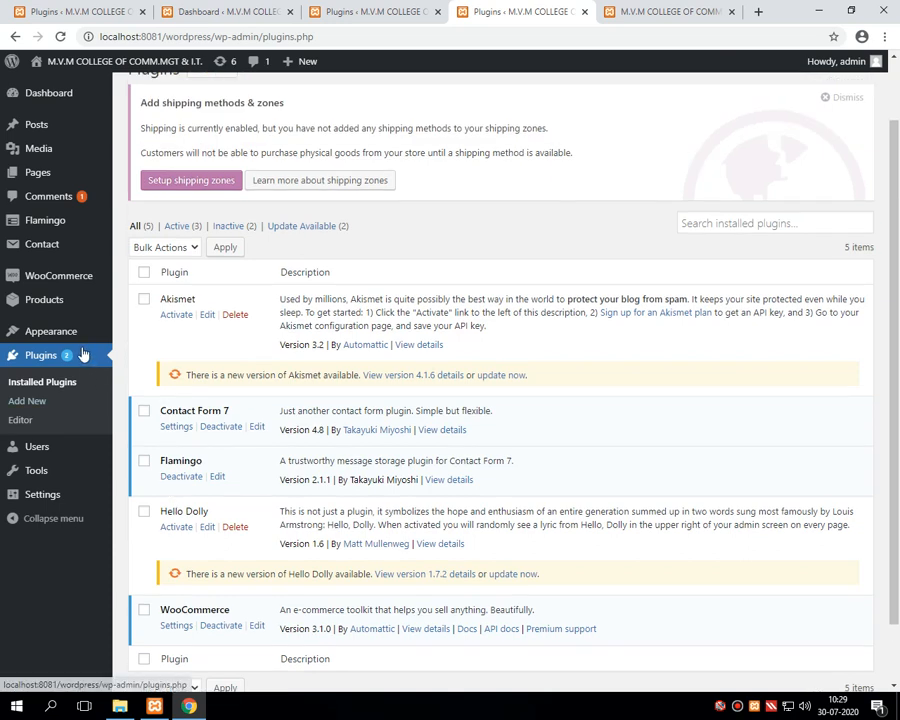
mouse_move(42, 306)
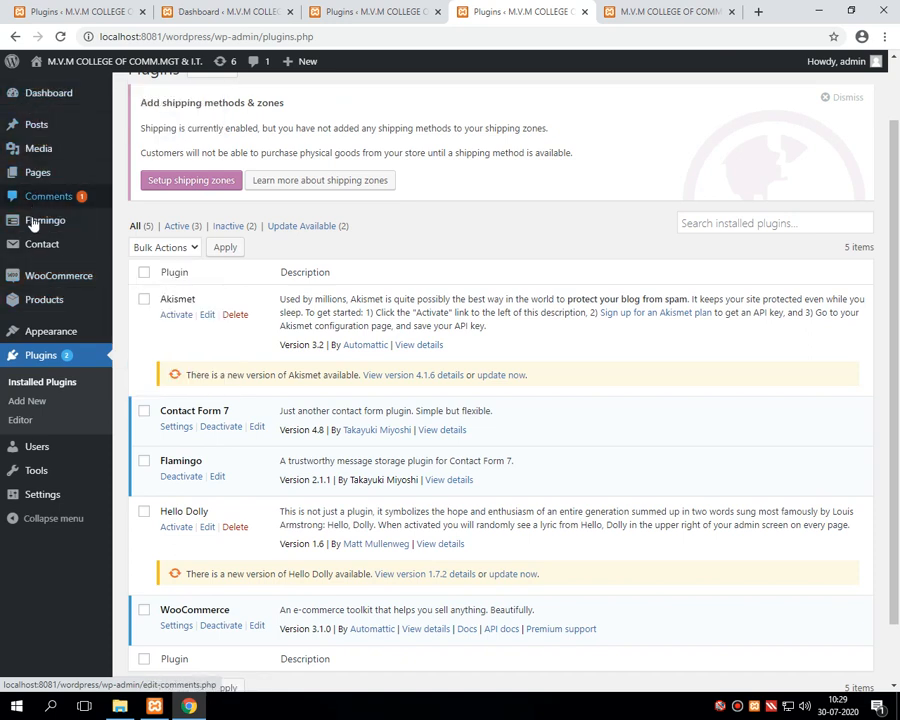
right_click(41, 306)
left_click(68, 311)
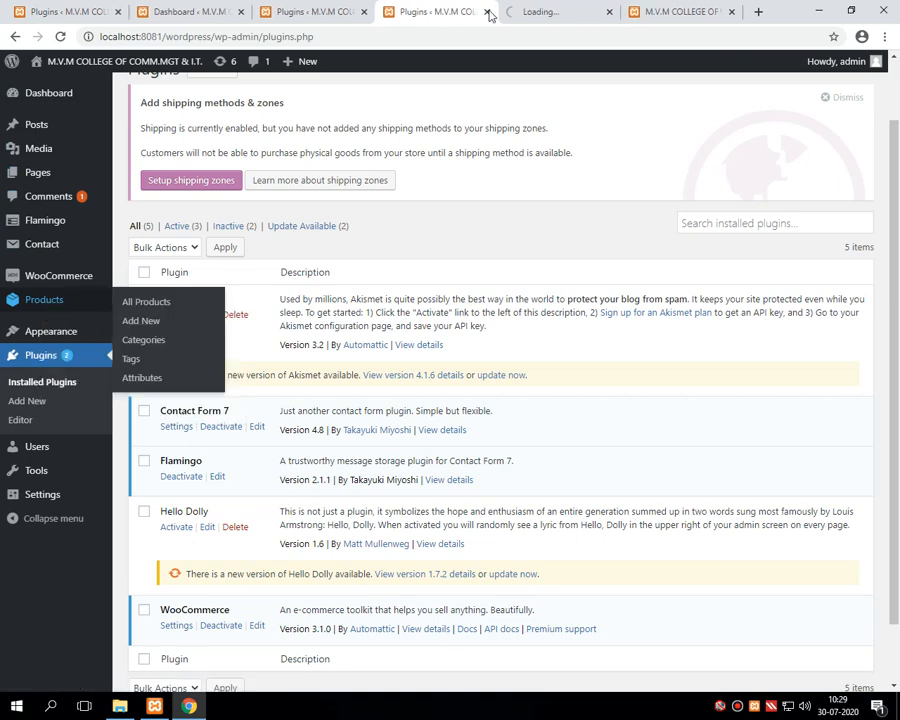
Step: Close the two duplicate Plugins tabs and switch to the Products tab
left_click(318, 11)
left_click(362, 14)
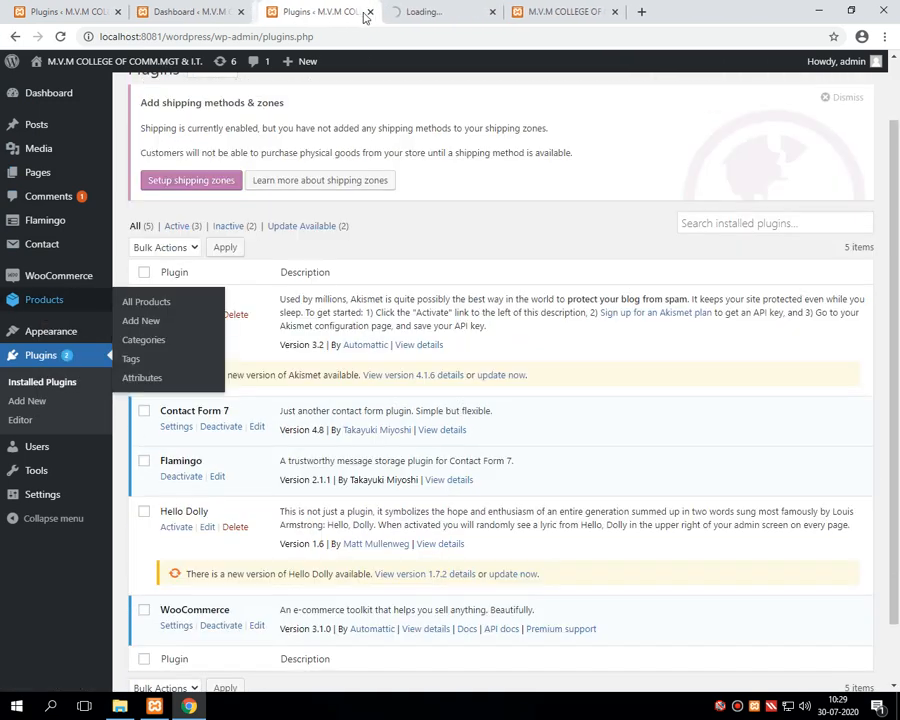
left_click(362, 14)
left_click(190, 11)
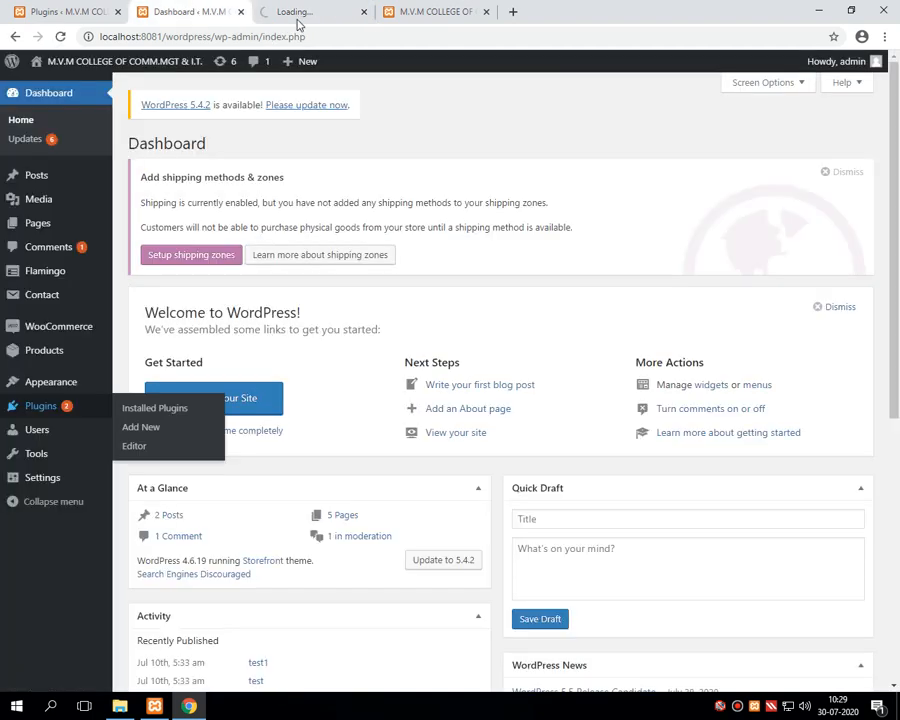
left_click(278, 14)
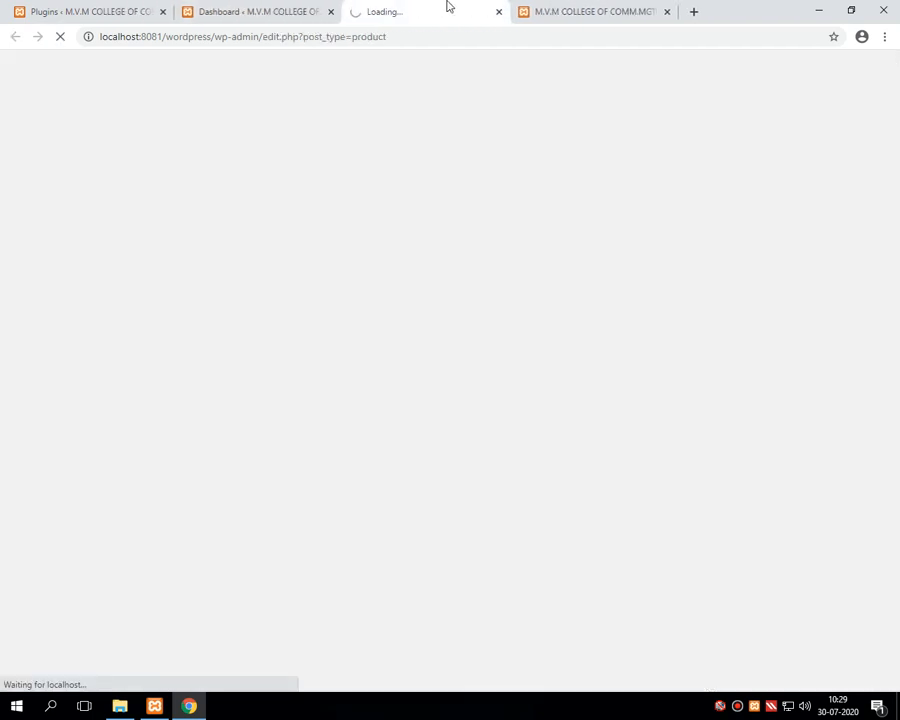
Step: Close the storefront tab and mark LED 32 INCH's In stock status and ₹19,000.00 regular price
left_click(566, 14)
left_click(666, 12)
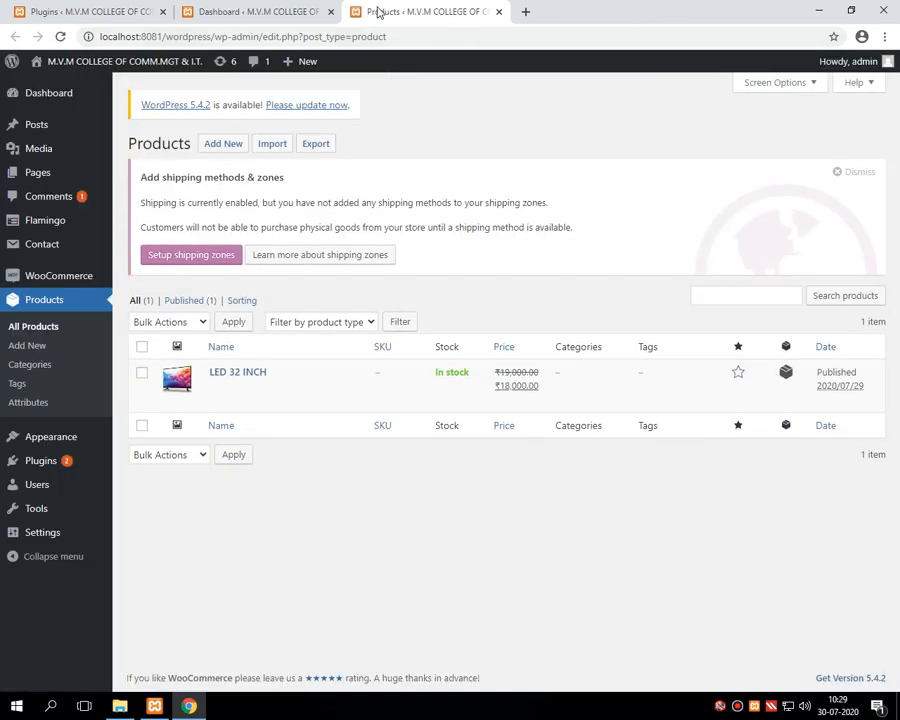
mouse_move(228, 380)
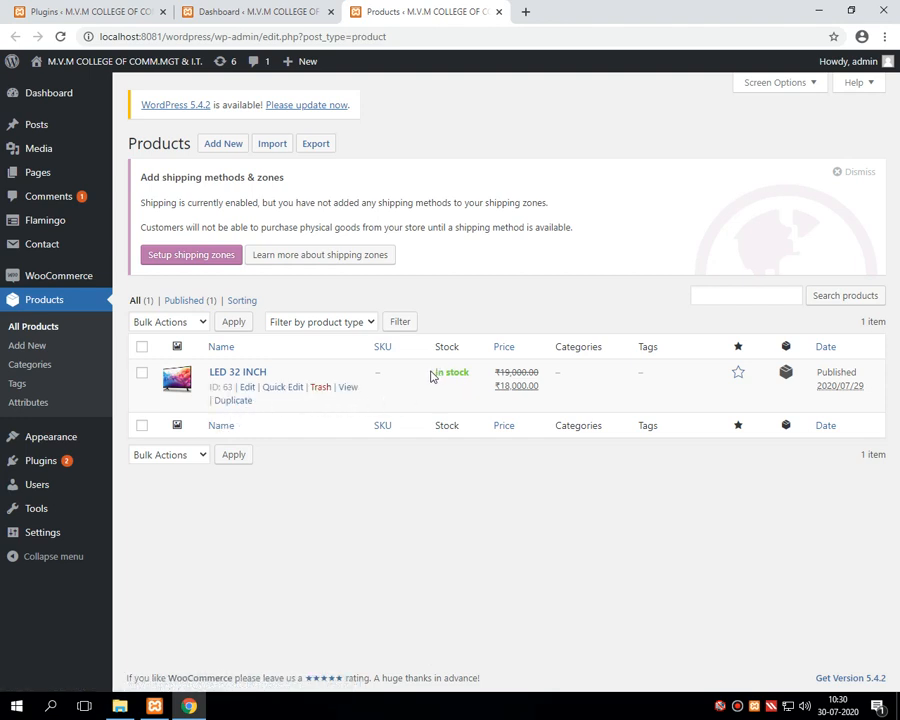
left_click_drag(435, 376, 470, 373)
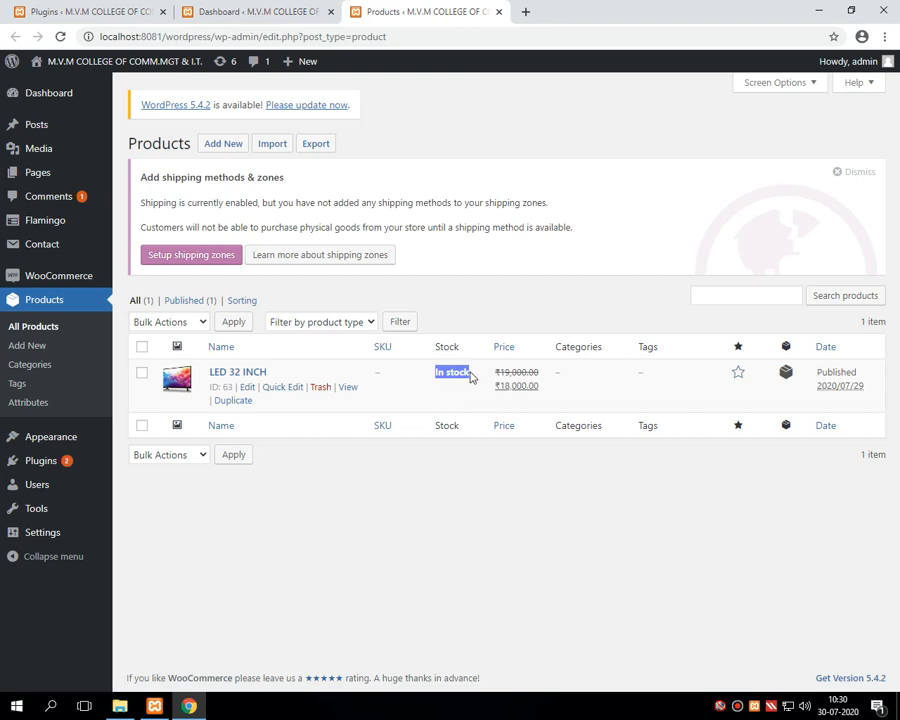
double_click(500, 373)
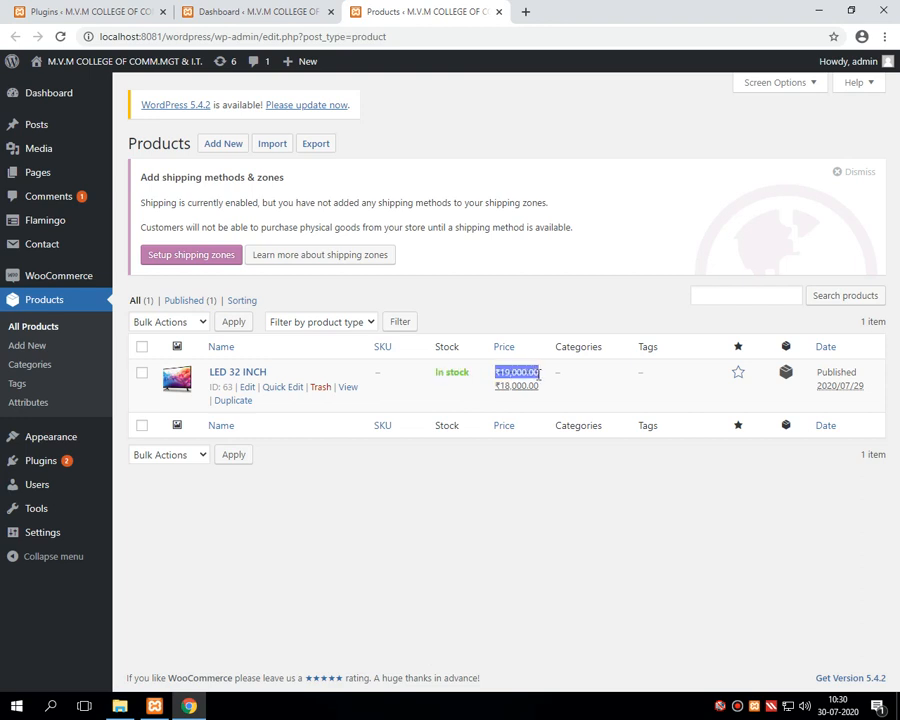
Step: Mark the ₹18,000.00 sale price and open LED 32 INCH's edit page in a new tab
left_click(507, 387)
left_click_drag(507, 387, 554, 394)
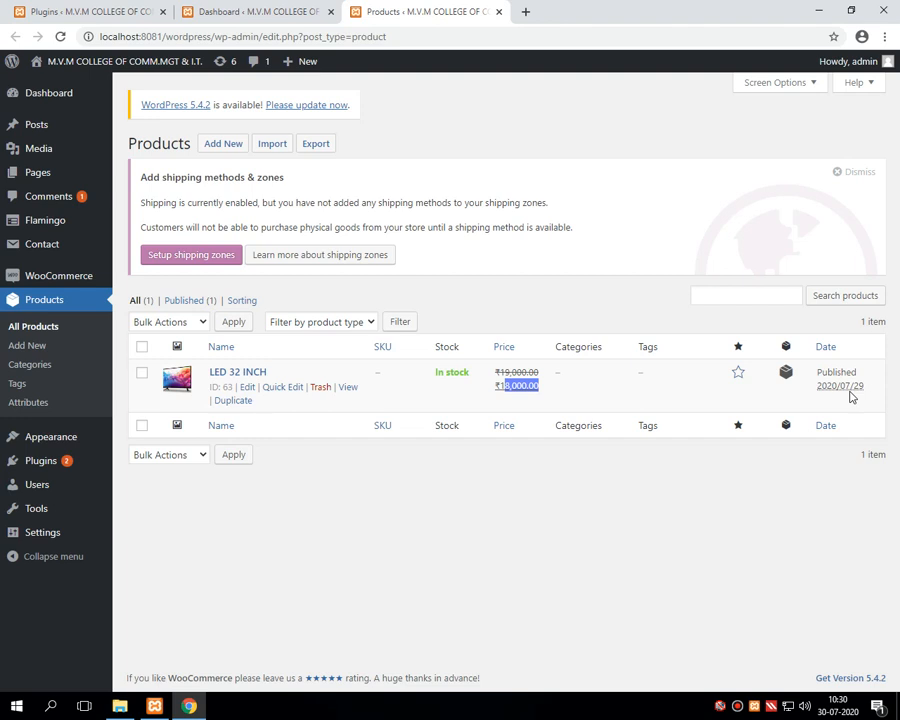
right_click(240, 371)
left_click(284, 381)
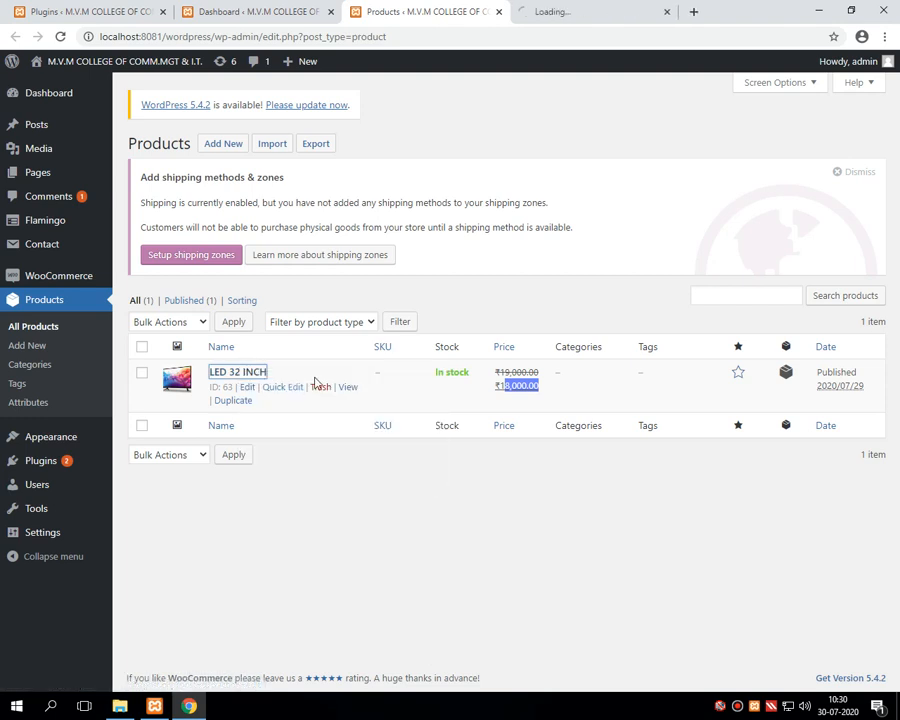
Step: From LED 32 INCH's edit page, open its storefront product page in a new tab
left_click(574, 12)
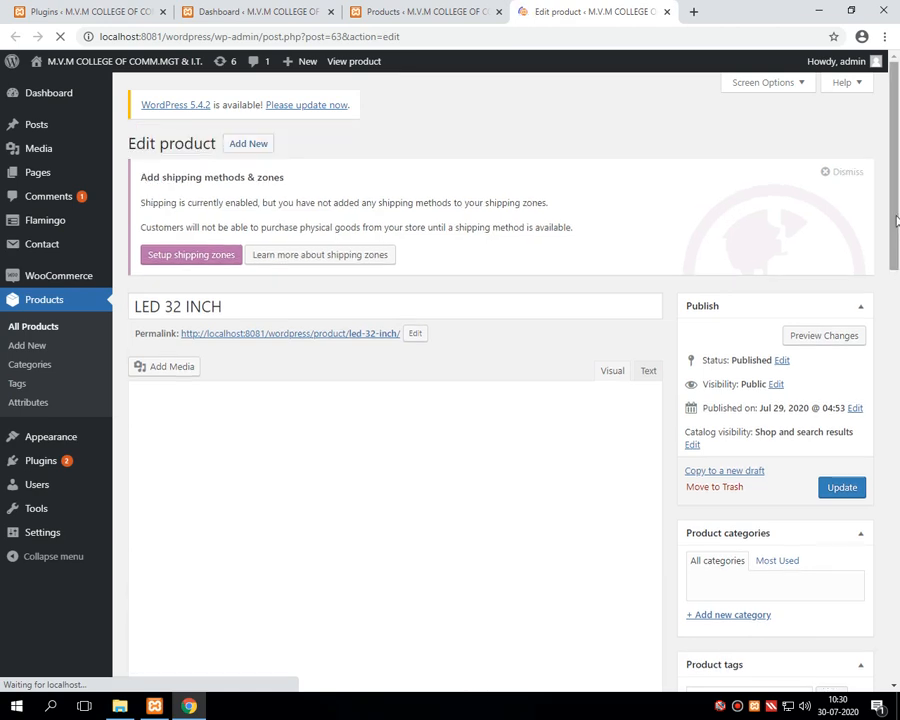
left_click_drag(897, 220, 897, 440)
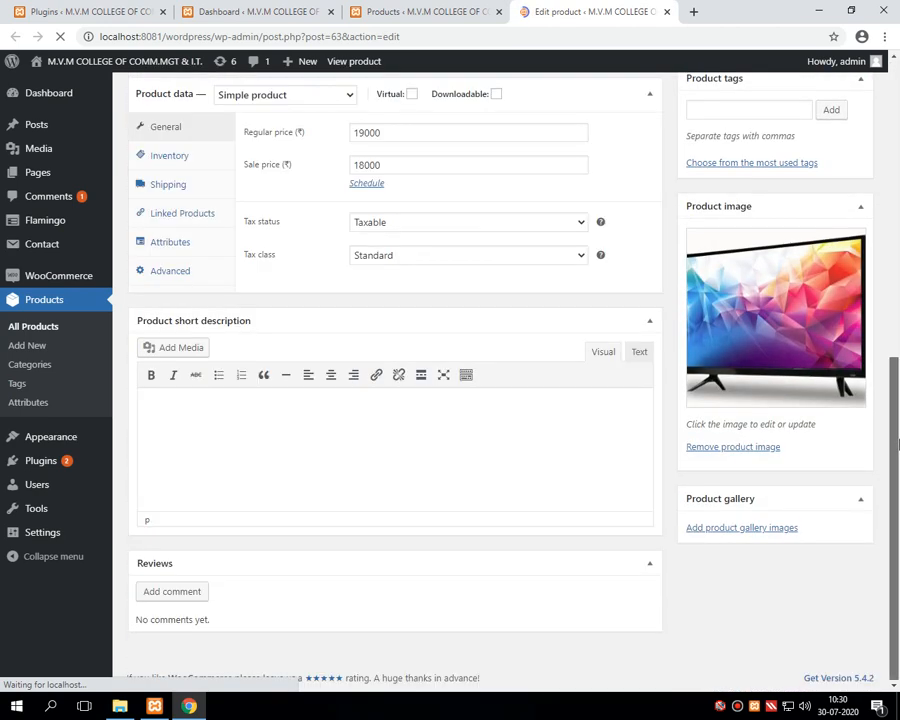
left_click_drag(897, 494, 896, 121)
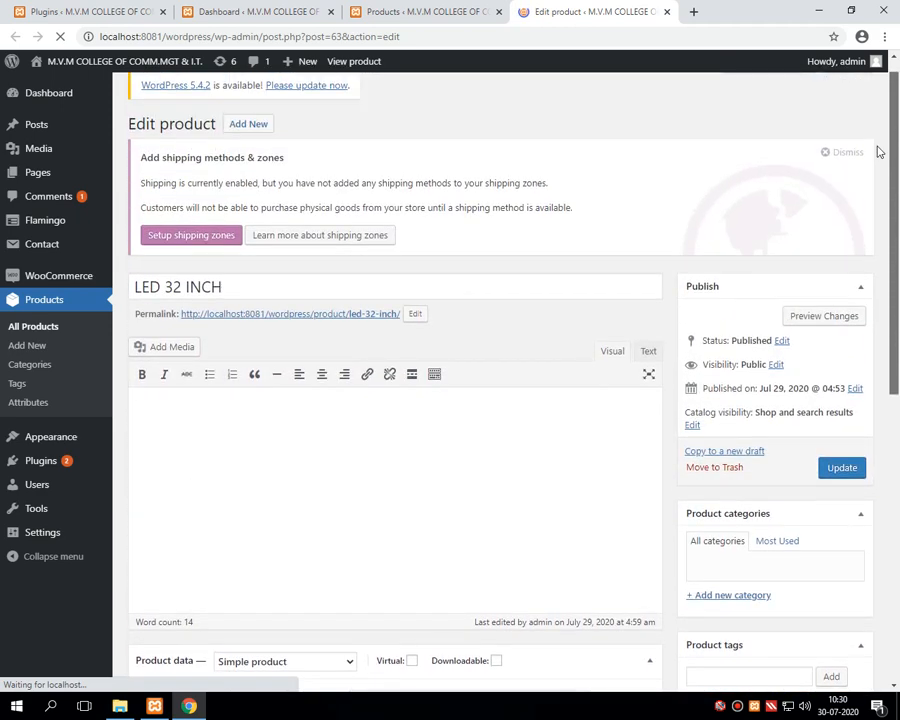
right_click(318, 320)
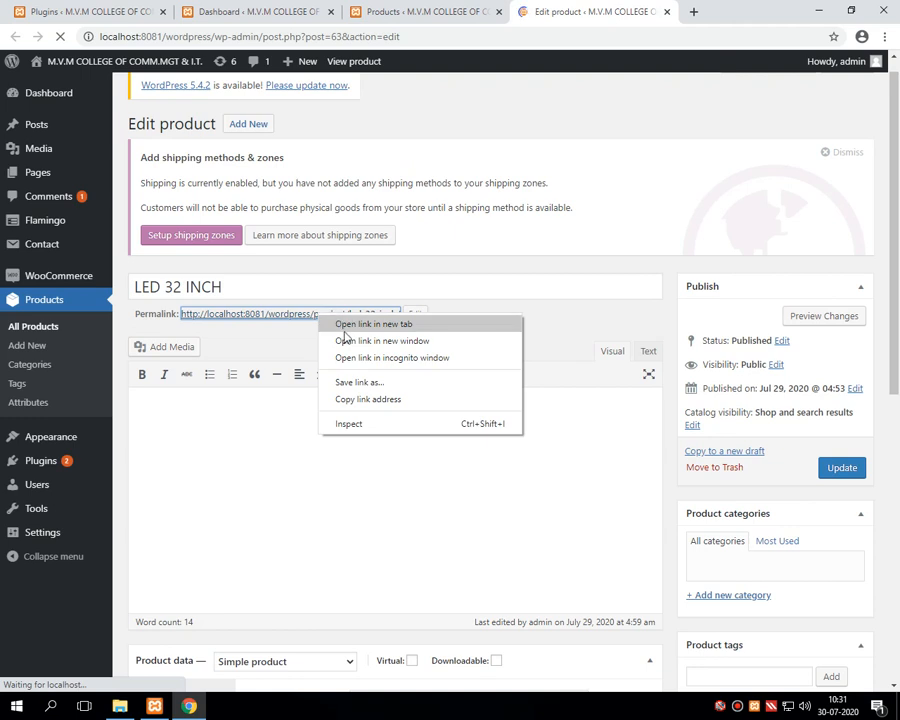
left_click(350, 326)
left_click(630, 12)
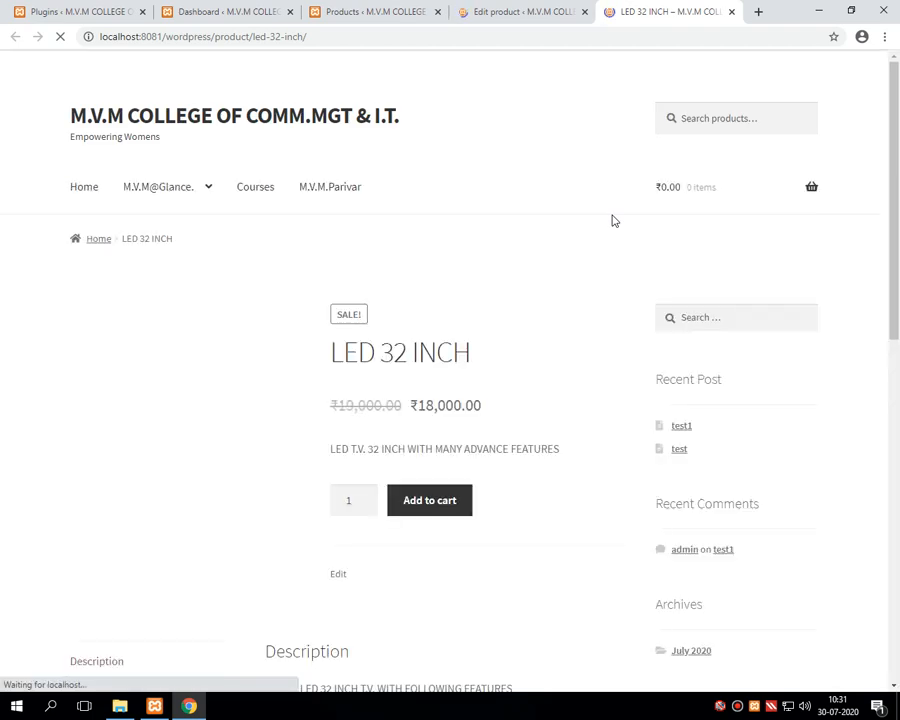
left_click_drag(895, 100, 893, 184)
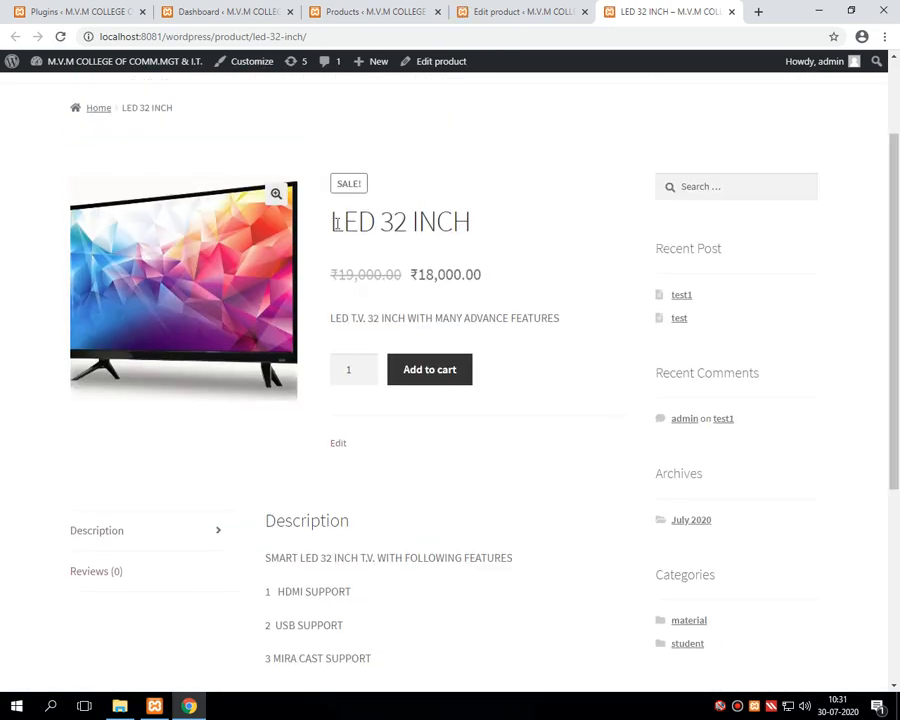
left_click_drag(331, 221, 464, 224)
left_click_drag(331, 279, 375, 275)
left_click(375, 284)
left_click_drag(331, 319, 571, 322)
scroll(535, 360, "down", 3)
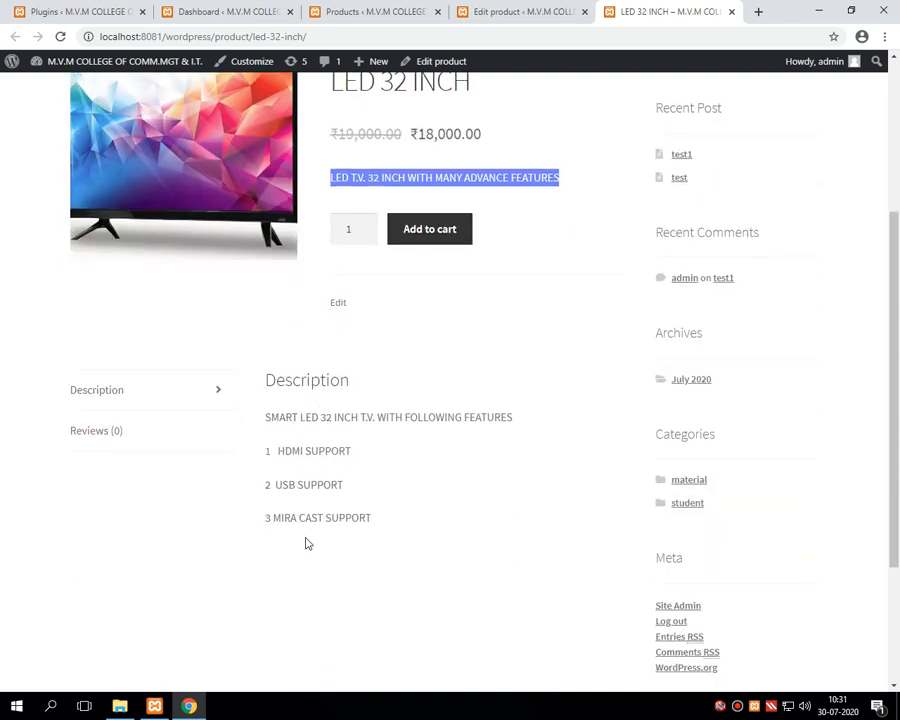
scroll(343, 483, "up", 3)
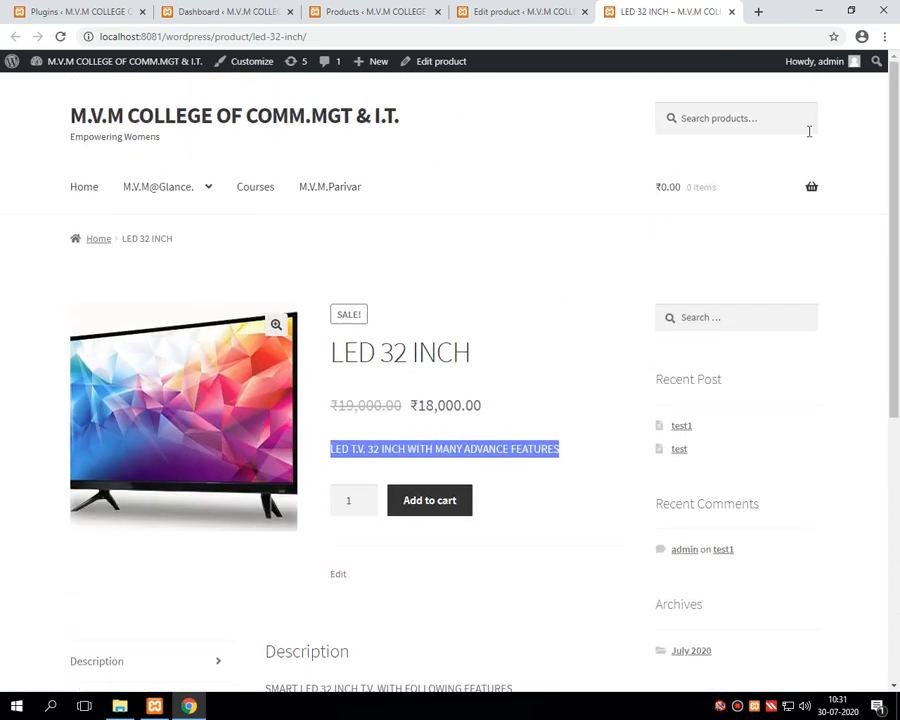
scroll(90, 440, "down", 1)
scroll(90, 440, "down", 5)
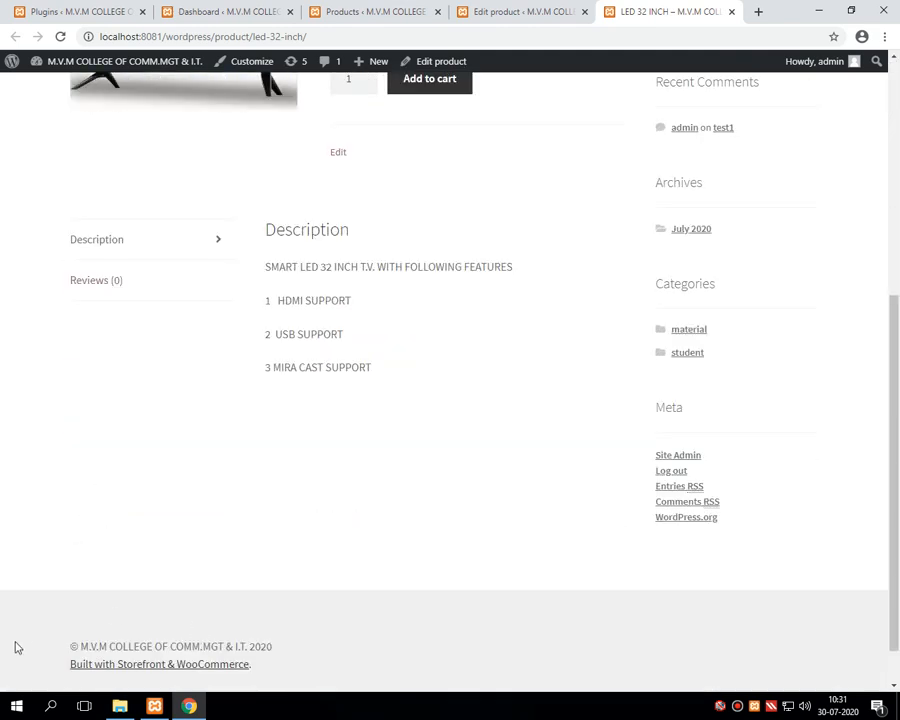
scroll(246, 558, "up", 5)
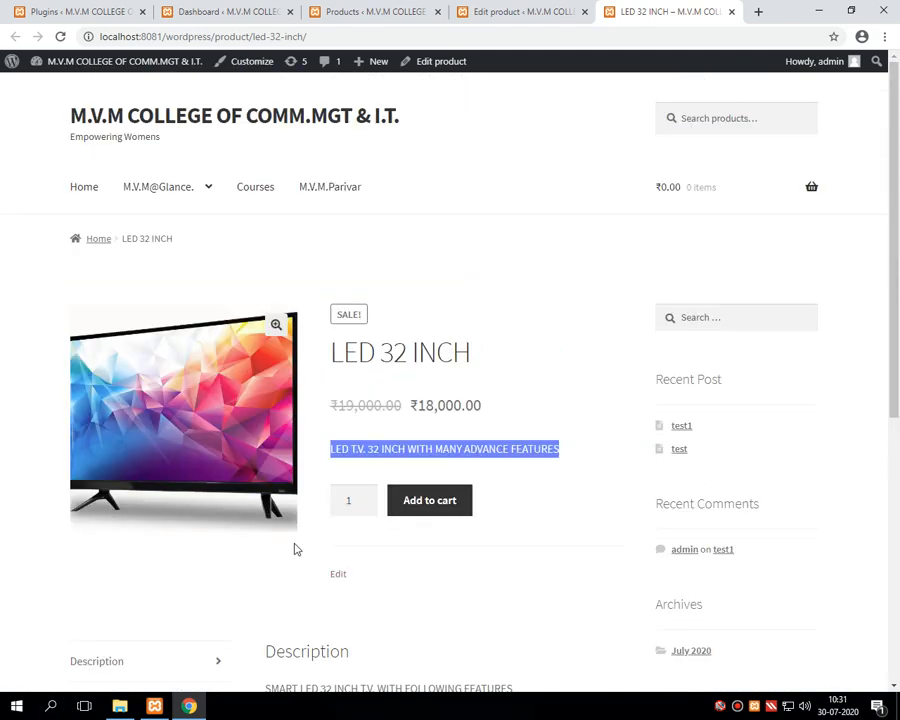
left_click(490, 468)
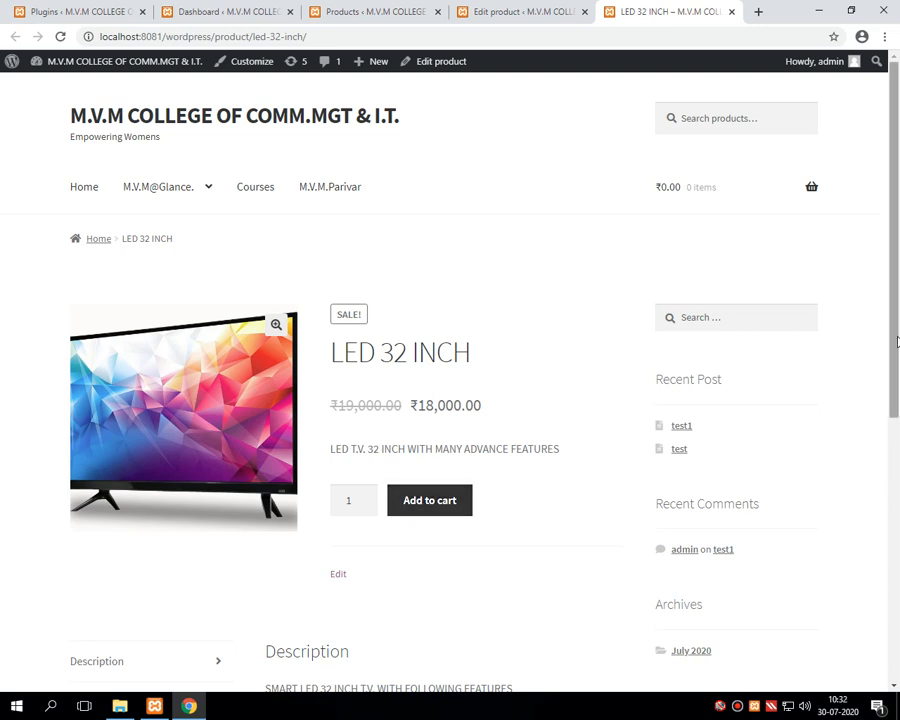
Step: Try the quantity spinner on LED 32 INCH, raising and lowering the value
scroll(426, 495, "down", 1)
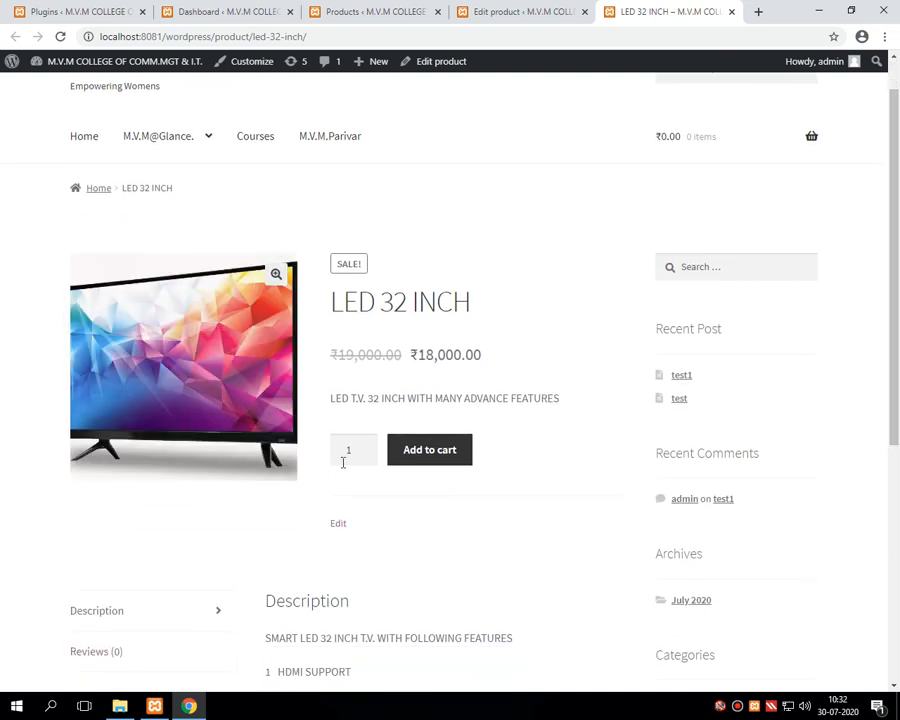
double_click(349, 449)
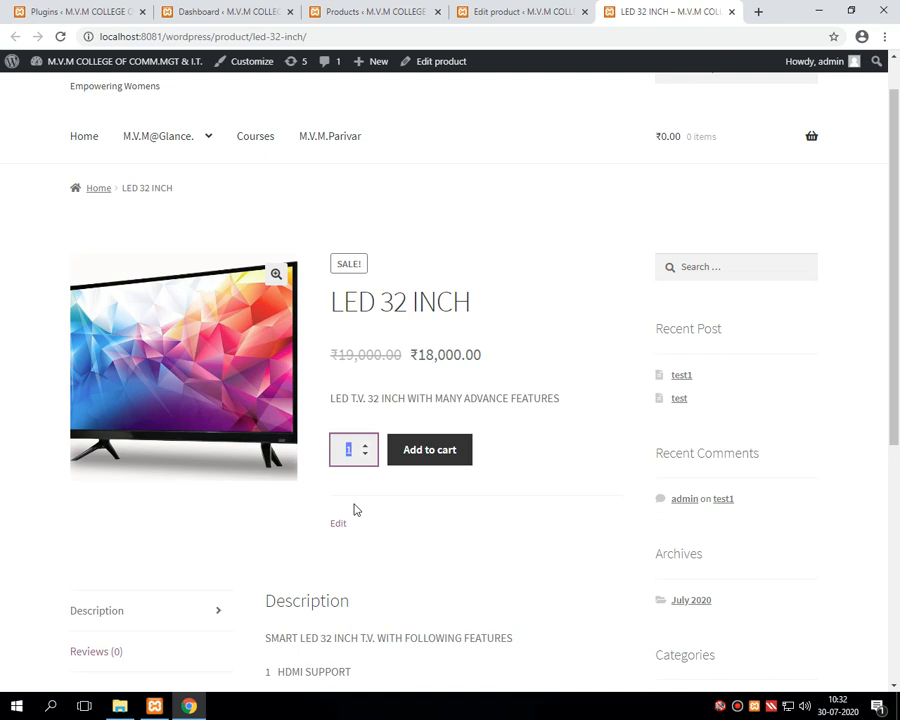
left_click(353, 472)
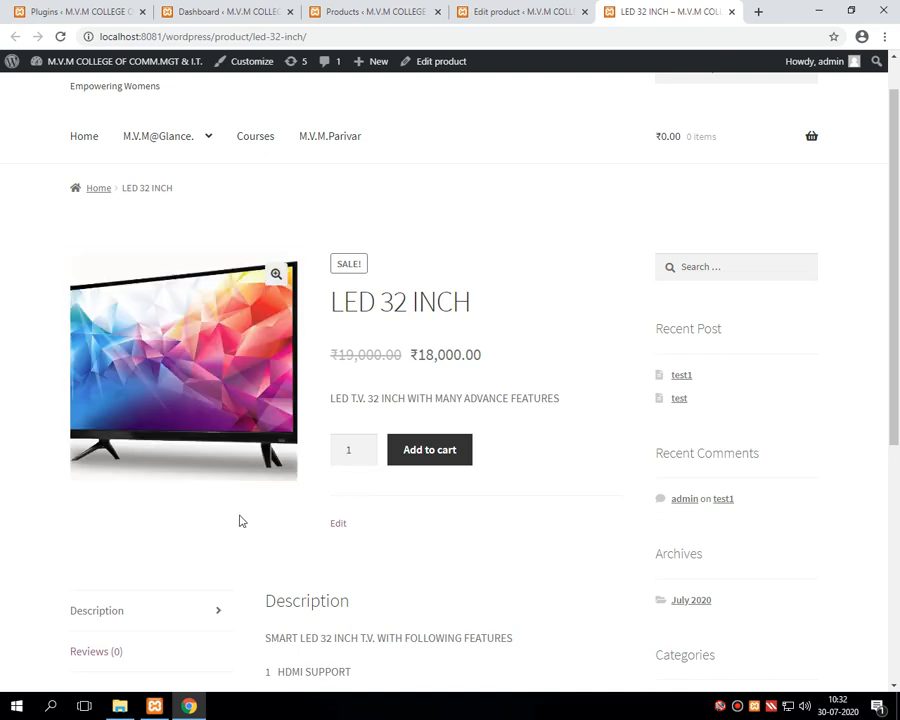
left_click(352, 450)
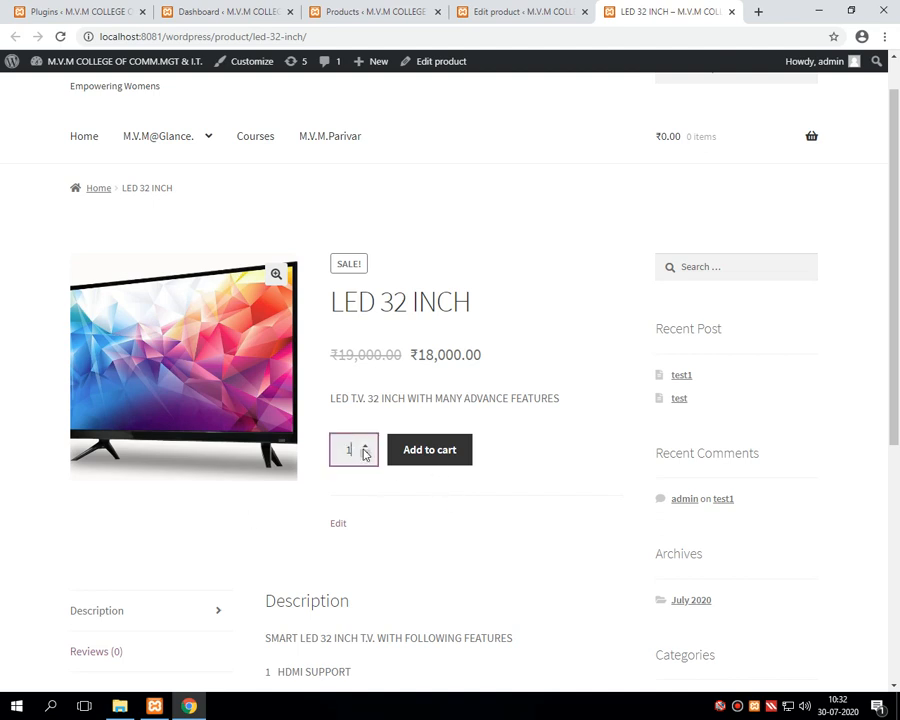
left_click(366, 446)
left_click(366, 446)
left_click(366, 446)
left_click(366, 446)
left_click(366, 455)
left_click(366, 455)
Step: Adjust the quantity again, then add LED 32 INCH to the cart
left_click(366, 447)
left_click(366, 447)
left_click(366, 447)
left_click(361, 494)
left_click(356, 453)
left_click(432, 452)
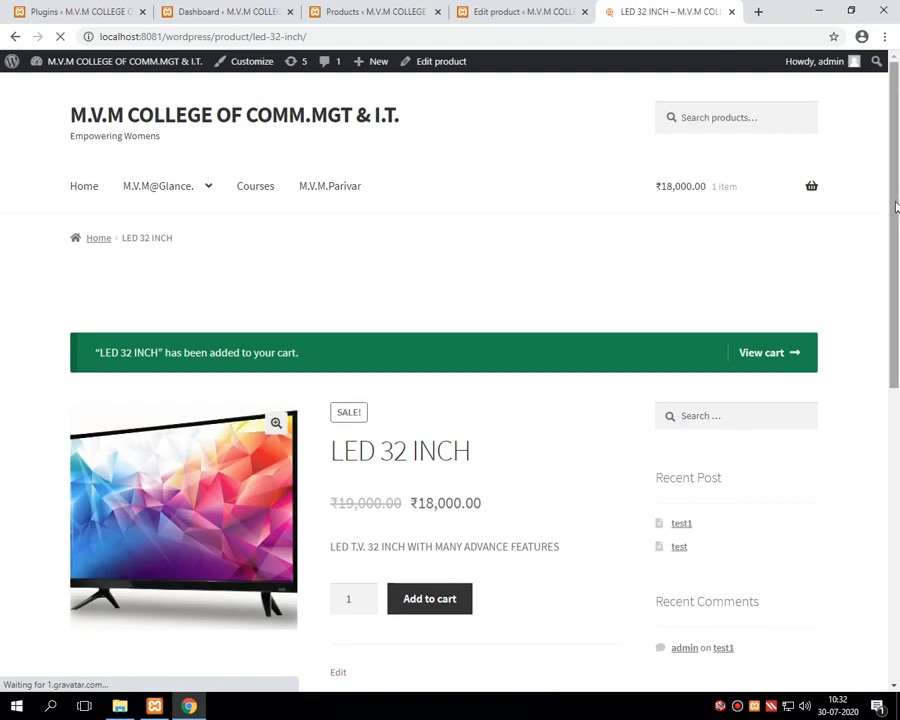
Step: Highlight the added-to-cart confirmation notice, then go to the Cart page via View cart
left_click_drag(896, 206, 896, 238)
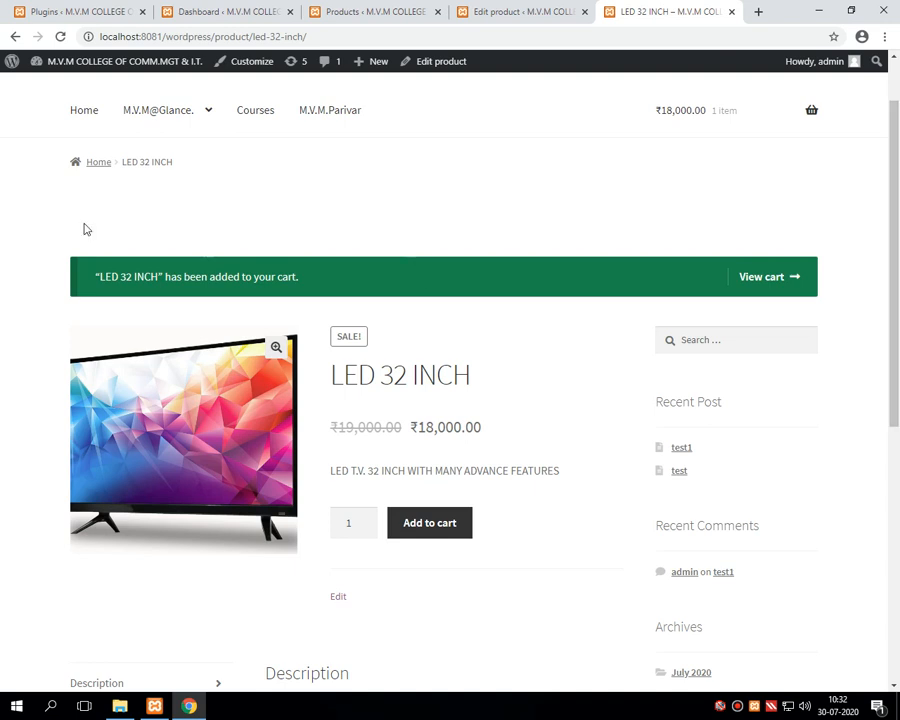
left_click_drag(99, 277, 301, 281)
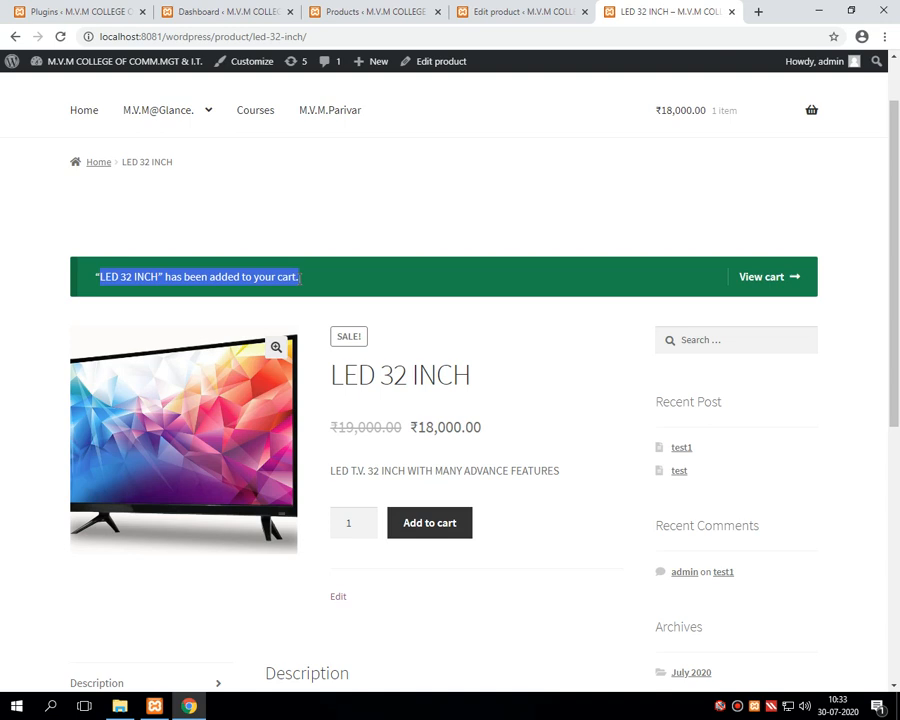
left_click(278, 293)
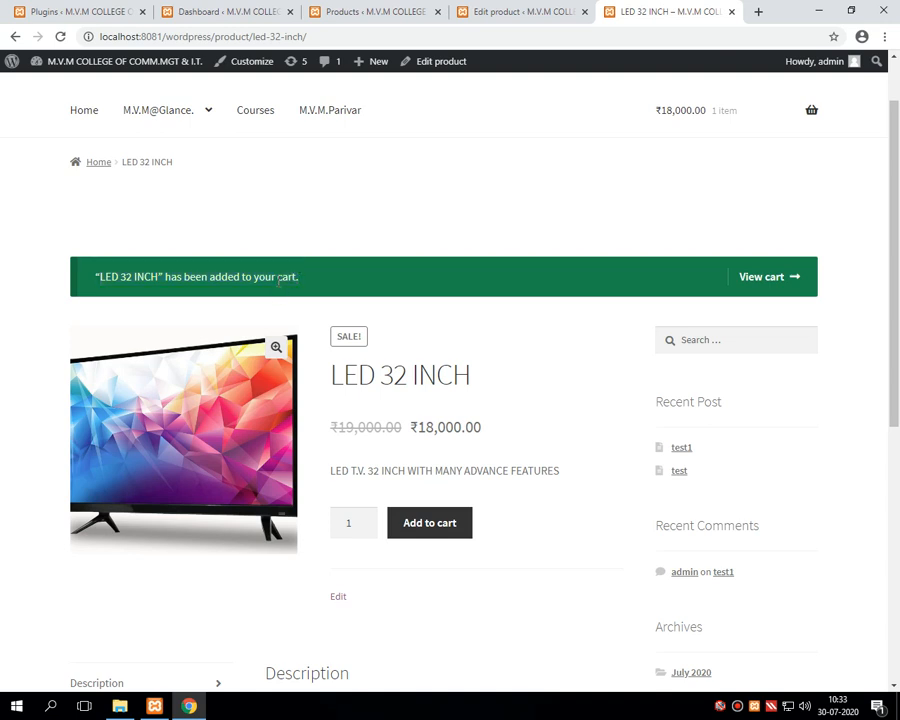
left_click_drag(280, 277, 296, 286)
scroll(613, 411, "down", 1)
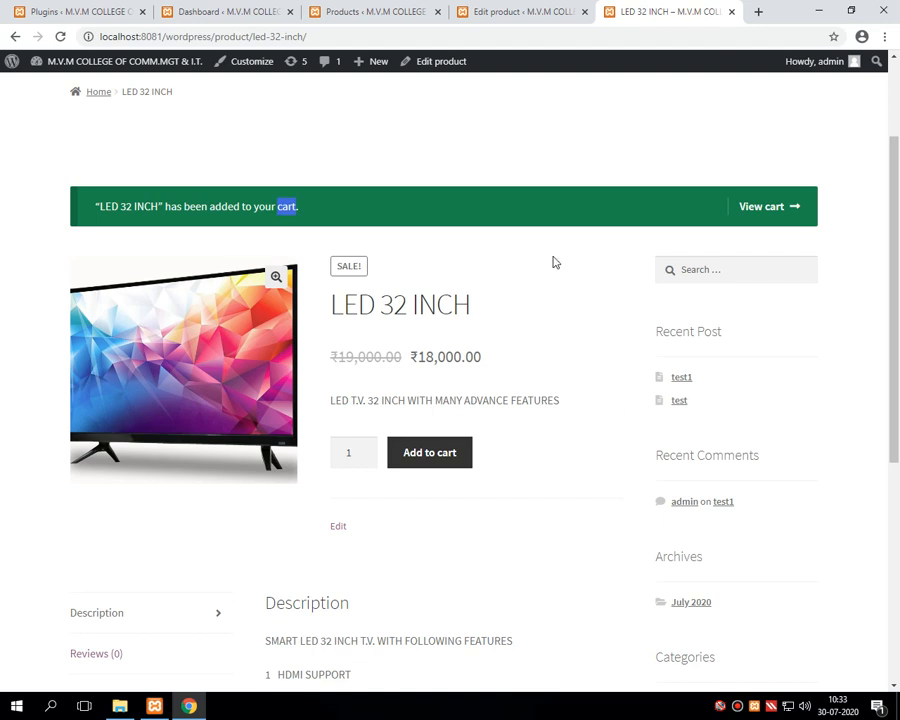
left_click(285, 207)
left_click(761, 216)
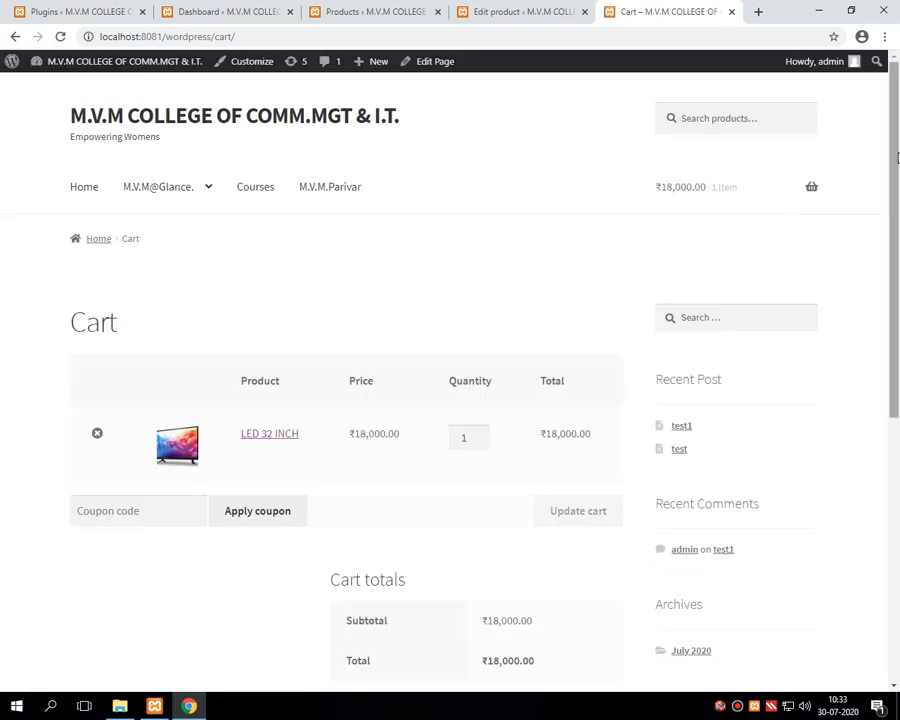
Step: Check LED 32 INCH's quantity, ₹18,000.00 line total and cart Total, then focus the coupon field
left_click_drag(897, 168, 898, 260)
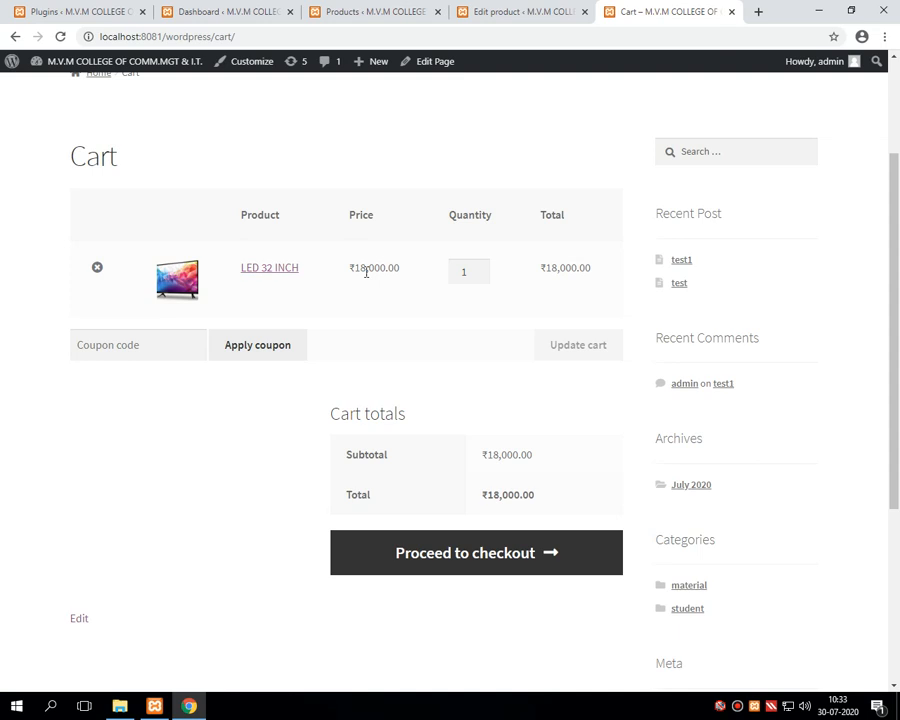
left_click(464, 273)
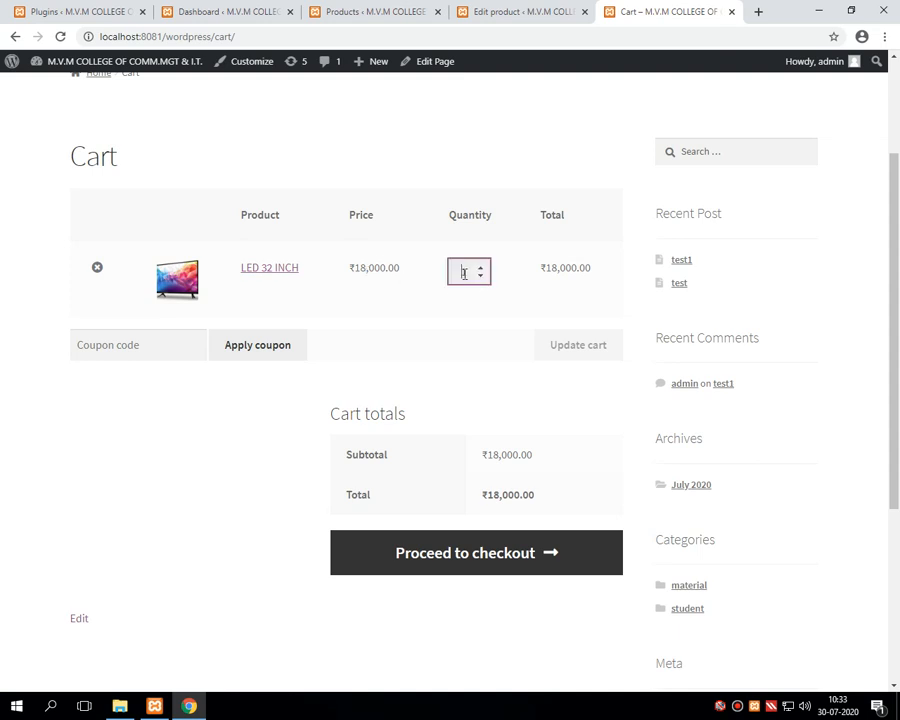
left_click_drag(540, 270, 594, 273)
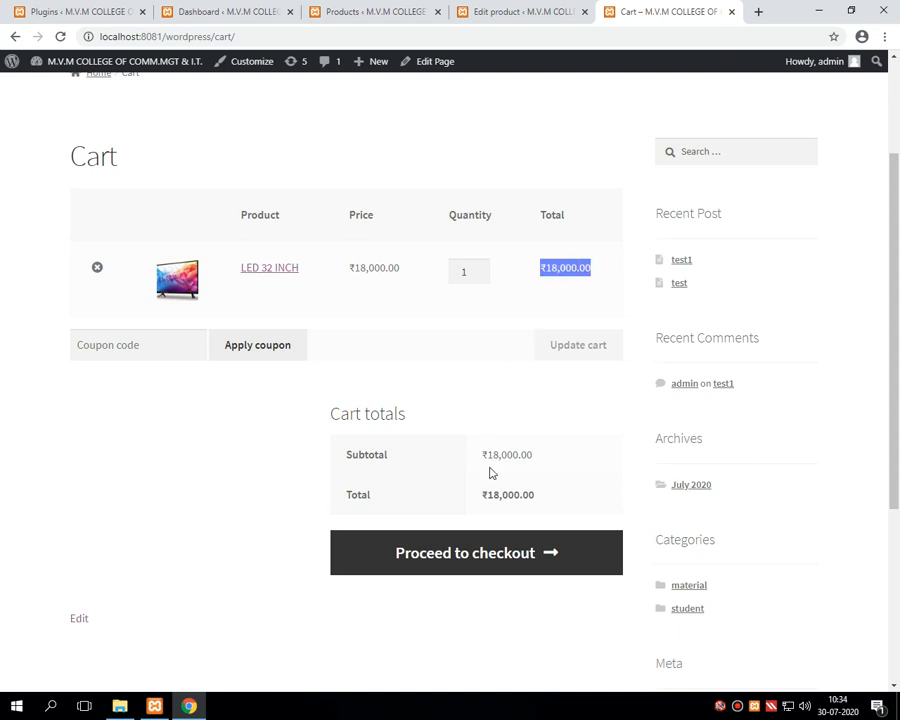
left_click_drag(481, 497, 538, 504)
left_click(141, 340)
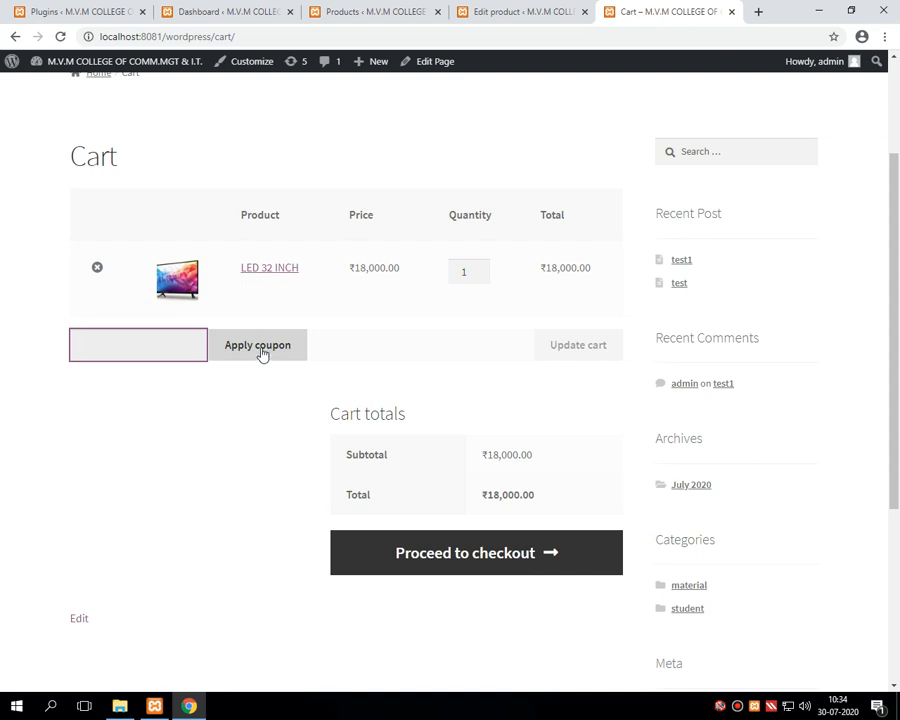
left_click_drag(483, 495, 537, 501)
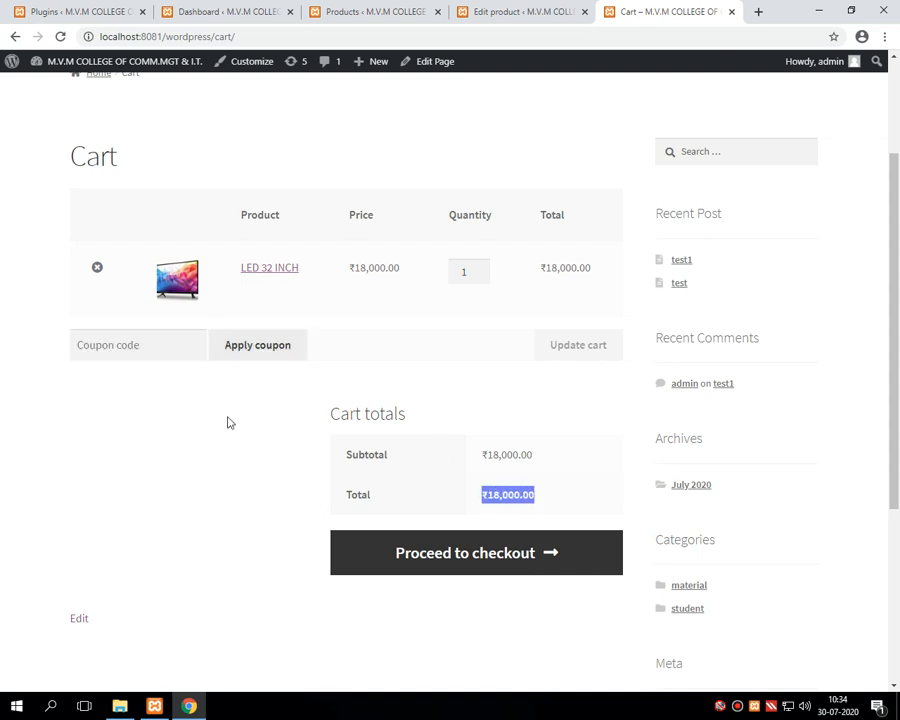
left_click(161, 345)
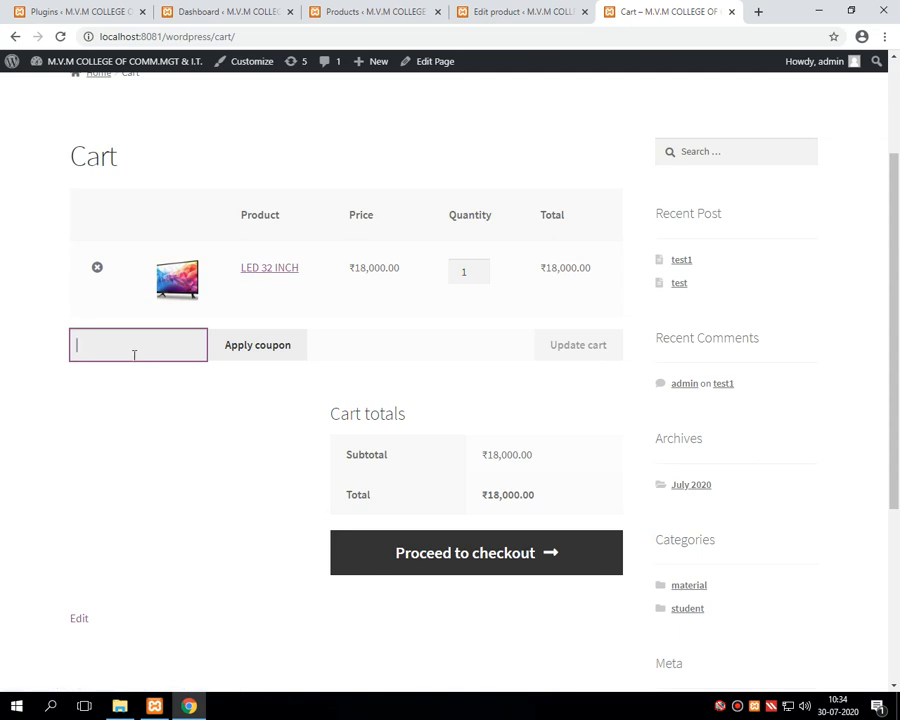
Step: Enter coupon code 'abc' and apply it in the cart
type("abc")
left_click(229, 347)
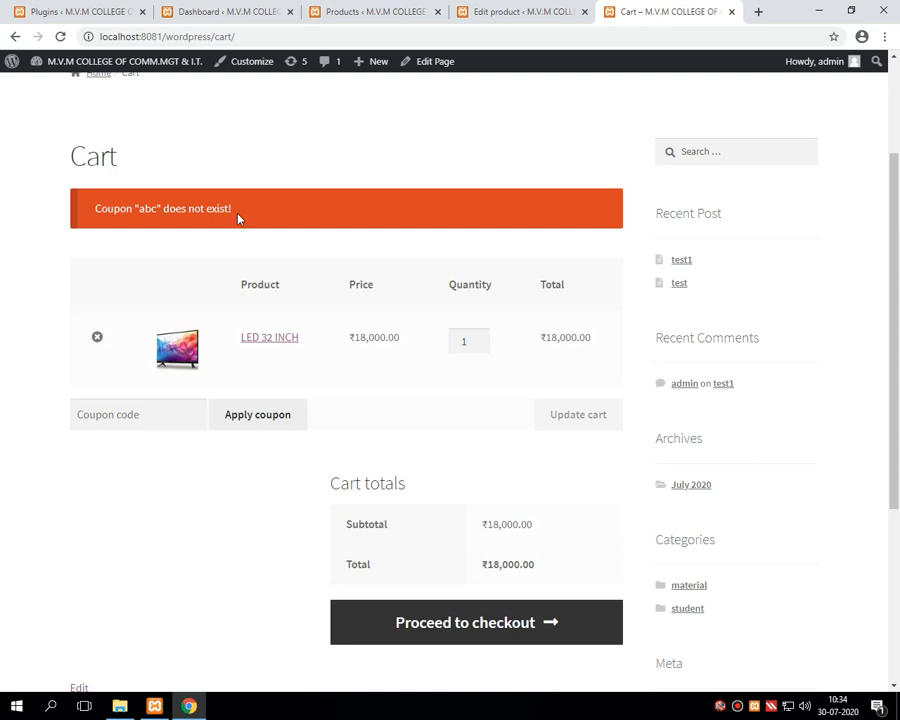
left_click(145, 418)
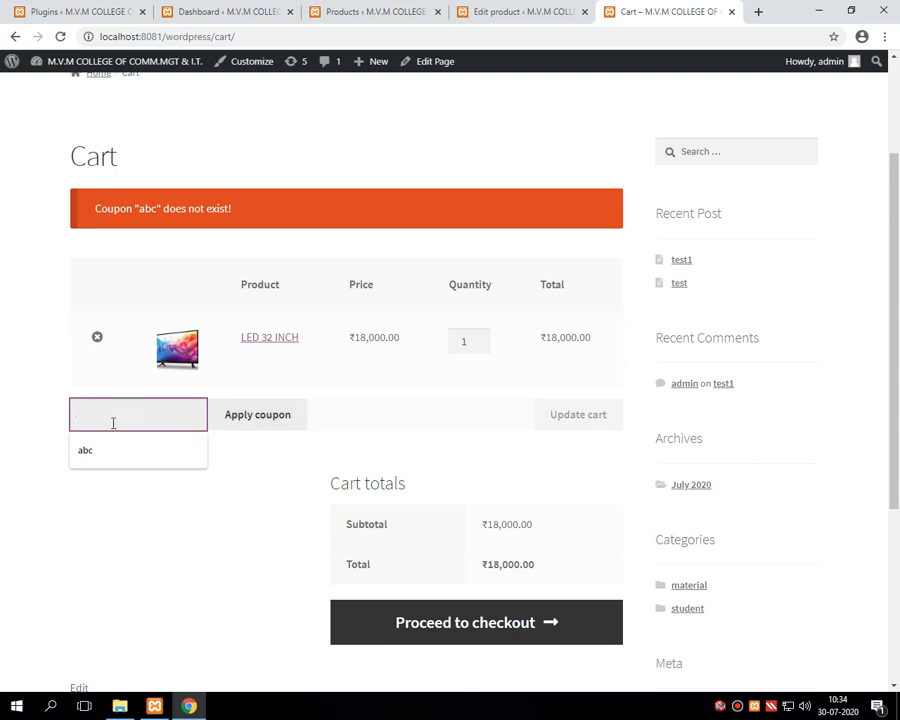
triple_click(197, 510)
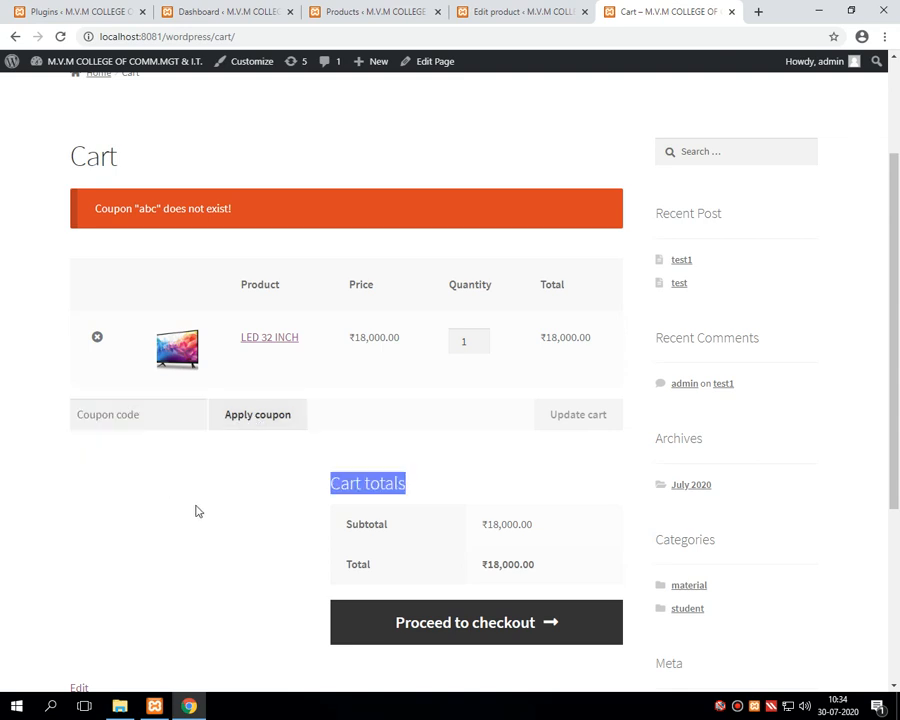
Step: Recheck the ₹18,000.00 cart total and return to the admin Products tab
left_click(152, 426)
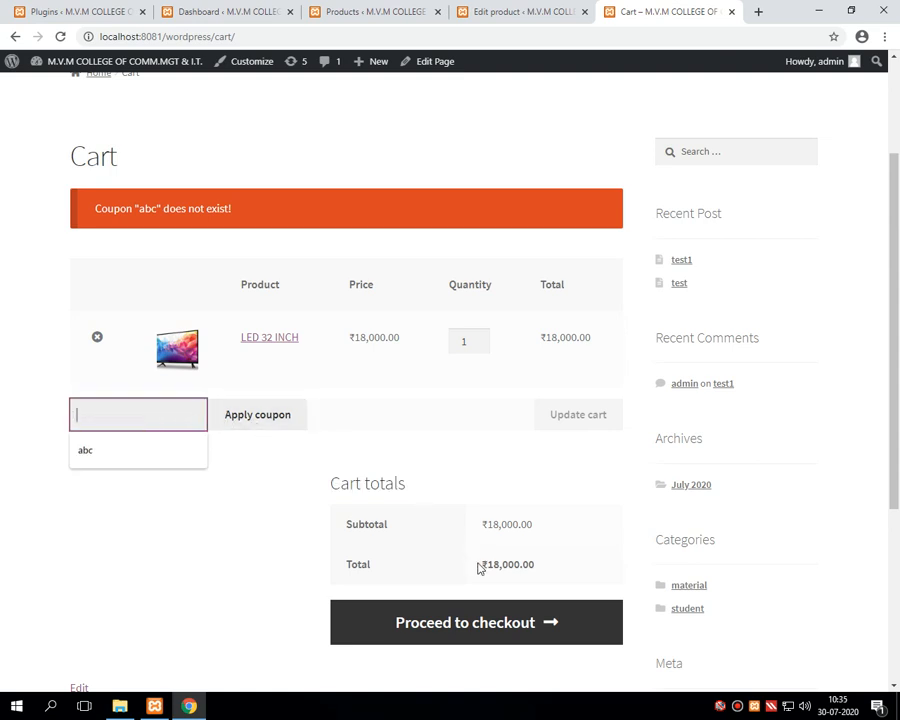
left_click_drag(480, 565, 535, 568)
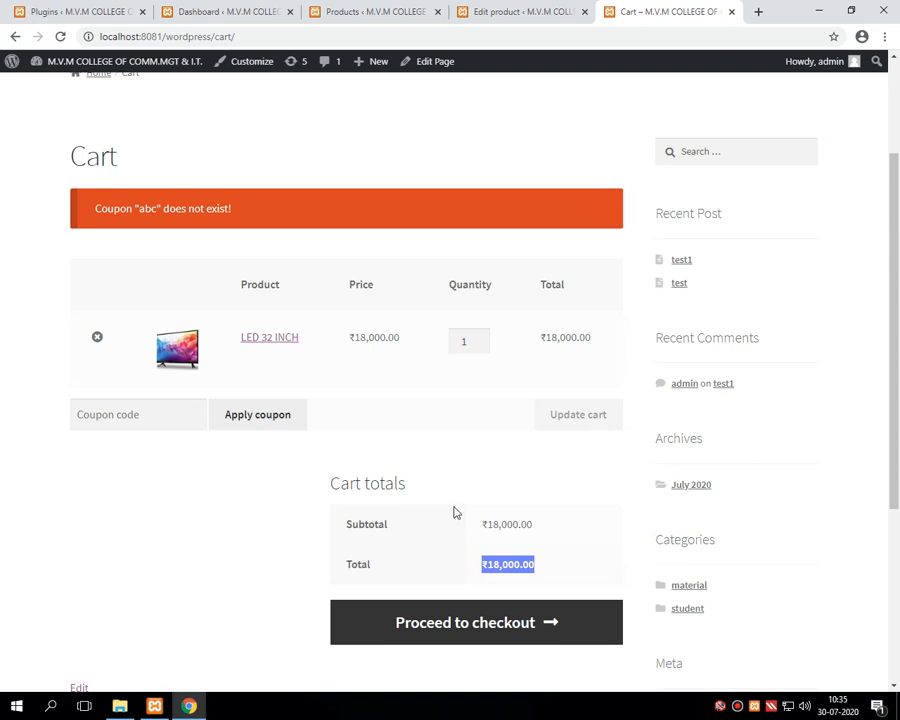
left_click(346, 14)
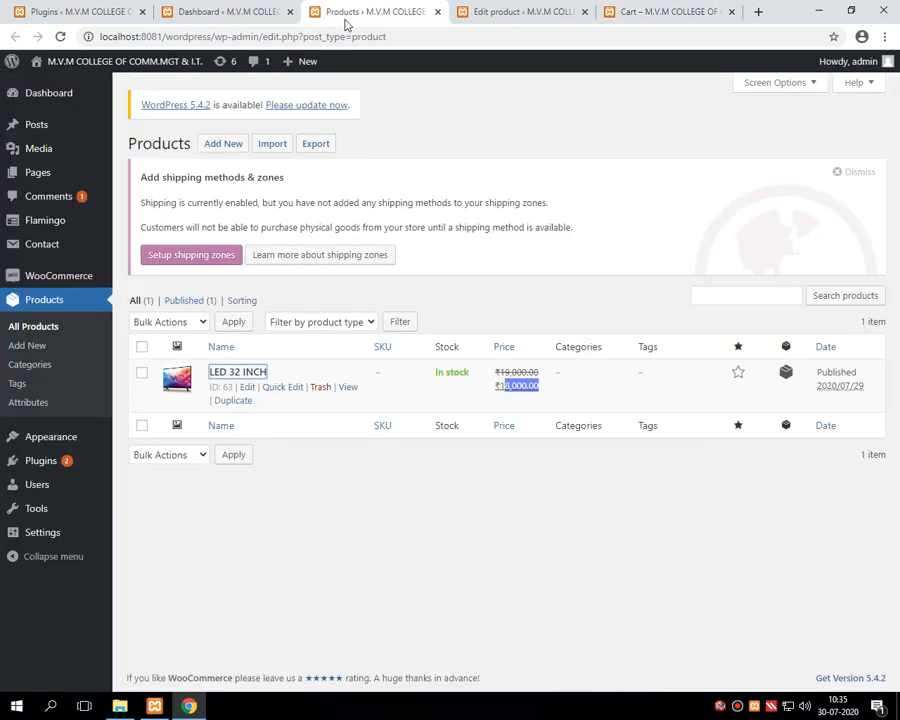
Step: From the dashboard, open WooCommerce Coupons, which lists no coupons yet
left_click(175, 20)
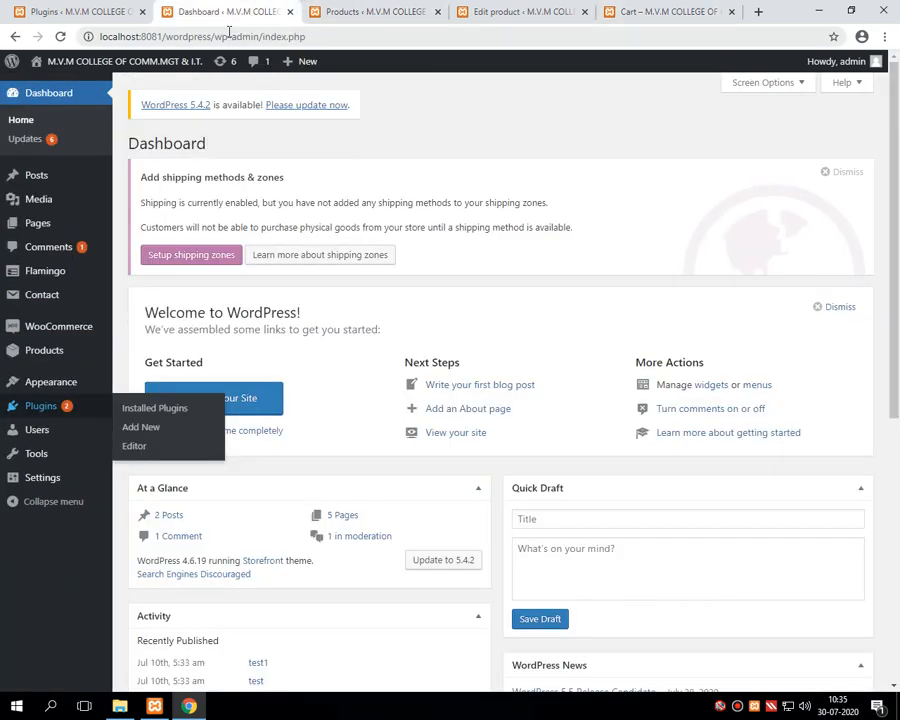
mouse_move(42, 358)
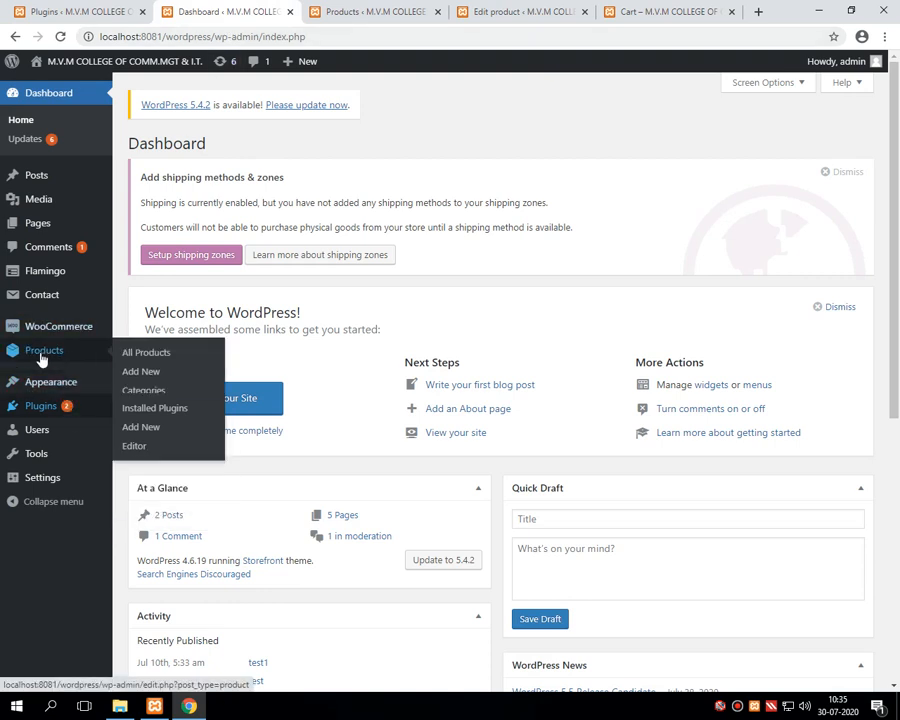
mouse_move(62, 328)
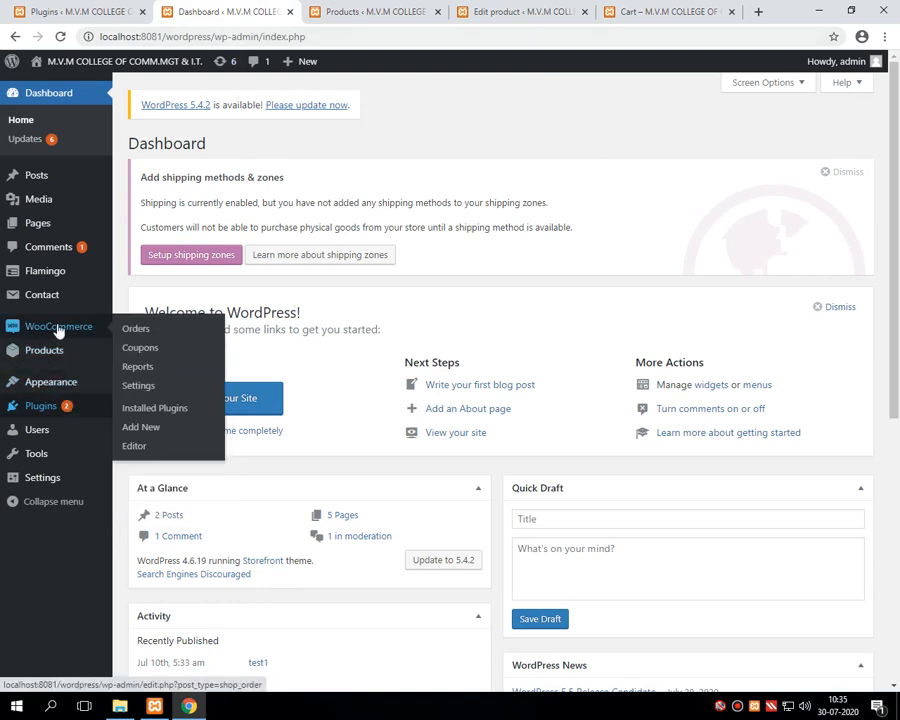
left_click(135, 355)
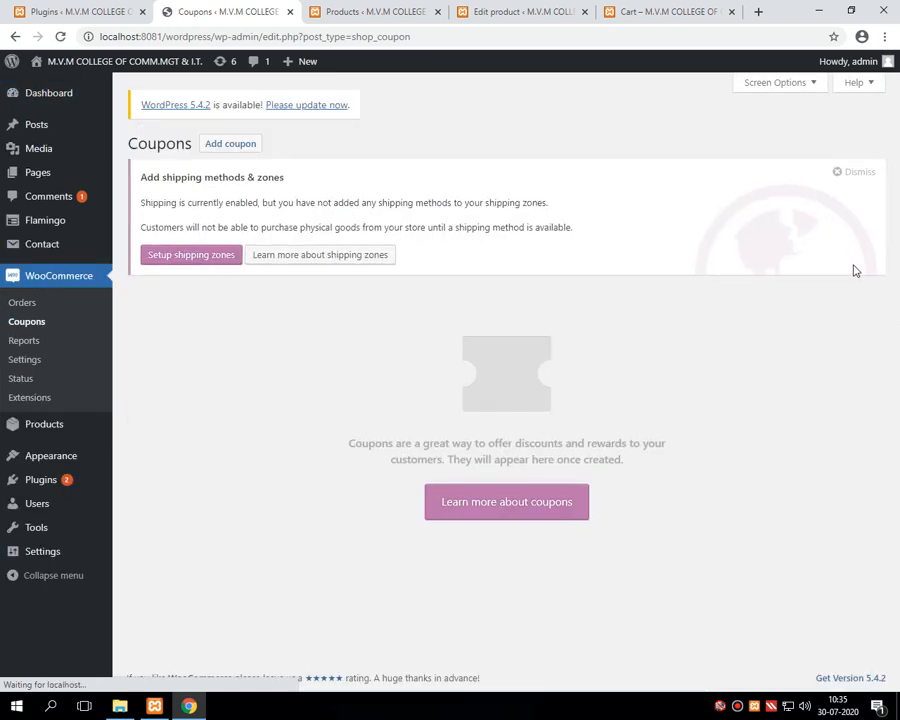
Step: Start a new coupon with the code MVMDC100
left_click(232, 148)
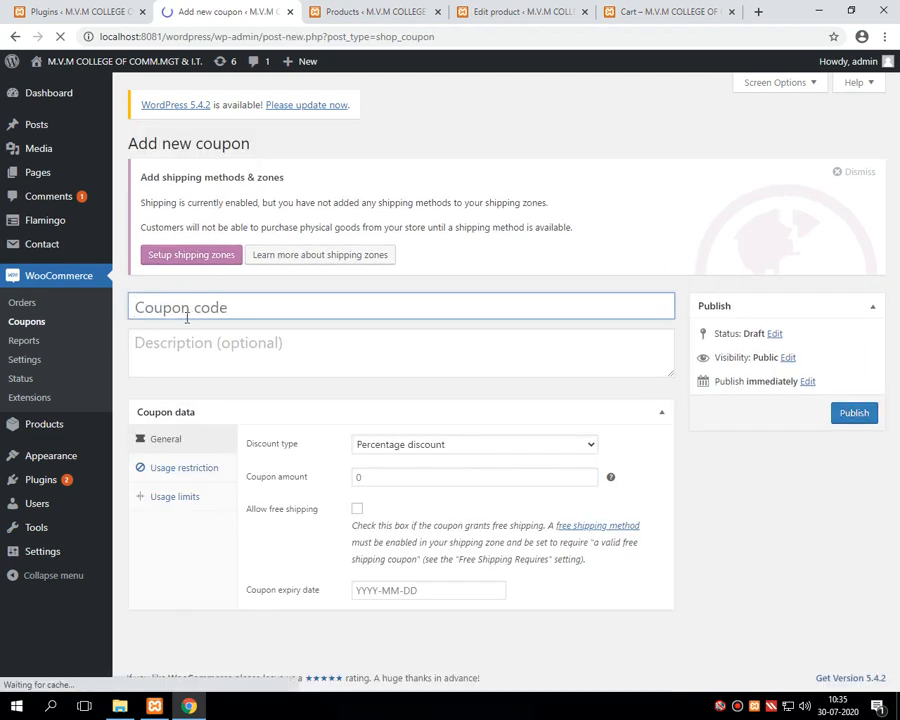
left_click(187, 305)
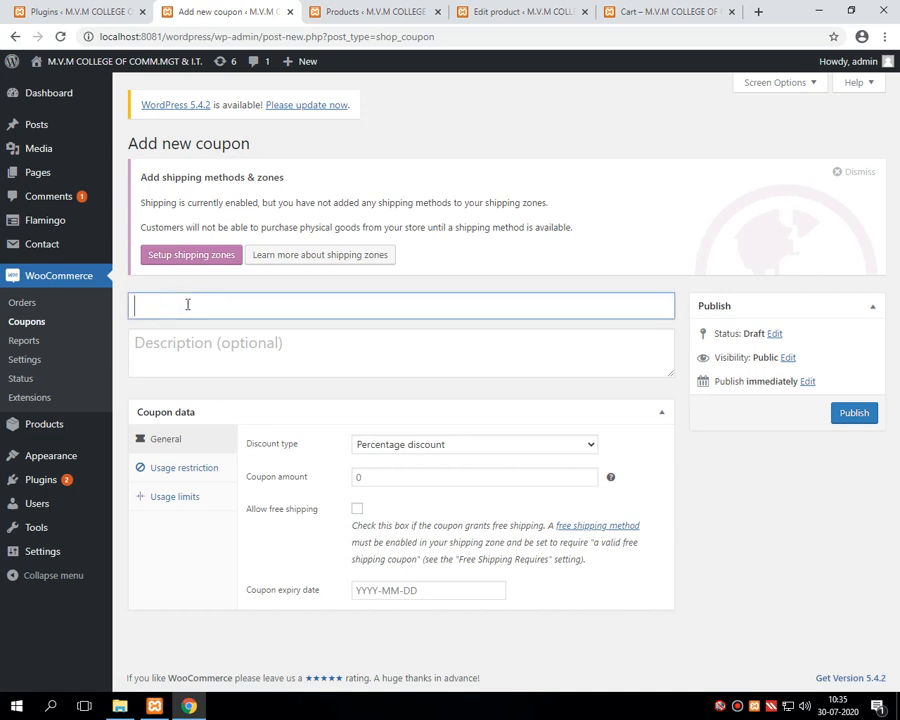
type("MVMDC100")
Step: Enter the description 'this coupen code will give 100 rs discount on any product'
left_click(208, 346)
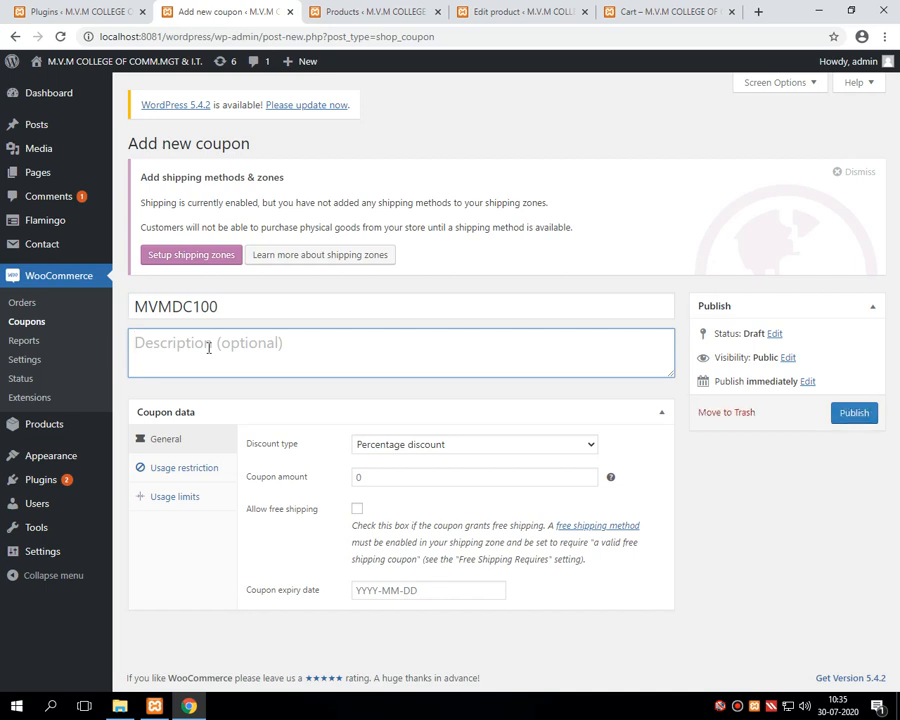
type("THIS")
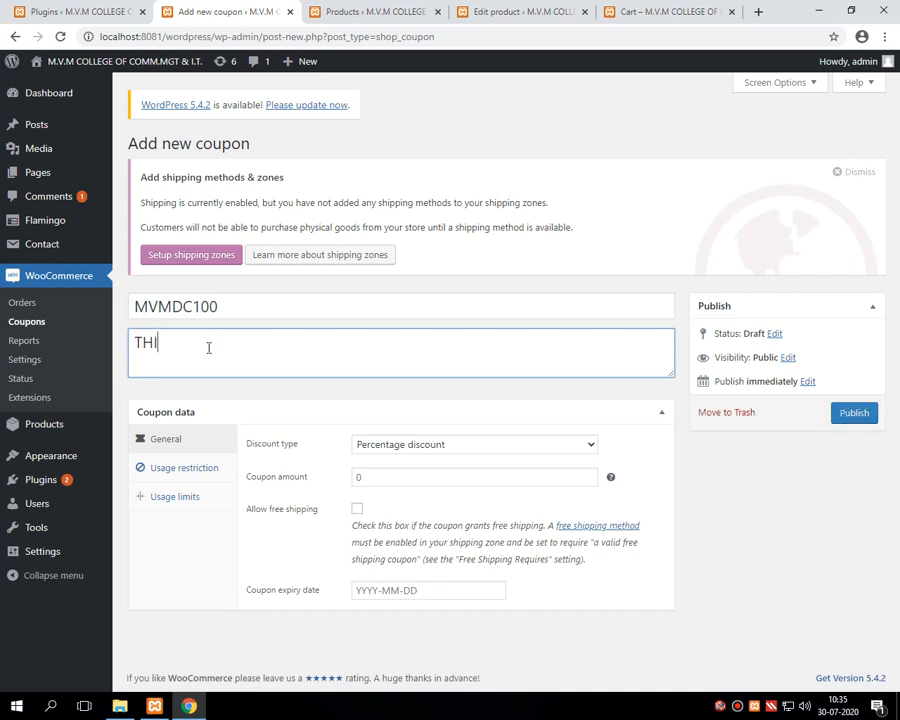
key("BackSpace")
key("BackSpace")
key("BackSpace")
key("BackSpace")
type("this coupen code")
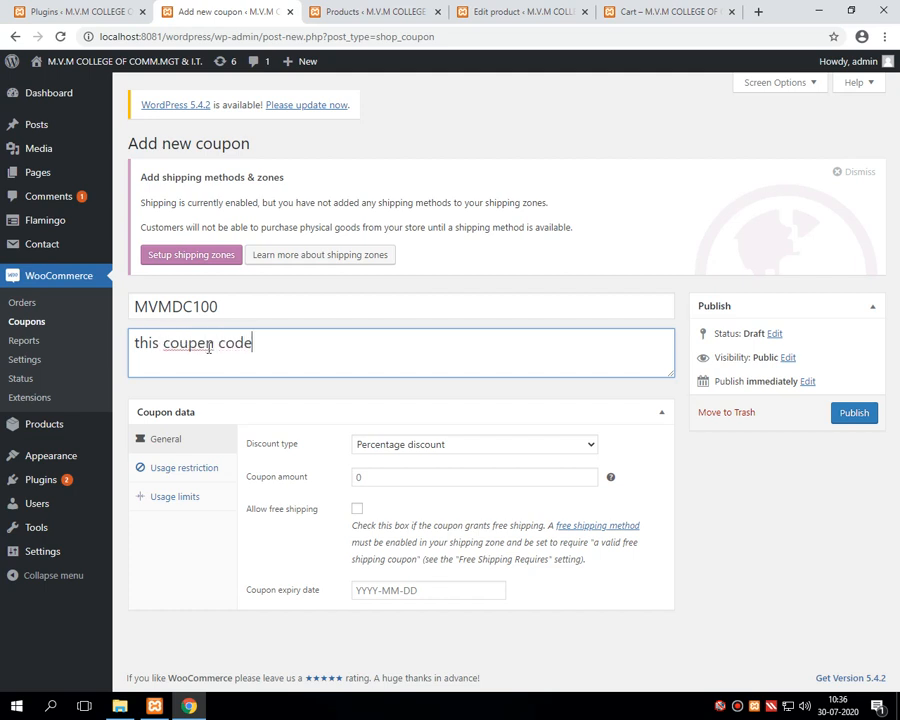
type(" will give 100")
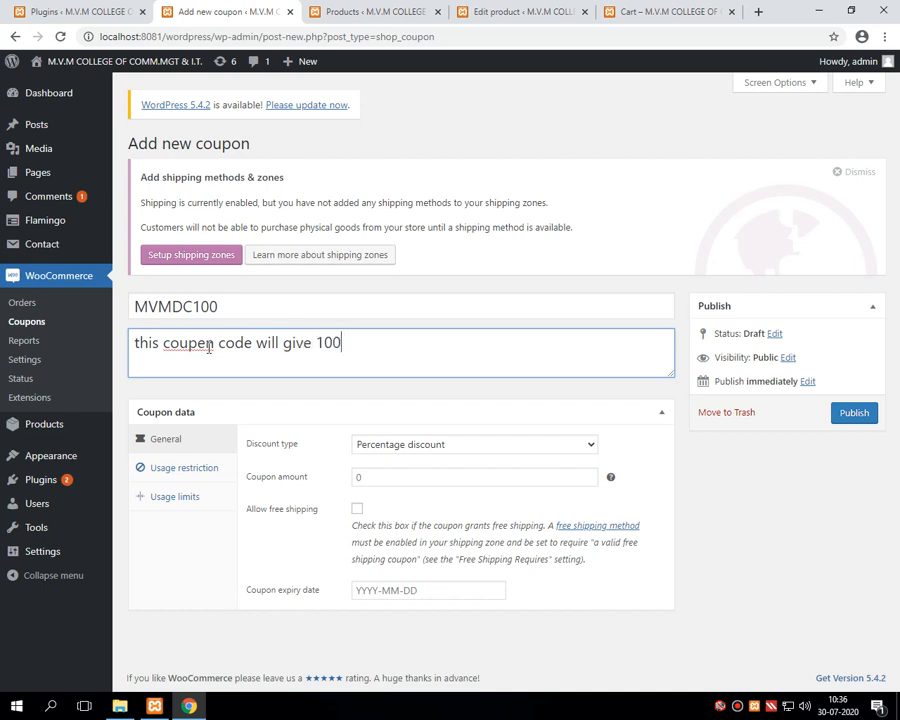
type(" rs discount on ")
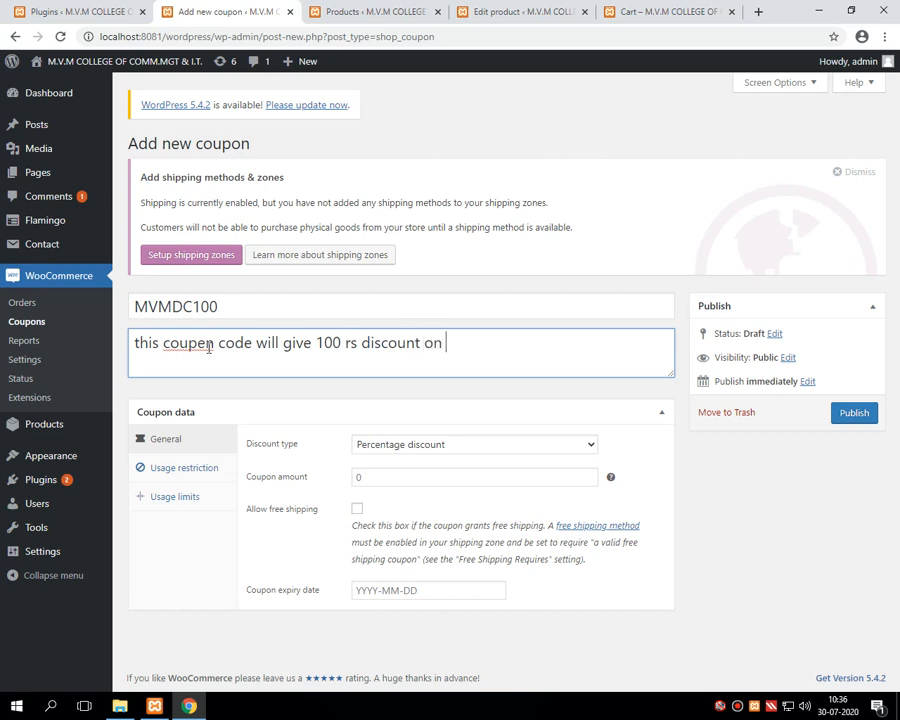
type("any product")
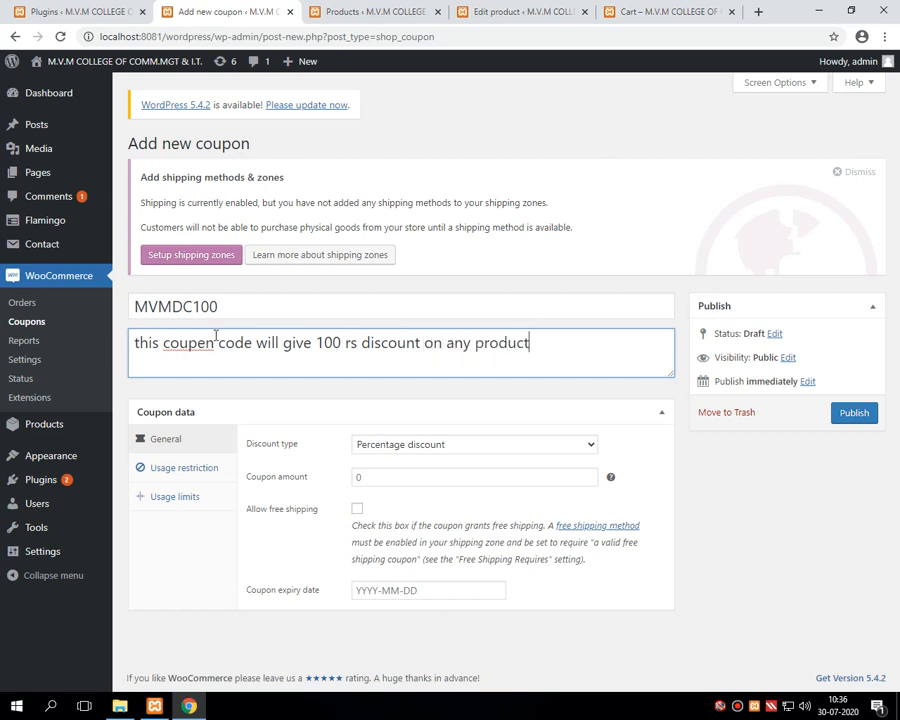
Step: Correct the misspelled 'coupen' to 'coupon' in the description using spell-check
left_click_drag(542, 350, 110, 344)
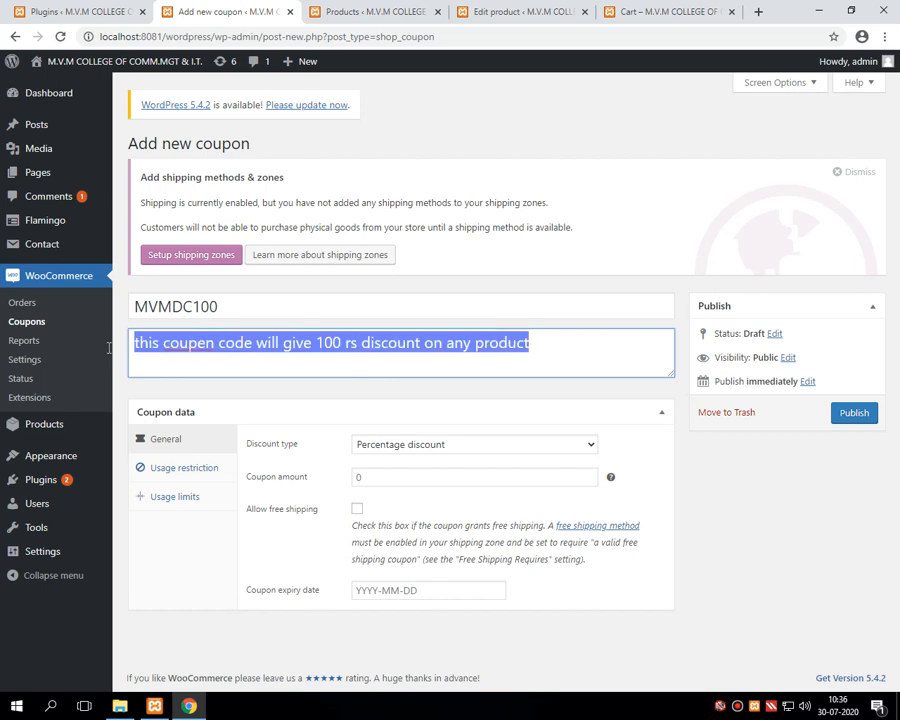
right_click(191, 344)
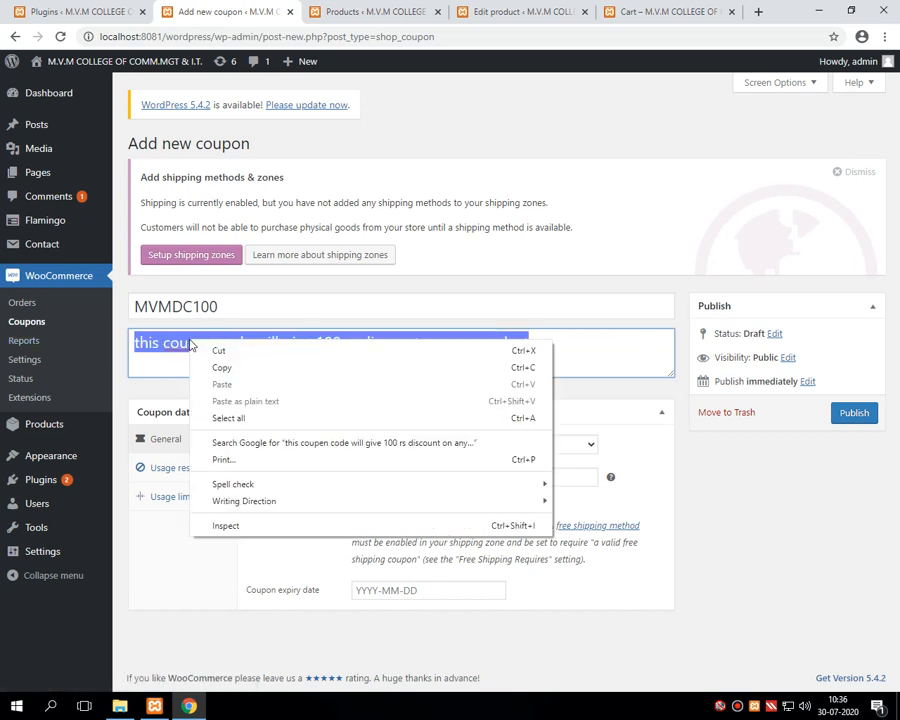
left_click(141, 366)
left_click(197, 342)
right_click(190, 346)
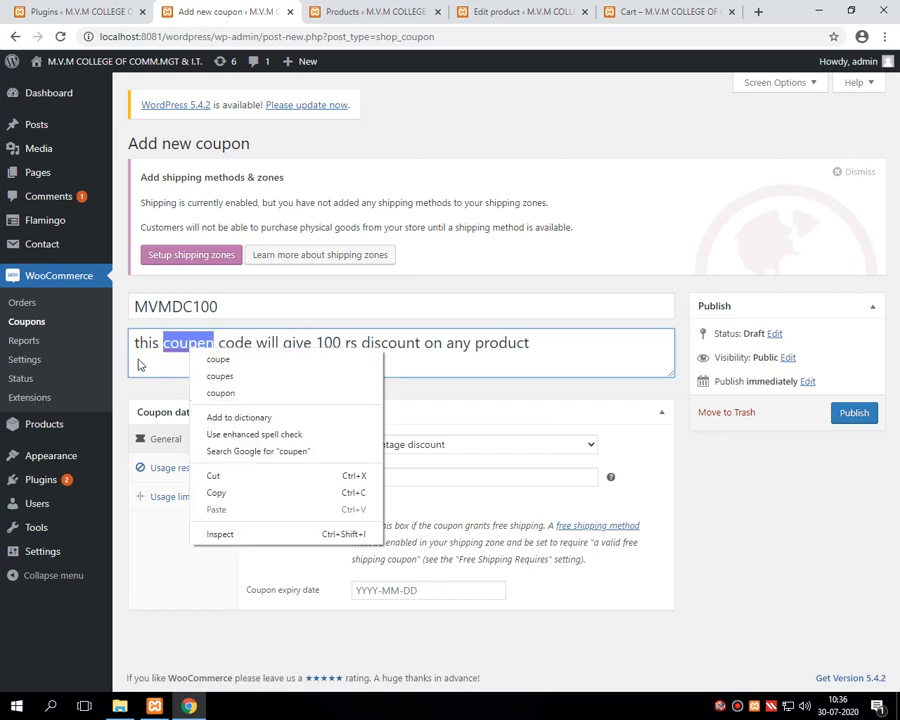
left_click(209, 394)
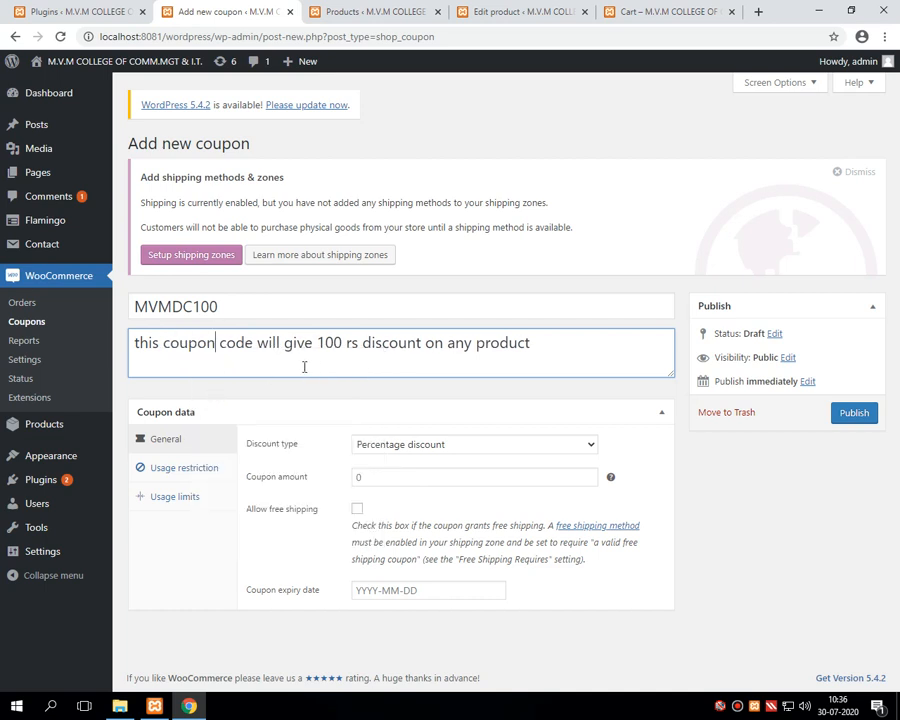
left_click_drag(135, 343, 562, 342)
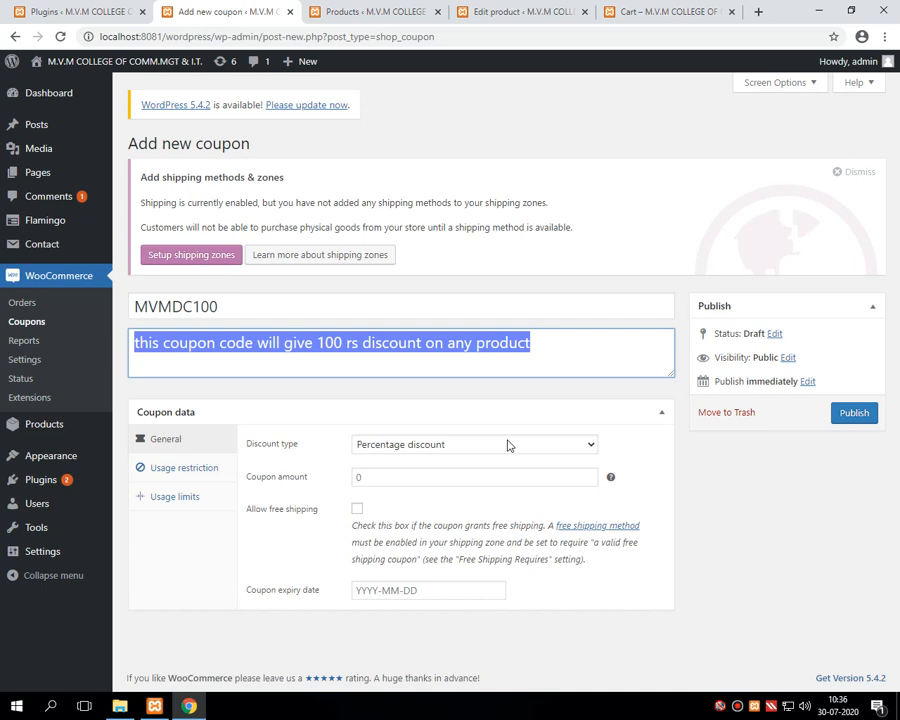
Step: Keep Percentage discount with a coupon amount of 10, then view the admin Products list
left_click(402, 454)
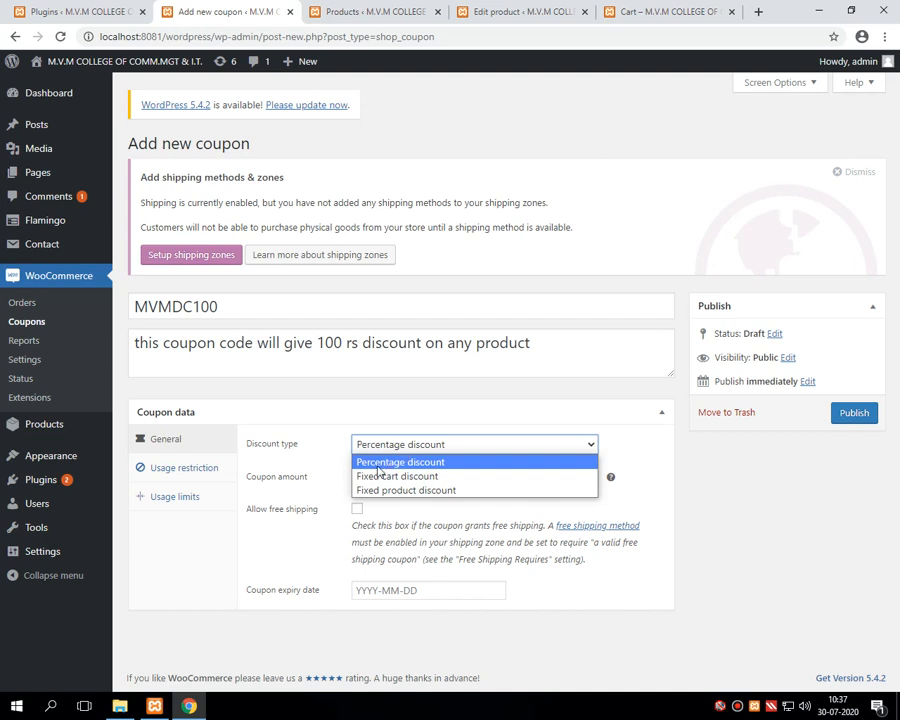
left_click(378, 466)
left_click(362, 476)
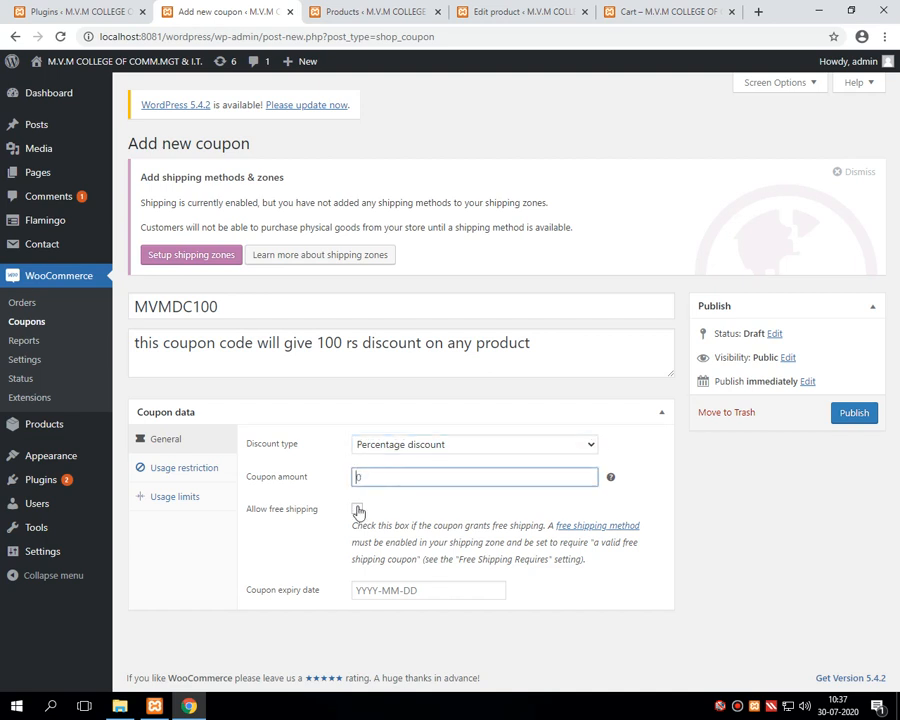
type("10")
left_click_drag(221, 307, 126, 314)
left_click(362, 12)
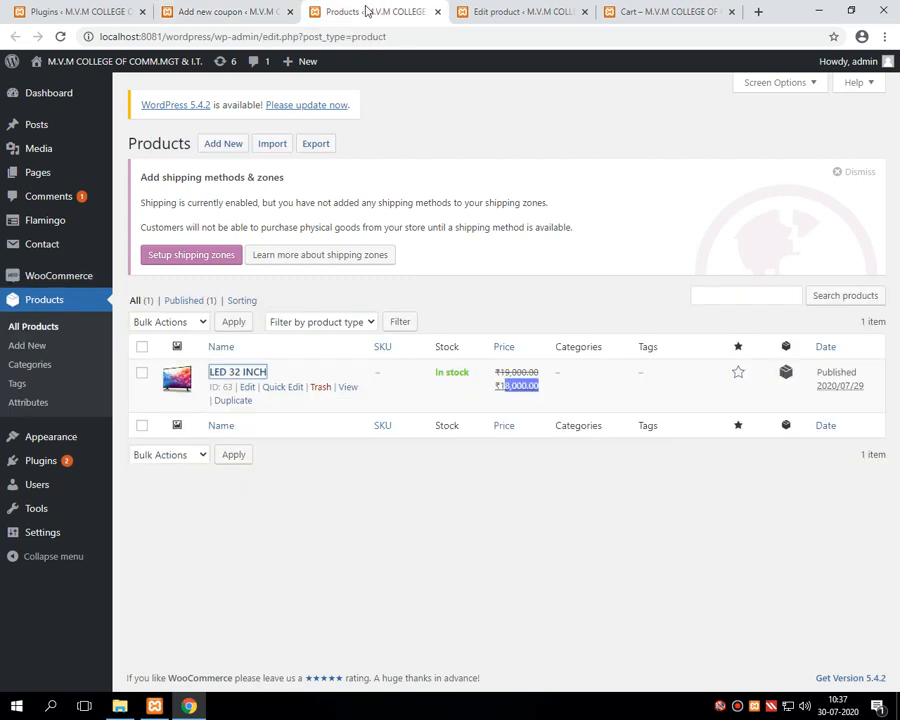
Step: Close the LED 32 INCH edit page, check the ₹18,000.00 cart total, and return to the coupon form
left_click(493, 12)
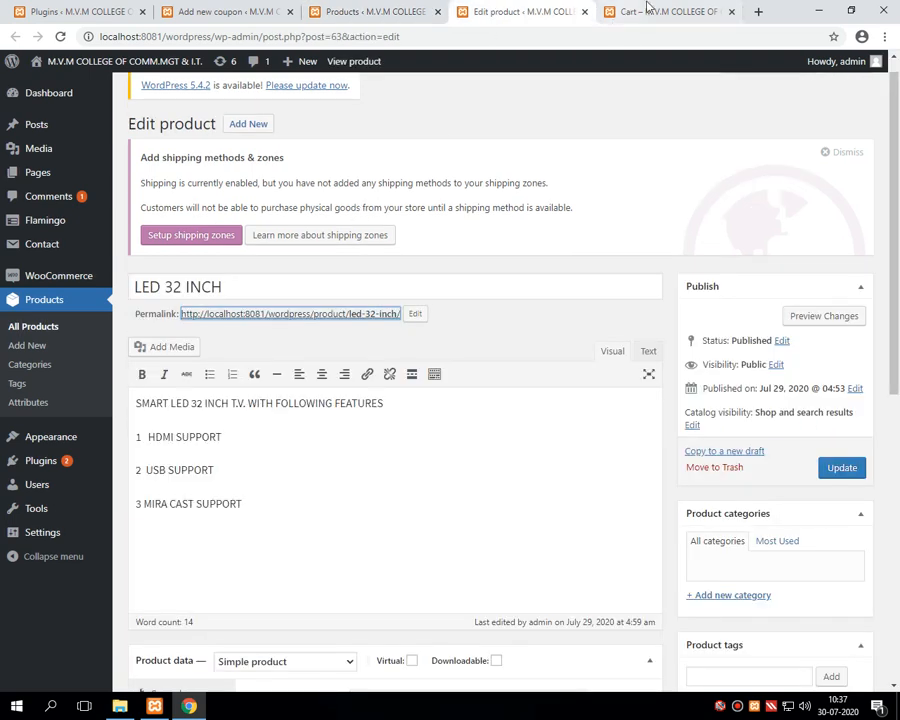
left_click(585, 11)
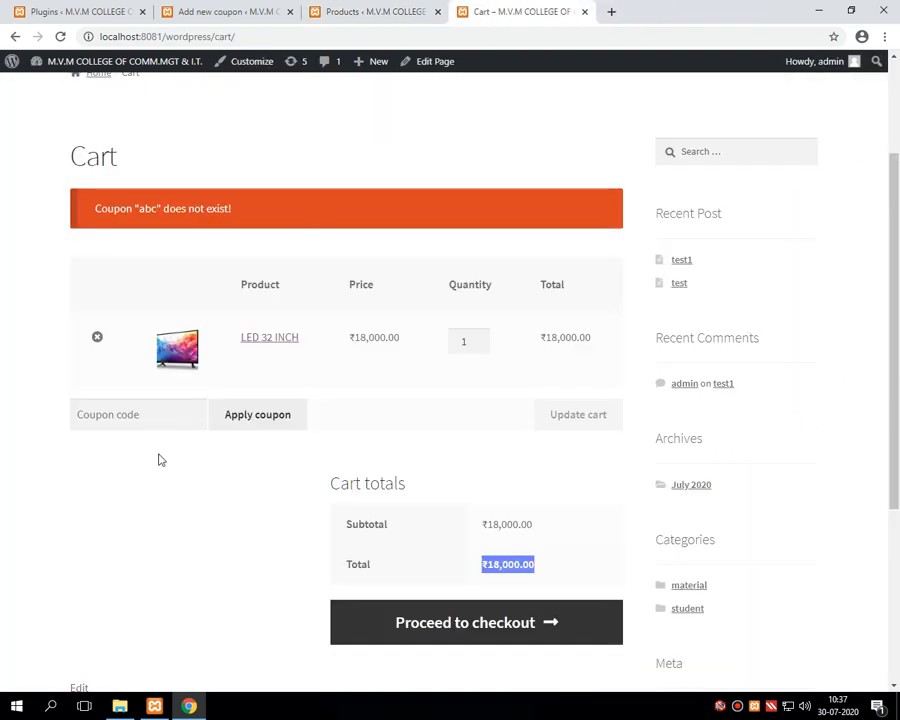
left_click(114, 417)
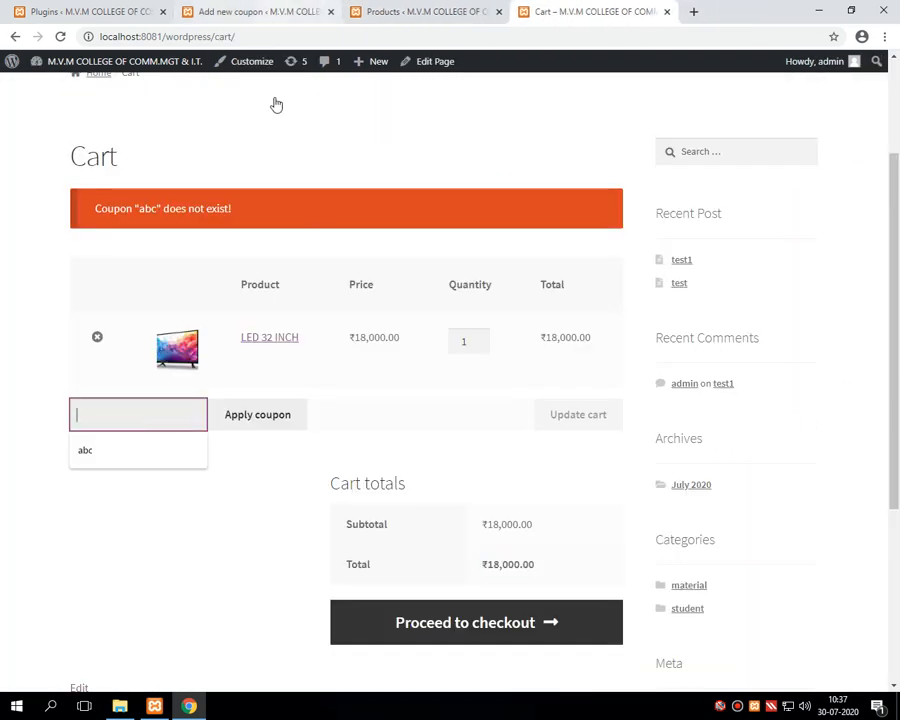
left_click(486, 565)
left_click_drag(486, 565, 536, 570)
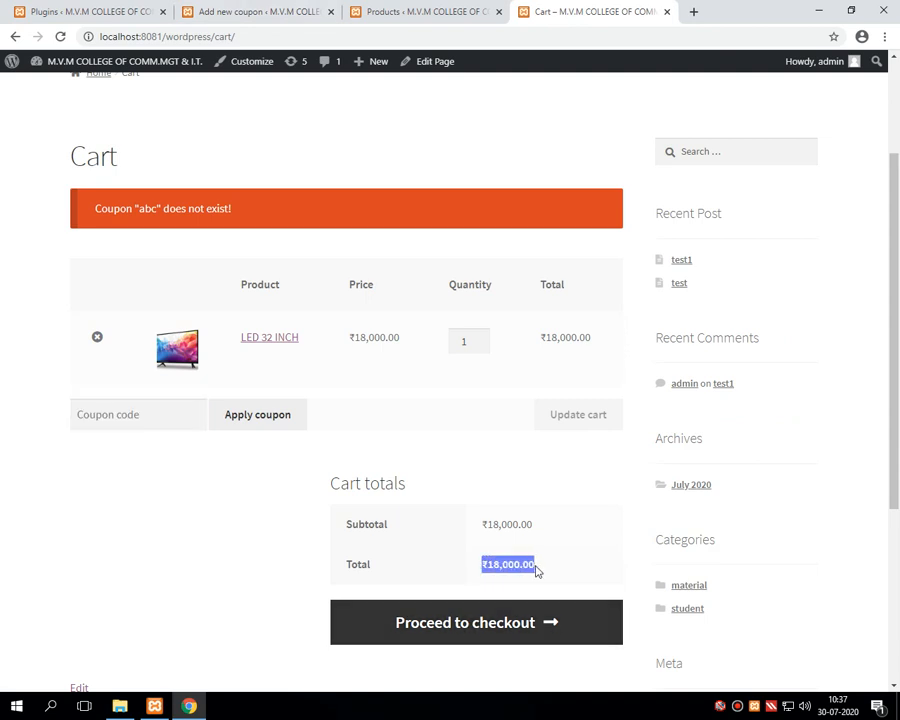
left_click(258, 8)
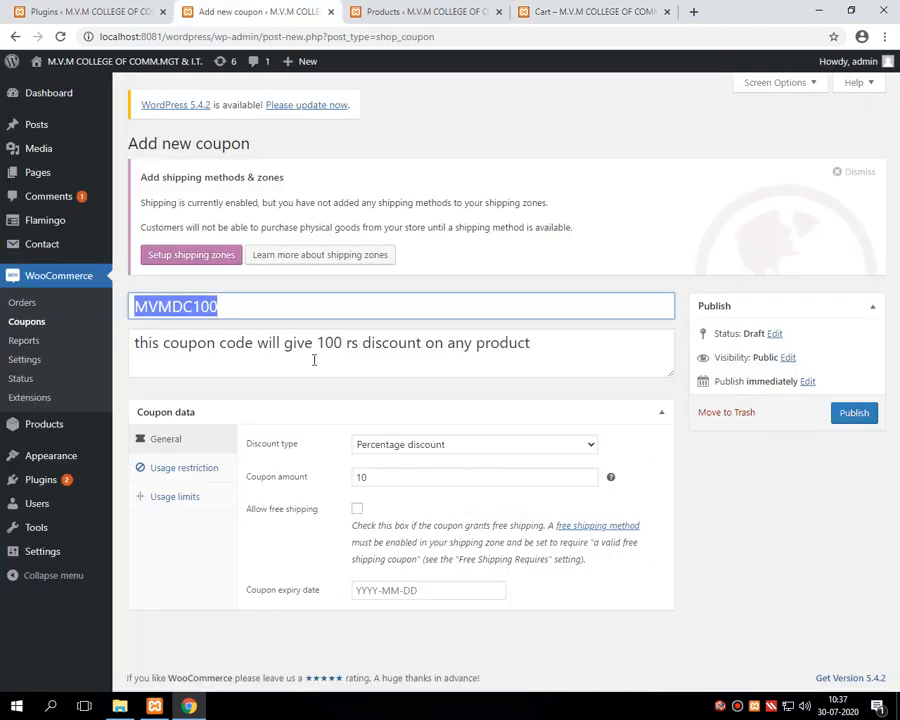
Step: Switch the coupon to Fixed product discount and raise the amount from 10 to 100
left_click(386, 447)
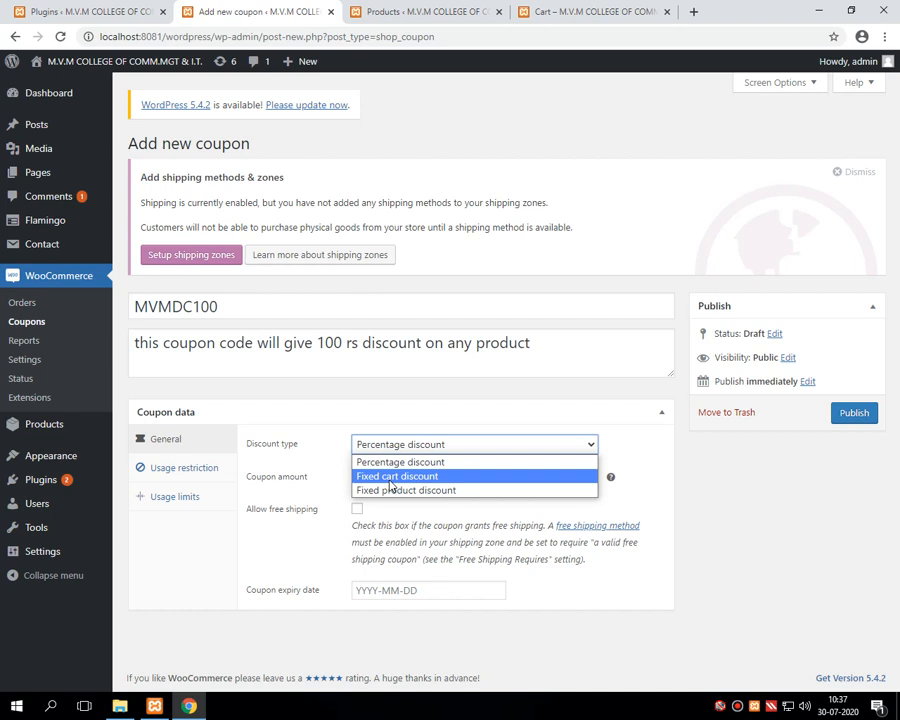
left_click(387, 490)
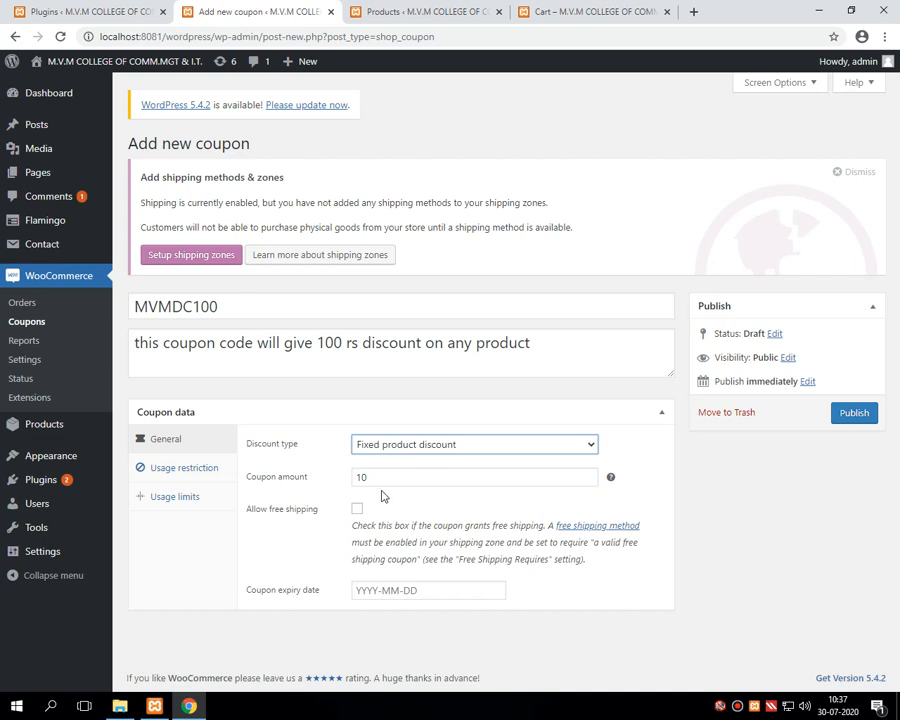
left_click(394, 446)
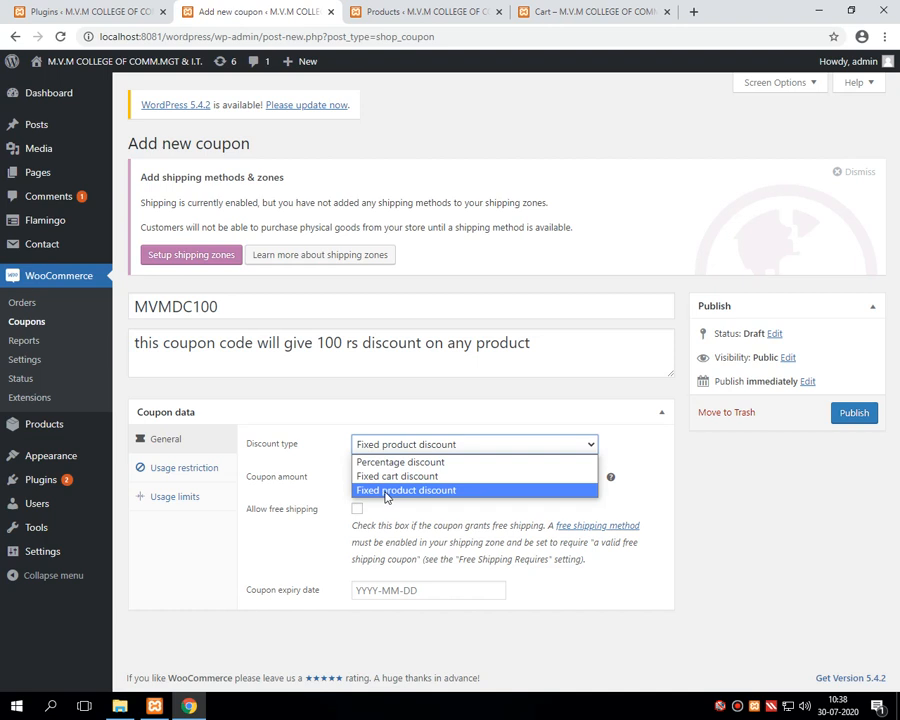
left_click(386, 491)
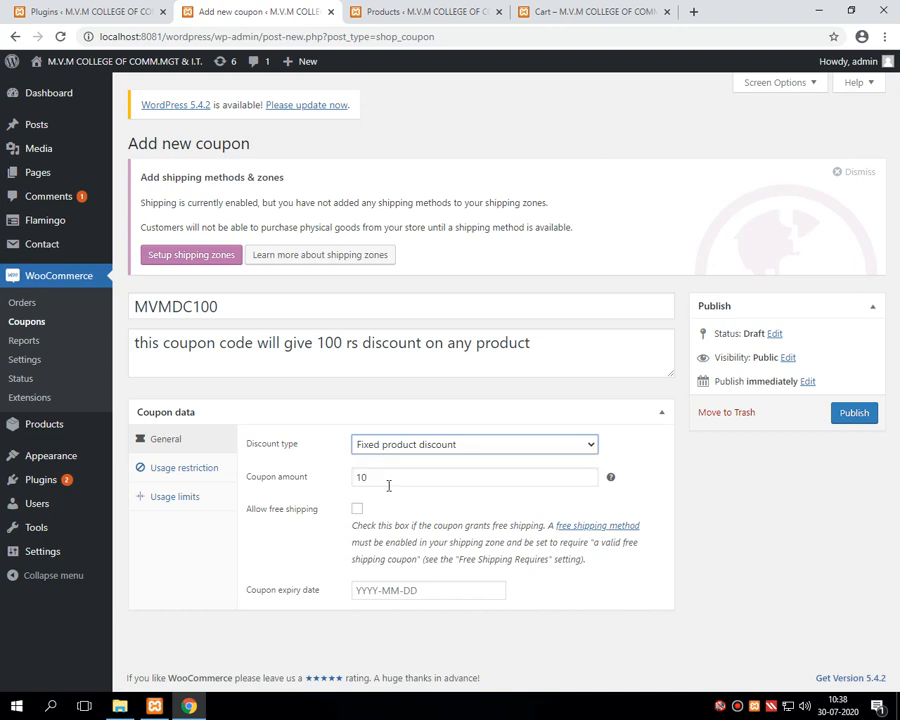
left_click(393, 481)
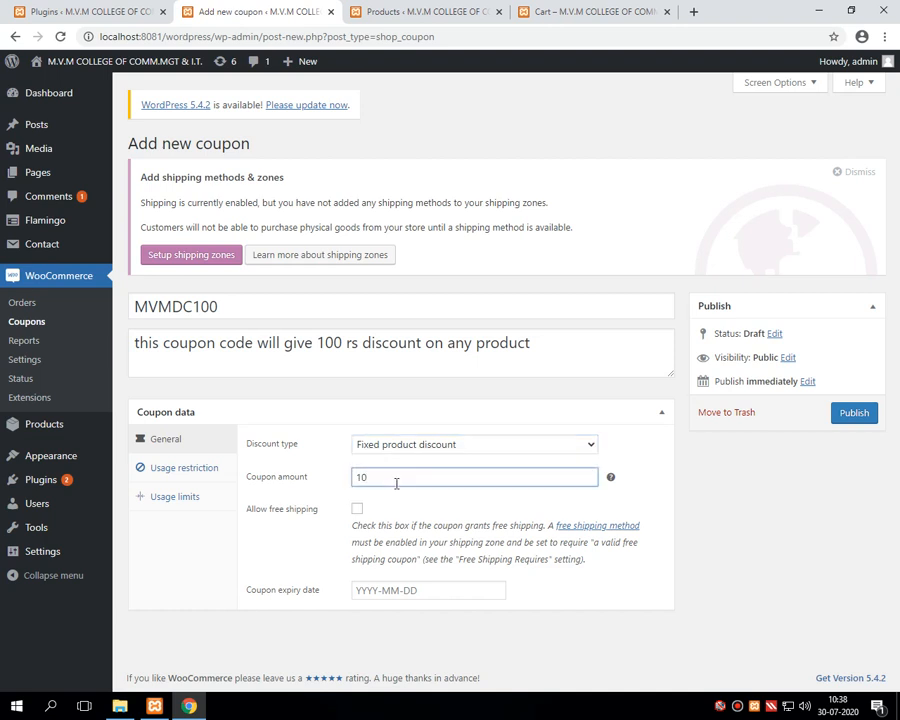
type("0")
left_click_drag(249, 516, 317, 516)
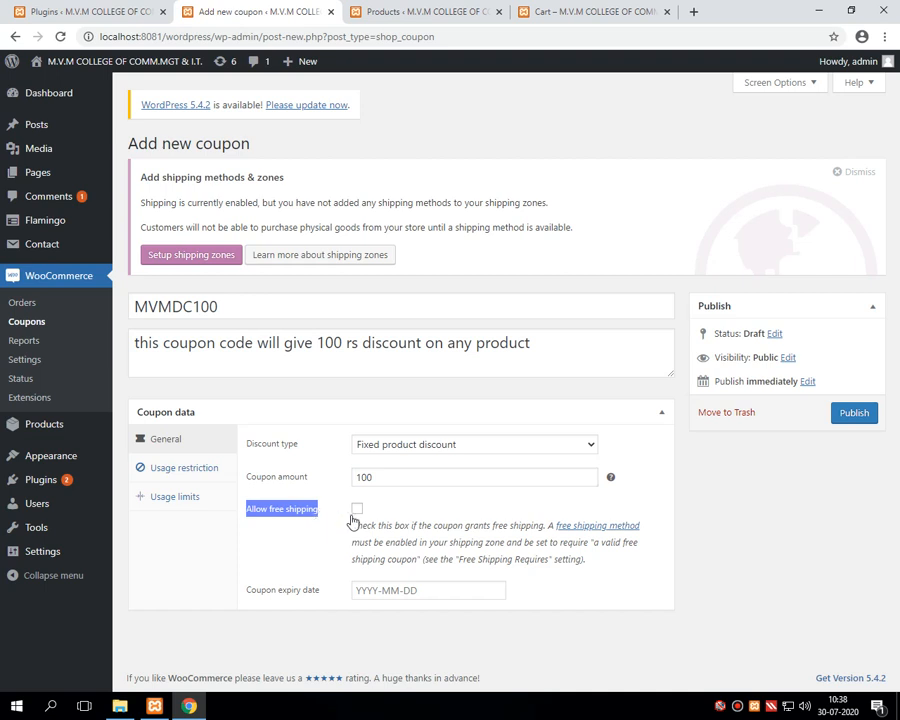
Step: Allow free shipping and set the coupon expiry date to 2020-07-31
left_click(357, 510)
left_click_drag(248, 594, 326, 600)
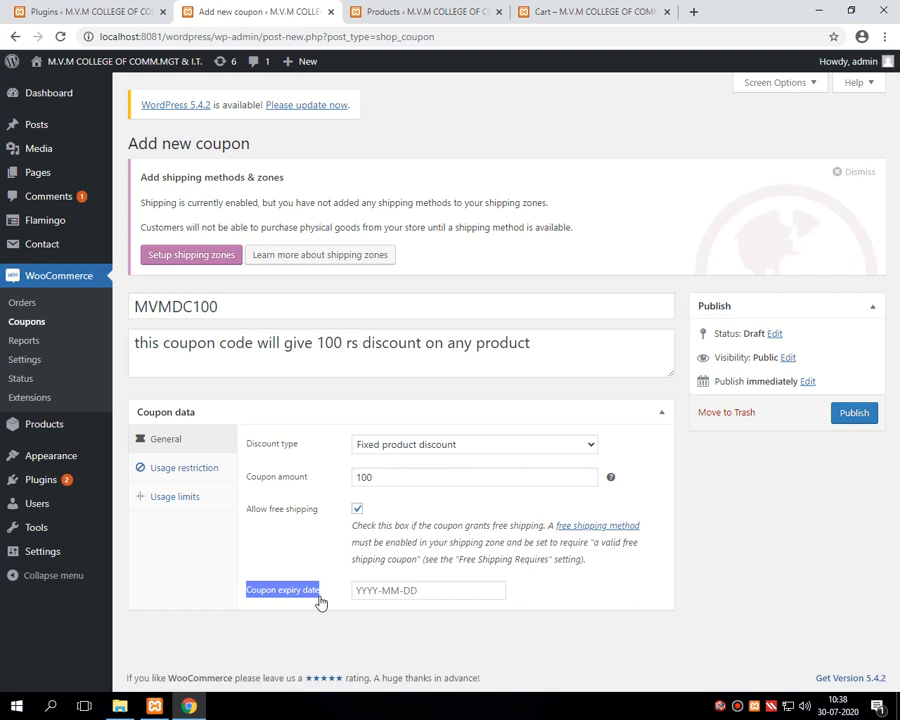
left_click(393, 590)
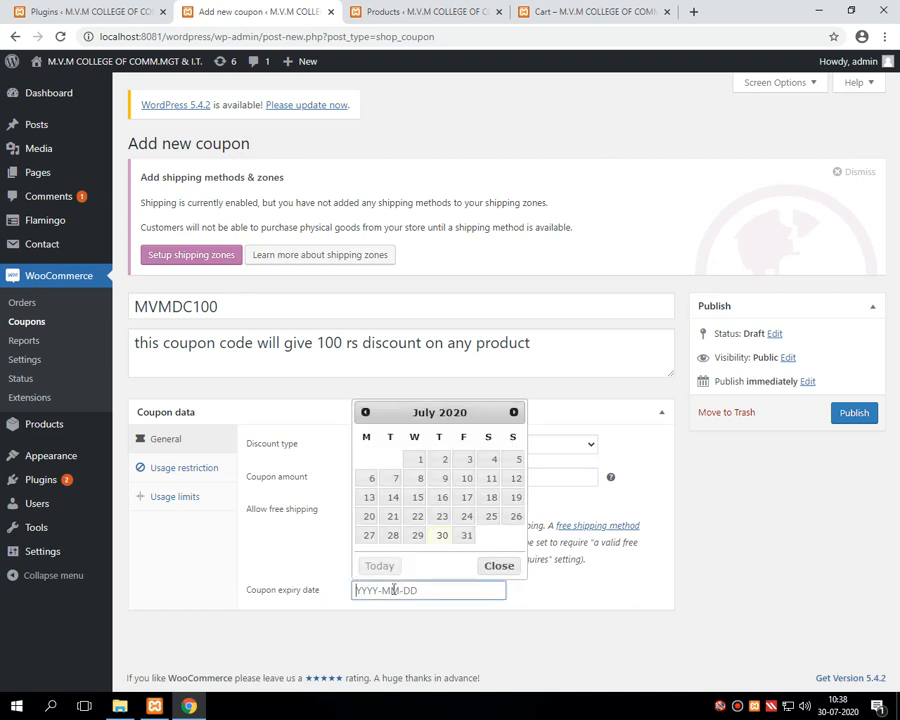
left_click(466, 535)
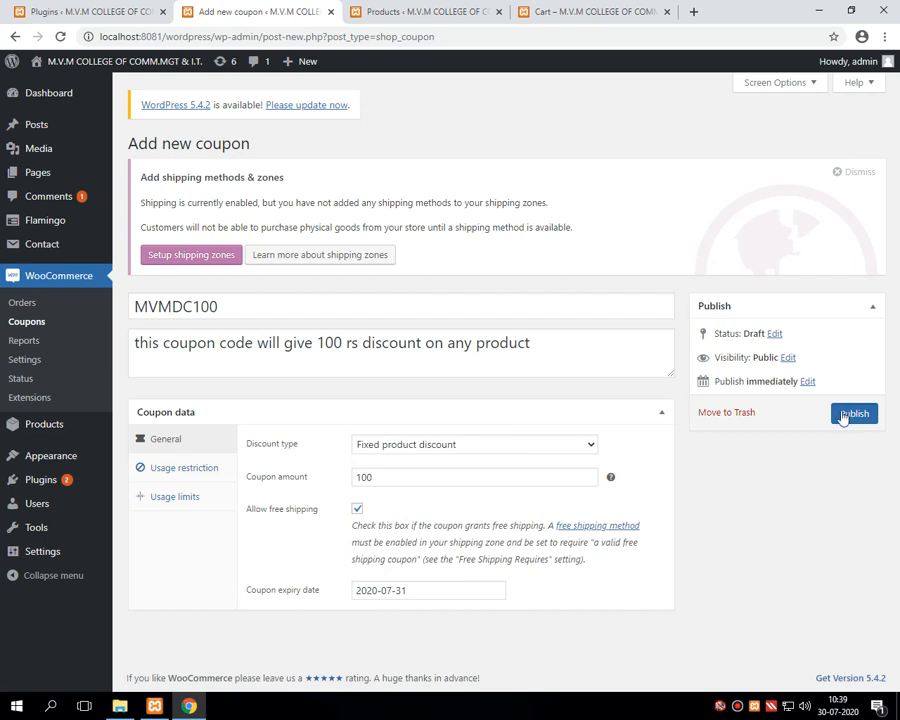
Step: Copy the coupon code MVMDC100
double_click(235, 304)
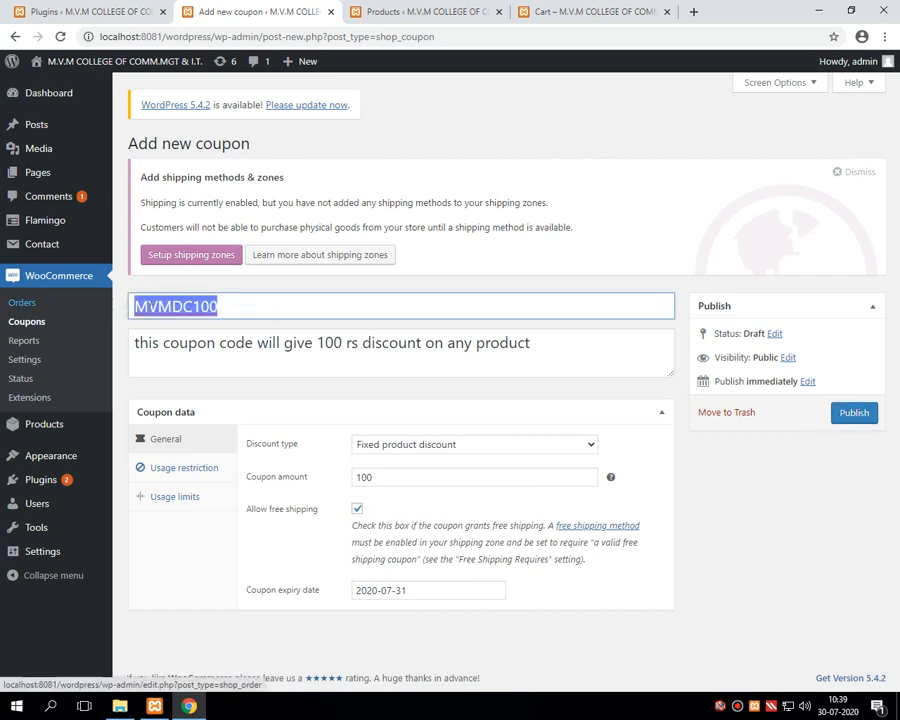
right_click(175, 313)
left_click(190, 398)
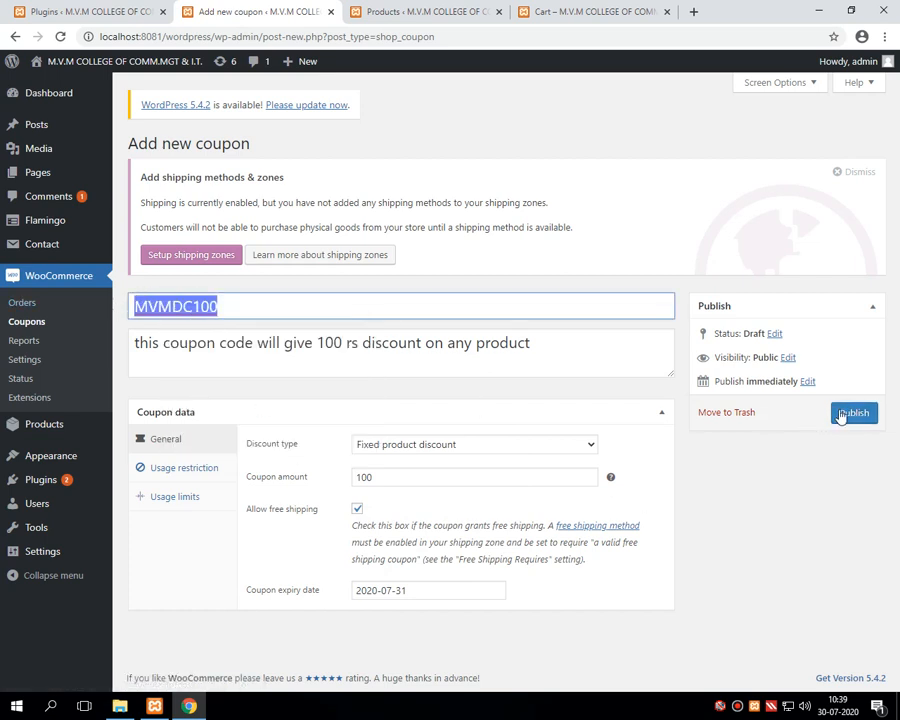
Step: Publish coupon MVMDC100 and confirm it in the Coupons list, expiring July 31, 2020
left_click(845, 416)
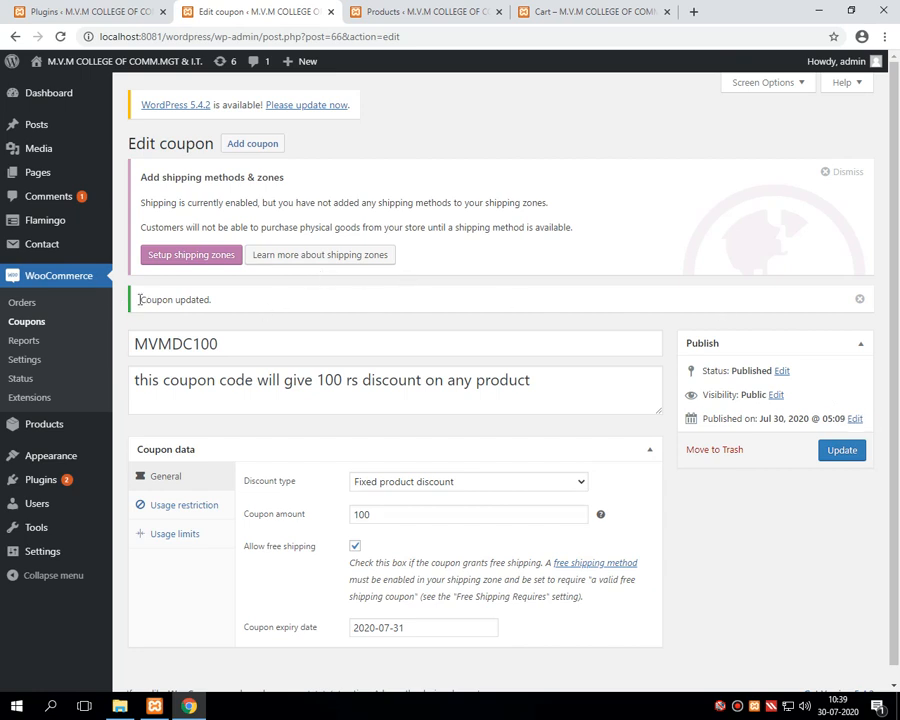
triple_click(193, 299)
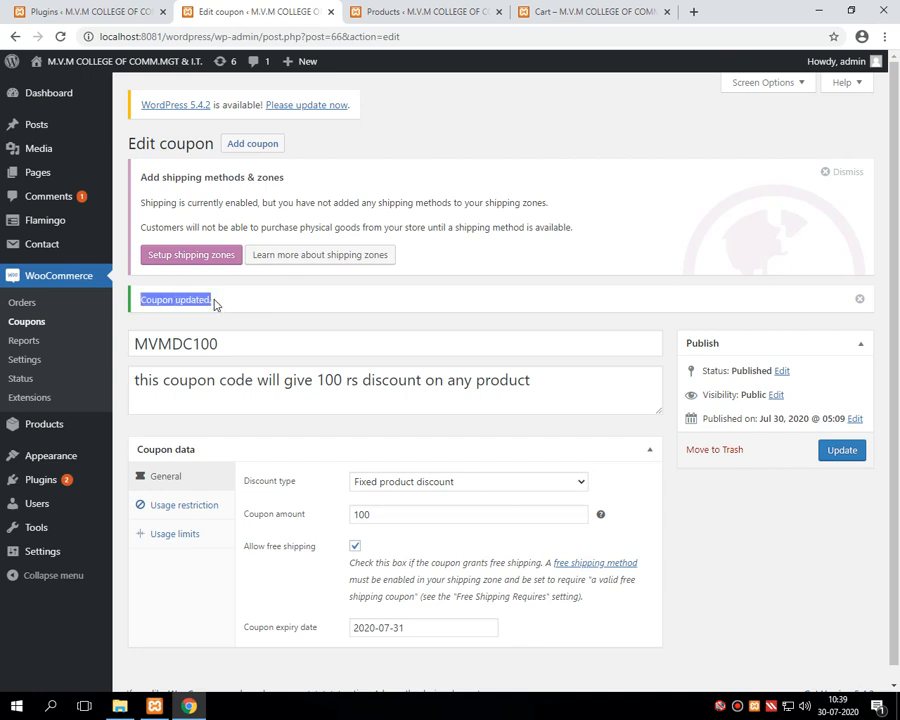
left_click(25, 325)
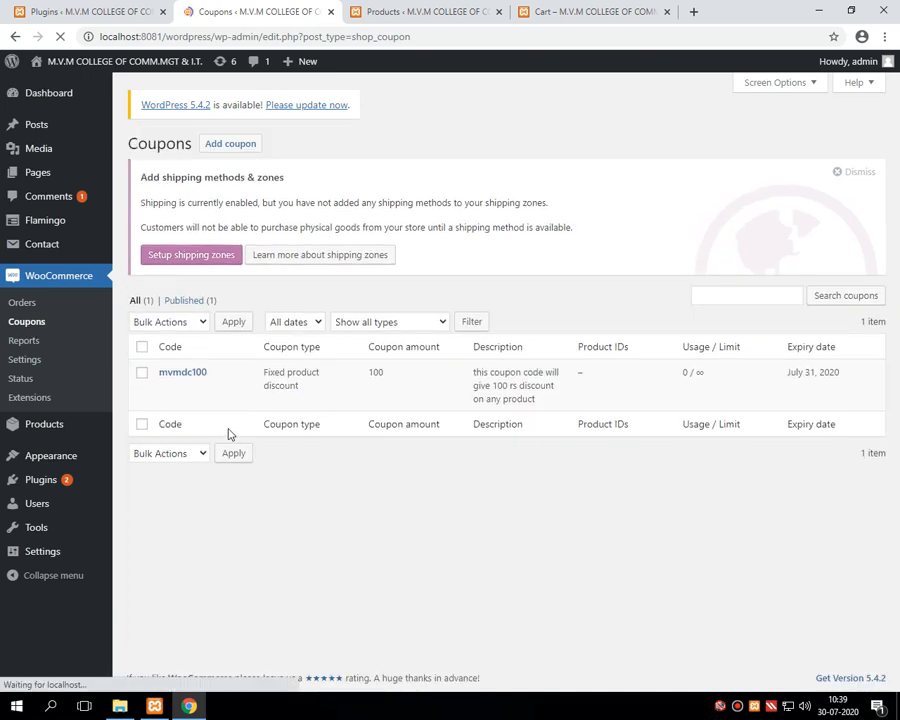
mouse_move(186, 396)
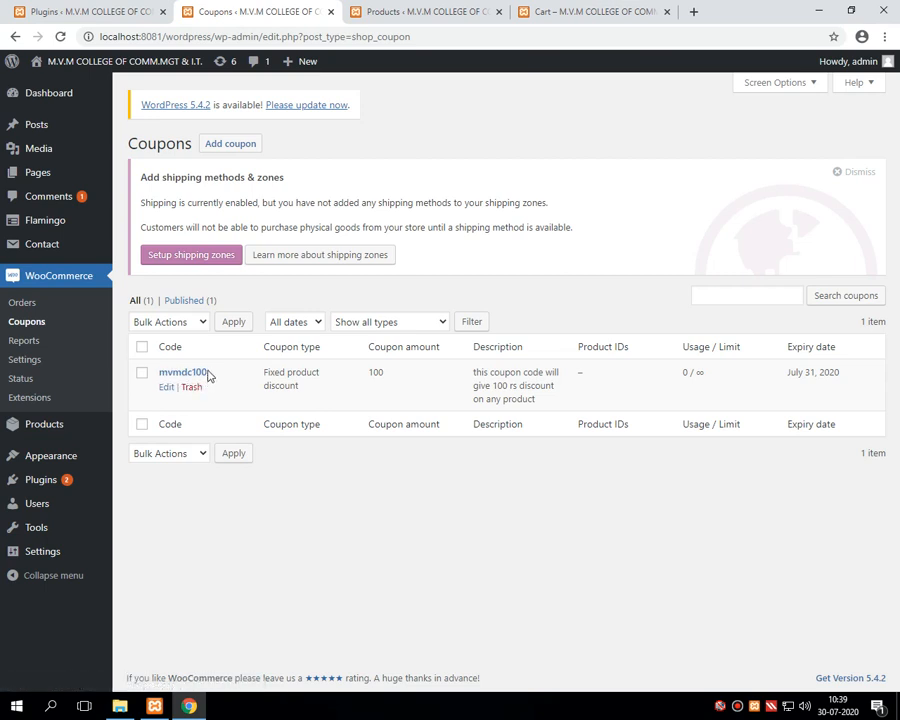
Step: Apply coupon MVMDC100 in the cart, bringing the total to ₹17,900.00
left_click(553, 17)
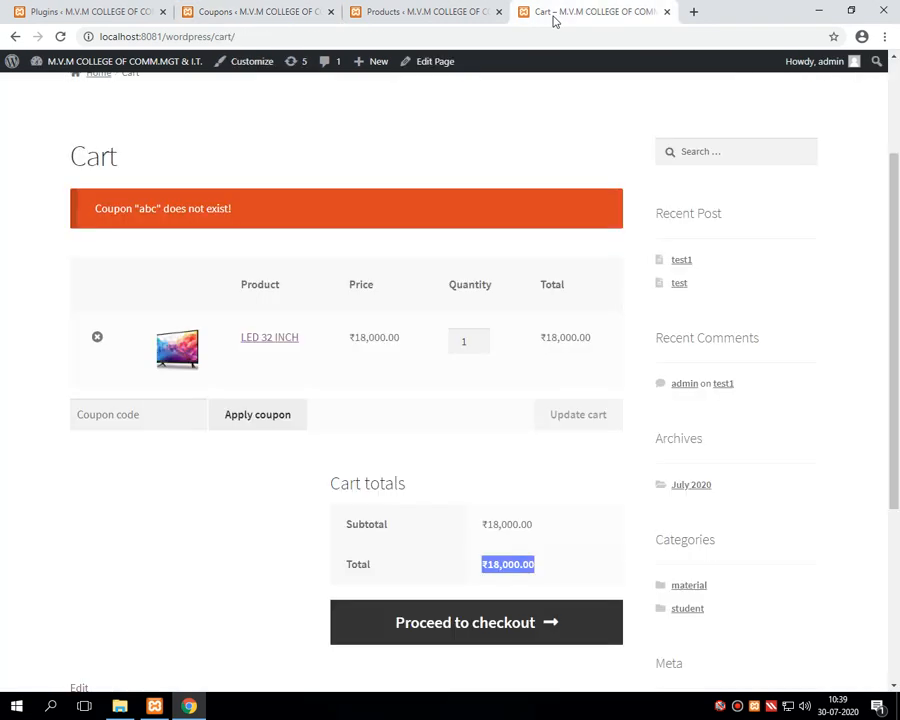
left_click(455, 15)
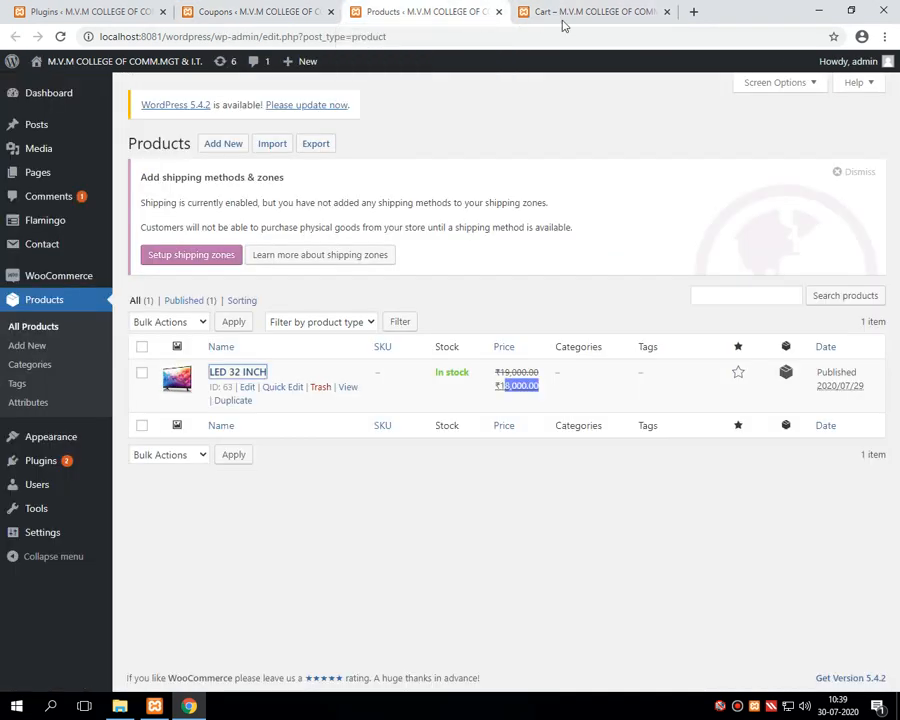
left_click(563, 20)
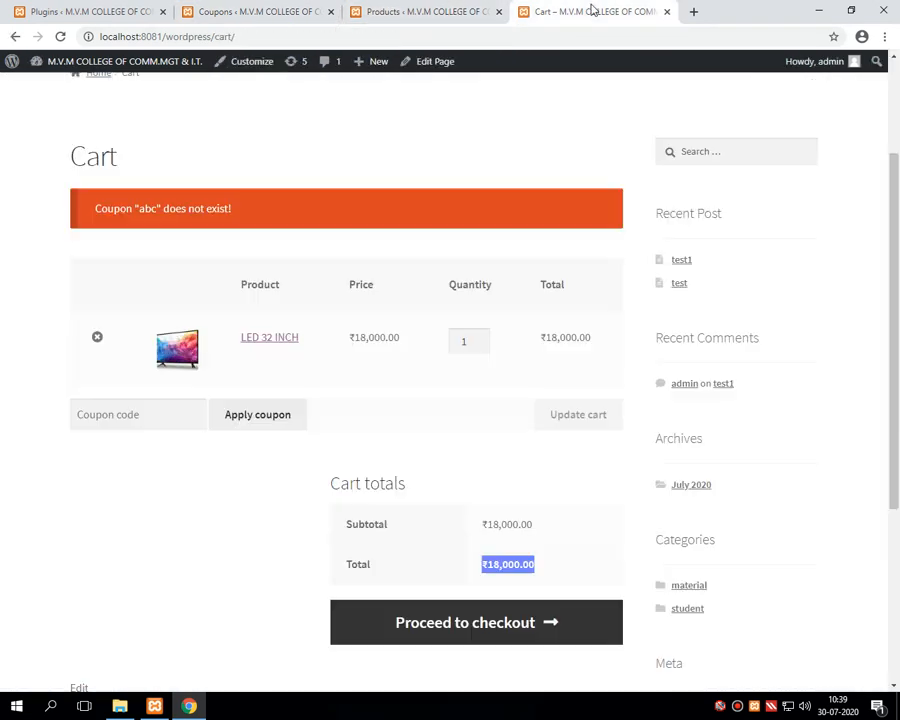
left_click(131, 420)
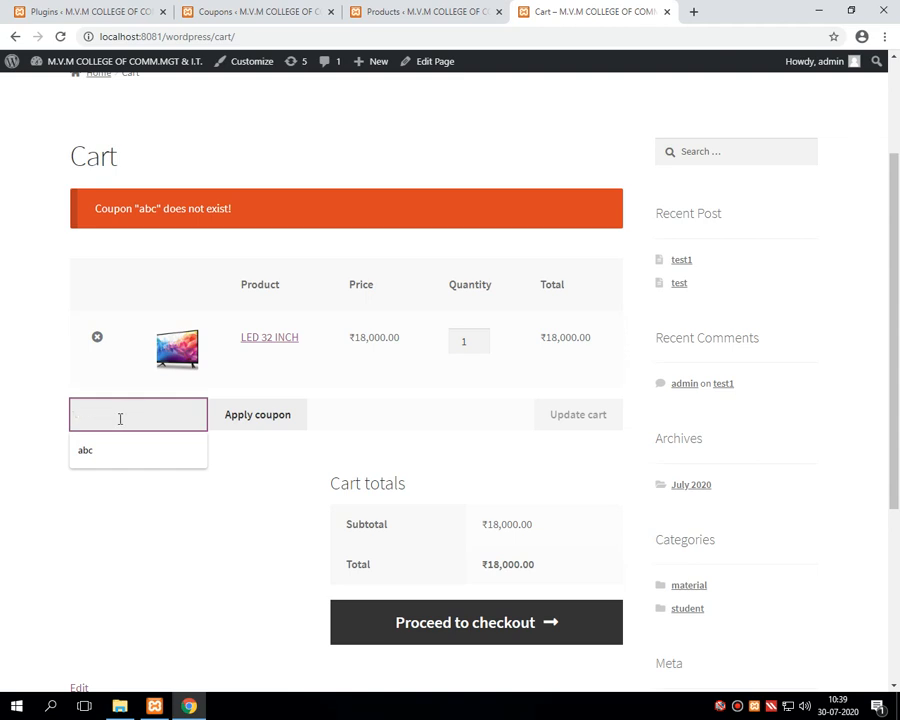
type("MVMDC100")
left_click(266, 420)
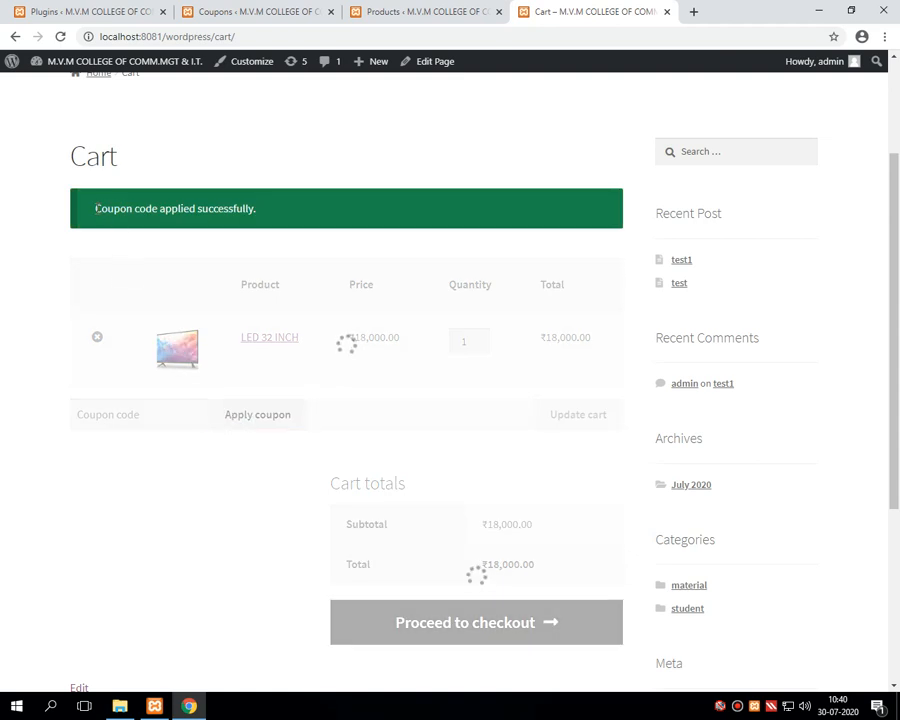
left_click_drag(96, 208, 260, 219)
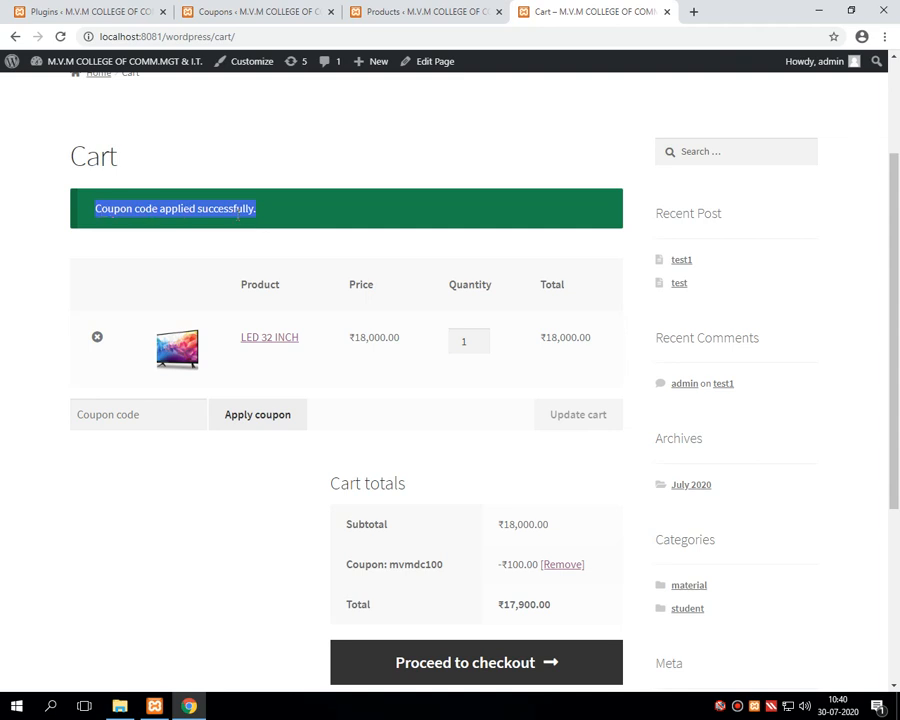
left_click(502, 524)
left_click_drag(502, 524, 556, 531)
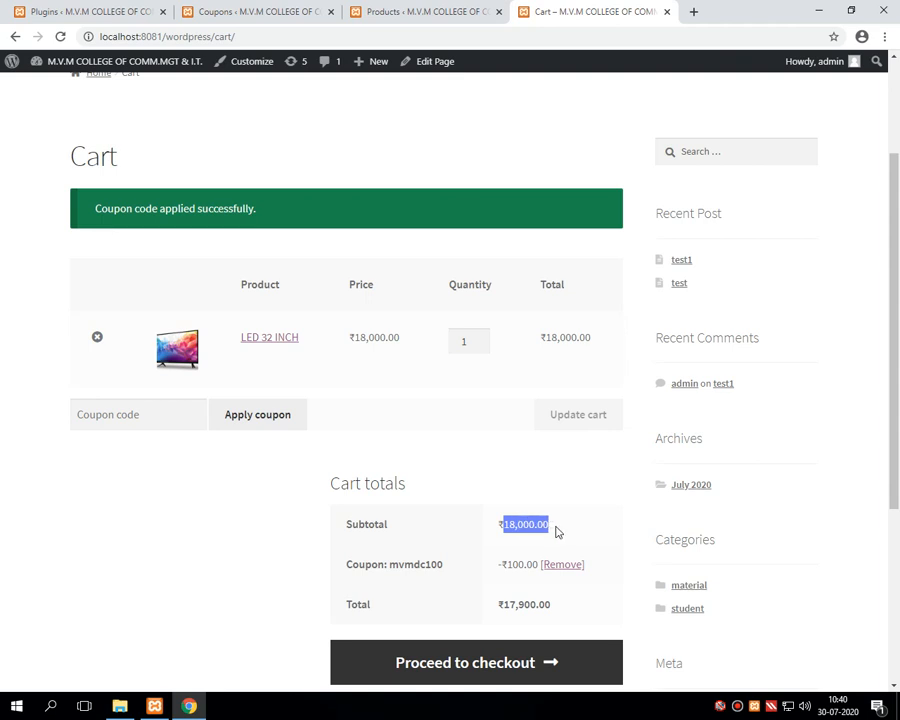
left_click(510, 566)
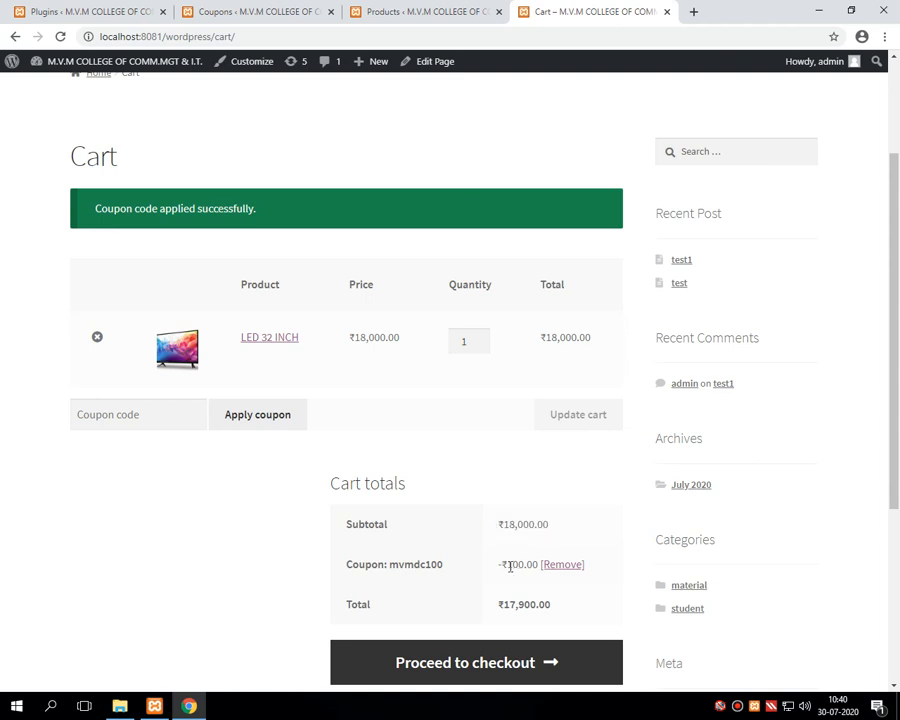
left_click_drag(510, 566, 539, 565)
left_click_drag(499, 604, 560, 612)
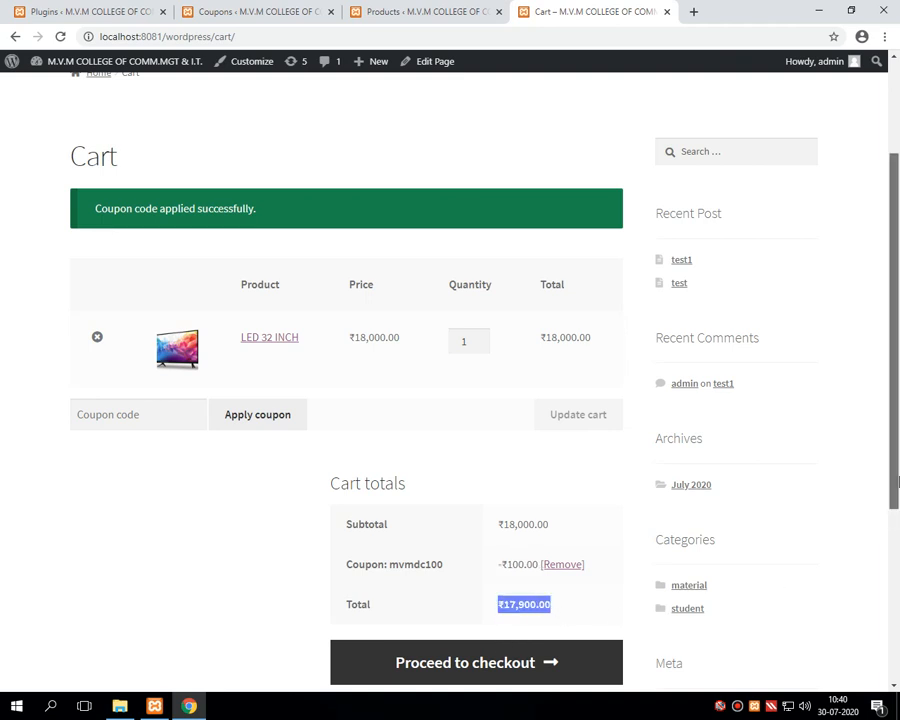
left_click_drag(897, 482, 897, 511)
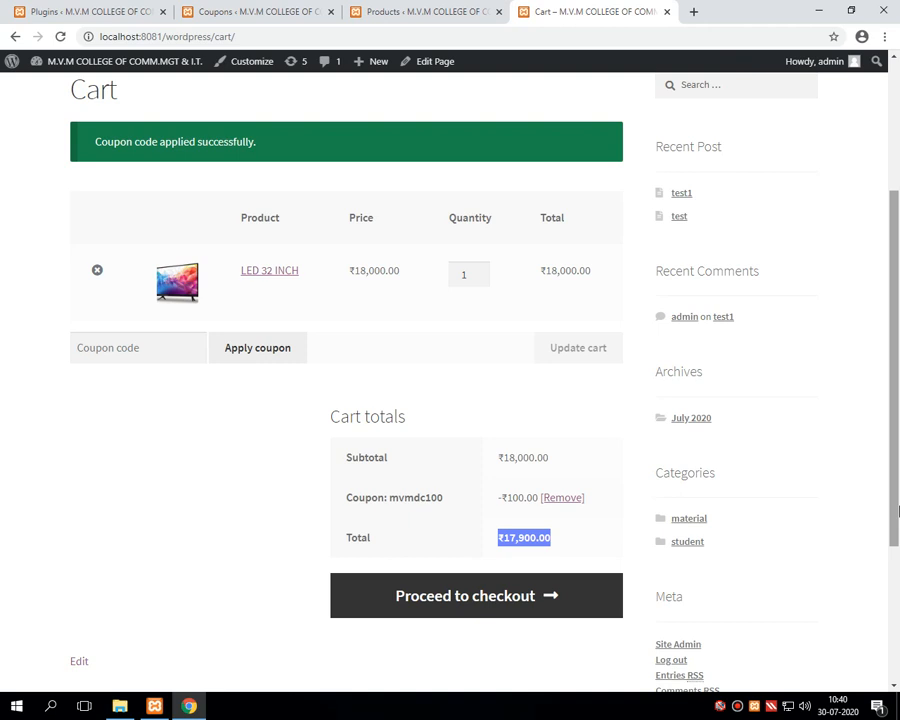
left_click_drag(503, 459, 568, 471)
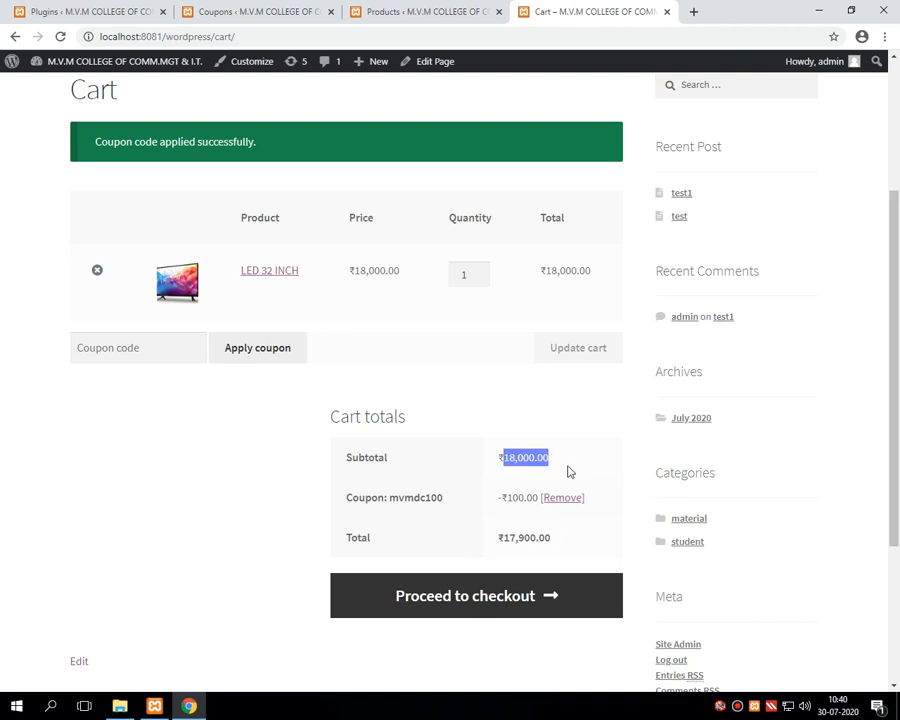
left_click_drag(505, 497, 538, 498)
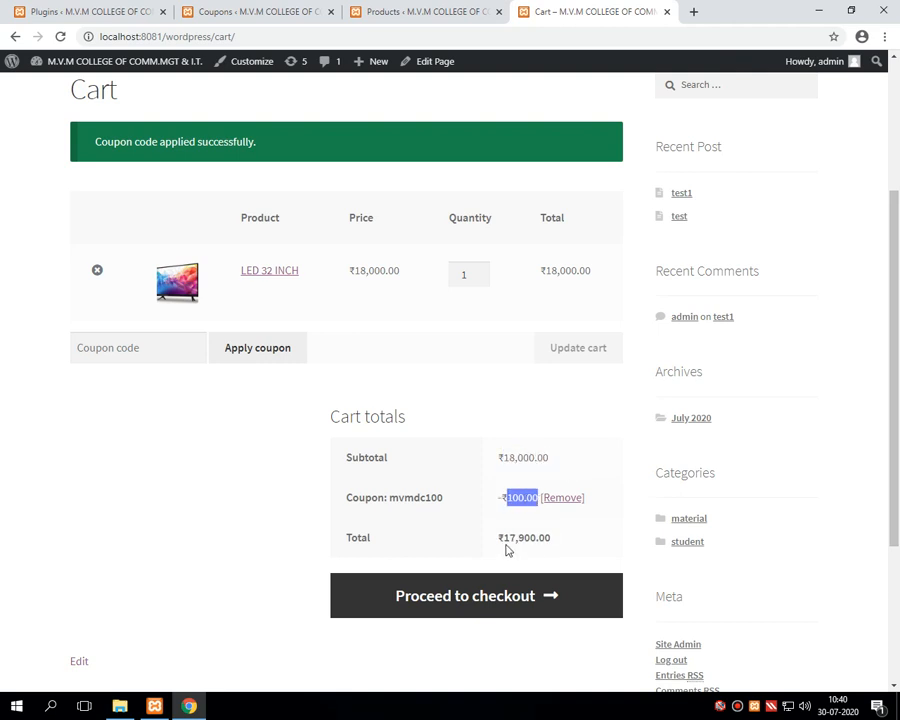
left_click_drag(498, 538, 553, 549)
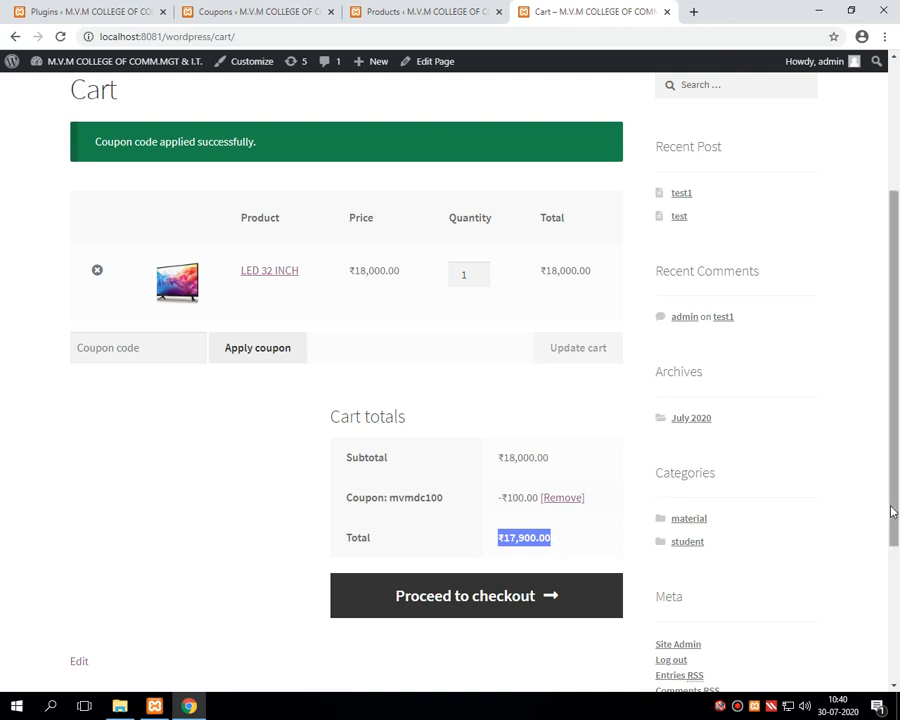
left_click_drag(892, 508, 892, 550)
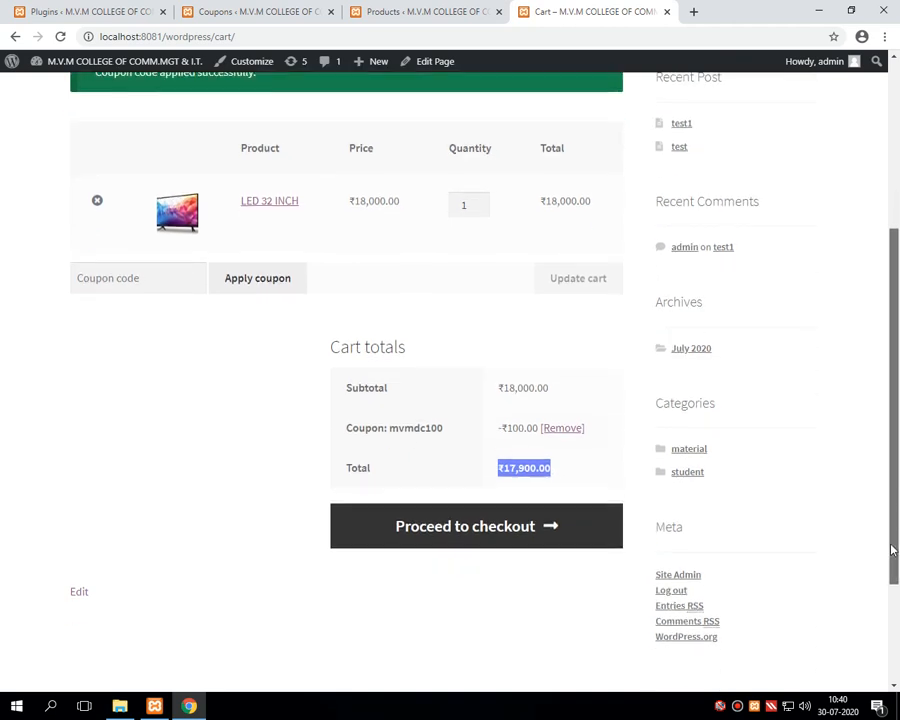
left_click(488, 611)
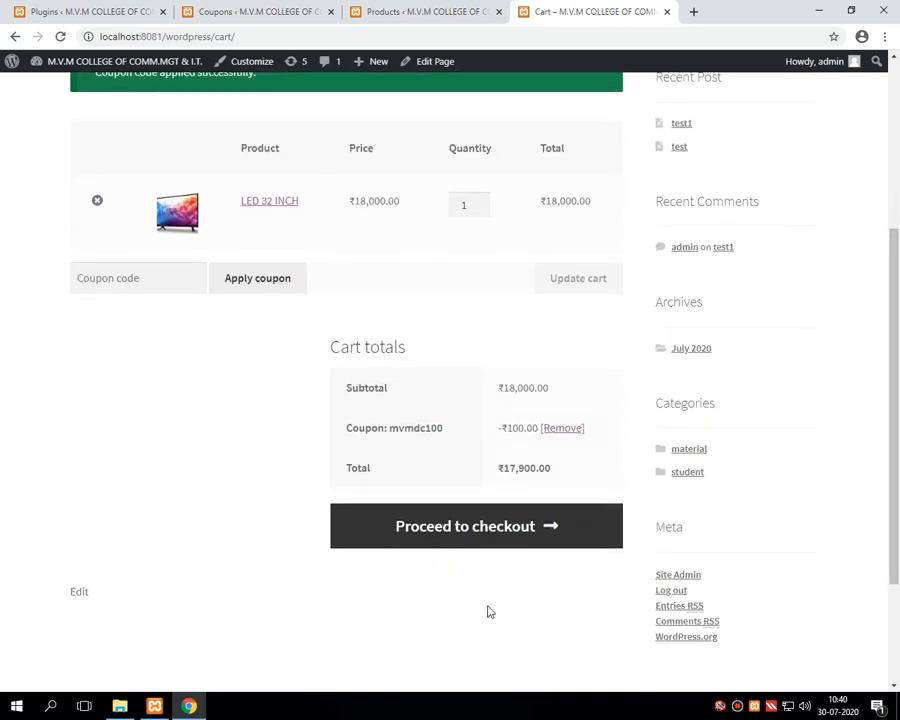
Step: Go to checkout and review LED 32 INCH ×1, ₹18,000.00 subtotal, ₹100.00 discount, ₹17,900.00 total
left_click(462, 543)
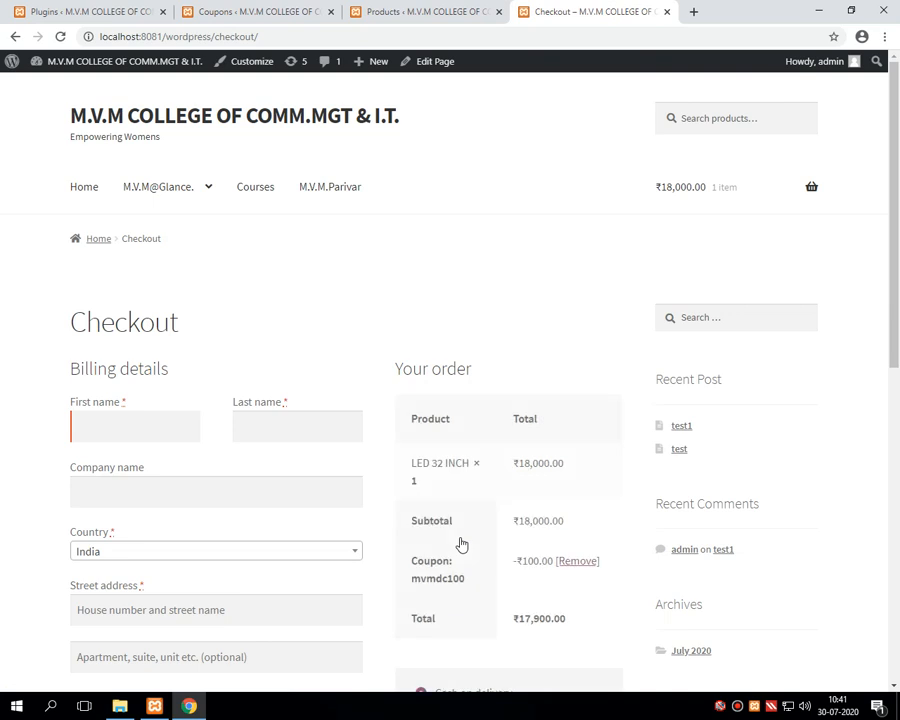
scroll(898, 238, "down", 3)
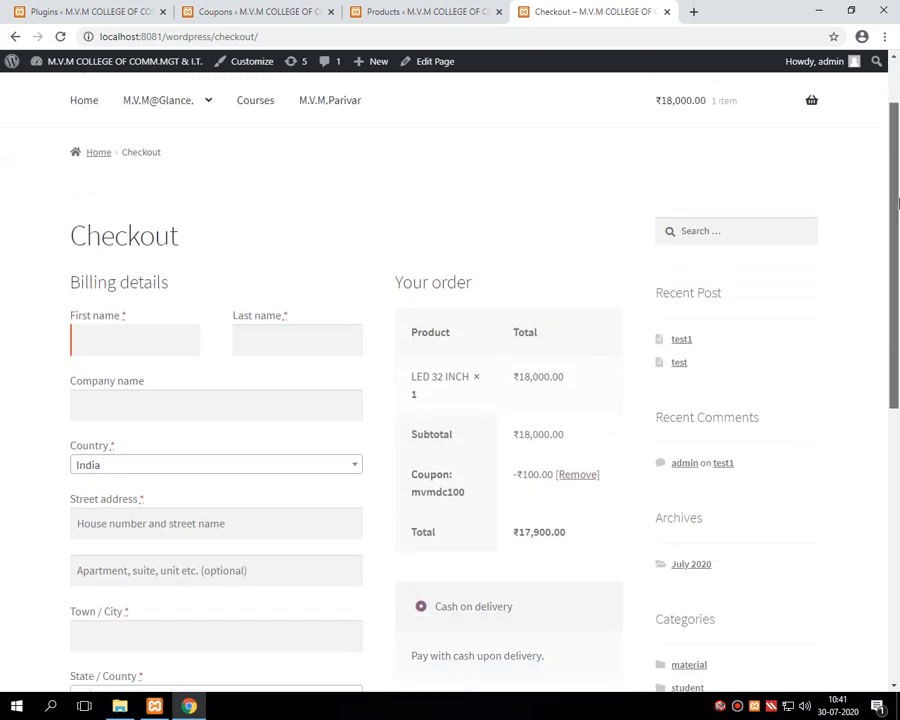
left_click_drag(898, 238, 898, 250)
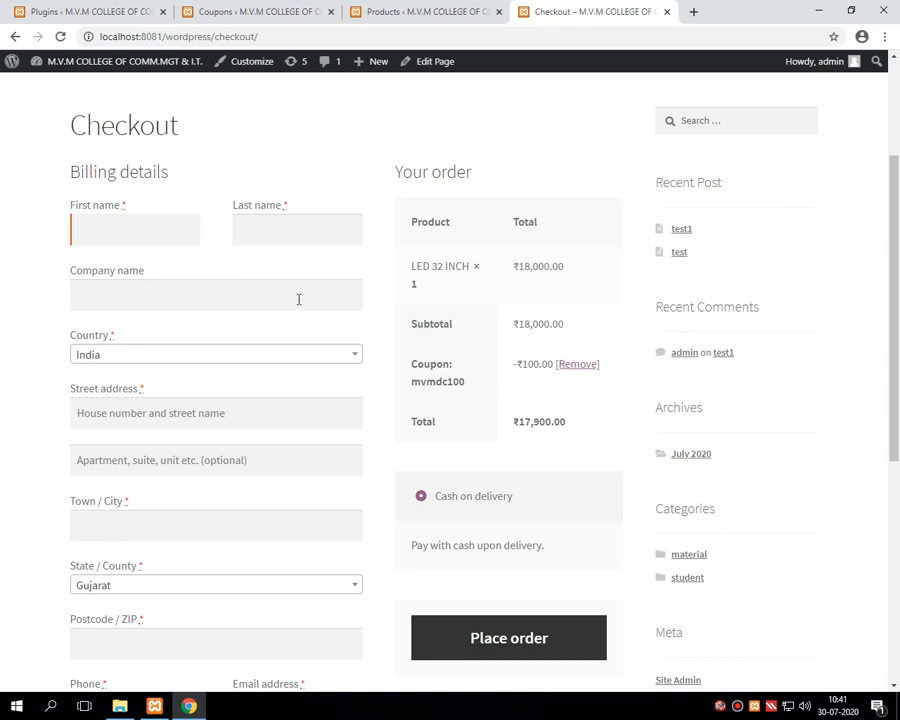
left_click_drag(411, 269, 480, 275)
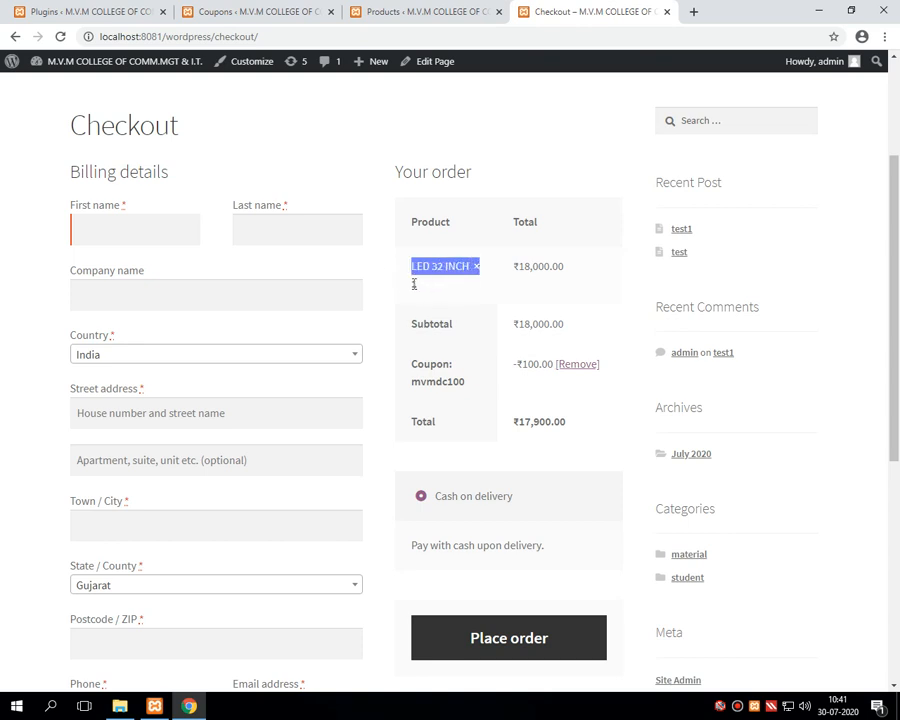
left_click_drag(410, 283, 417, 285)
left_click_drag(510, 270, 575, 276)
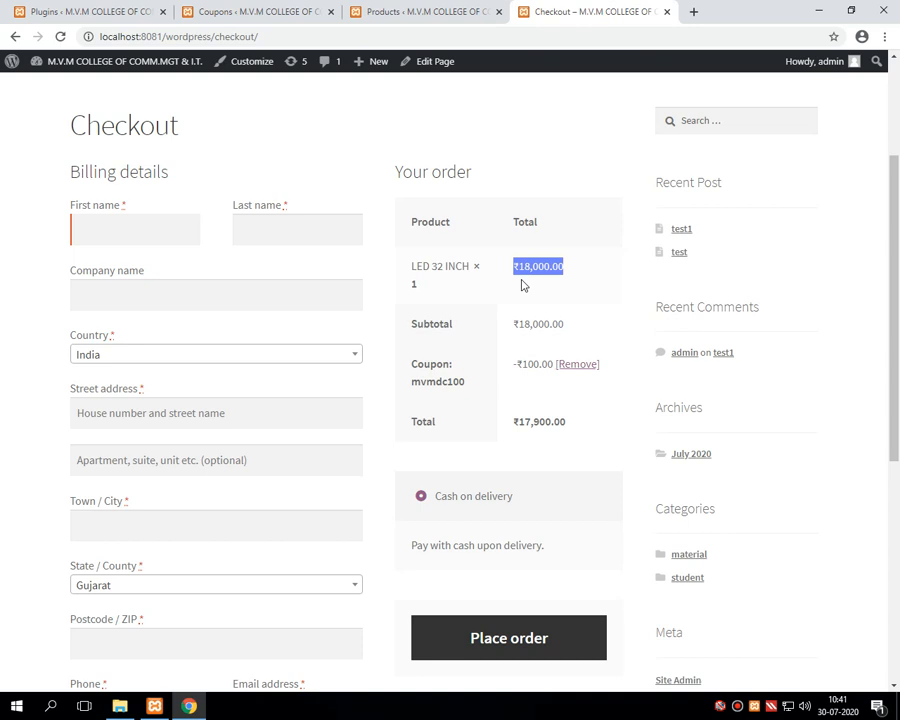
left_click_drag(516, 322, 582, 331)
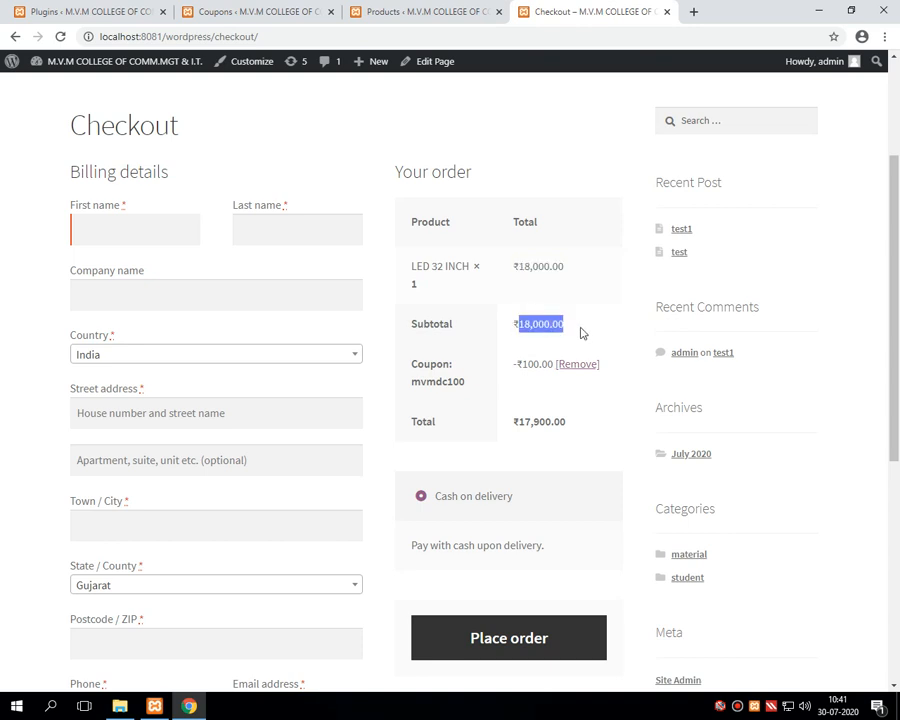
left_click_drag(521, 364, 553, 366)
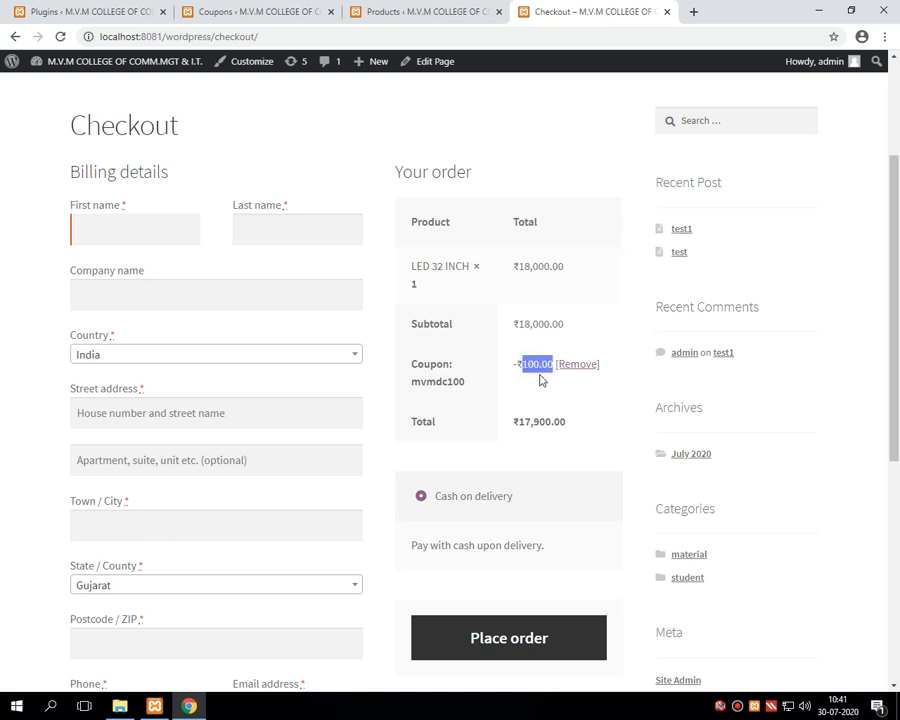
left_click_drag(515, 423, 574, 426)
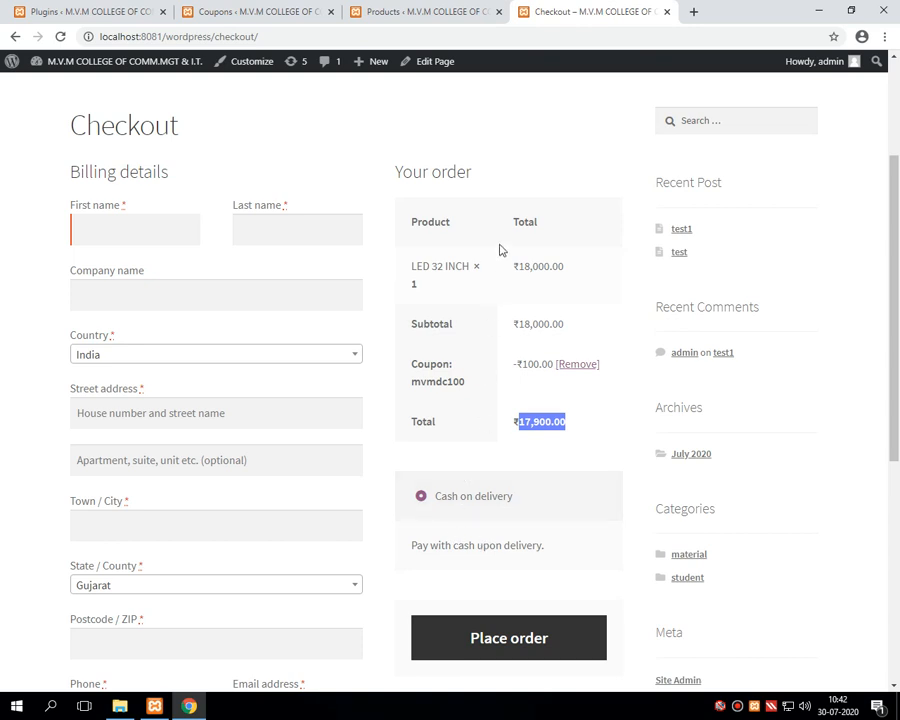
Step: Enter the customer's first name, last name and company in the billing details
left_click(101, 231)
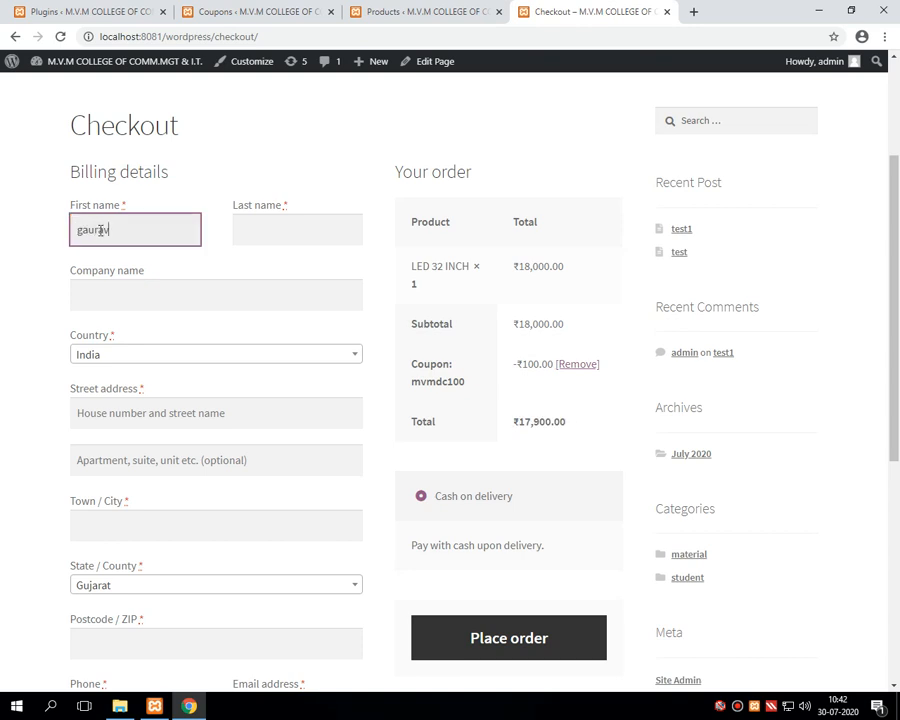
key("Tab")
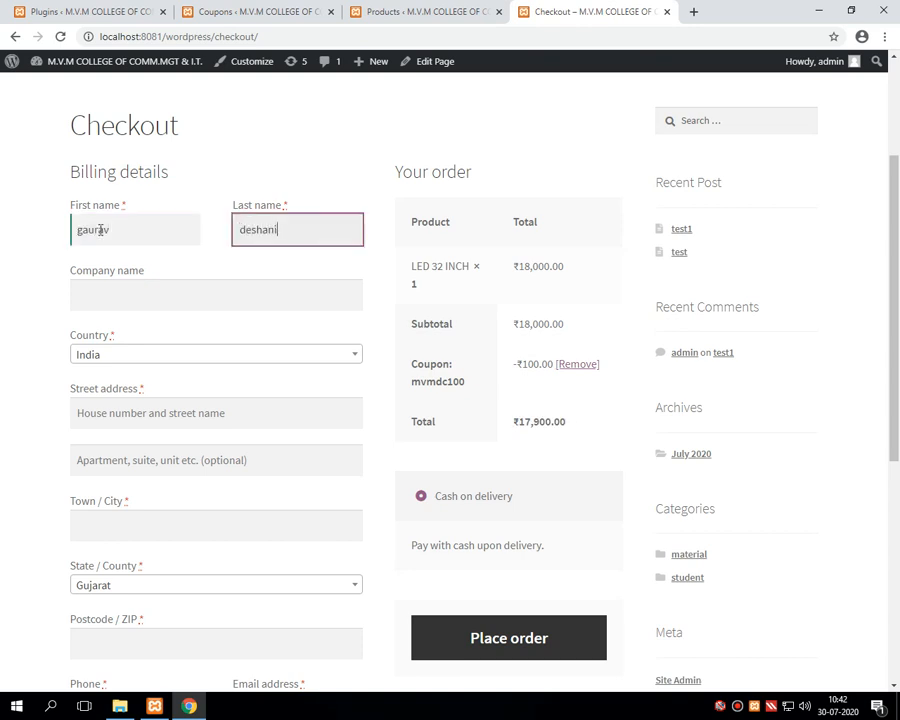
key("Tab")
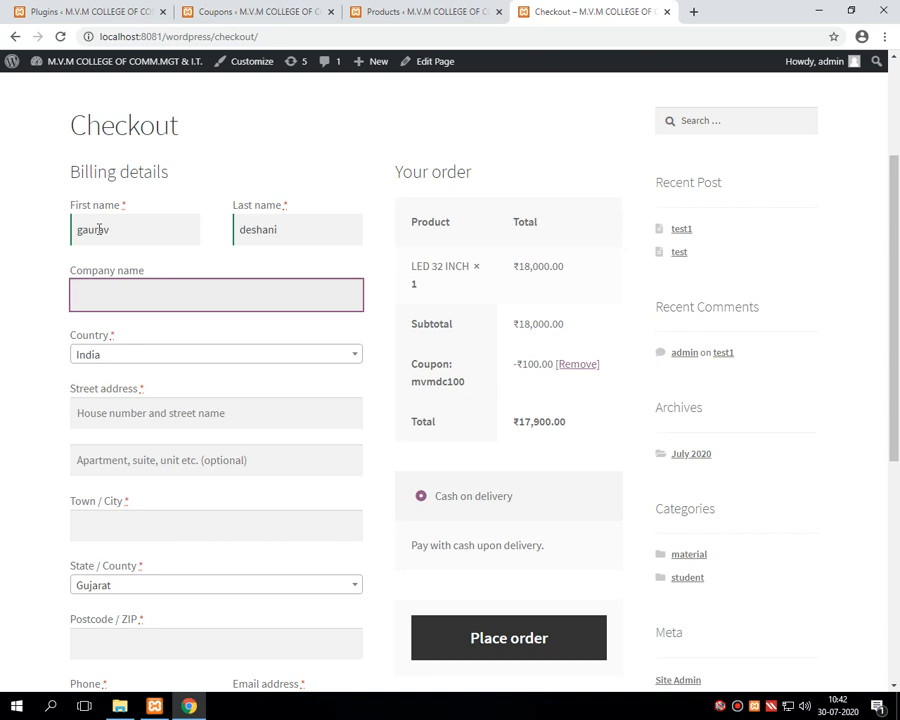
type("mvm college rajkot")
Step: Fill in the billing street address, apartment line and town or city
key("Tab")
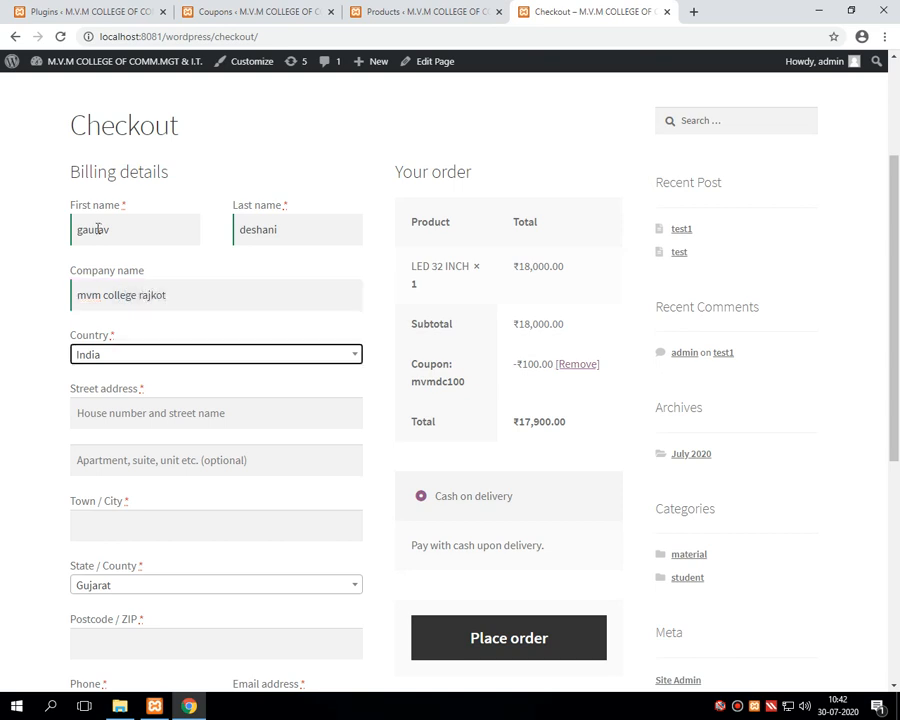
key("Tab")
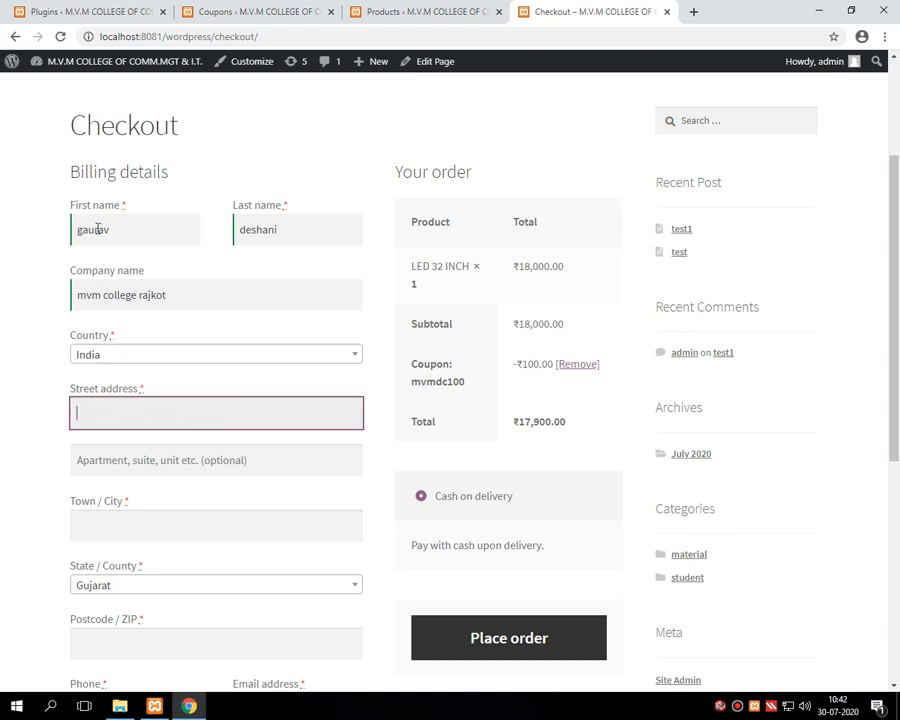
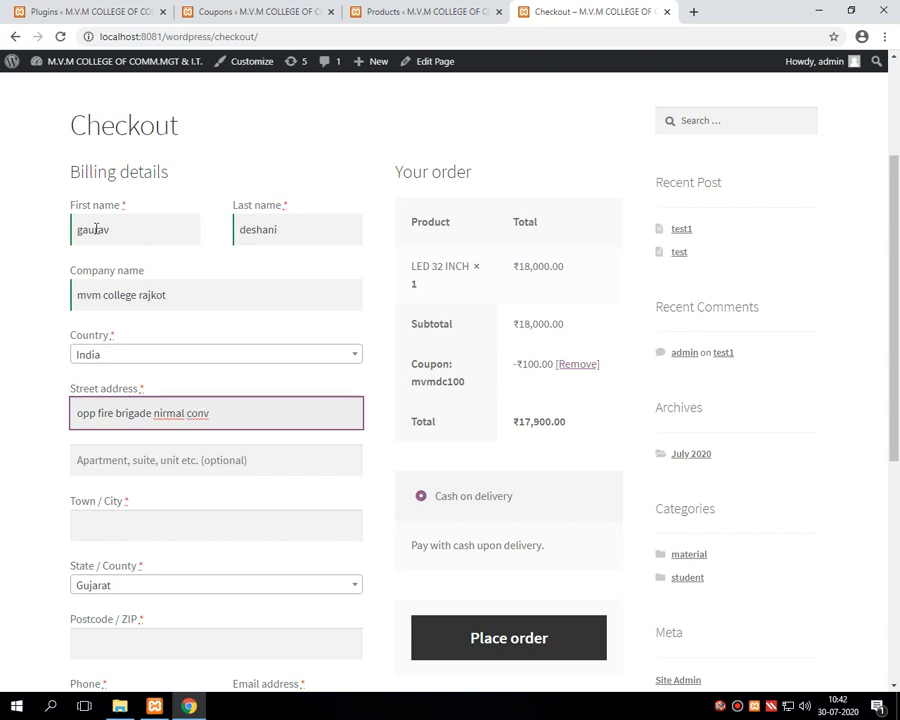
key("Tab")
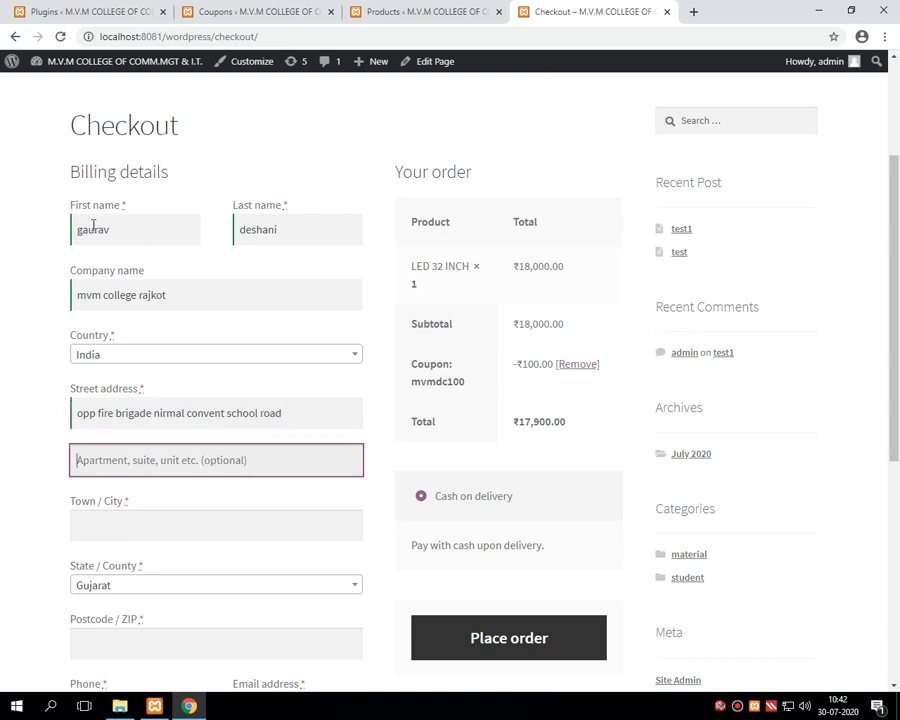
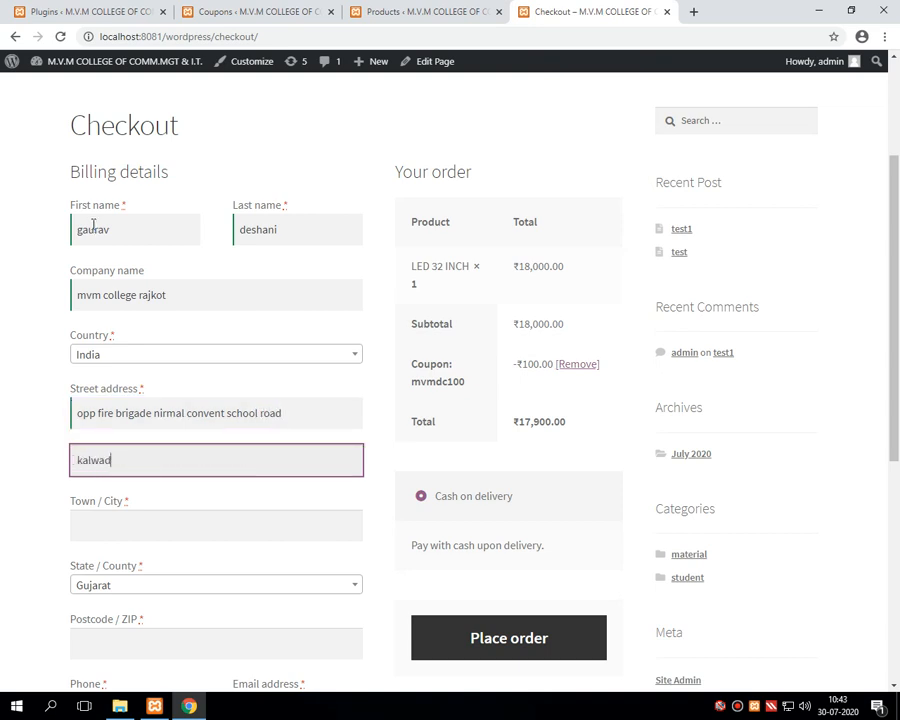
key("Tab")
type("ra")
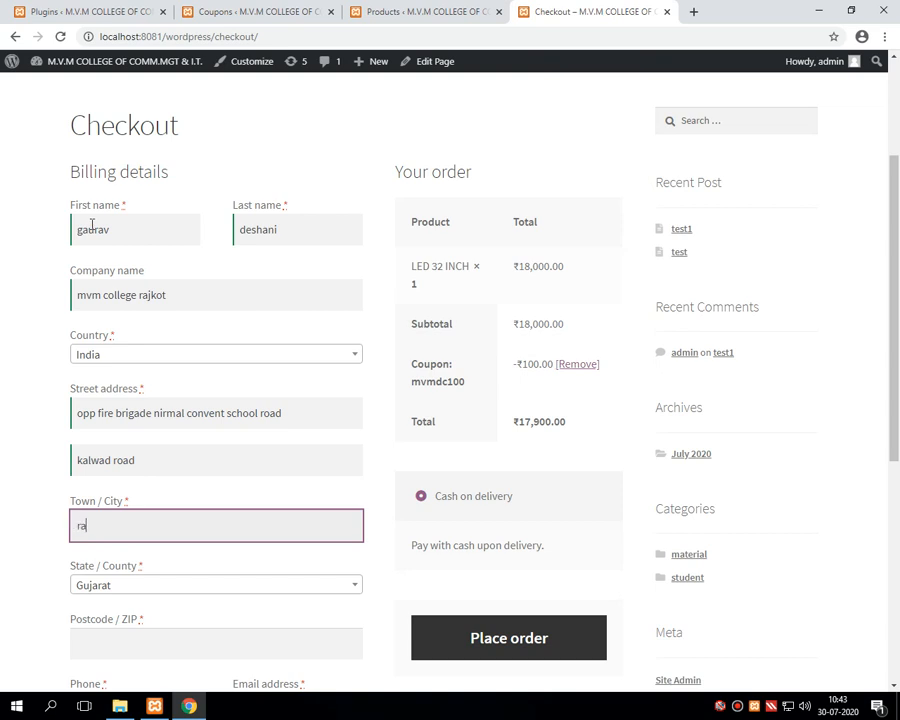
type("jkot")
key("Tab")
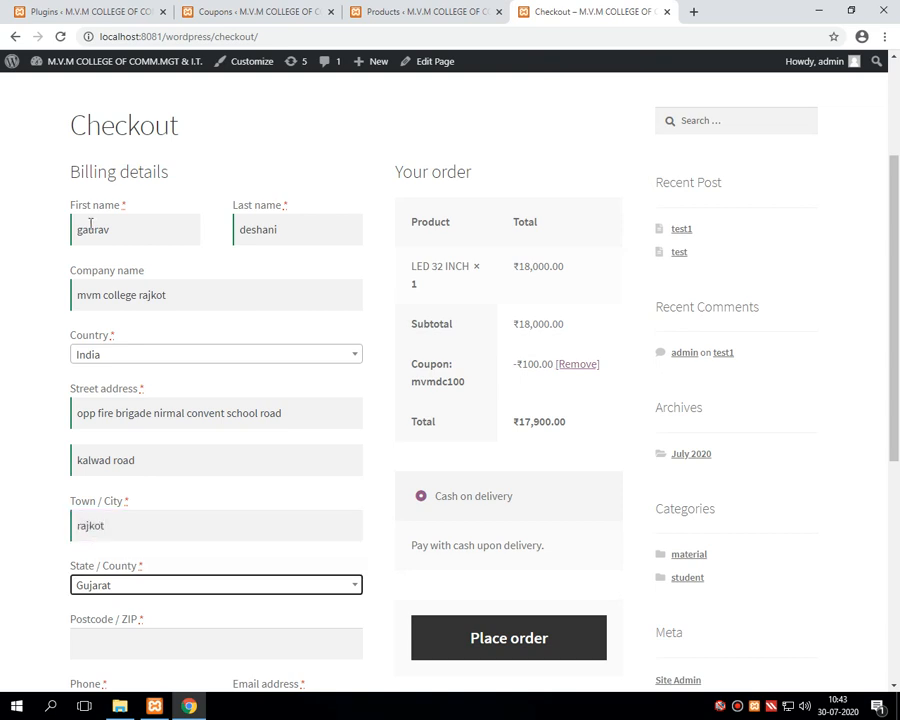
scroll(90, 224, "down", 6)
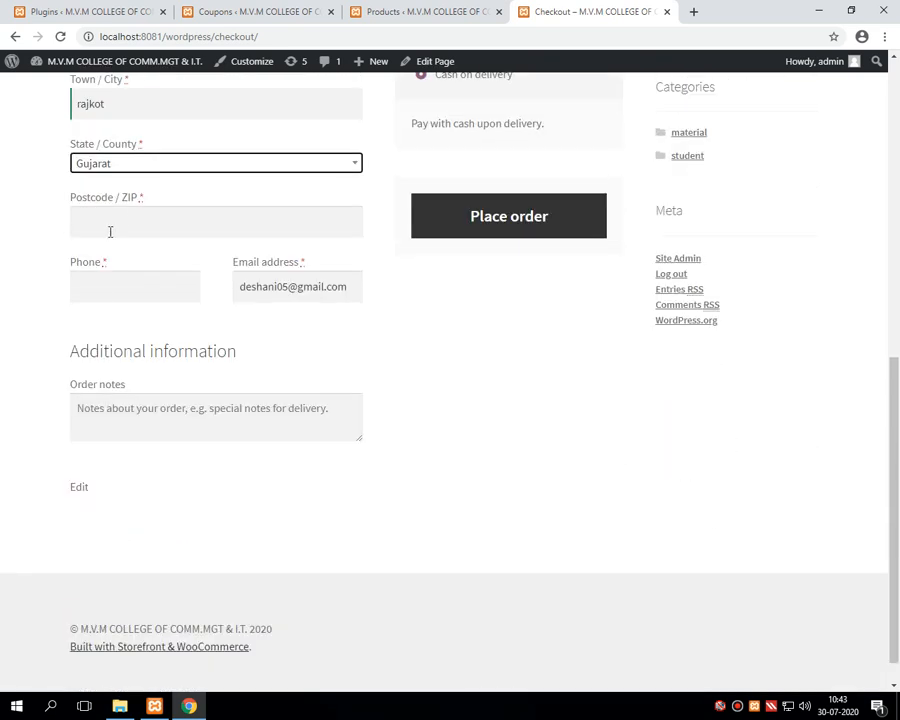
Step: Fill in the billing postcode, correcting a typo, and the customer's phone number
left_click(108, 231)
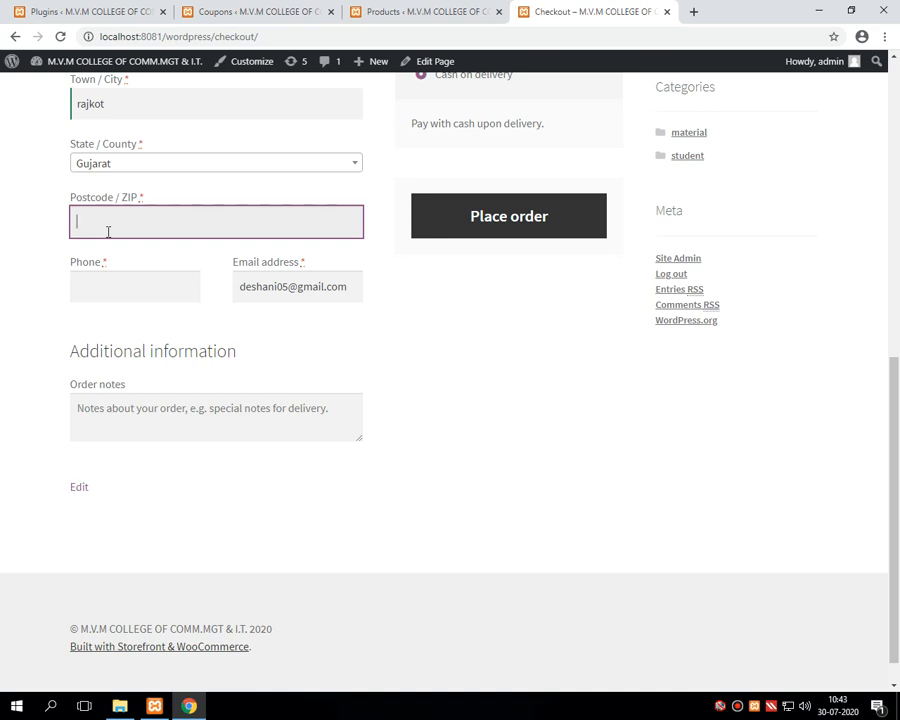
type("3666")
key("BackSpace")
key("BackSpace")
key("BackSpace")
key("BackSpace")
type("360001")
left_click(107, 289)
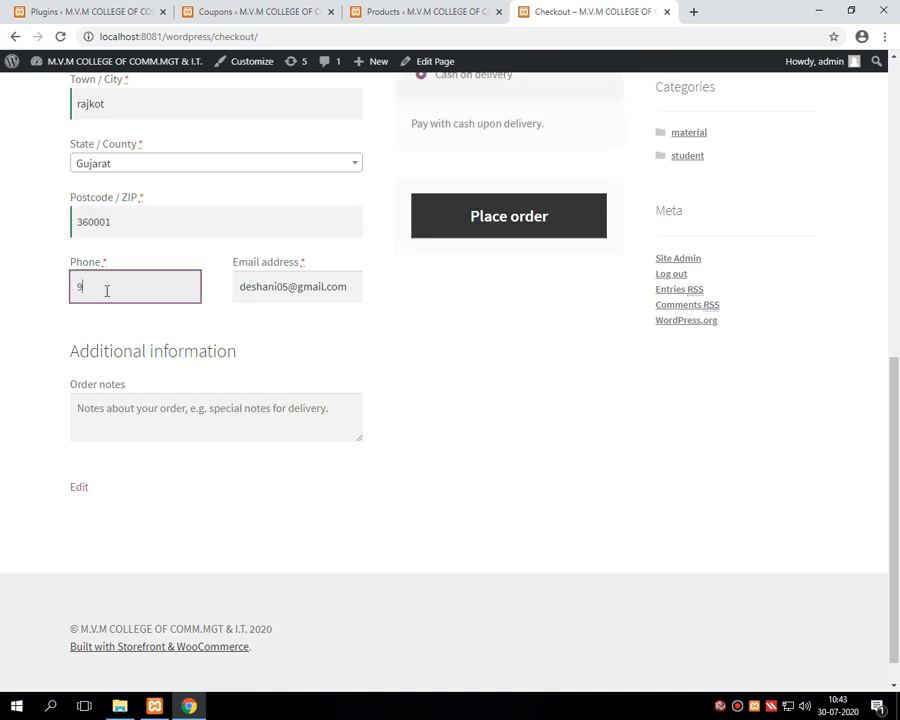
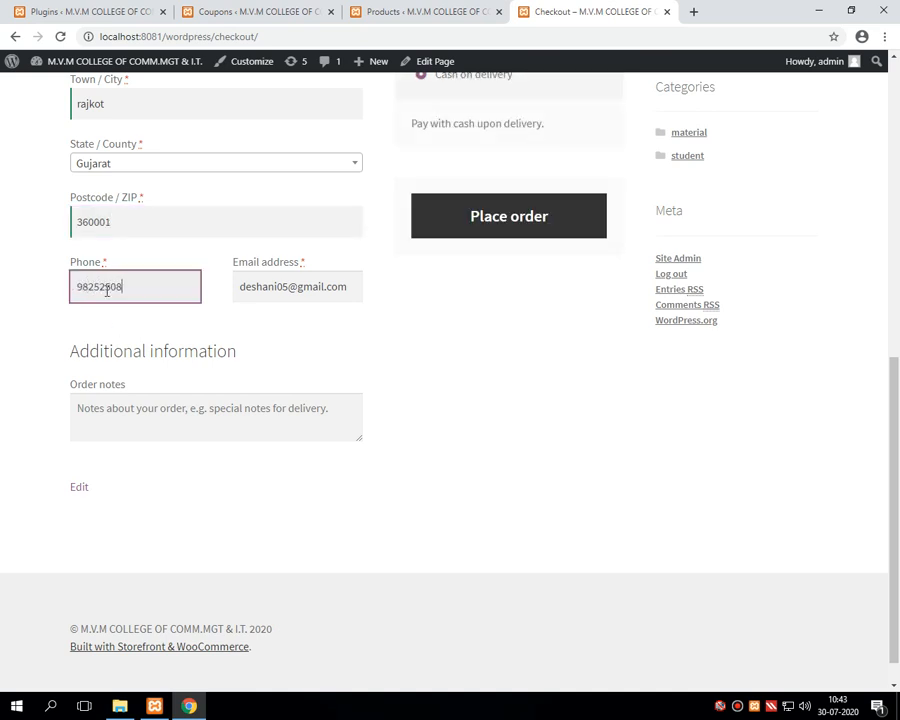
scroll(80, 285, "up", 2)
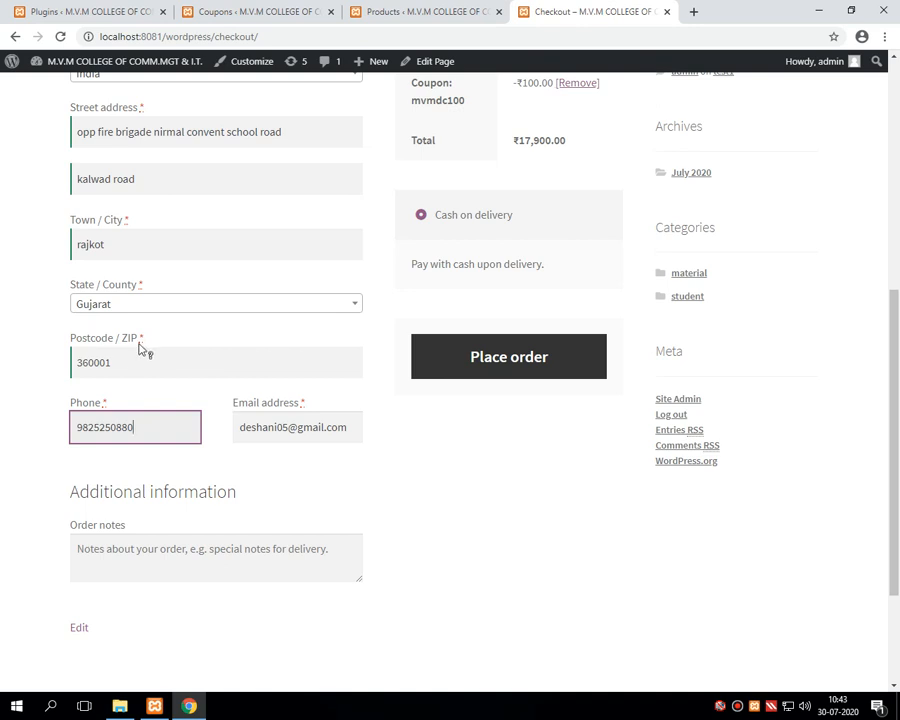
scroll(140, 300, "up", 2)
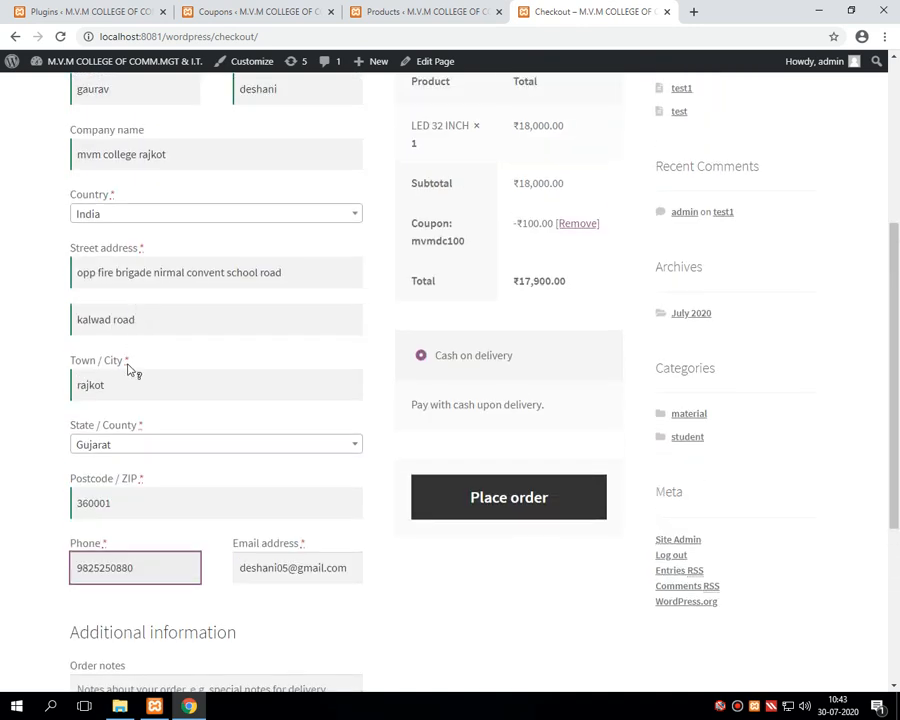
scroll(130, 367, "up", 2)
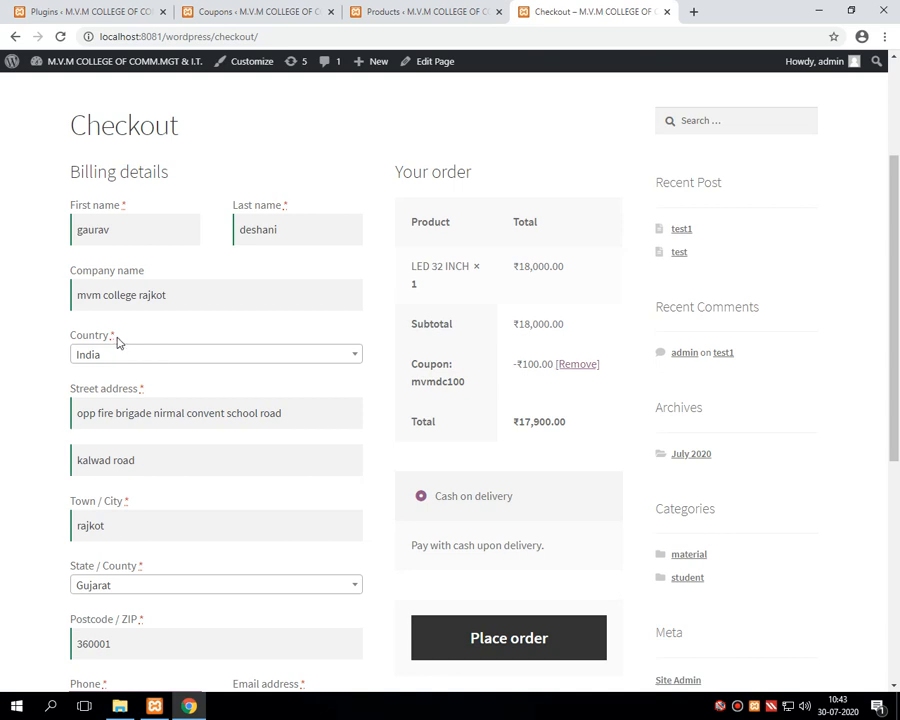
scroll(117, 342, "down", 5)
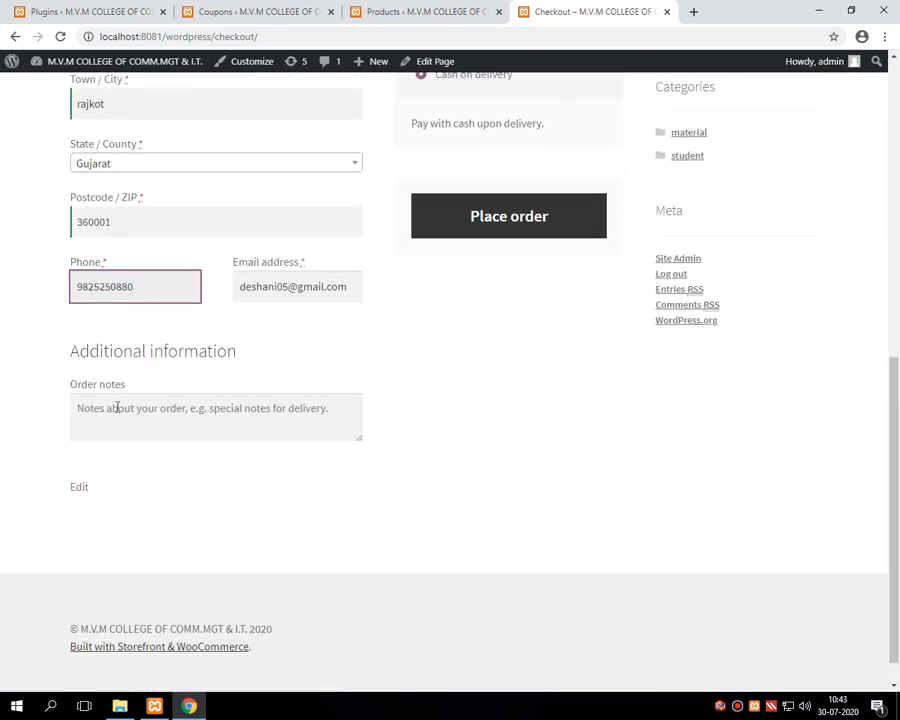
Step: Write the order note 'deliver this product with gift wrapping on my birthday' at checkout
left_click(117, 408)
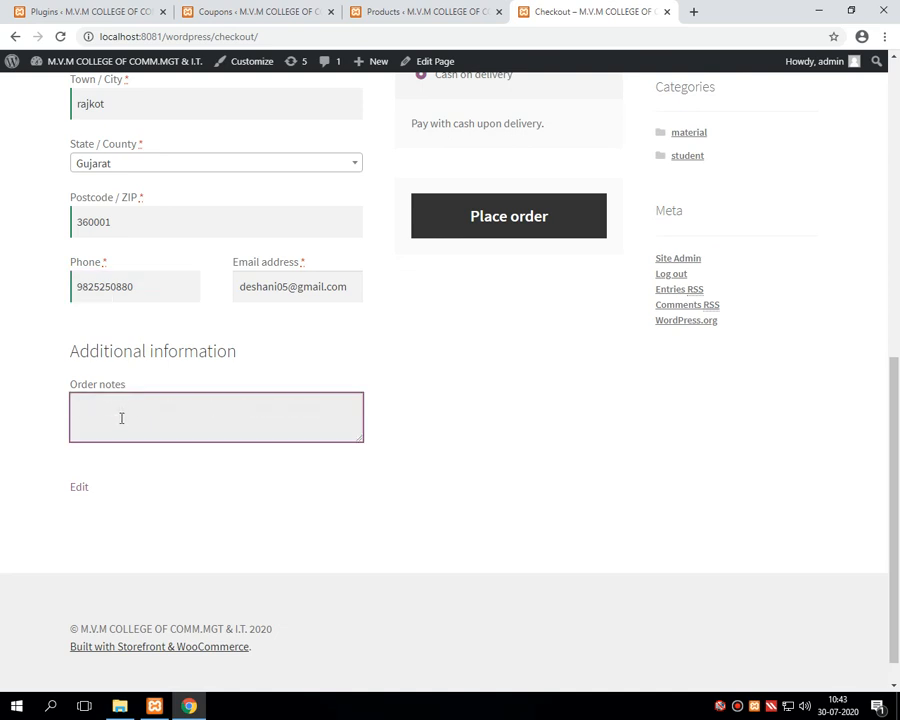
type("deliver")
type("y")
type(" this pro")
type("duct")
type(" with gid")
key("BackSpace")
type("ft warapping")
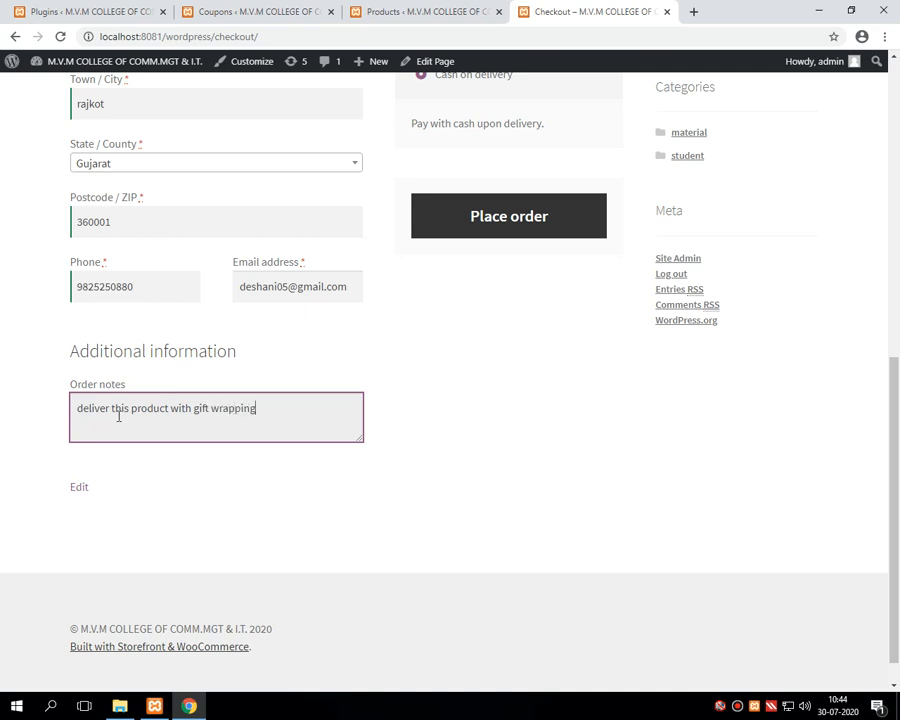
type(" on my birthday")
left_click_drag(77, 408, 340, 408)
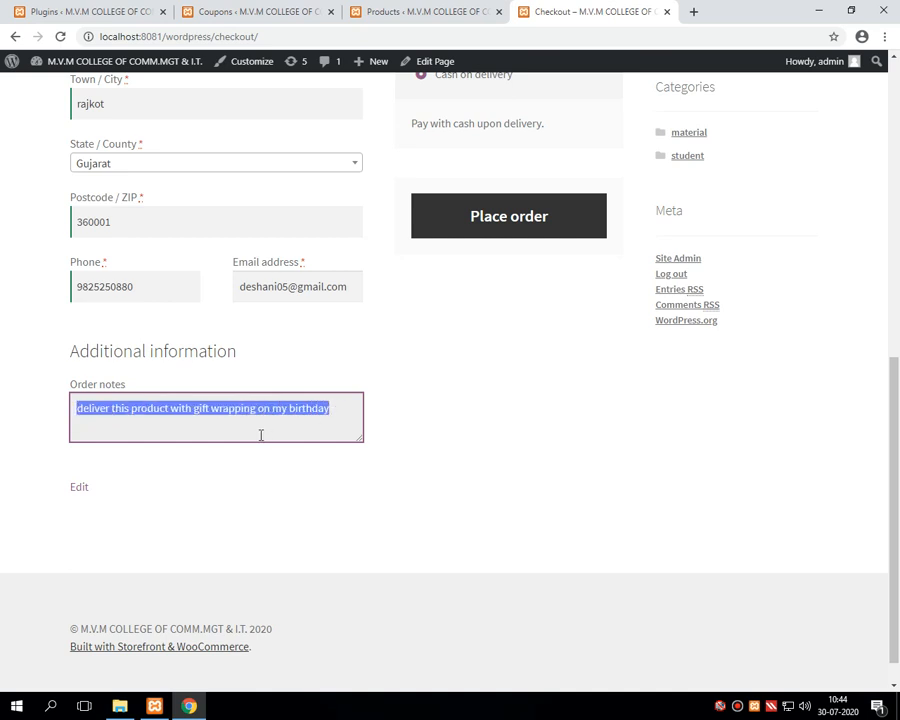
scroll(386, 442, "up", 2)
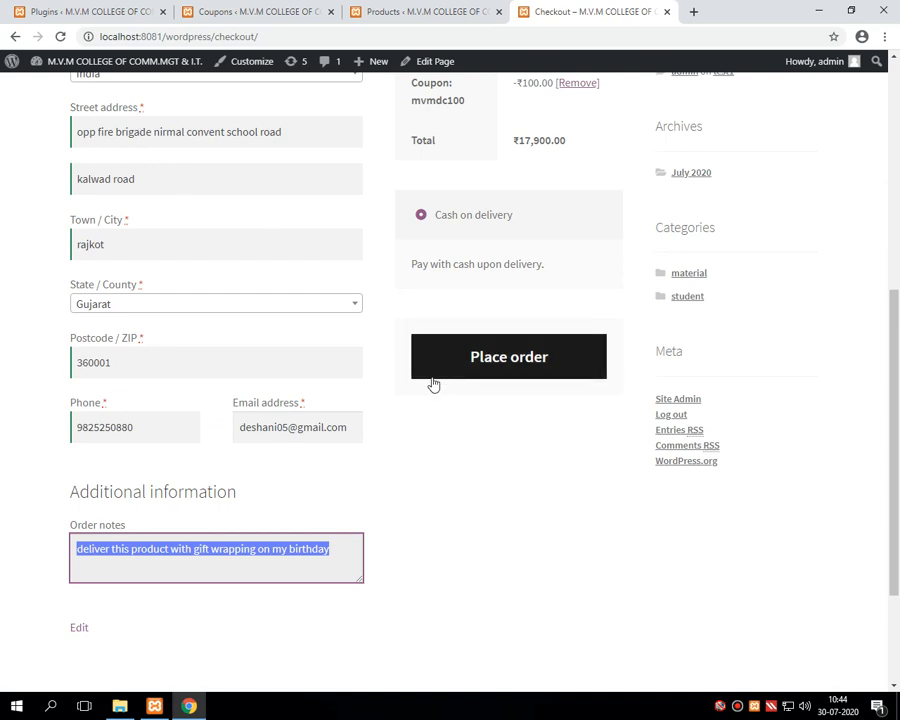
scroll(296, 412, "up", 1)
scroll(296, 412, "up", 4)
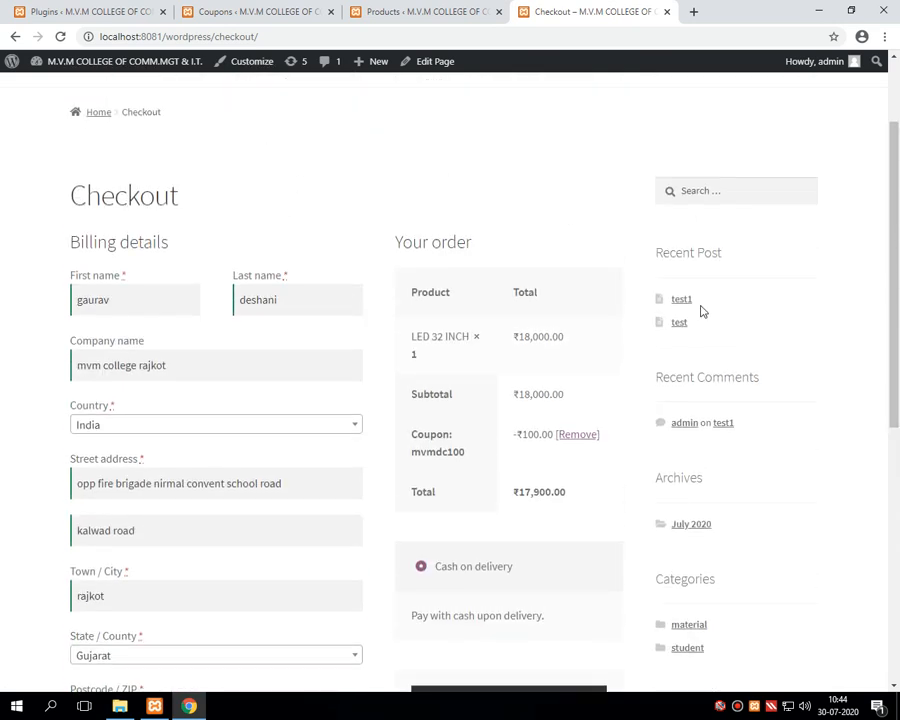
scroll(394, 508, "down", 4)
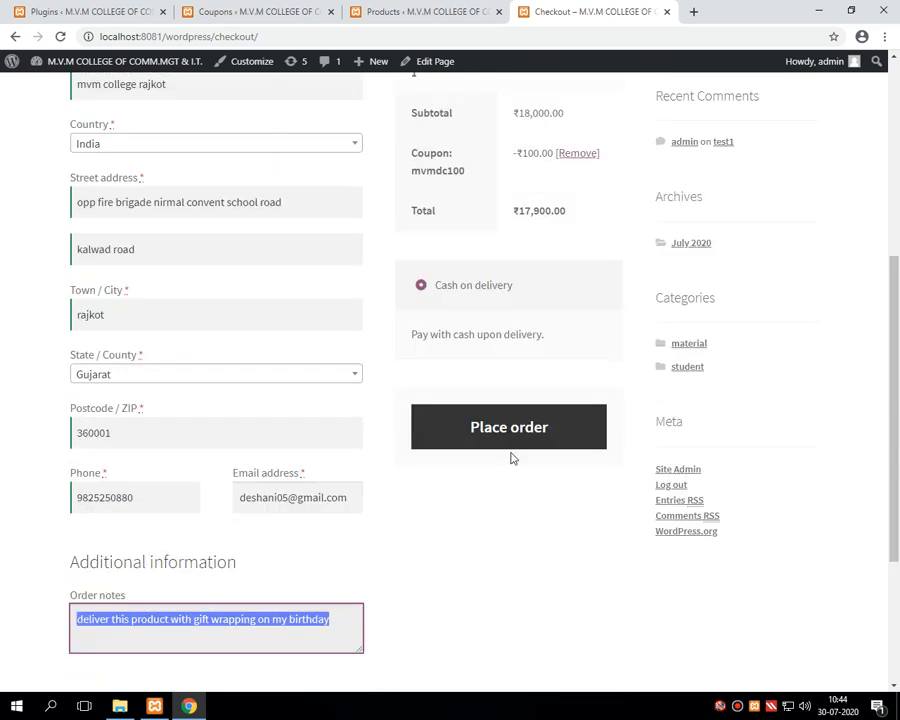
Step: Place the order and look over the Order received heading and thank-you message
left_click(513, 438)
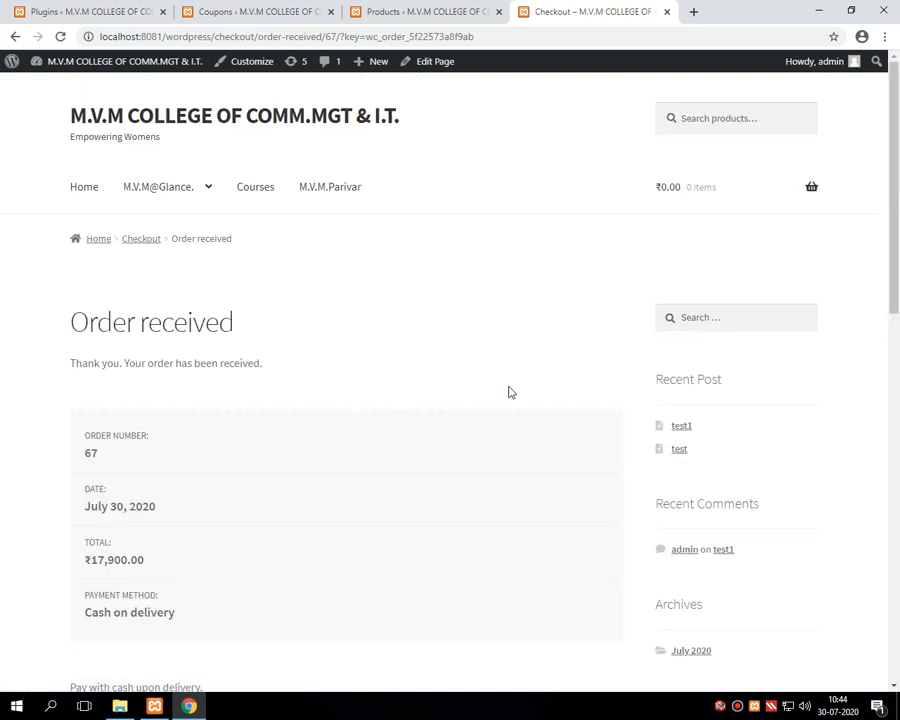
scroll(896, 235, "down", 1)
scroll(896, 235, "down", 2)
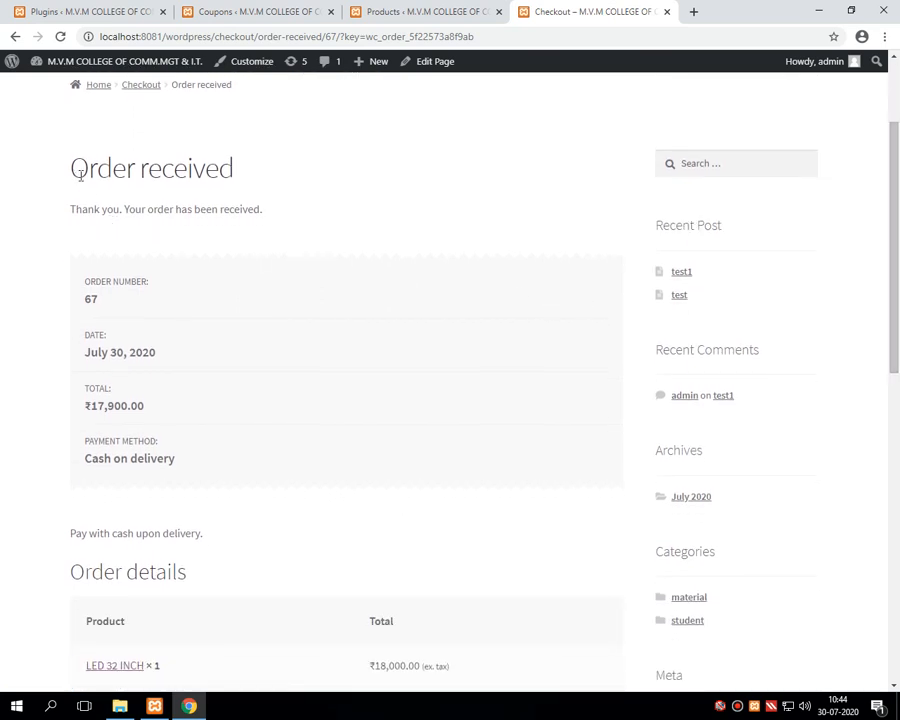
left_click_drag(76, 174, 238, 181)
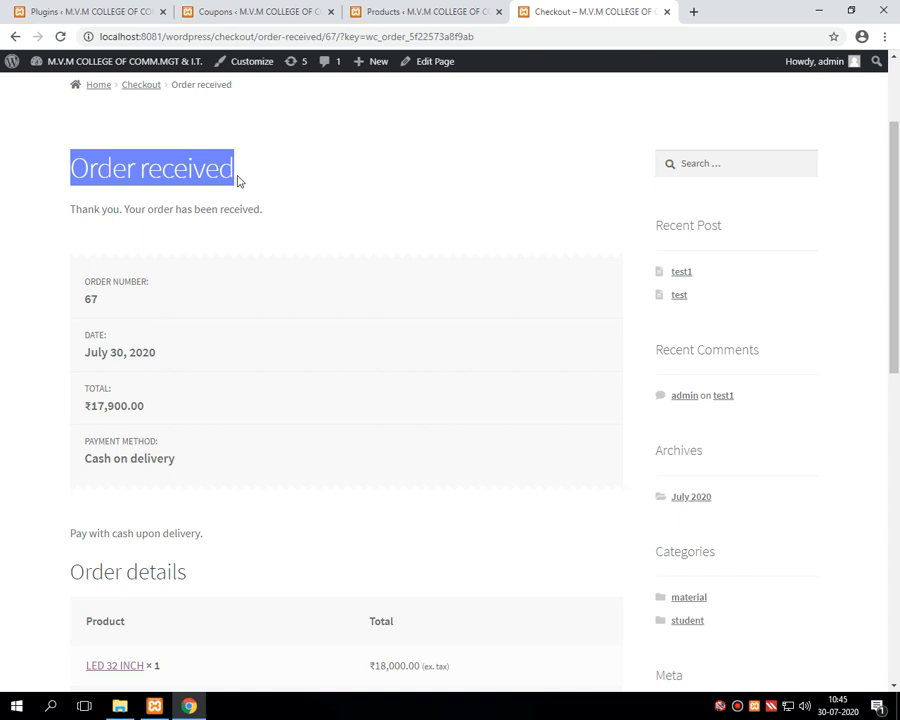
left_click(84, 198)
left_click_drag(66, 168, 245, 177)
left_click(88, 208)
left_click_drag(70, 209, 287, 209)
left_click(134, 207)
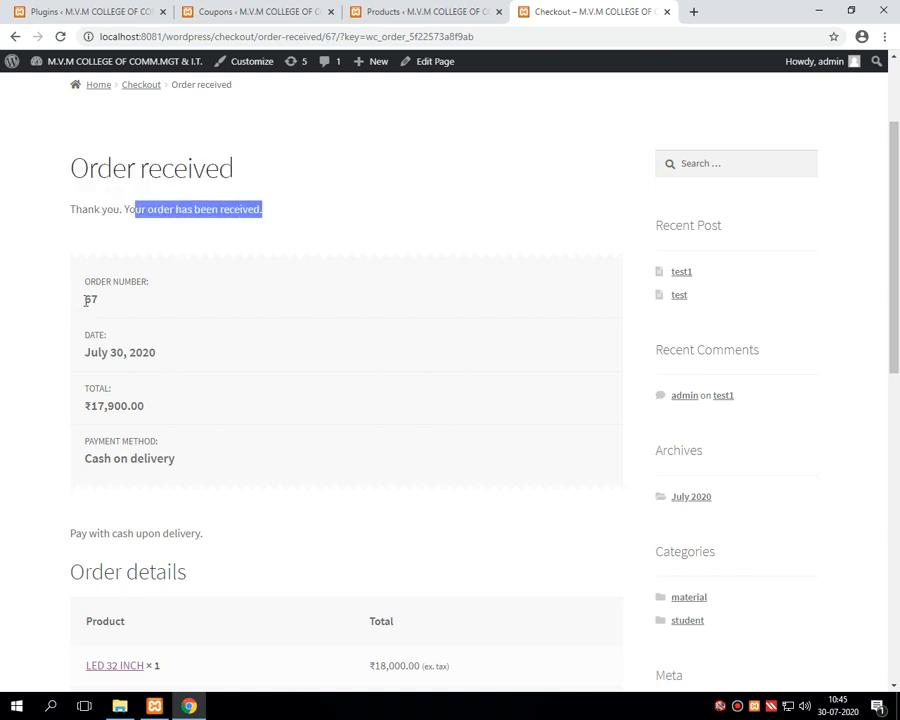
Step: Check order number 67, date July 30, 2020 and total ₹17,900.00
left_click_drag(86, 300, 104, 307)
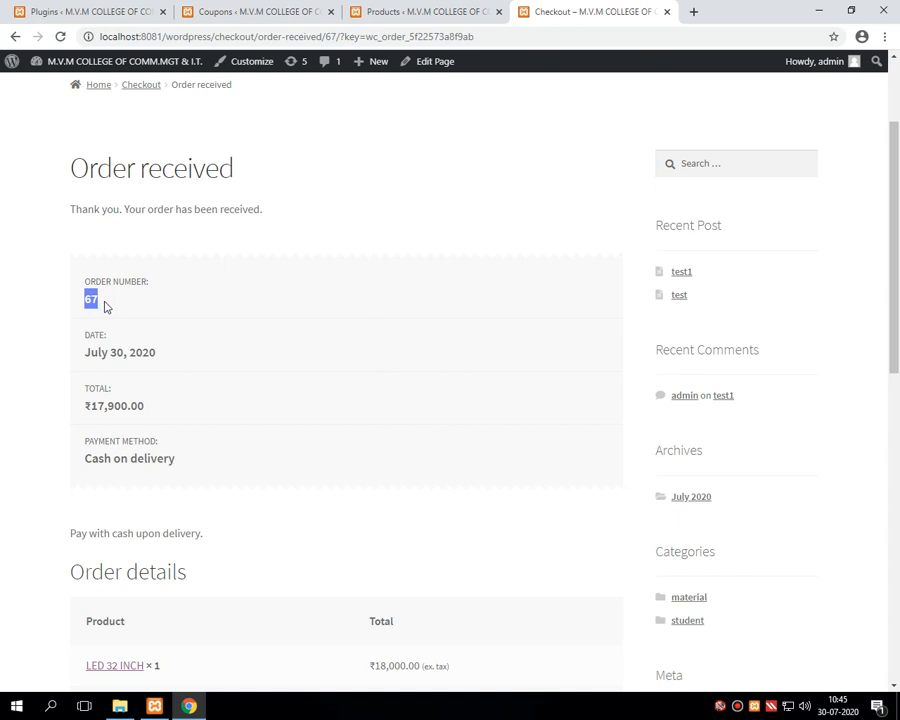
left_click_drag(85, 352, 173, 359)
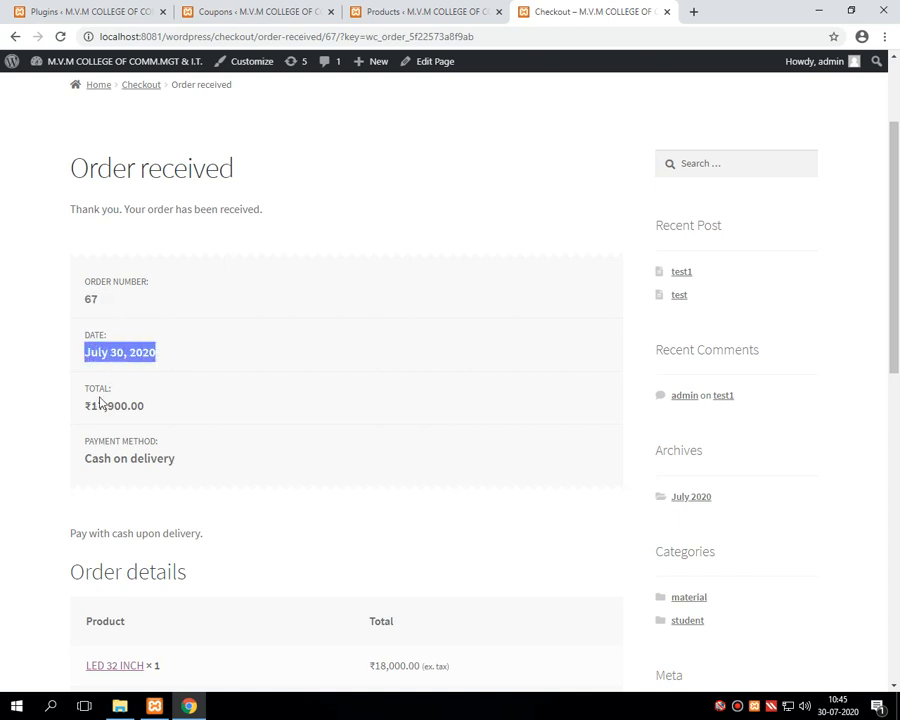
left_click_drag(86, 405, 155, 412)
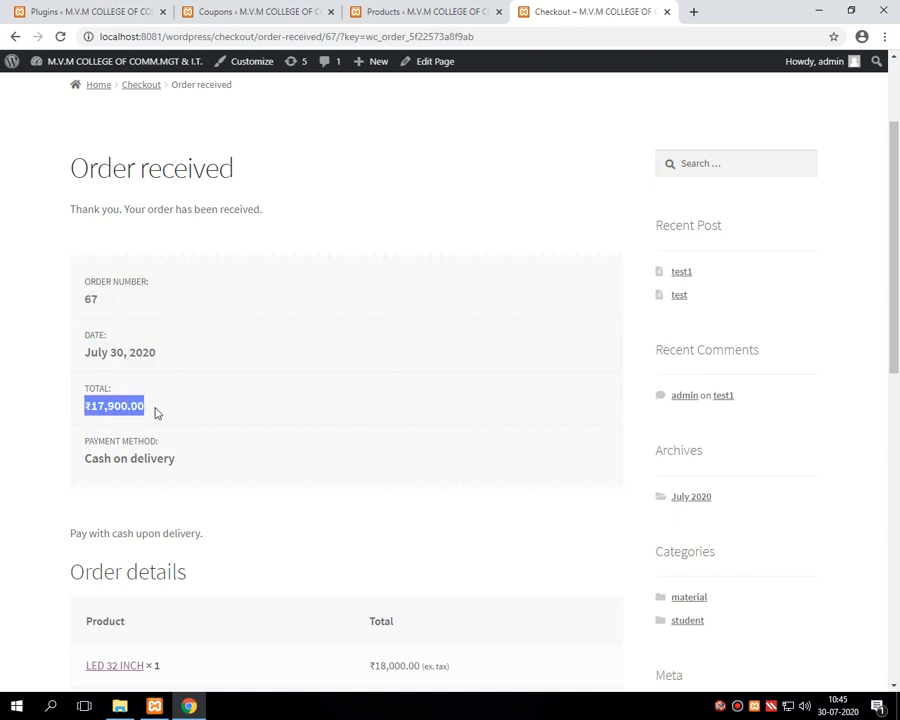
left_click_drag(86, 458, 198, 474)
scroll(192, 477, "down", 1)
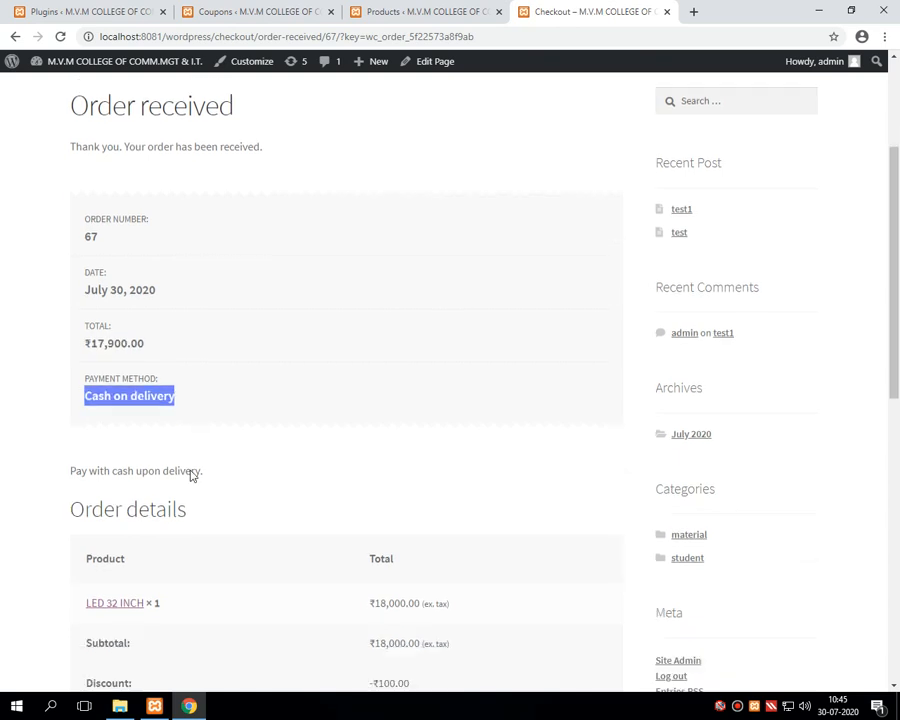
scroll(190, 474, "down", 3)
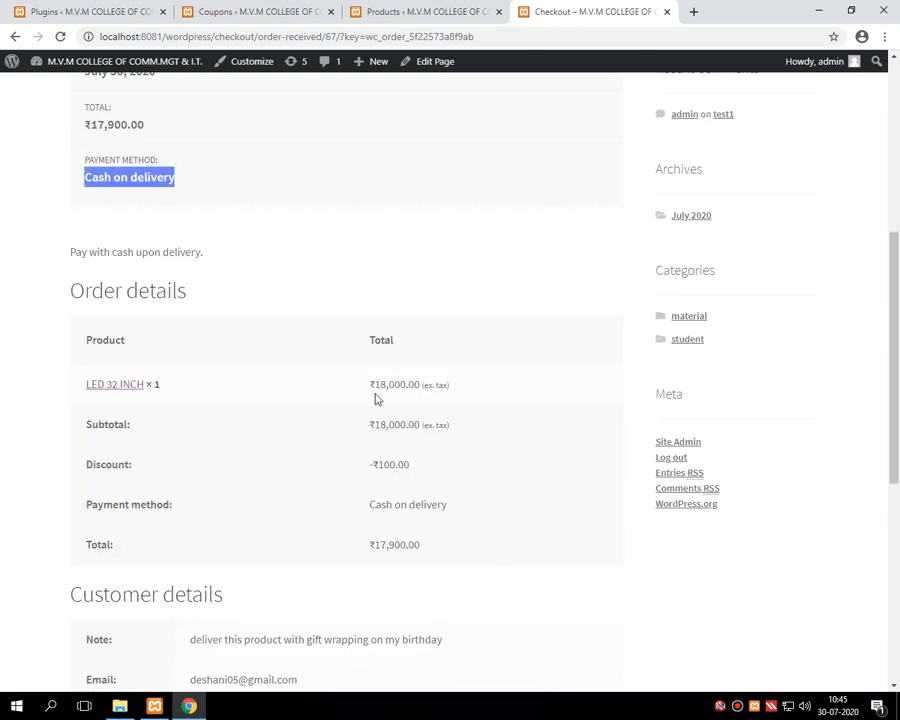
scroll(383, 437, "down", 1)
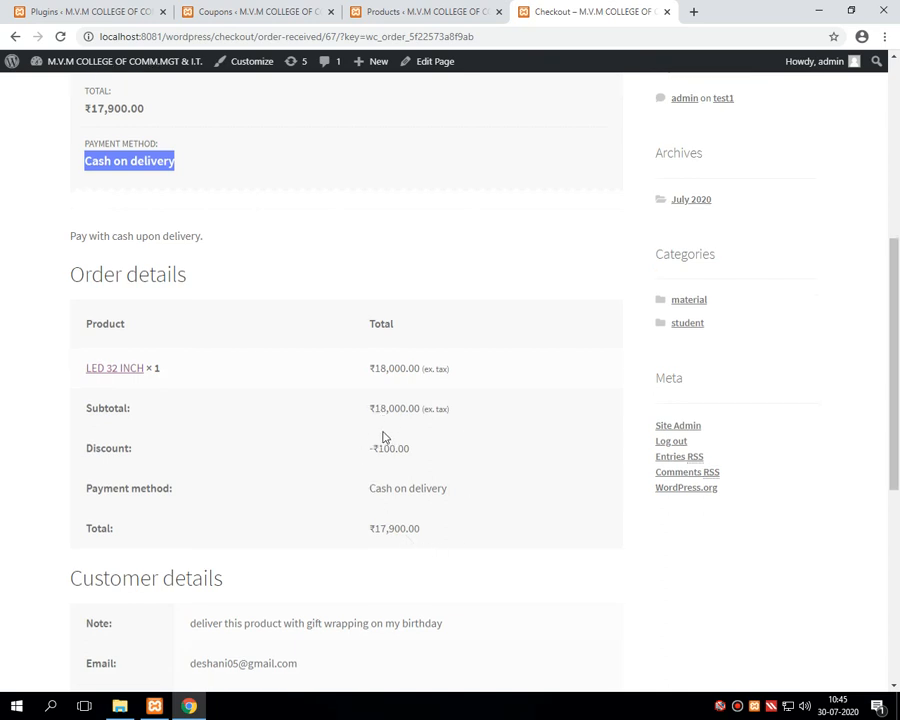
scroll(383, 437, "down", 5)
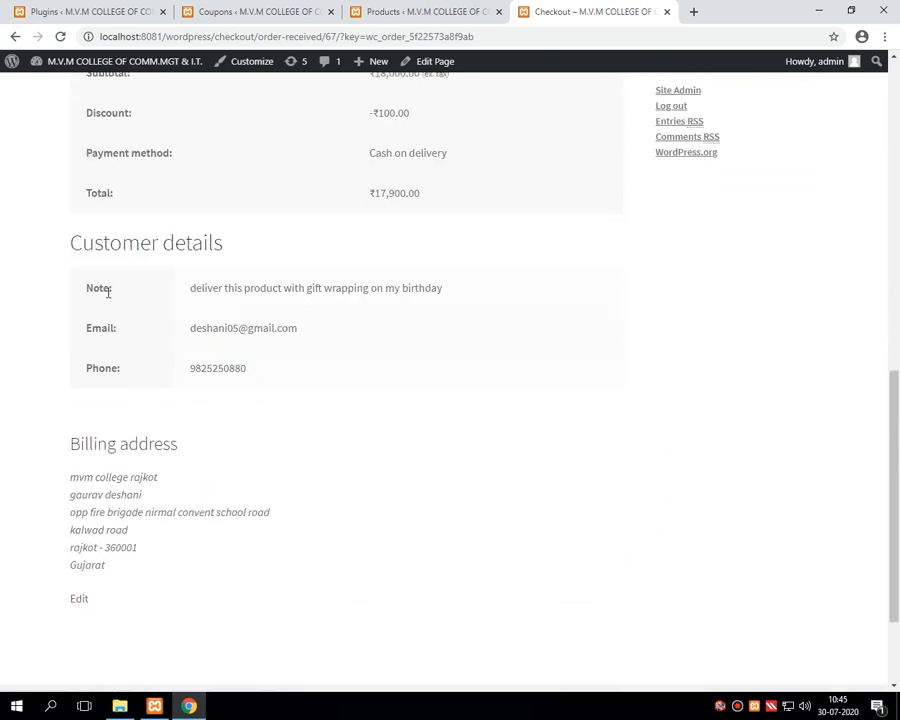
Step: Review the customer's order note, e-mail address and phone number on the confirmation
left_click_drag(191, 288, 457, 297)
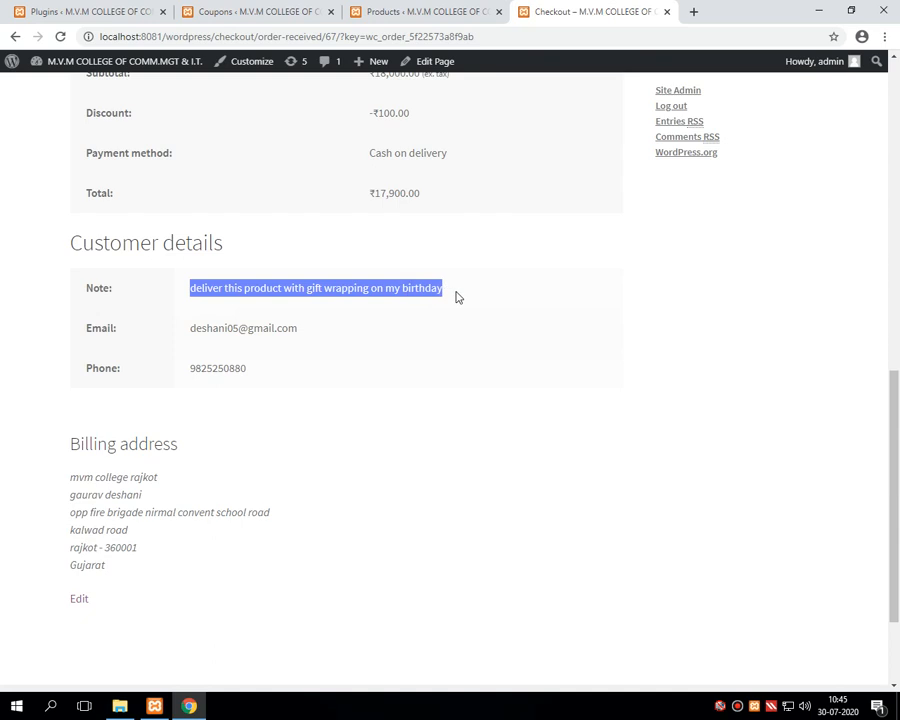
left_click_drag(191, 328, 318, 342)
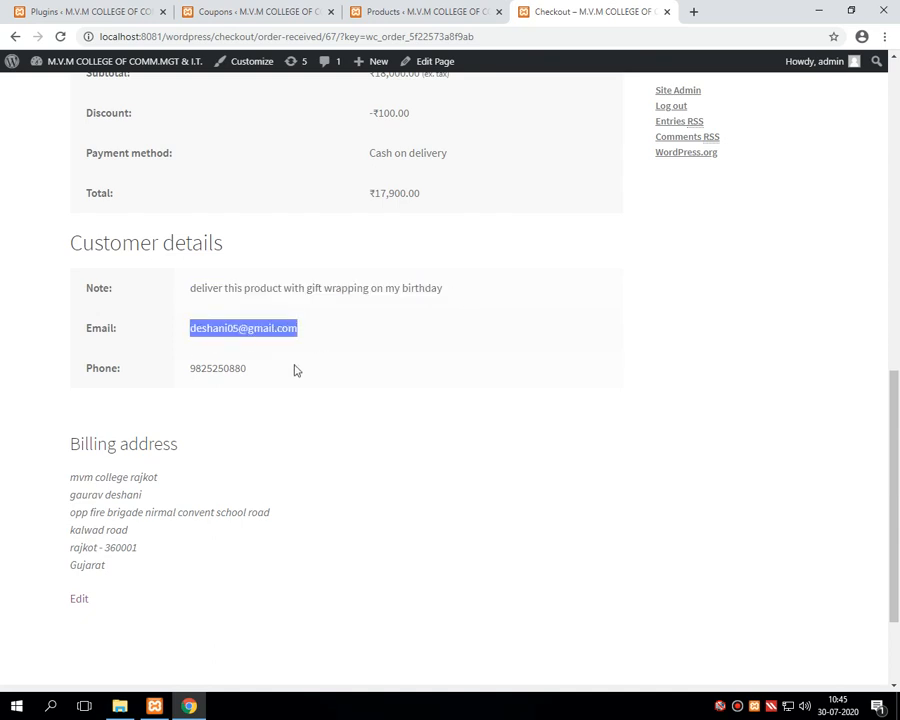
left_click_drag(191, 371, 320, 378)
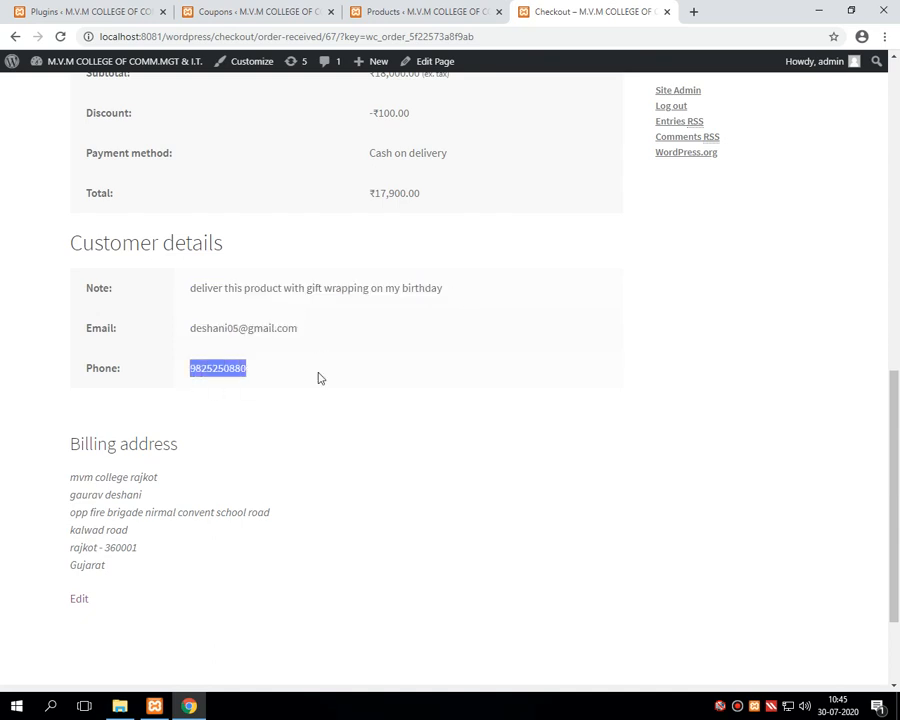
scroll(242, 462, "down", 3)
left_click_drag(70, 336, 137, 434)
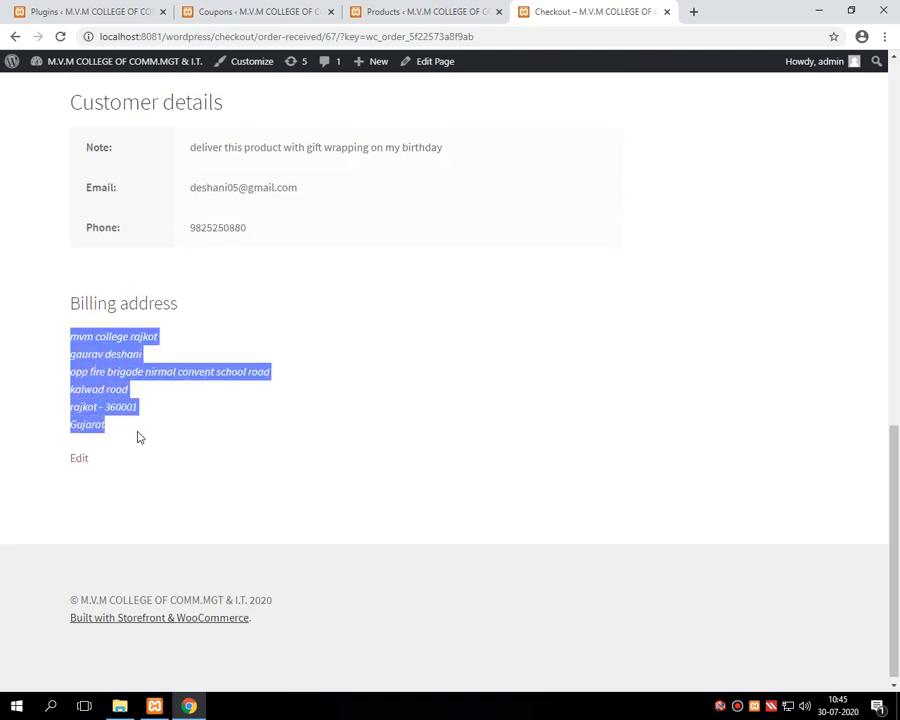
scroll(137, 434, "up", 10)
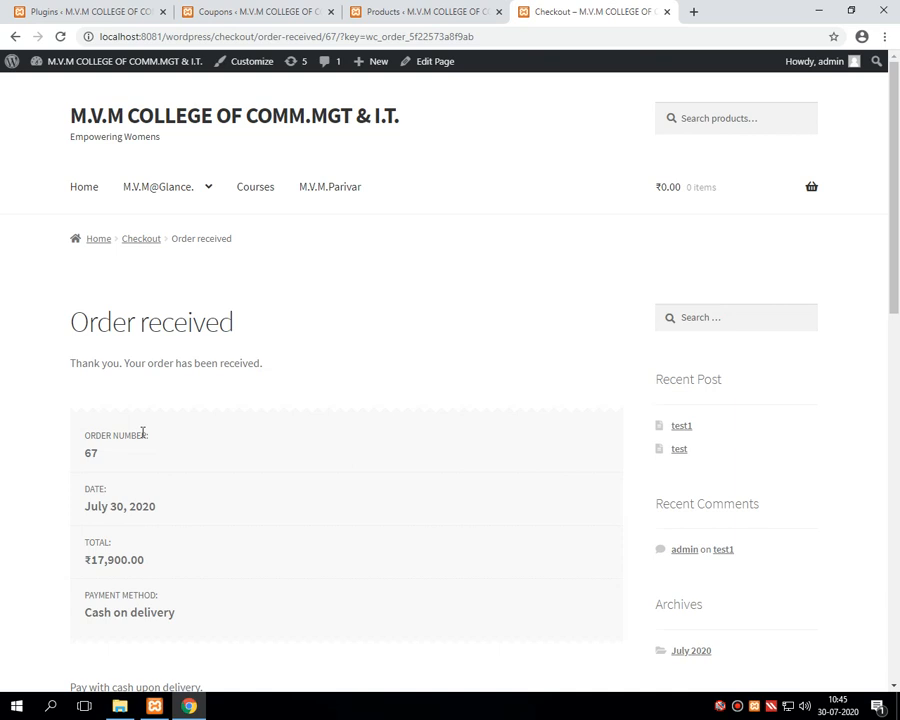
scroll(60, 438, "down", 10)
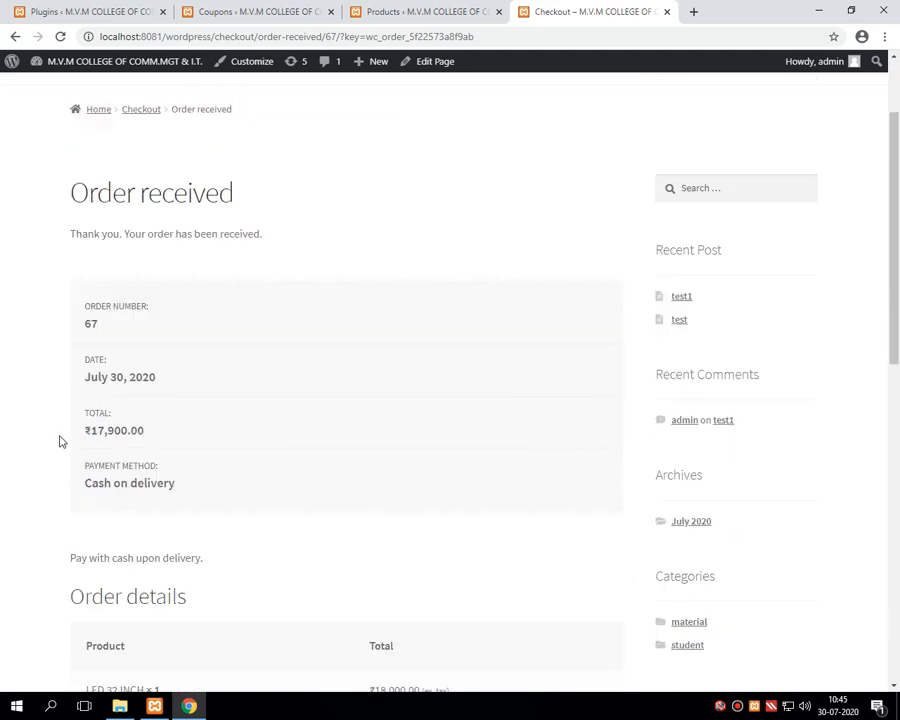
Step: Review the billing address, then recheck order number 67 and date July 30, 2020
triple_click(107, 473)
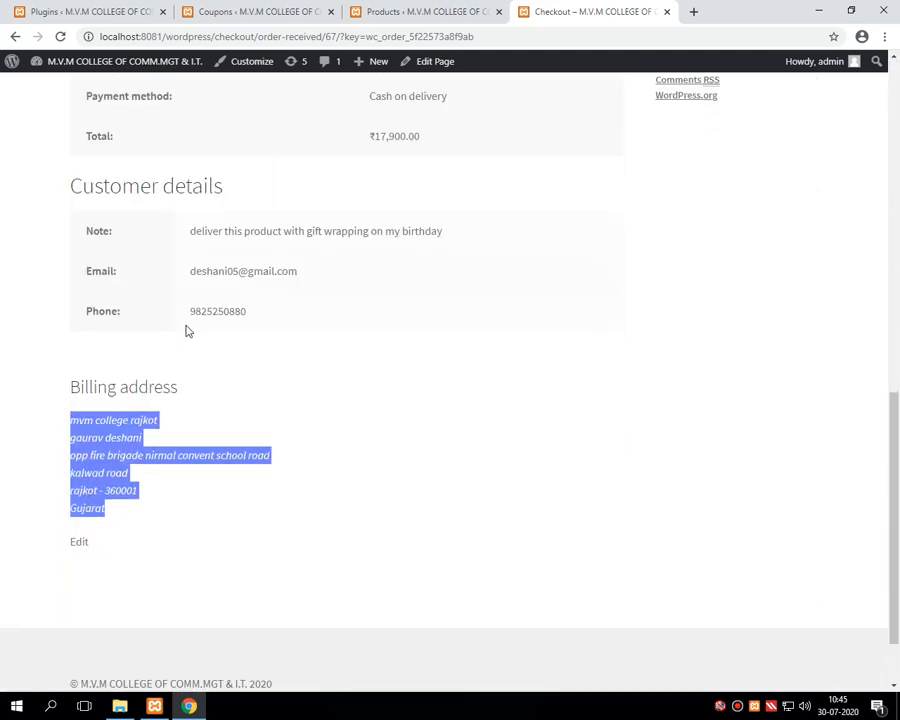
left_click_drag(190, 311, 261, 341)
scroll(247, 403, "up", 4)
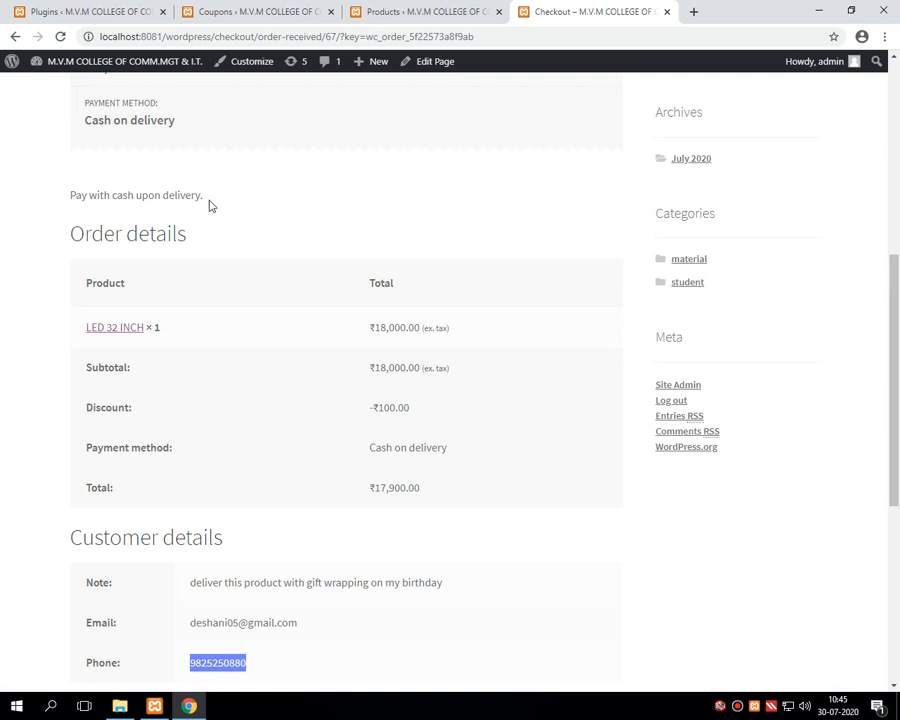
scroll(236, 372, "up", 4)
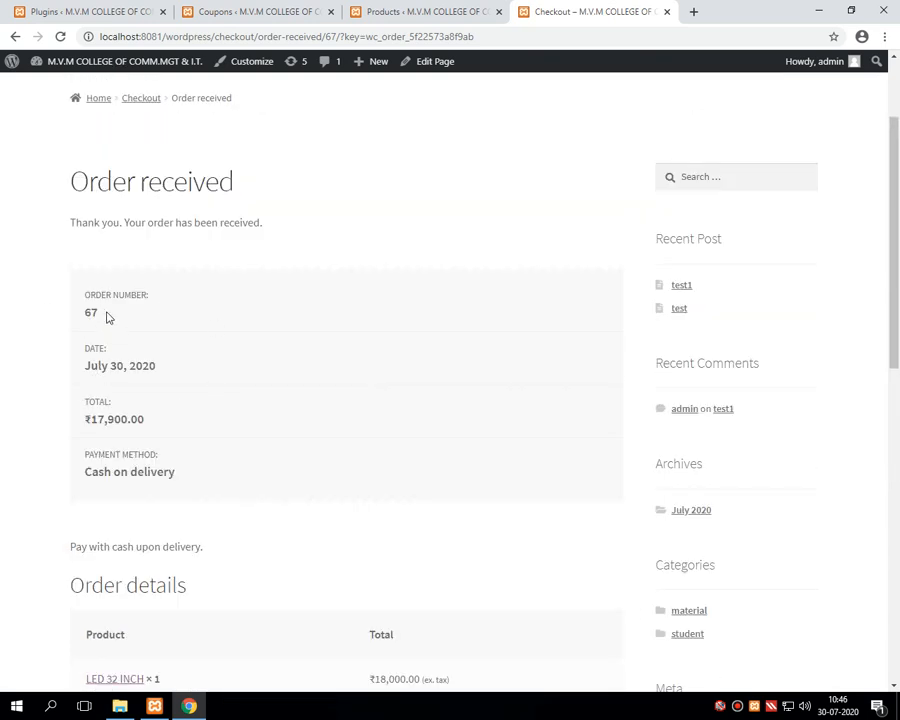
left_click_drag(108, 315, 84, 316)
left_click_drag(158, 366, 76, 370)
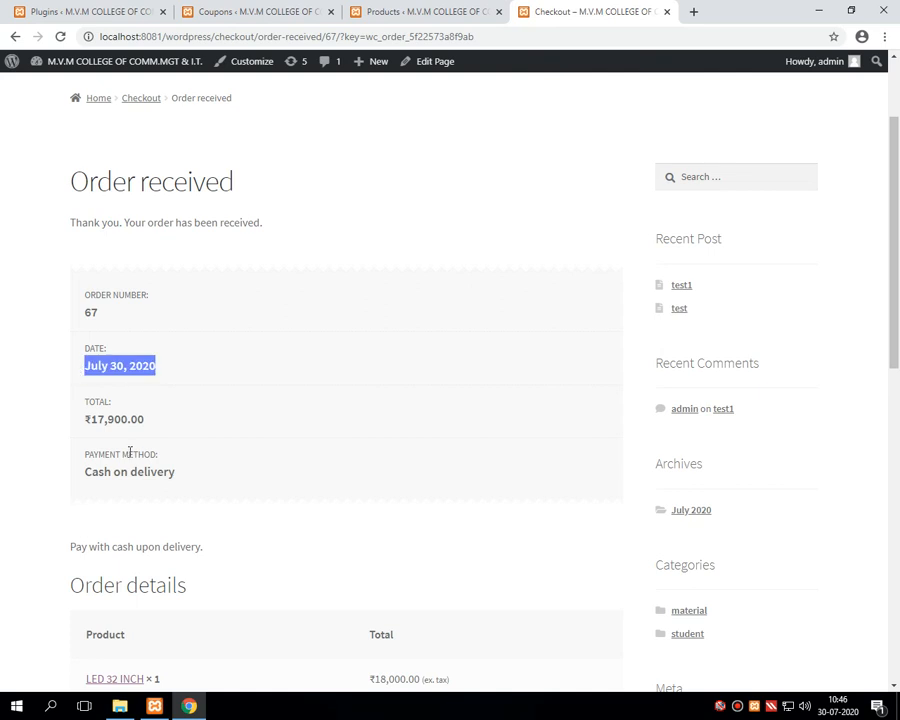
scroll(130, 453, "down", 2)
left_click_drag(176, 331, 96, 335)
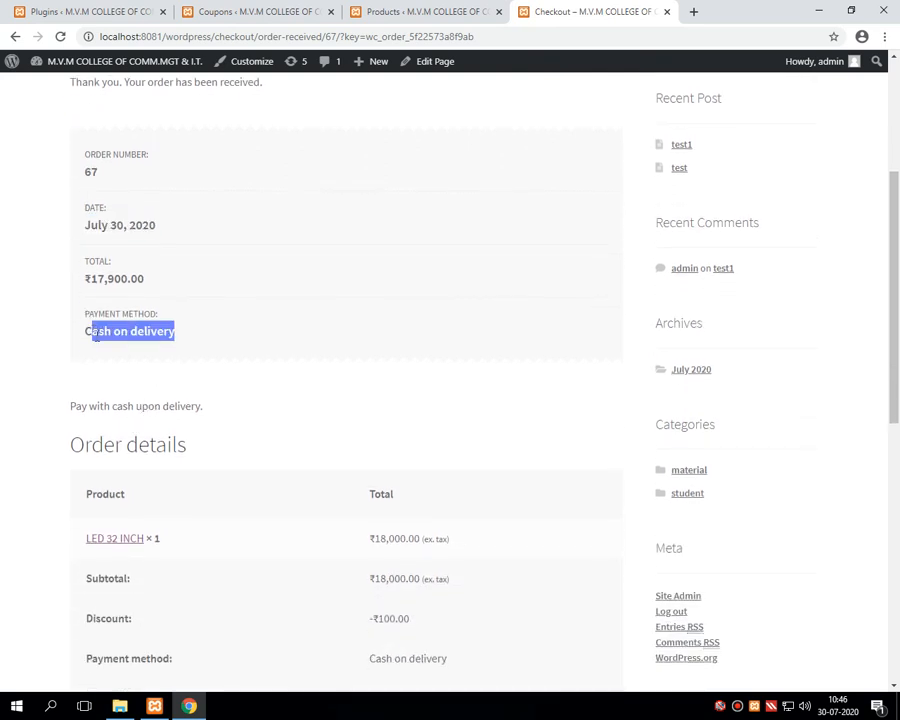
Step: Scroll through the rest of the Order received page details
scroll(146, 386, "down", 3)
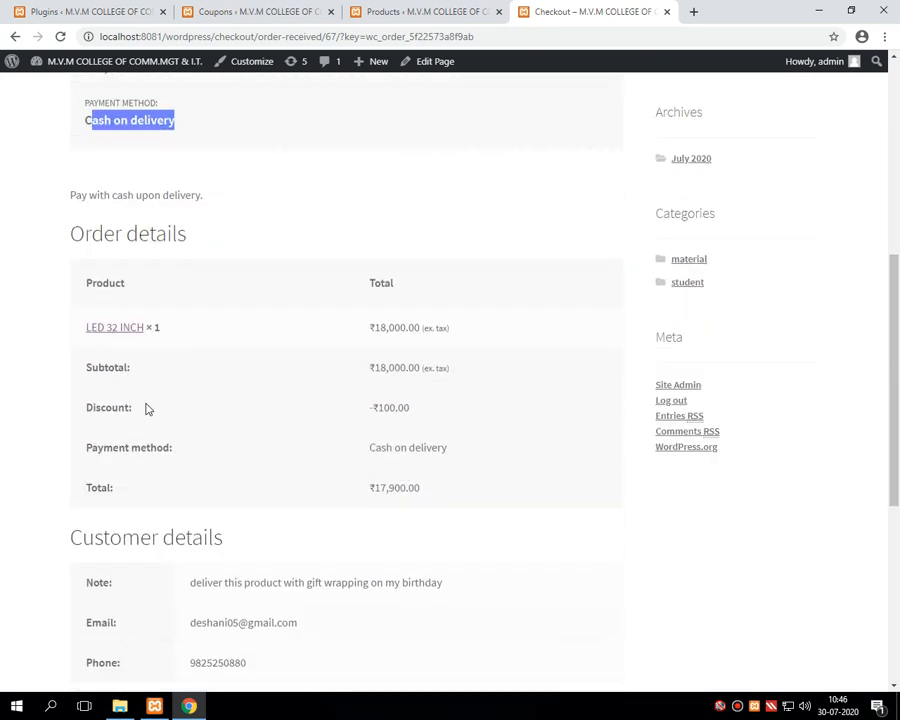
scroll(187, 378, "down", 3)
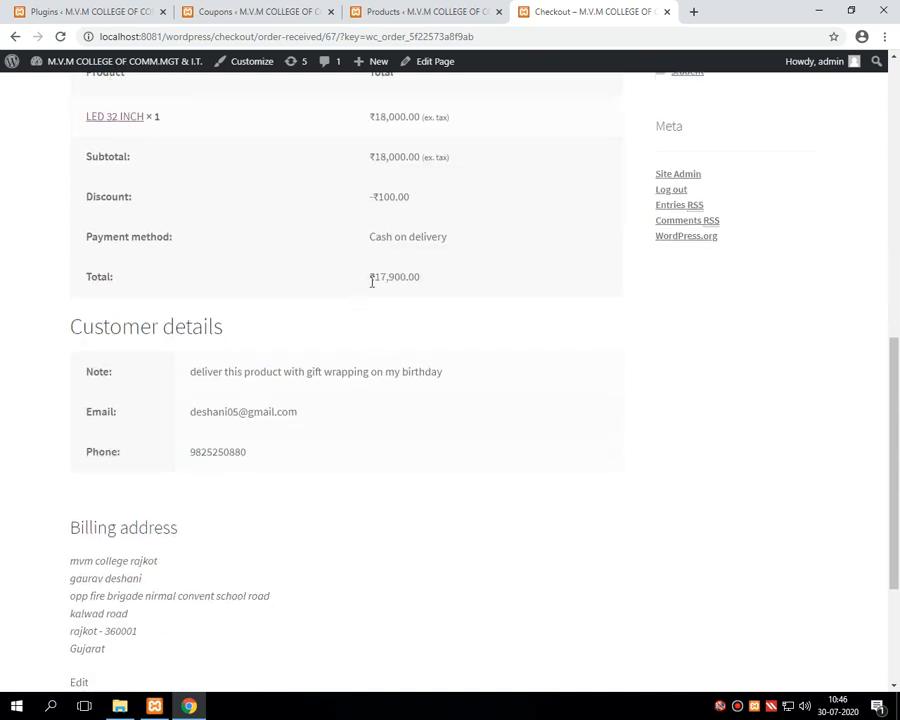
left_click_drag(371, 282, 434, 283)
scroll(269, 515, "down", 1)
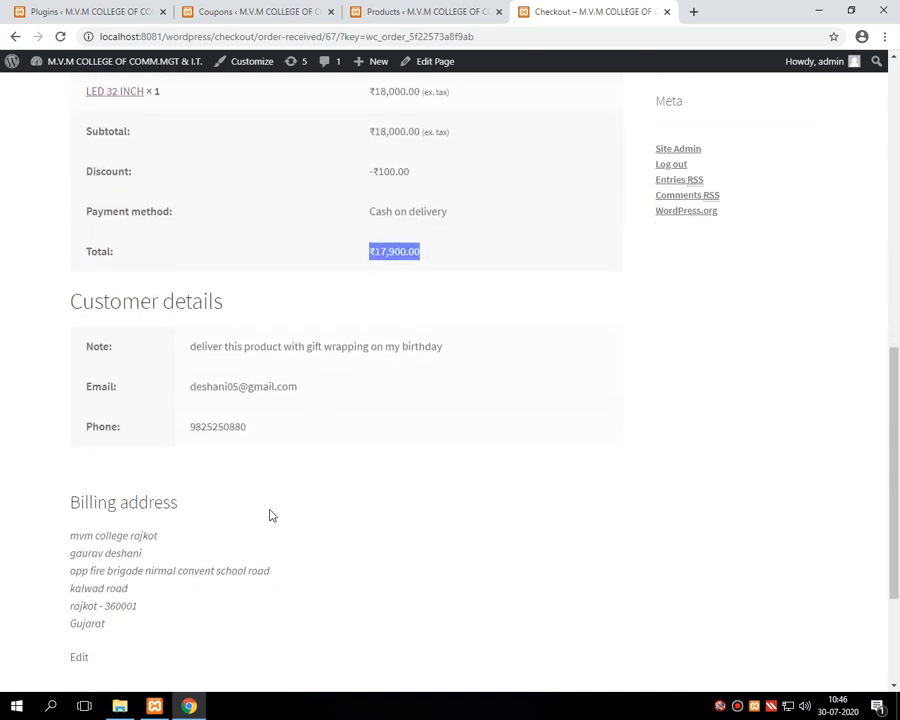
scroll(269, 515, "down", 2)
left_click_drag(70, 417, 153, 520)
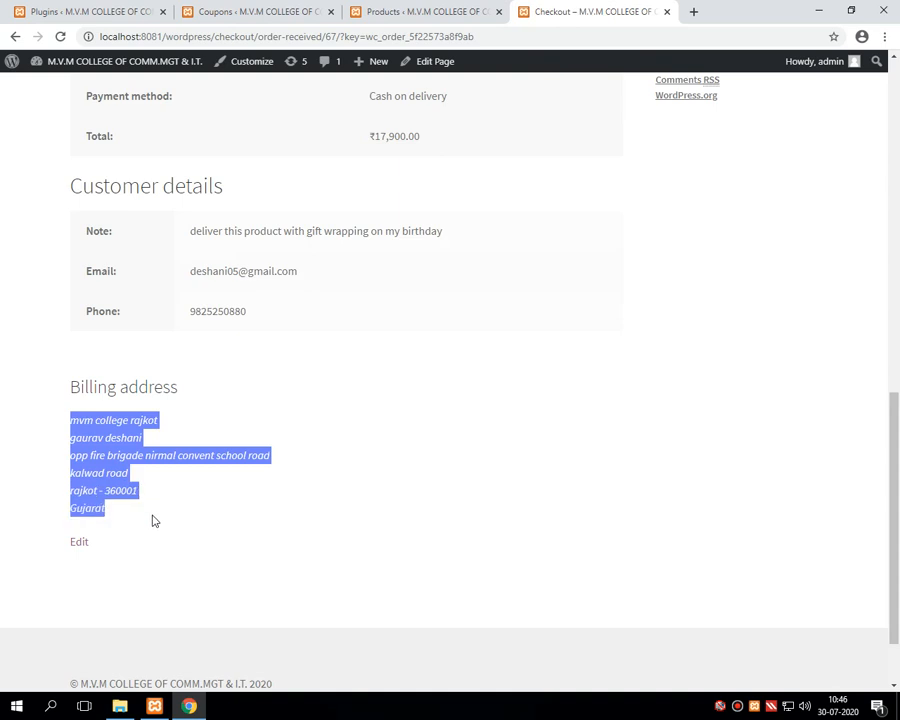
scroll(153, 518, "up", 9)
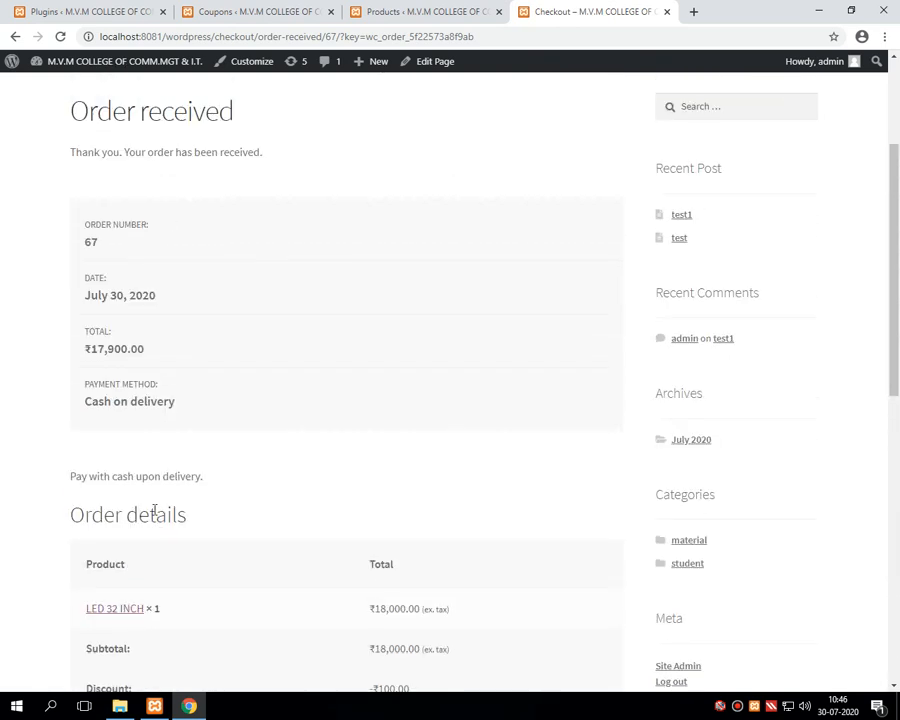
scroll(159, 509, "up", 2)
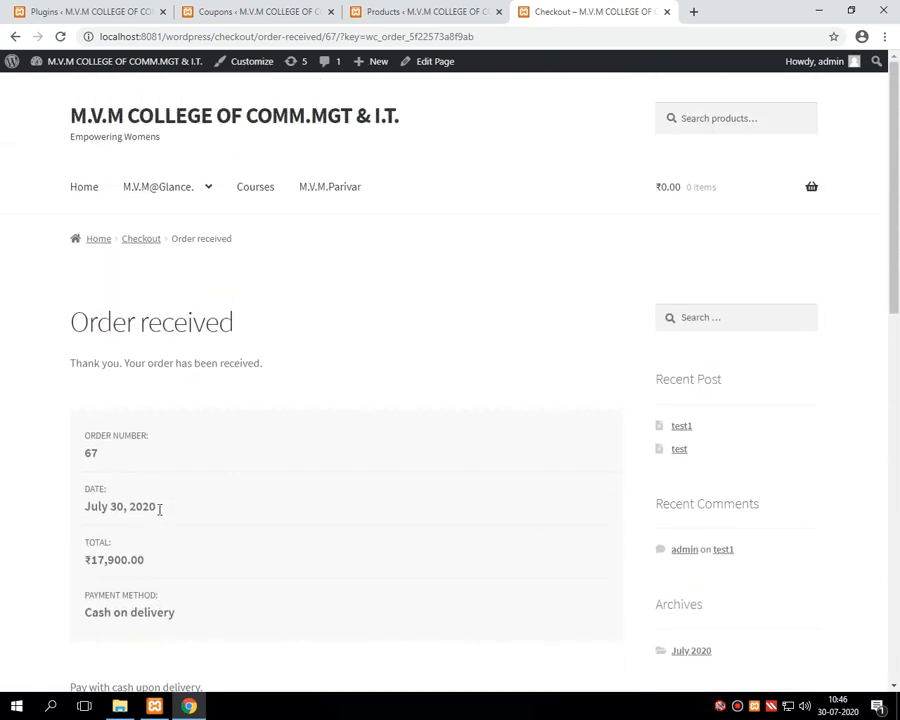
scroll(161, 521, "down", 1)
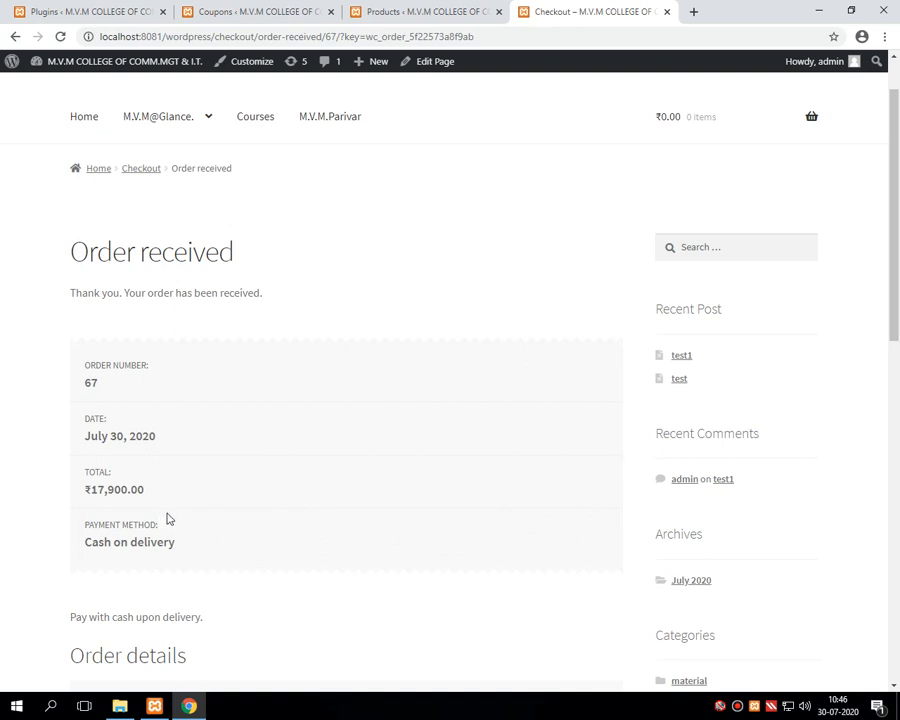
scroll(168, 520, "down", 2)
scroll(170, 525, "up", 3)
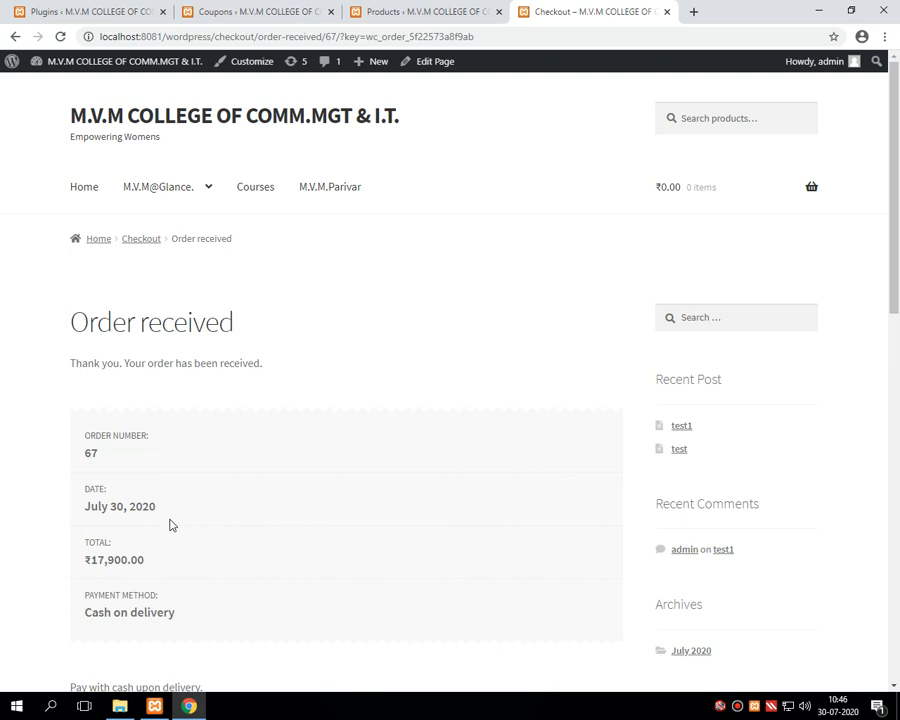
Step: Load the admin Dashboard in the Plugins tab and bring up the WooCommerce submenu
left_click(476, 12)
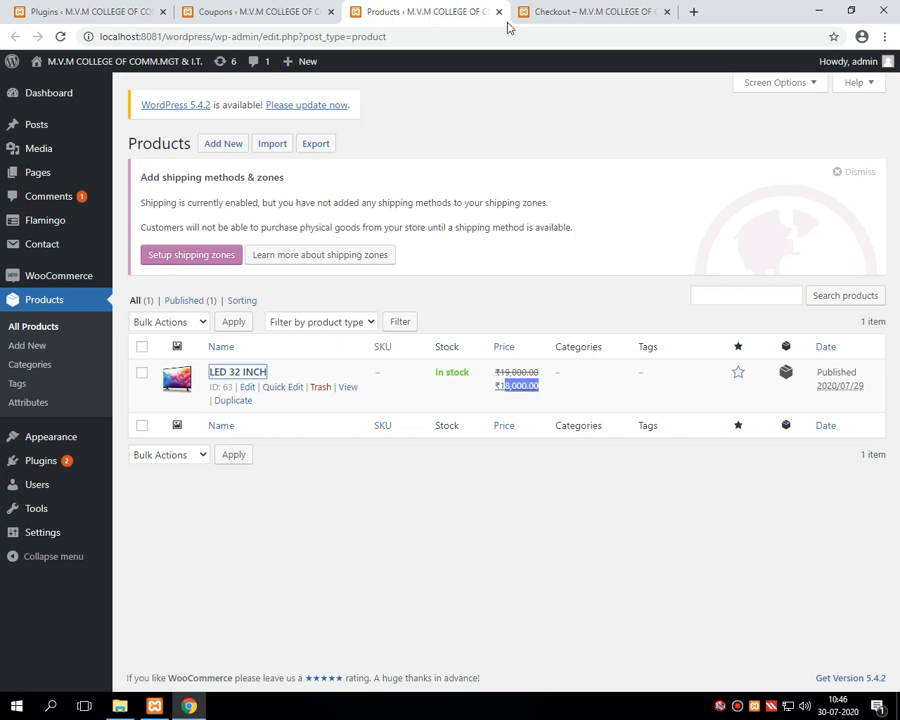
left_click(560, 14)
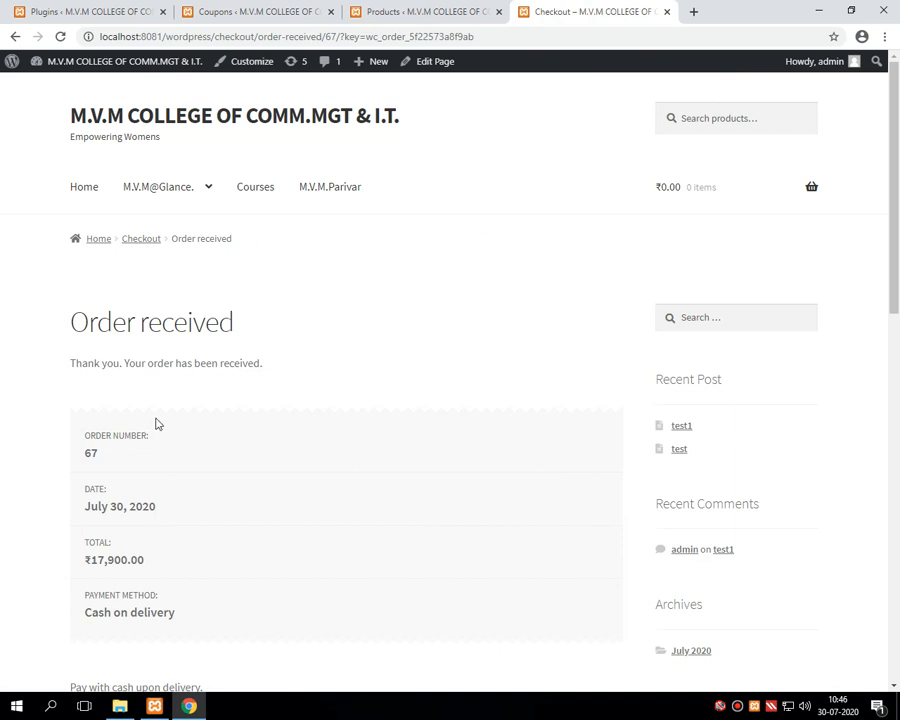
left_click(100, 15)
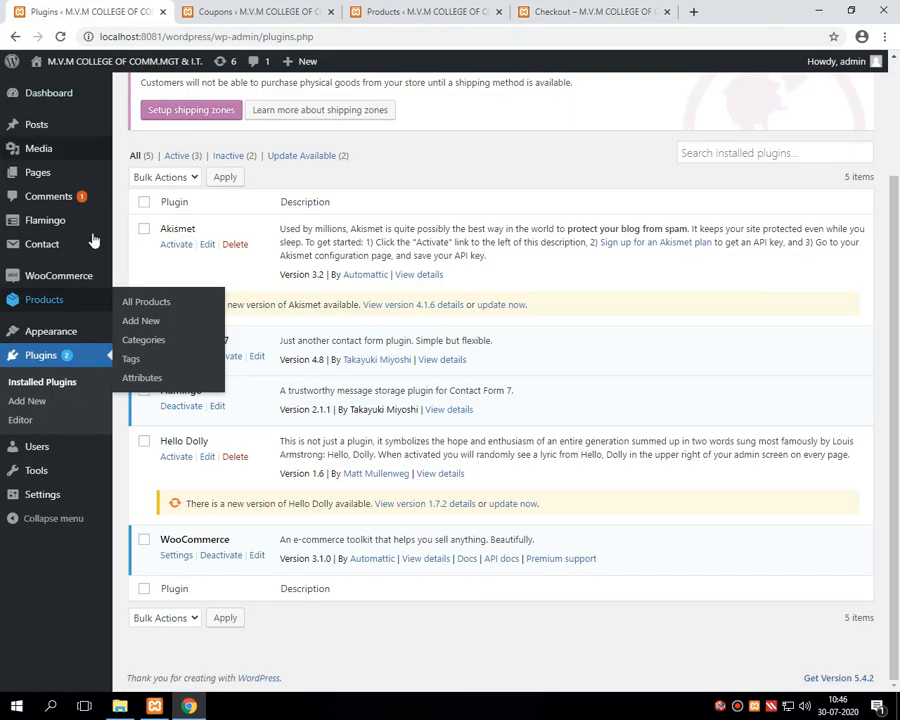
left_click(50, 96)
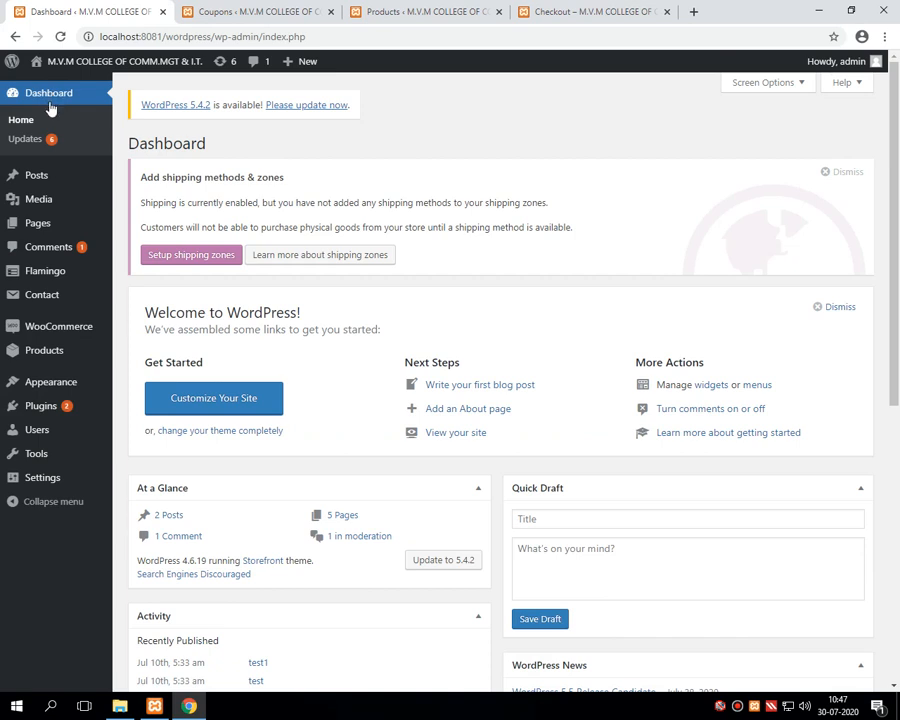
mouse_move(78, 330)
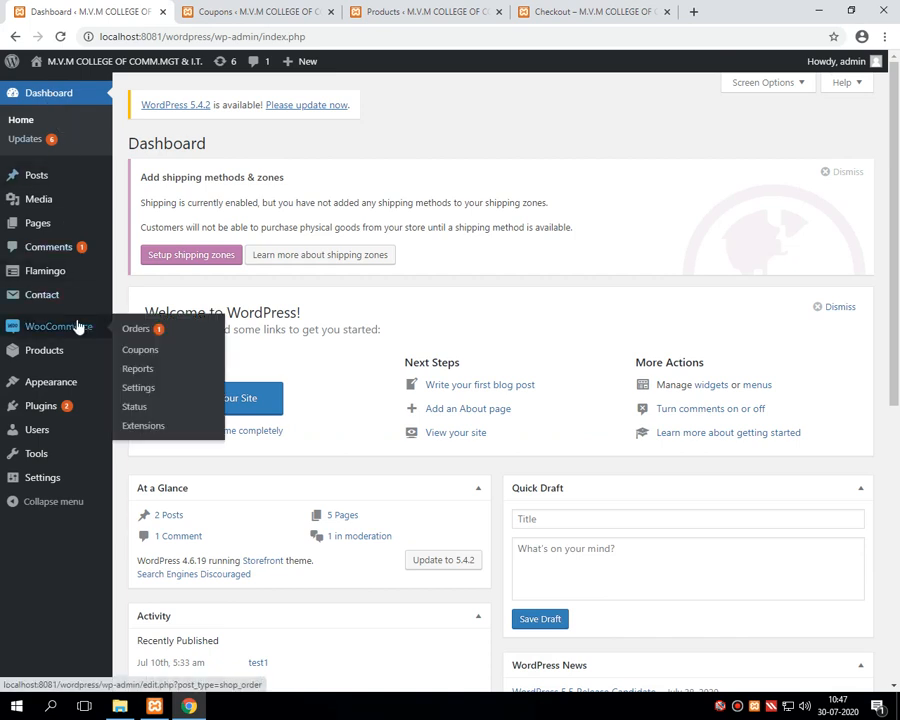
Step: Open WooCommerce Orders and check order #67's customer, date July 30, 2020 and Cash on delivery
mouse_move(63, 354)
left_click(140, 335)
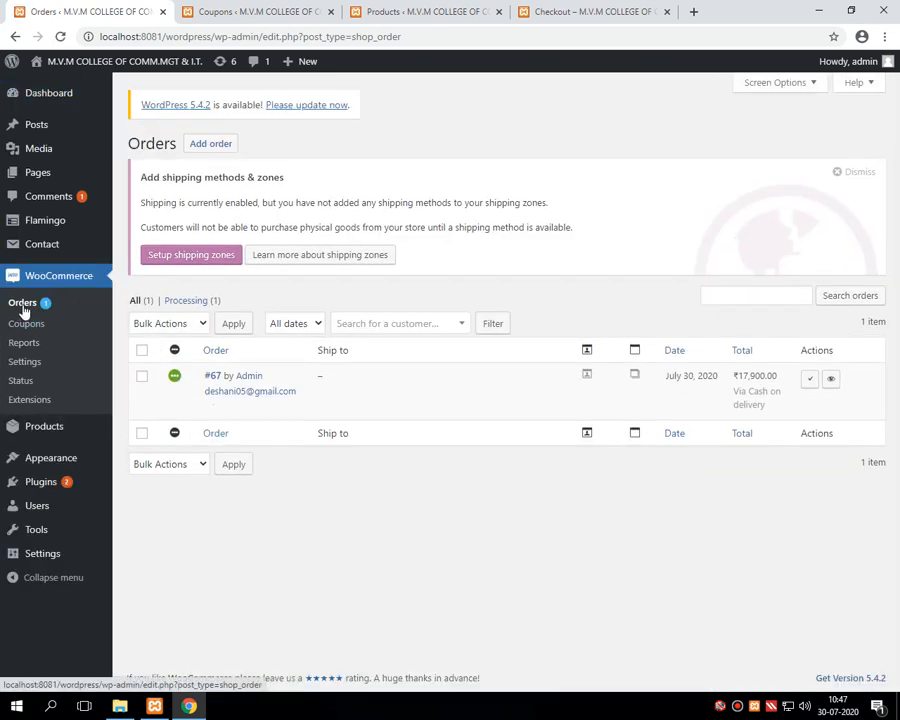
mouse_move(175, 380)
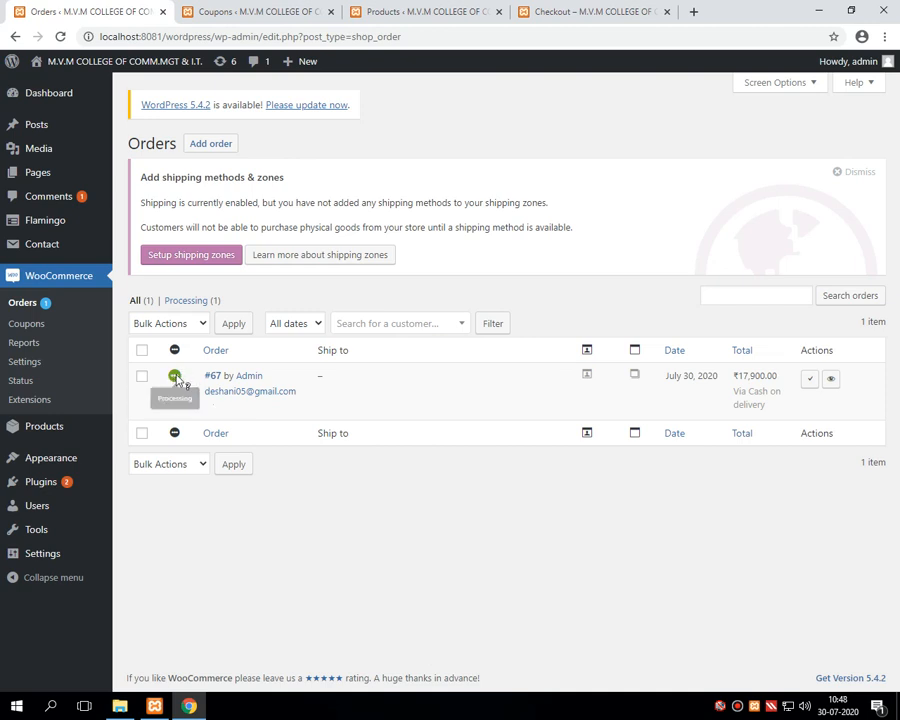
double_click(229, 376)
left_click_drag(240, 383, 320, 393)
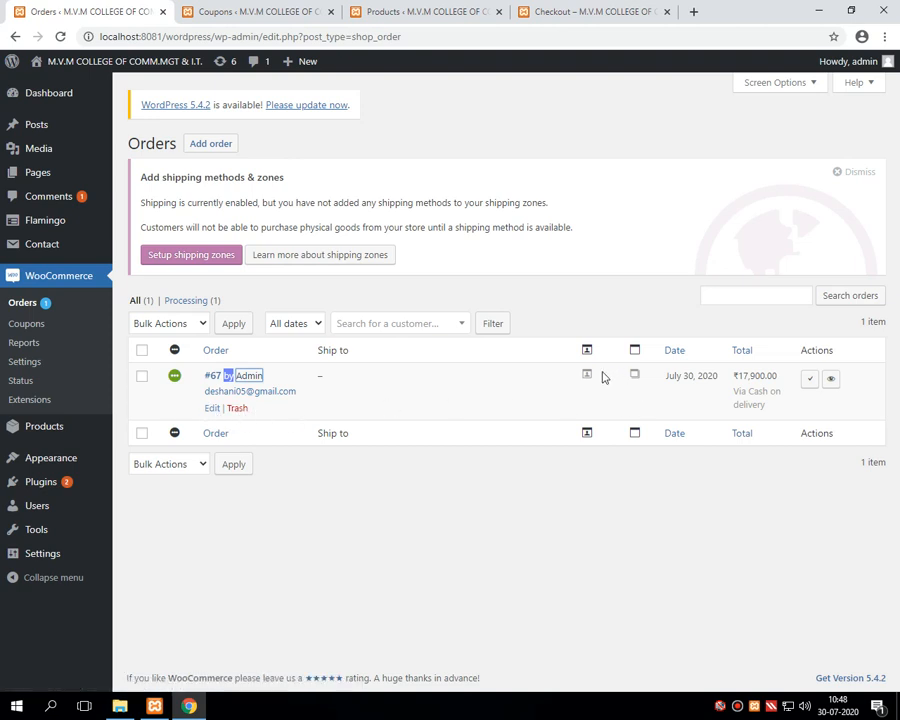
left_click_drag(666, 376, 782, 385)
left_click_drag(748, 391, 768, 413)
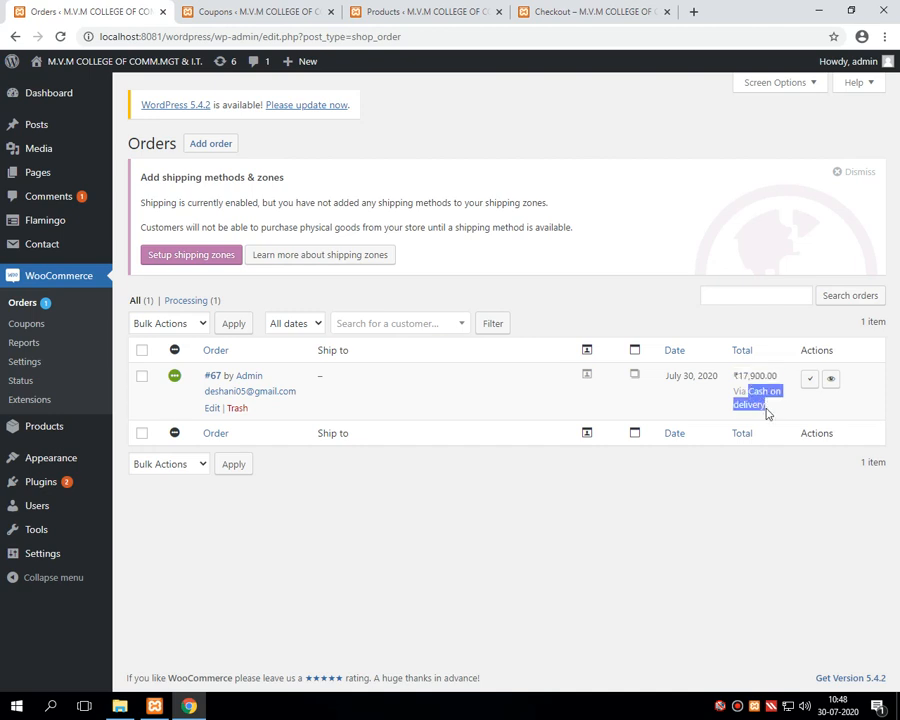
Step: Open order #67 and check its date 2020-07-30, ₹100.00 discount and ₹17,900.00 total
left_click(831, 381)
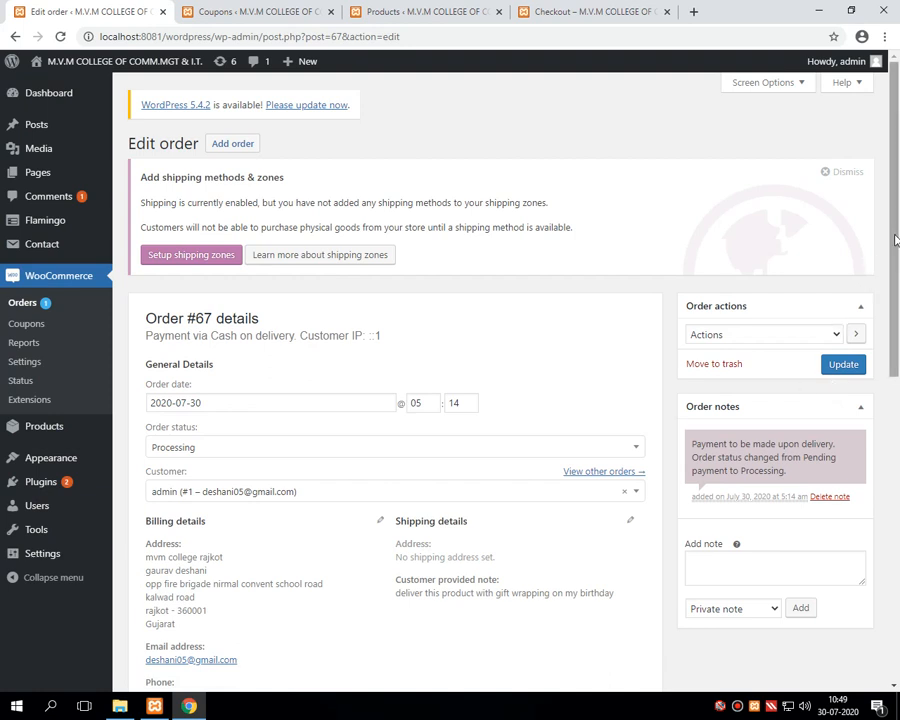
scroll(895, 330, "down", 3)
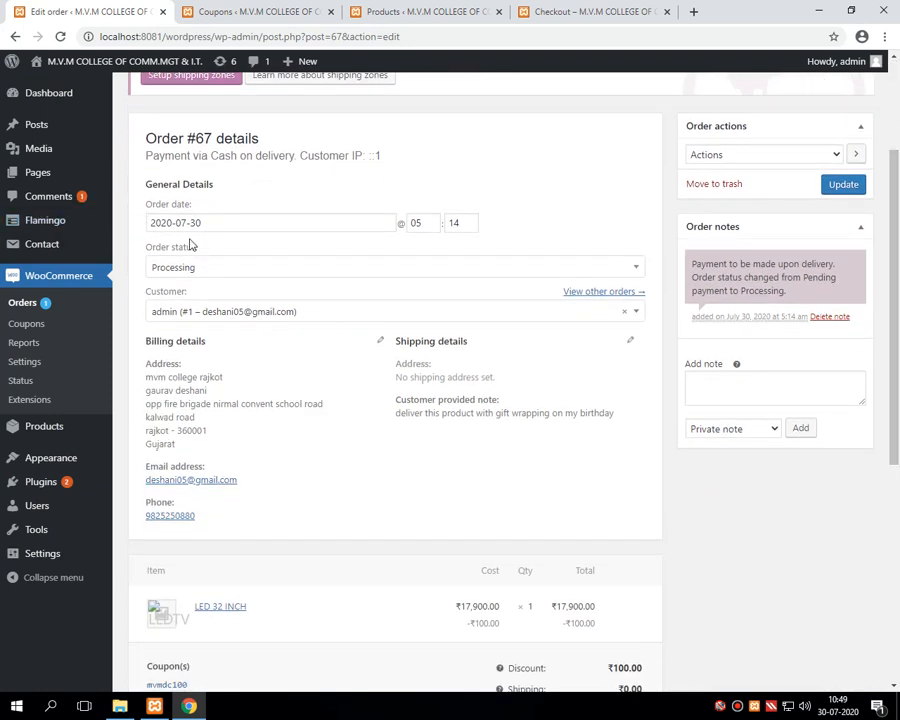
left_click_drag(220, 223, 148, 220)
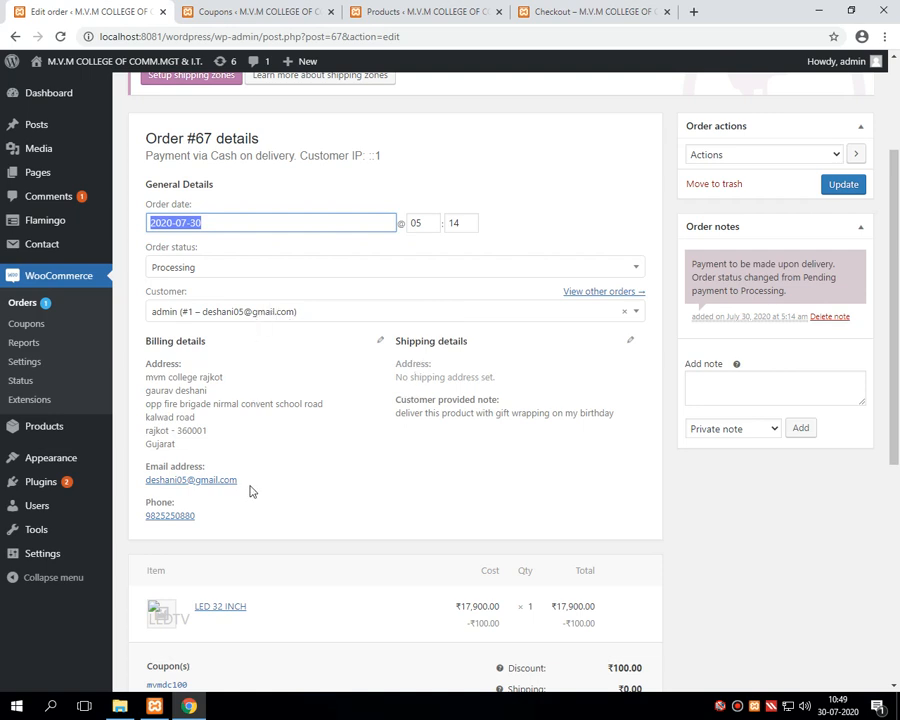
scroll(210, 475, "down", 1)
scroll(185, 454, "down", 2)
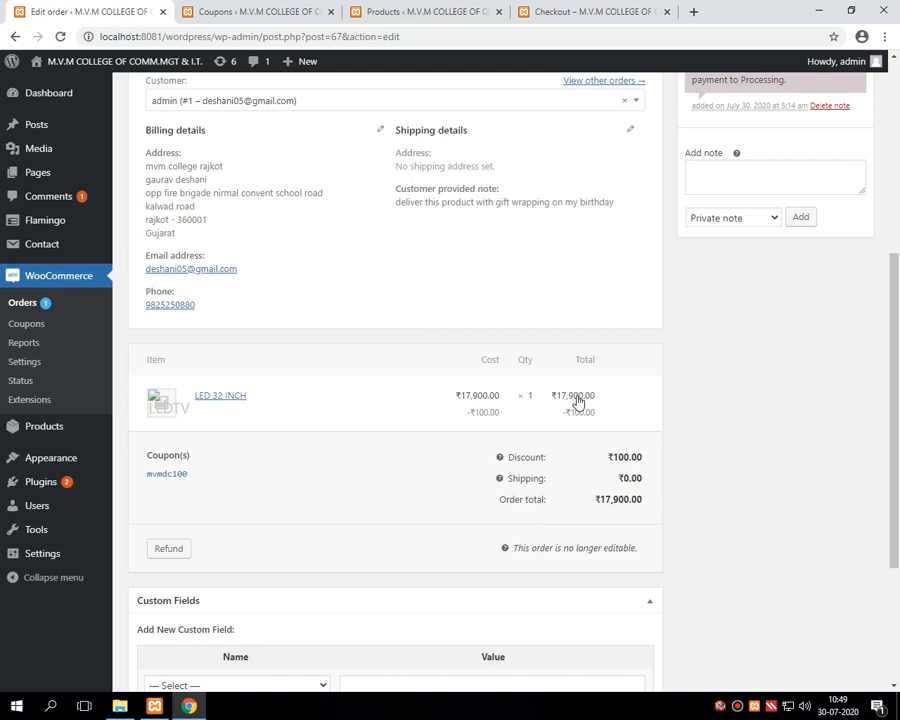
double_click(610, 457)
mouse_move(645, 465)
left_mouse_down()
mouse_move(627, 455)
mouse_move(644, 482)
left_mouse_up()
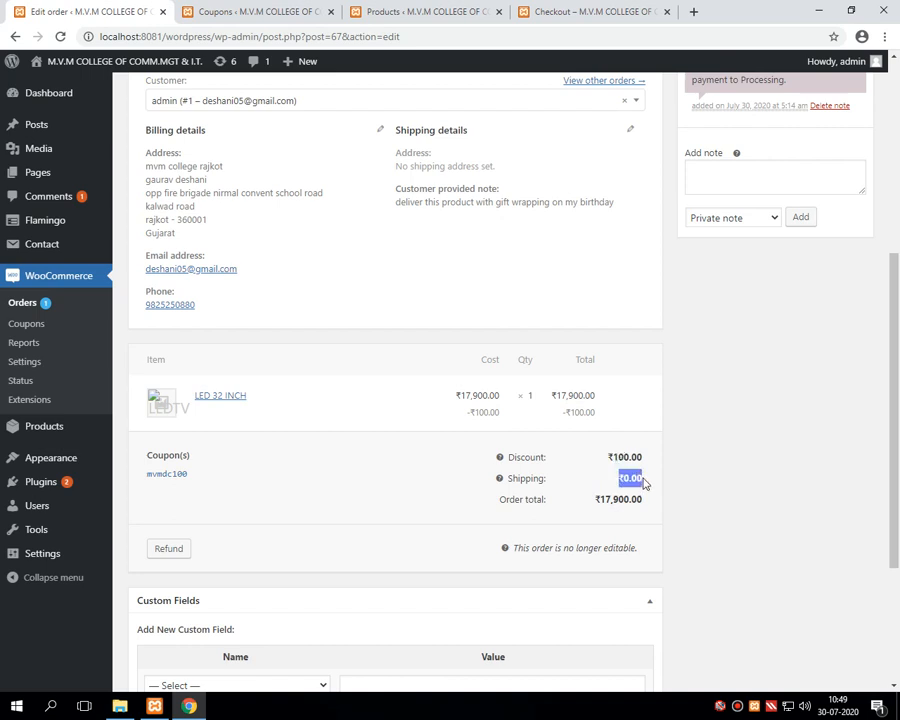
double_click(598, 500)
left_click_drag(638, 505, 645, 508)
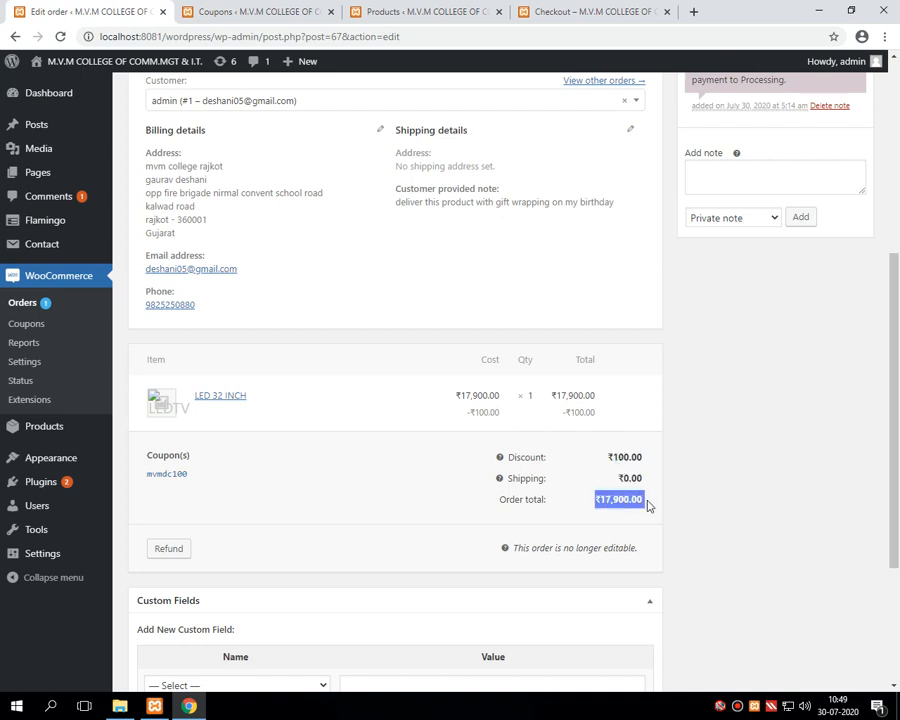
left_click_drag(896, 487, 898, 595)
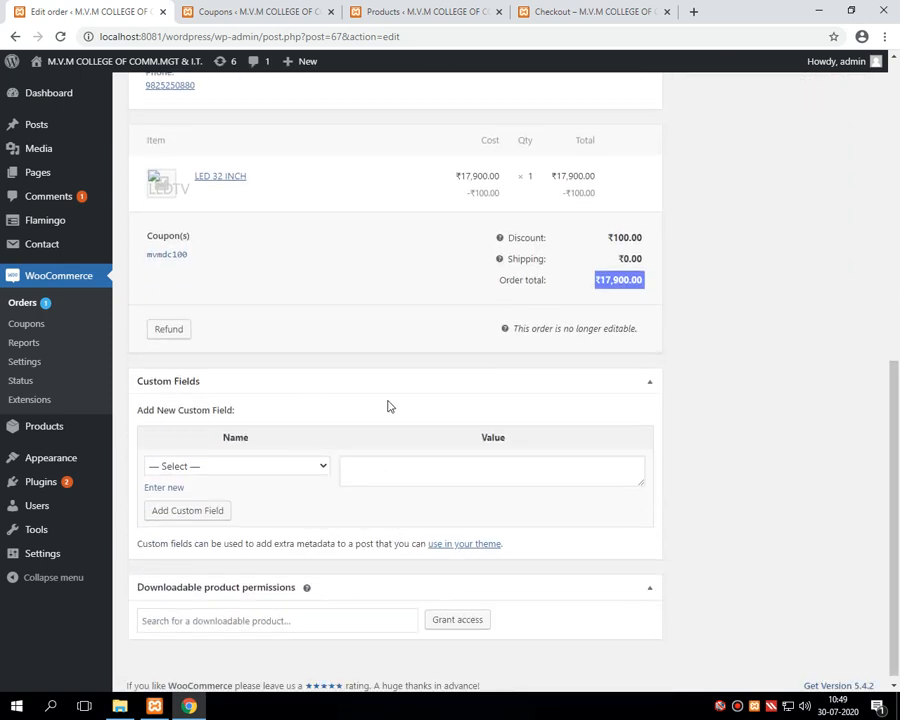
Step: Return to the Orders list and mark order #67 as Completed
left_click(33, 307)
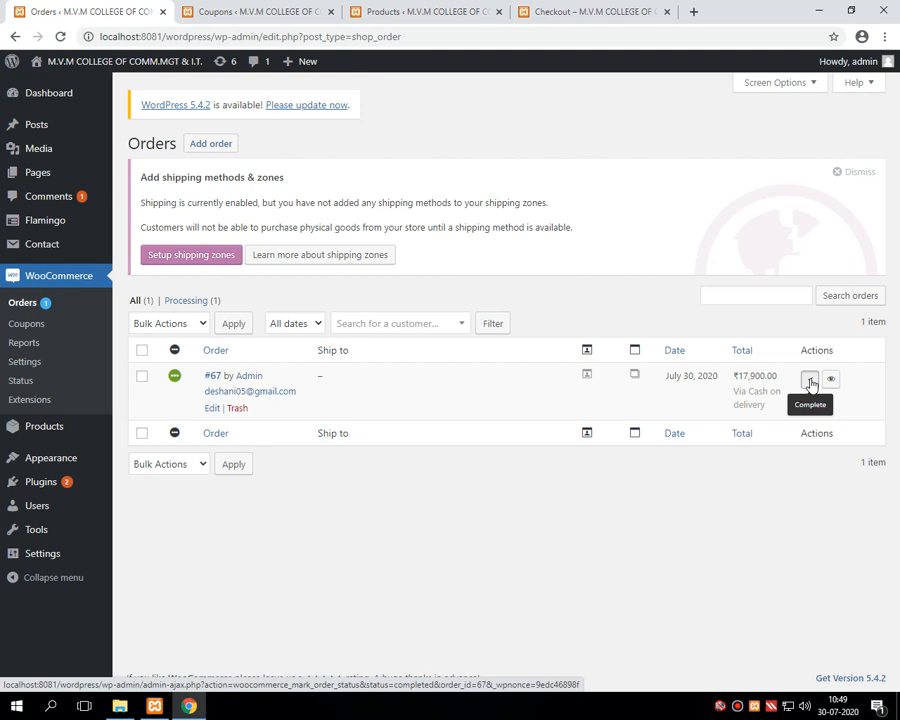
left_click(810, 381)
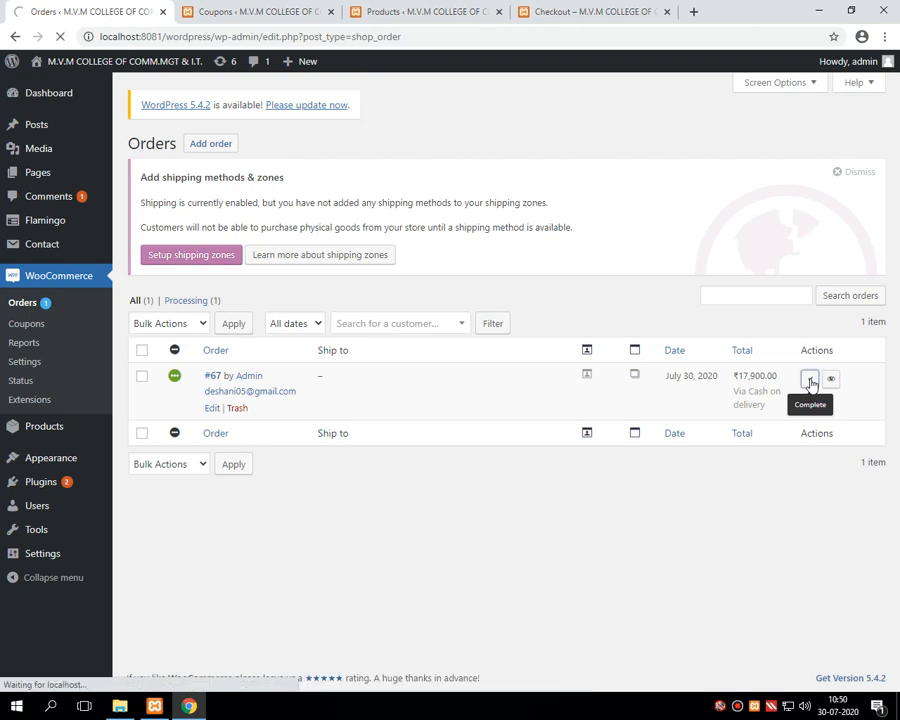
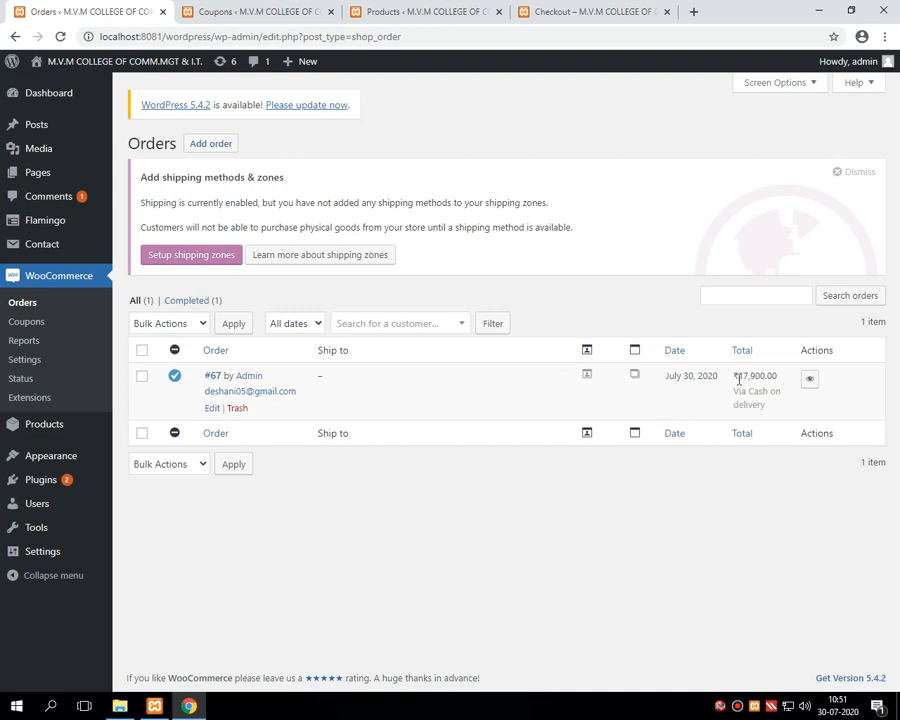
Step: Highlight order #67's ₹17,900.00 total
left_click_drag(730, 381, 781, 386)
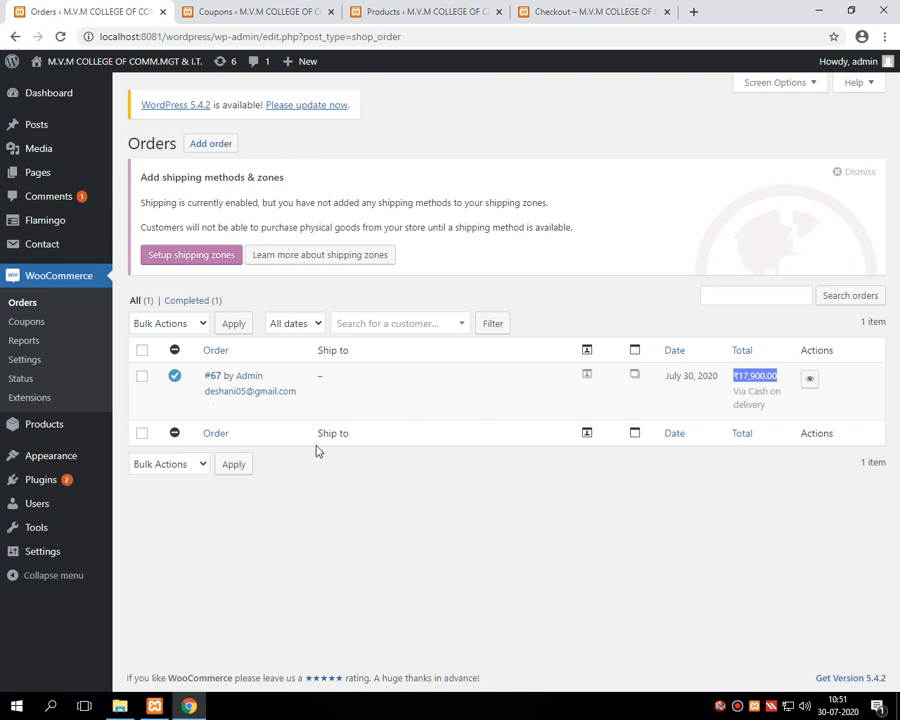
left_click(737, 710)
left_click(639, 87)
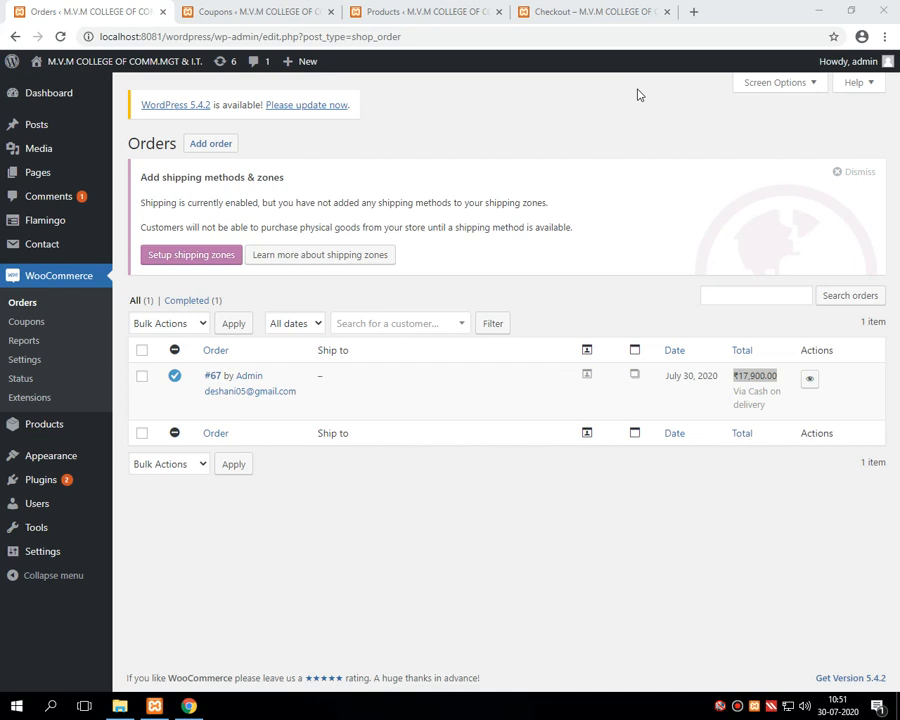
Step: Close the Checkout, Products and Coupons browser tabs
left_click(660, 14)
left_click(667, 12)
left_click(498, 12)
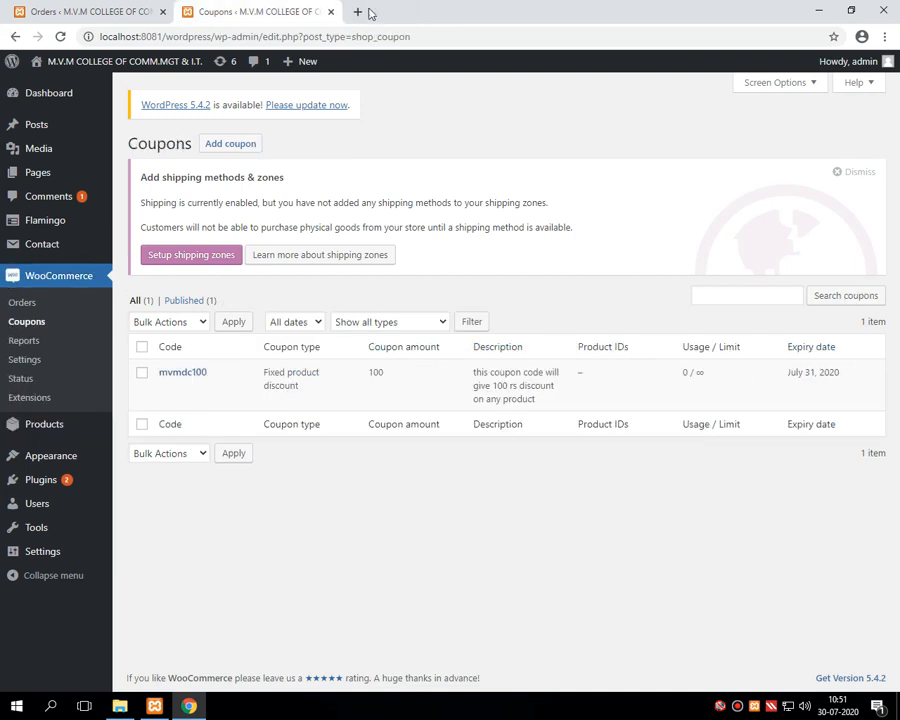
left_click(330, 12)
Step: From the Dashboard, go to Products and start a new product
mouse_move(140, 70)
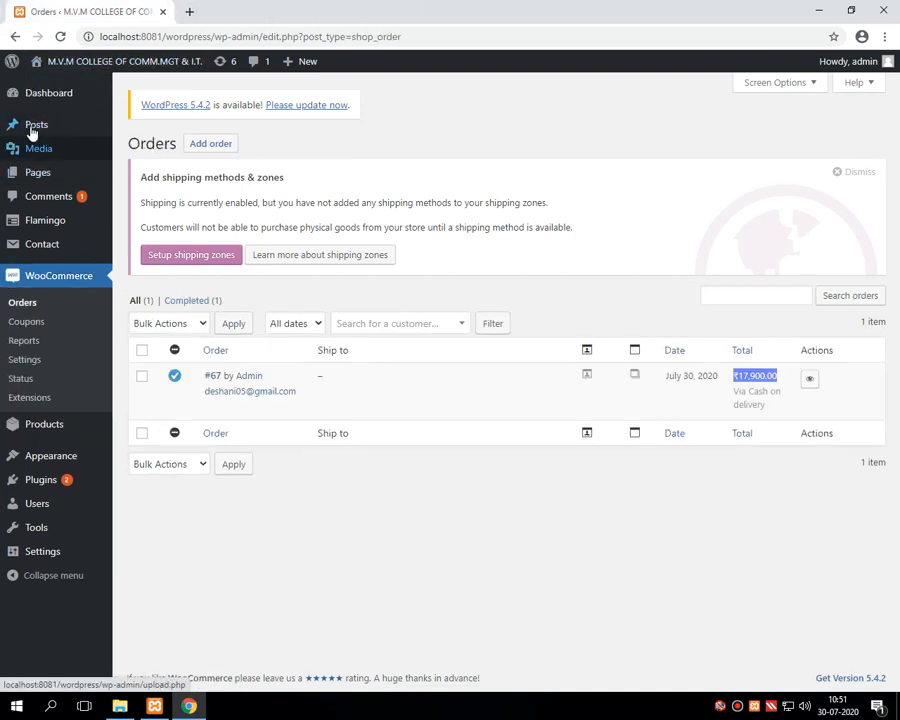
left_click(50, 100)
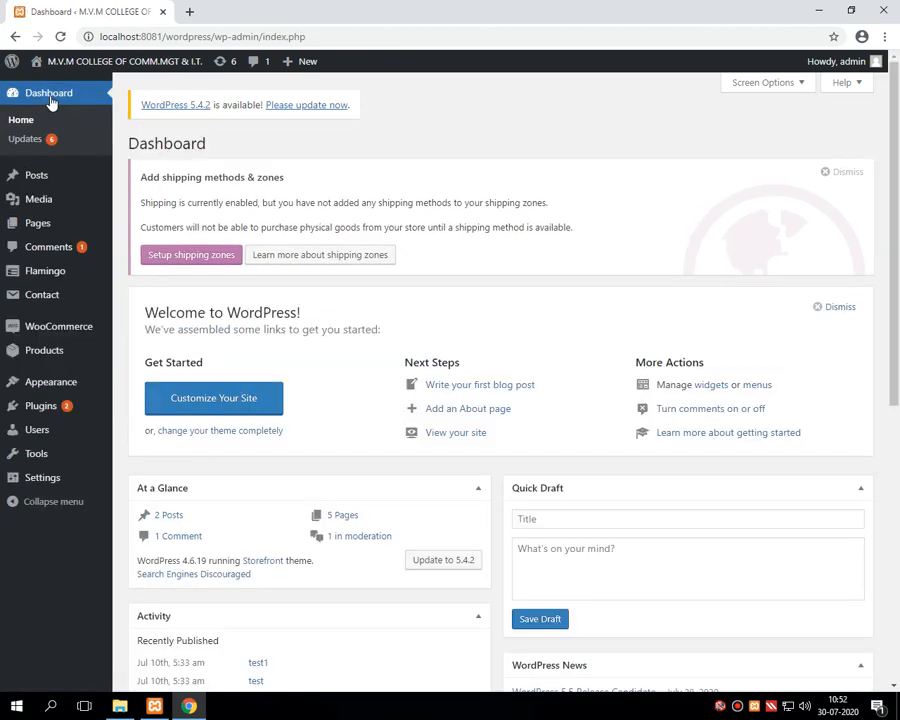
left_click(42, 356)
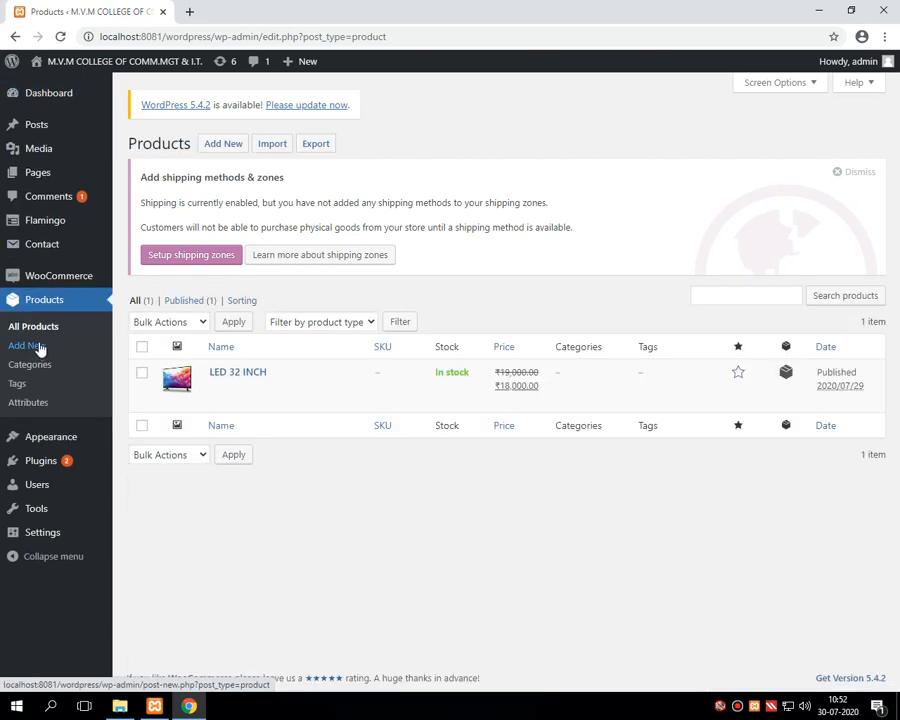
left_click(227, 145)
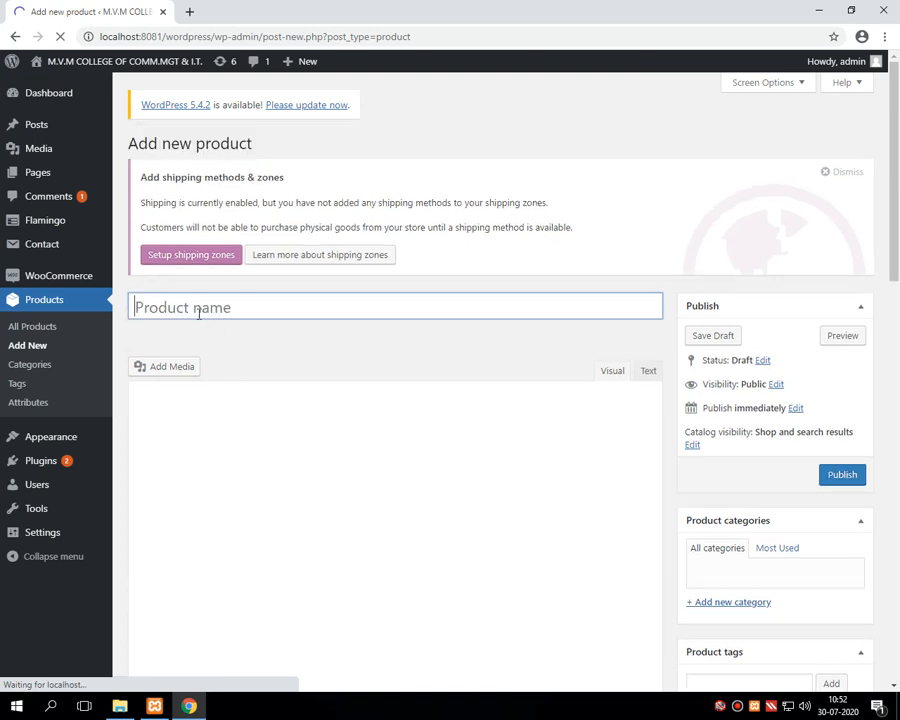
Step: Load google.com in a new browser tab
left_click(186, 12)
type("google.com")
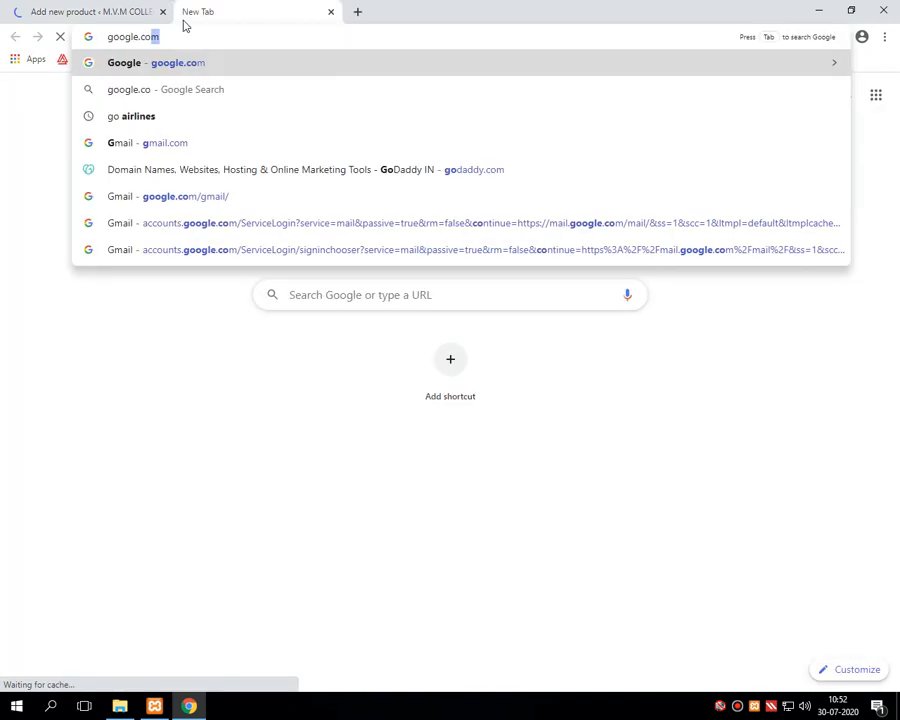
key("Return")
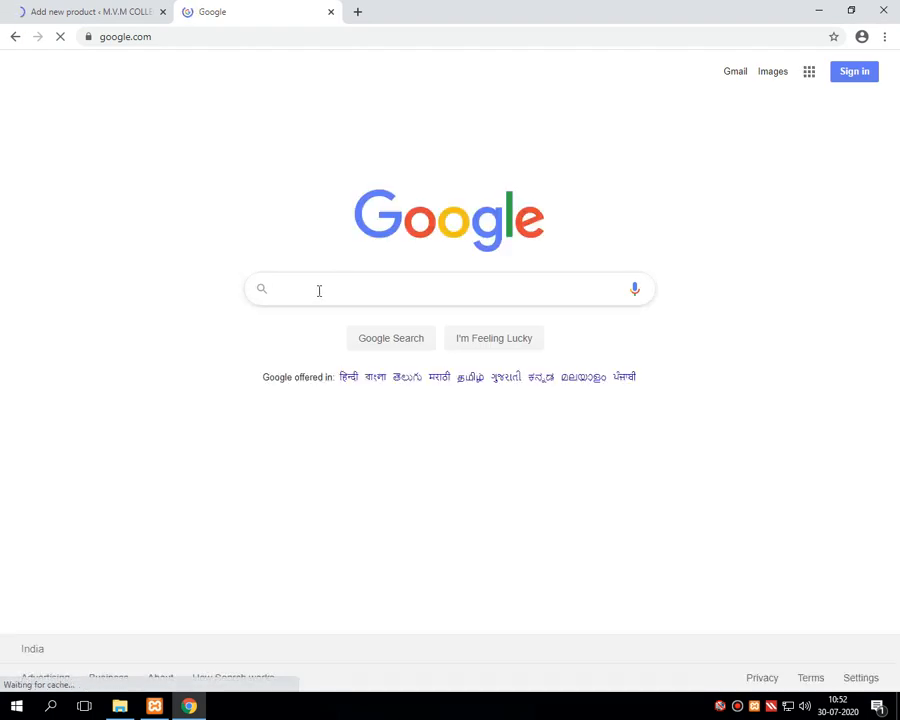
Step: Search Google for 'microwave oven' and switch to image results
type("micro")
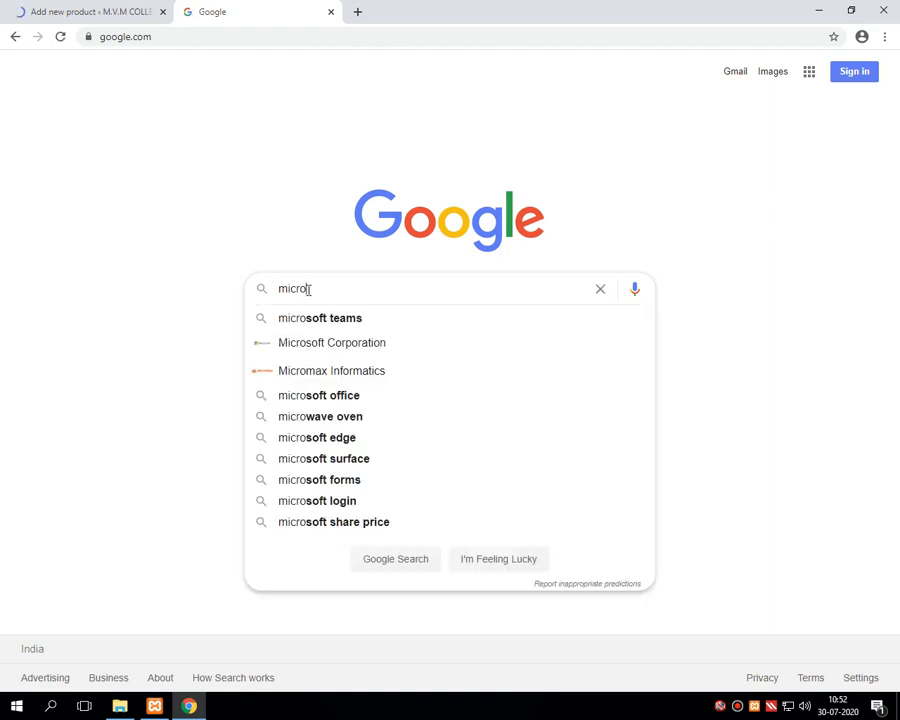
type("wave oven size")
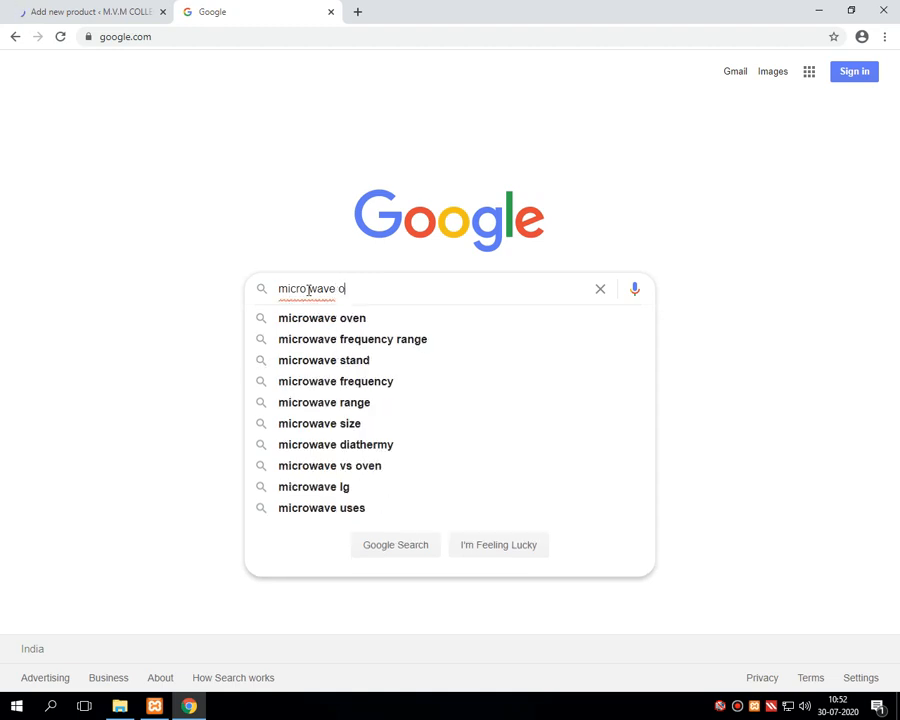
key("Down")
key("Down")
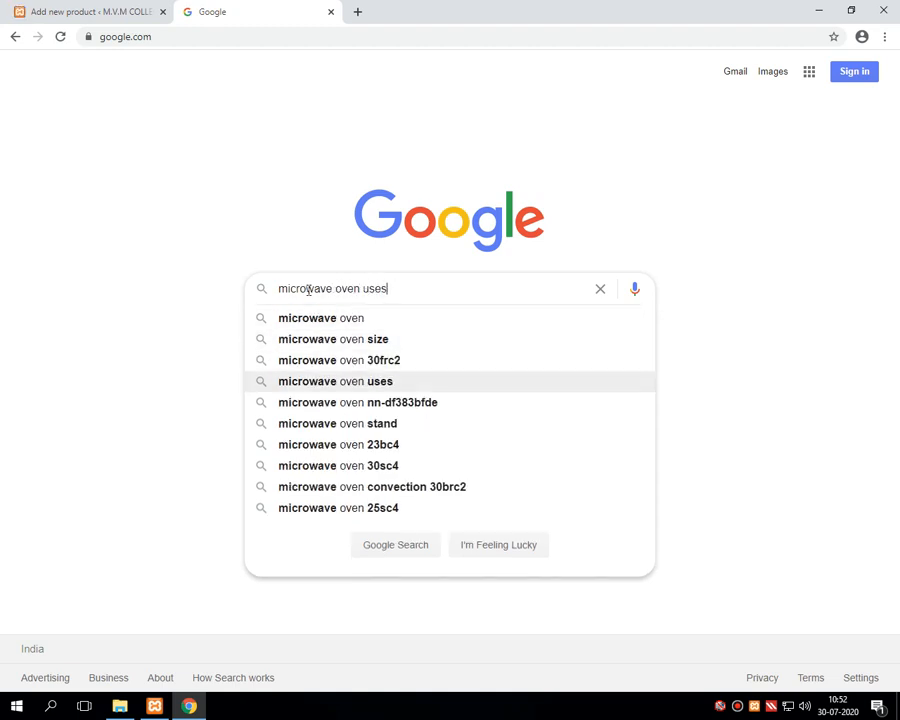
key("Up")
key("Up")
key("Up")
key("Return")
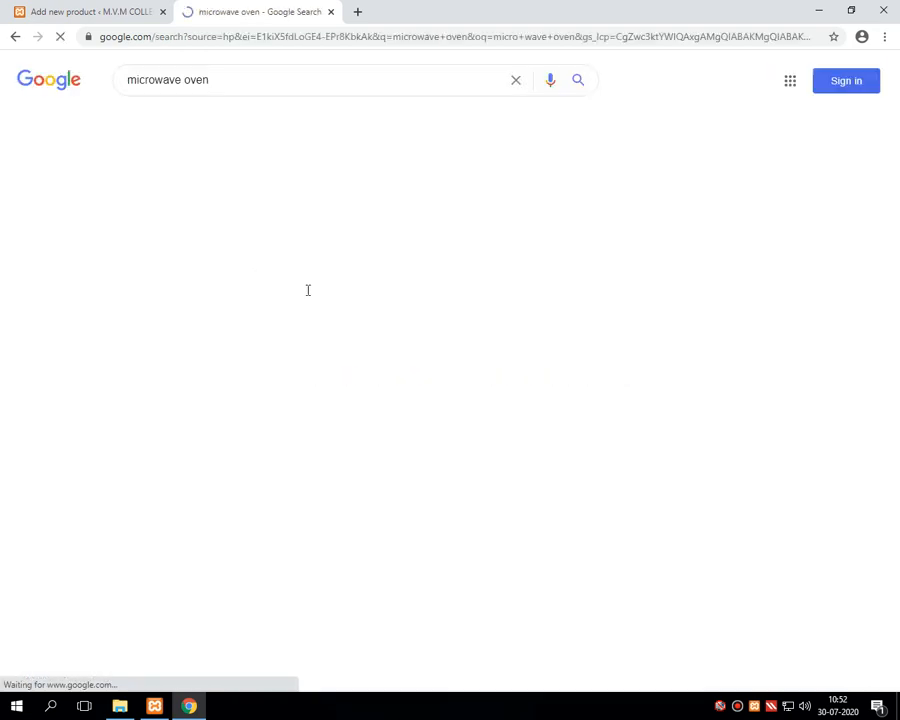
left_click(268, 121)
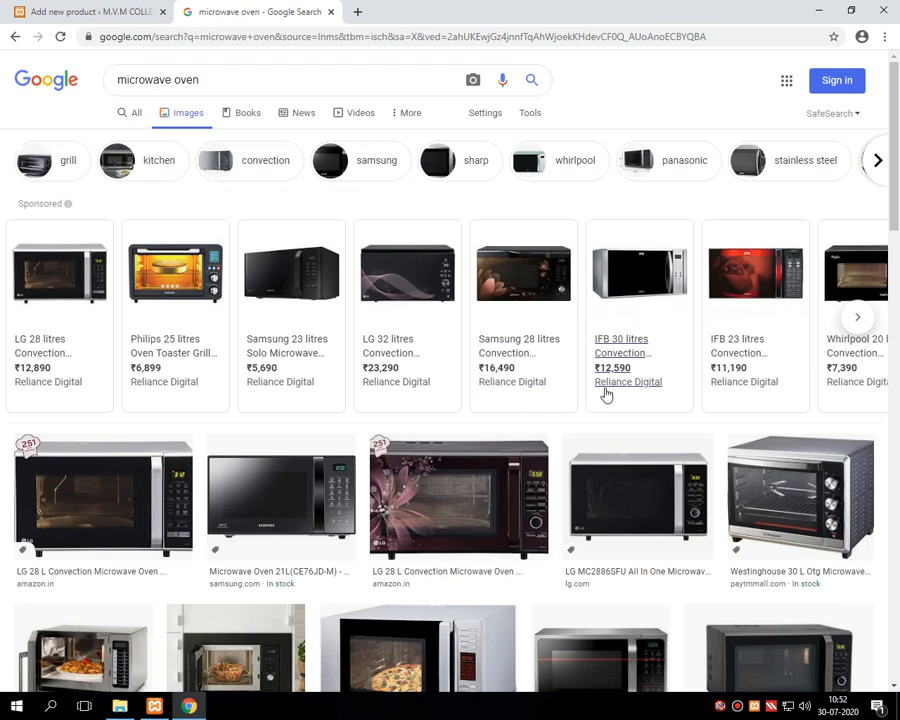
Step: Open the Wikipedia microwave oven image from the results in its own tab
scroll(416, 490, "down", 4)
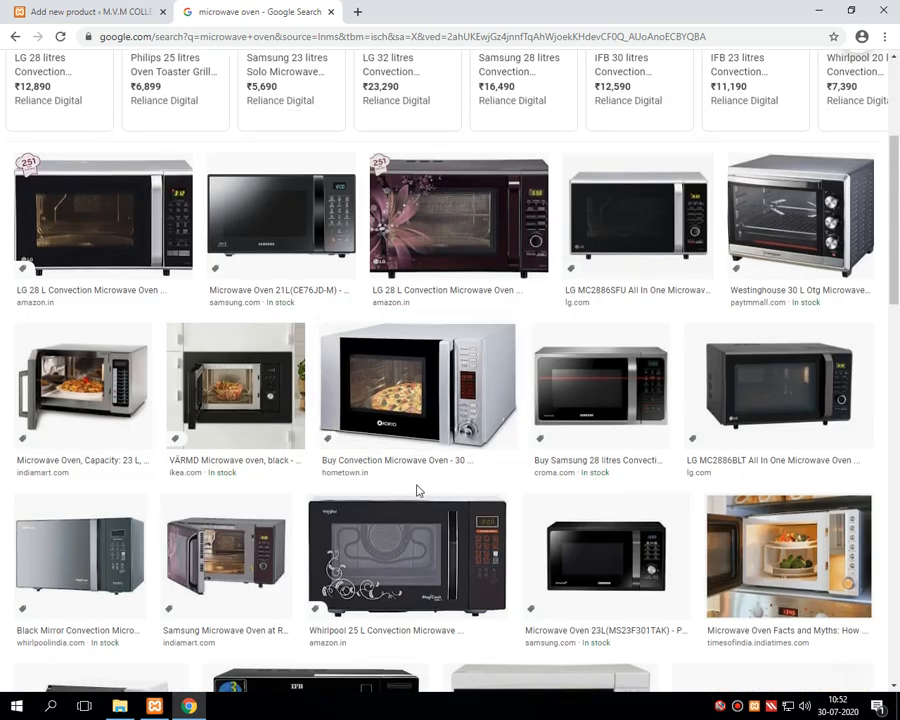
scroll(416, 488, "down", 2)
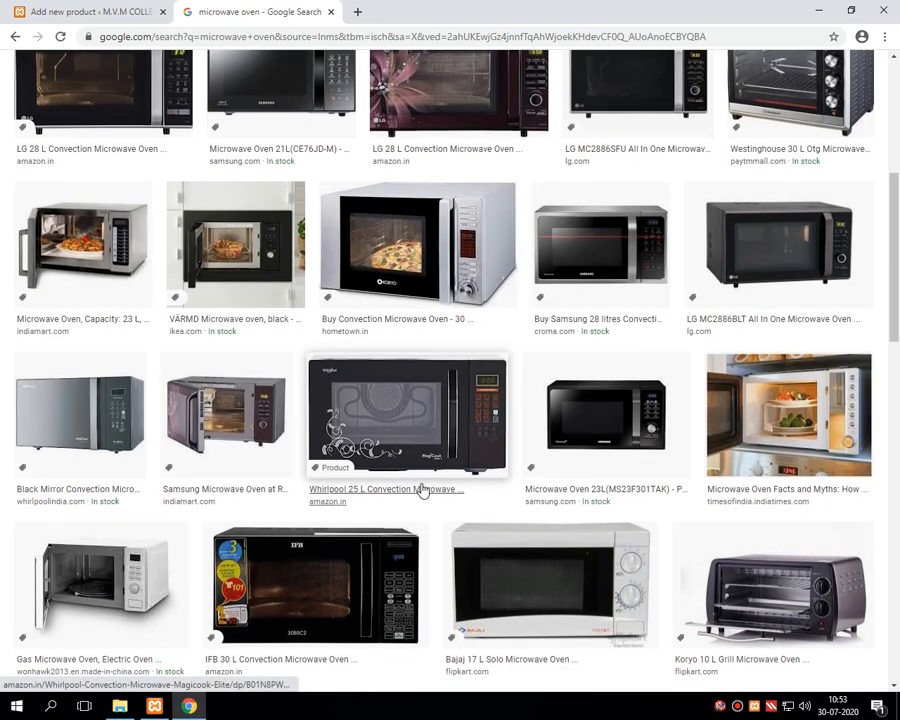
scroll(421, 490, "down", 6)
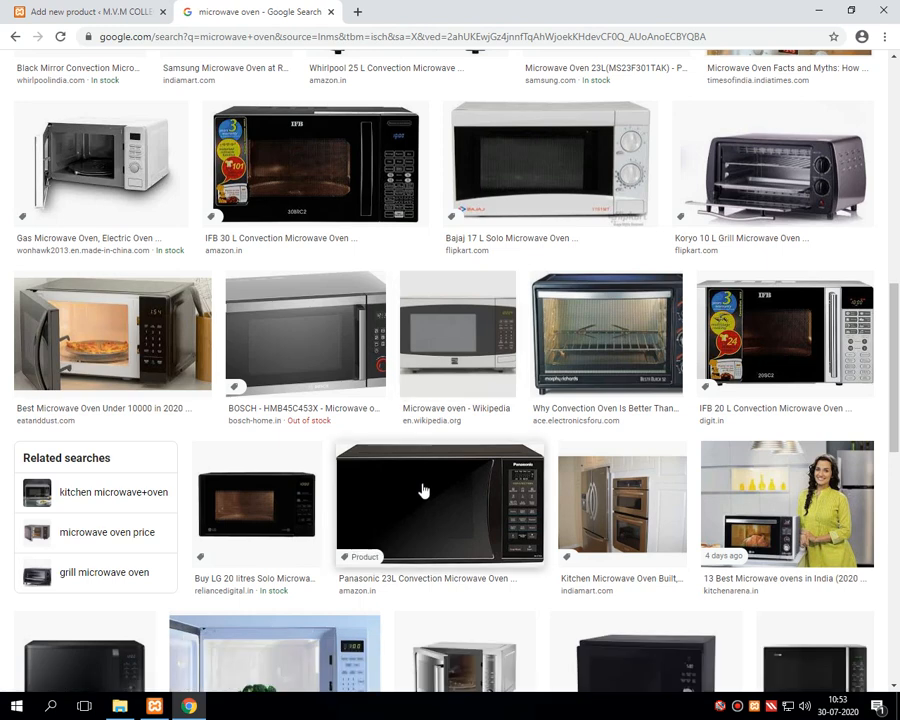
right_click(455, 348)
left_click(472, 354)
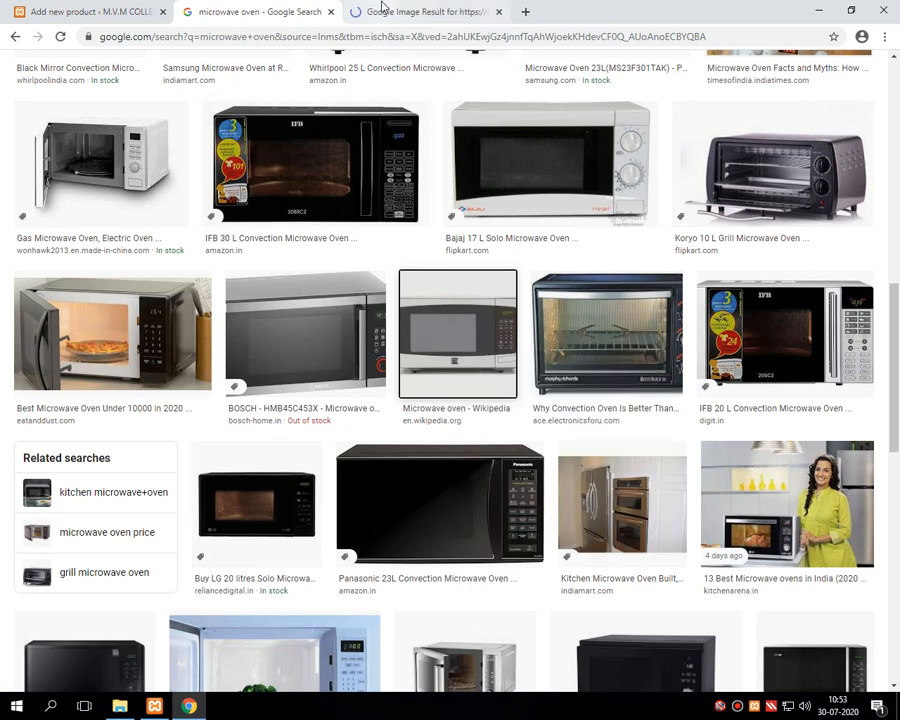
left_click(400, 11)
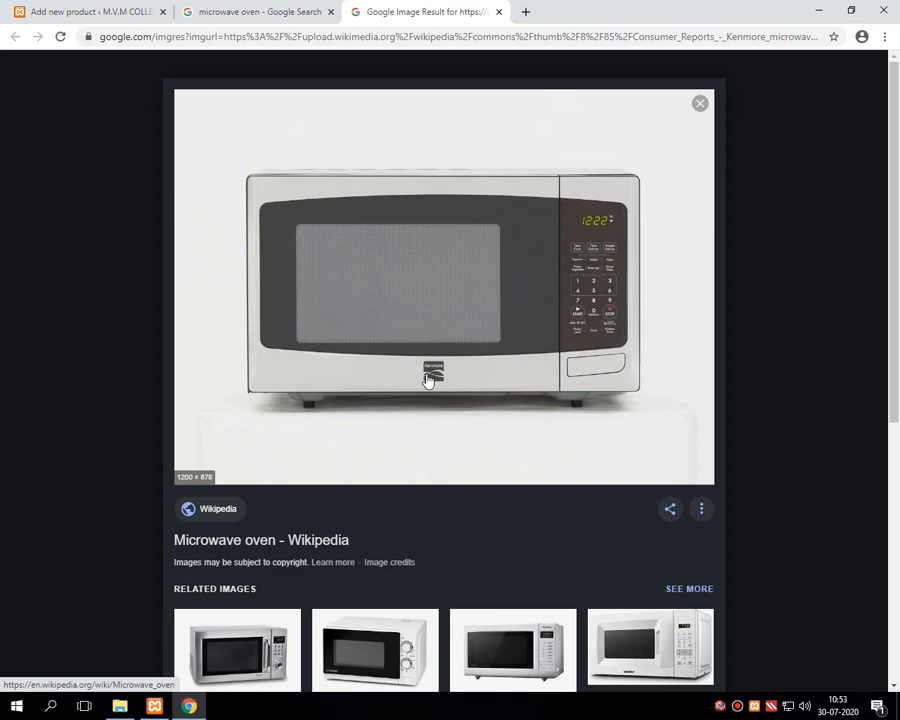
Step: Save the microwave image to the Desktop as micro.jpg and close the image and search tabs
right_click(423, 273)
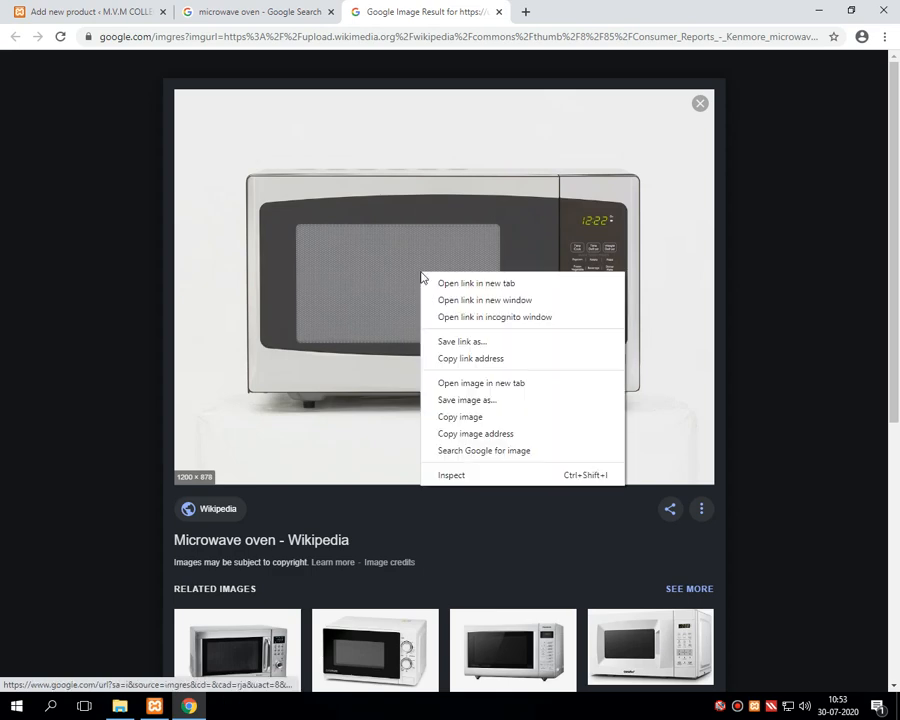
left_click(457, 401)
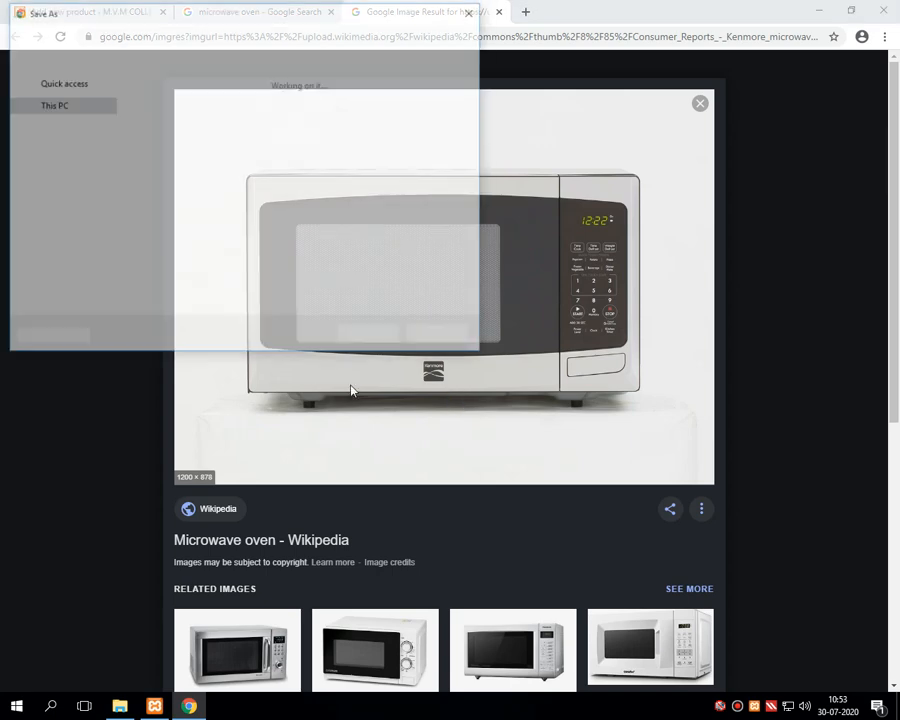
scroll(94, 137, "up", 3)
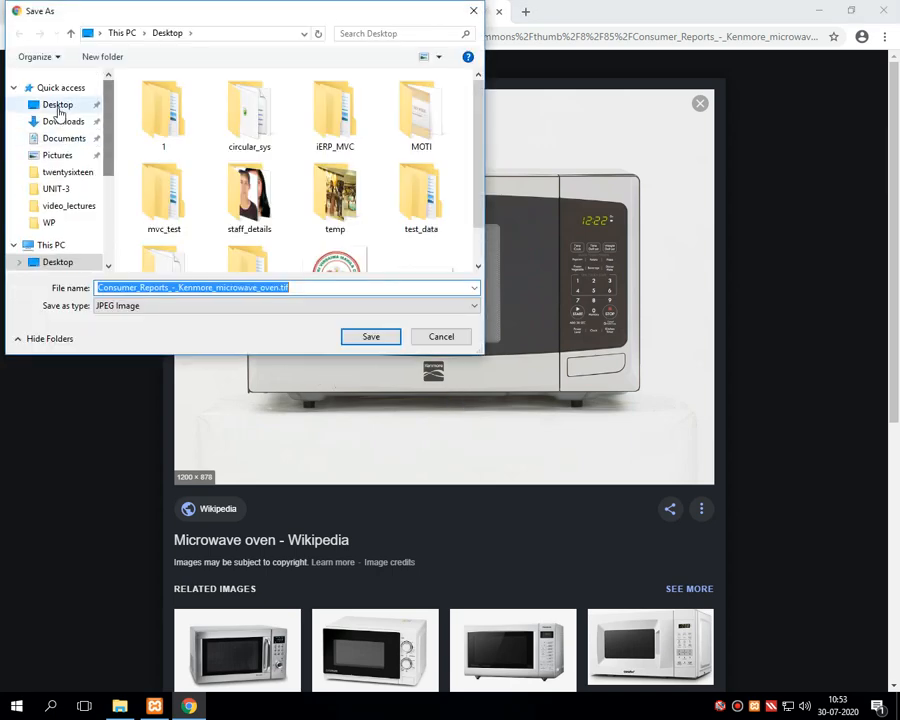
left_click(57, 106)
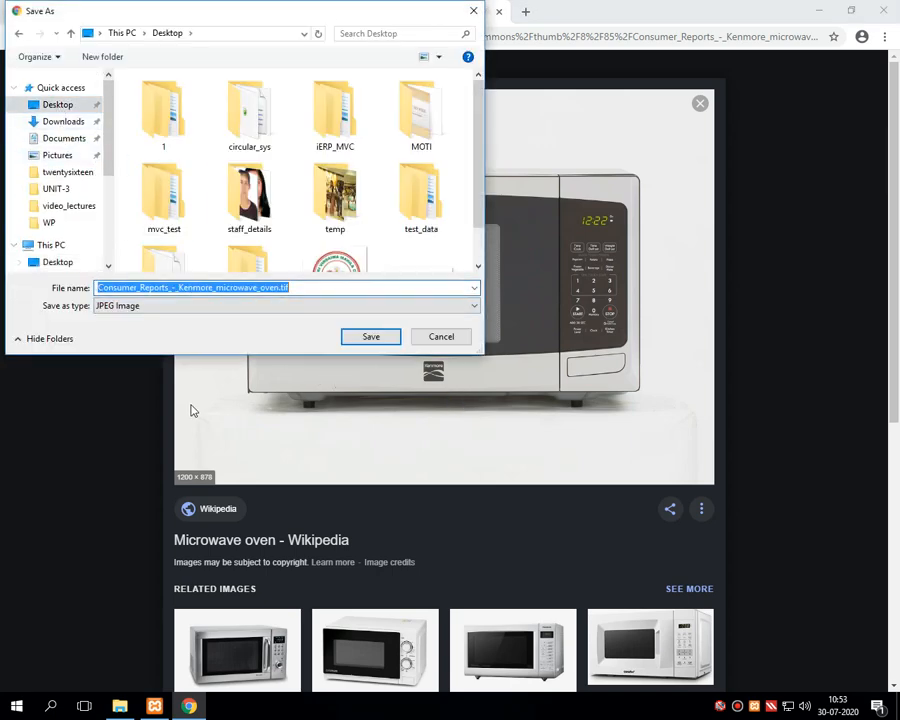
type("mi")
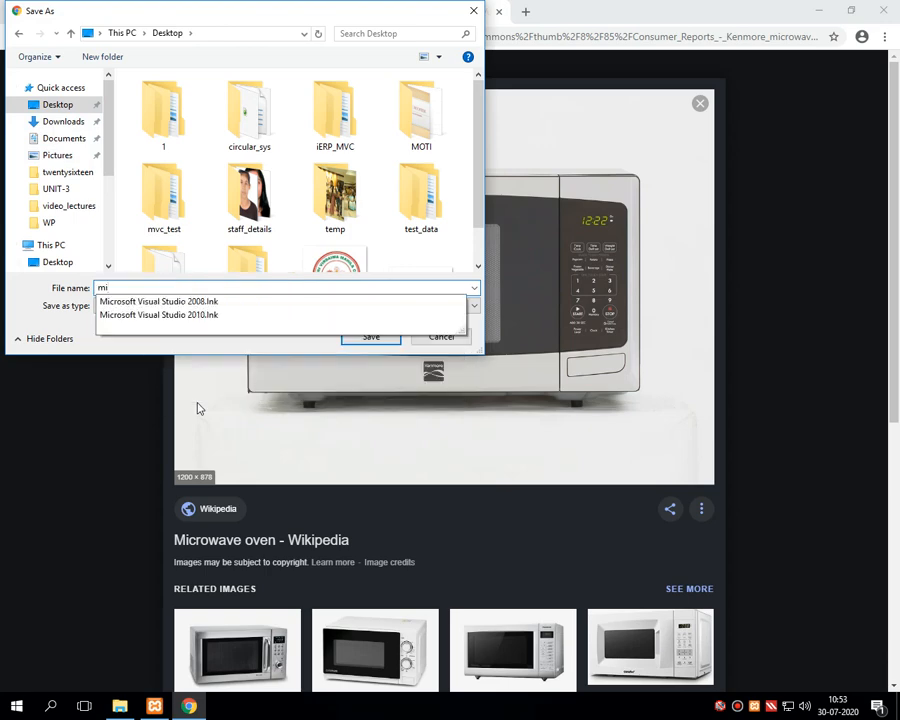
type("cro")
key("Return")
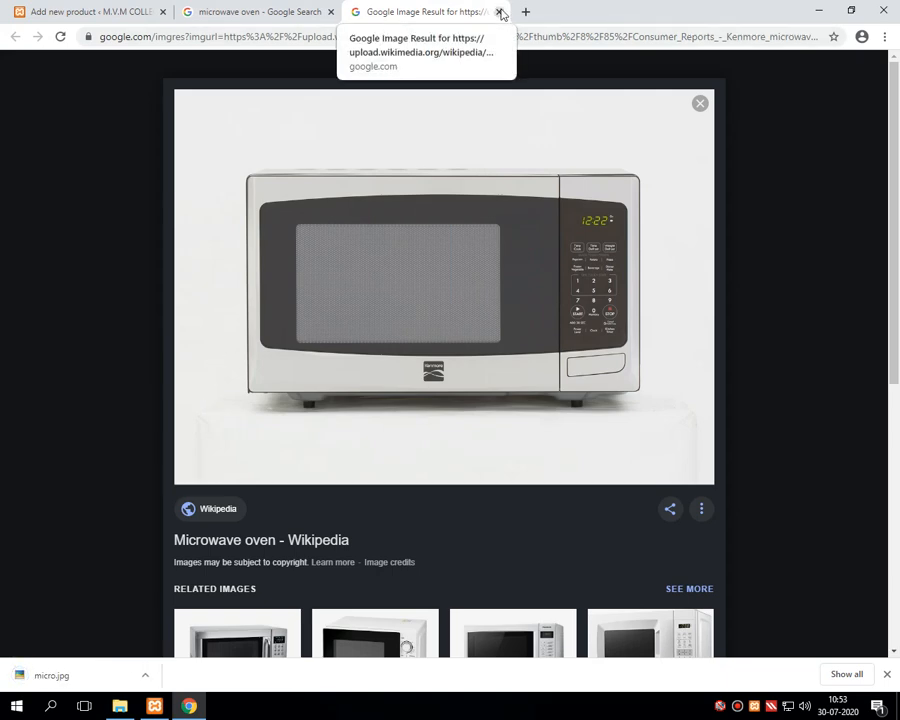
left_click(501, 13)
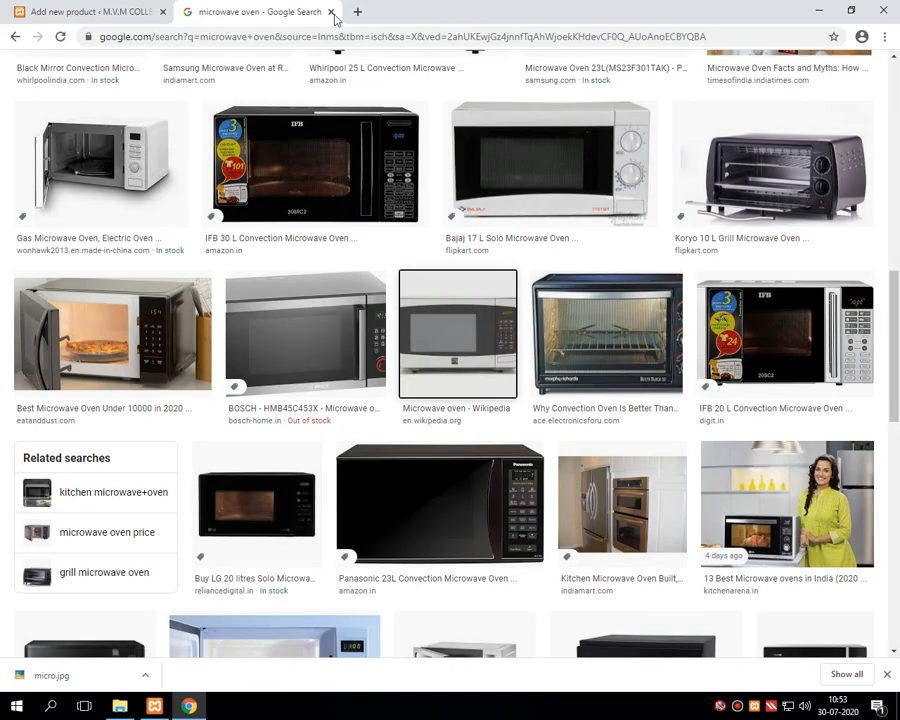
left_click(332, 13)
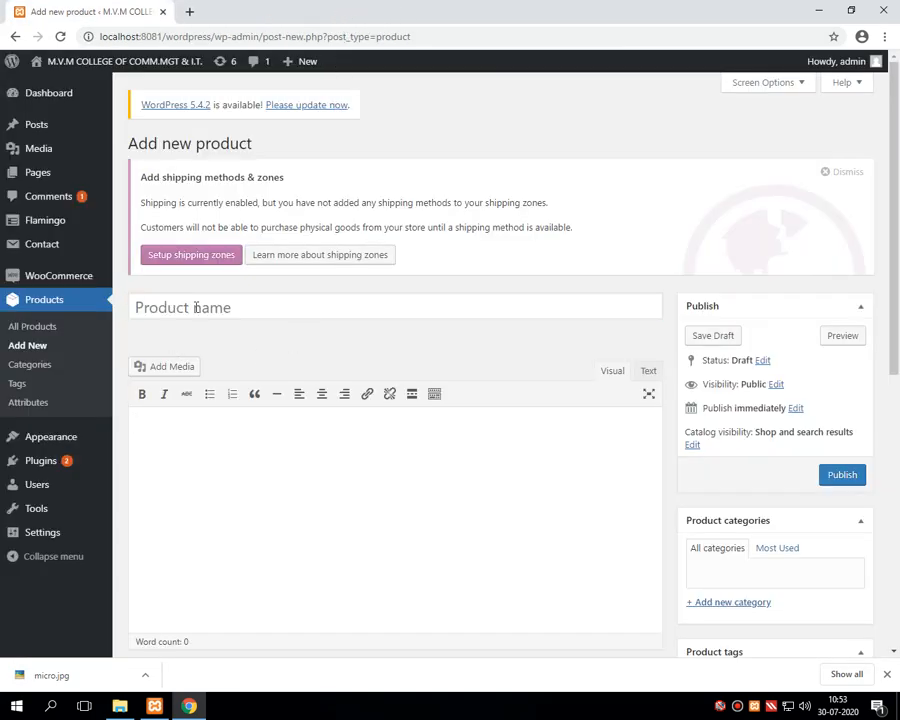
Step: Enter 'Micro wave oven' as the product name
left_click(201, 314)
type("Mi")
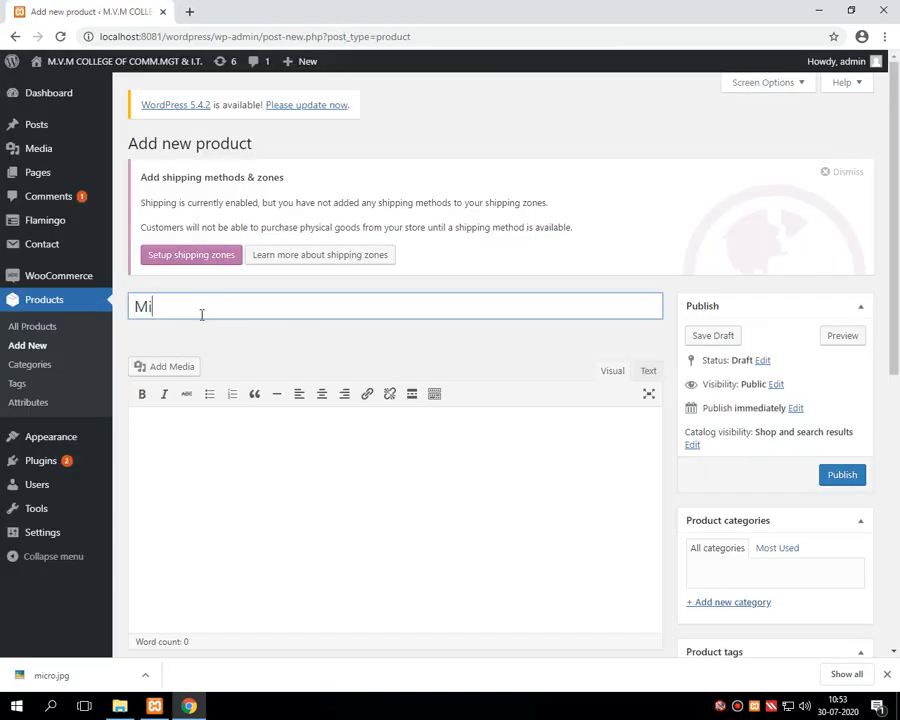
type("cro wave")
type("e")
key("BackSpace")
key("BackSpace")
key("BackSpace")
type("oven")
Step: Begin the description with 'stylist microwave oven for fullfilling'
left_click(189, 436)
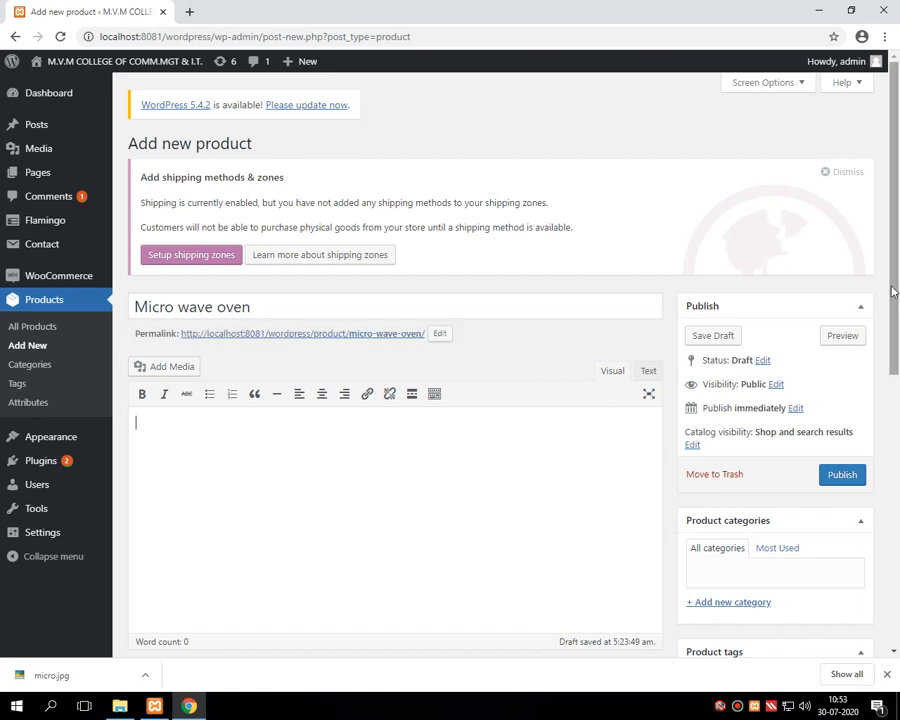
left_click_drag(888, 286, 898, 350)
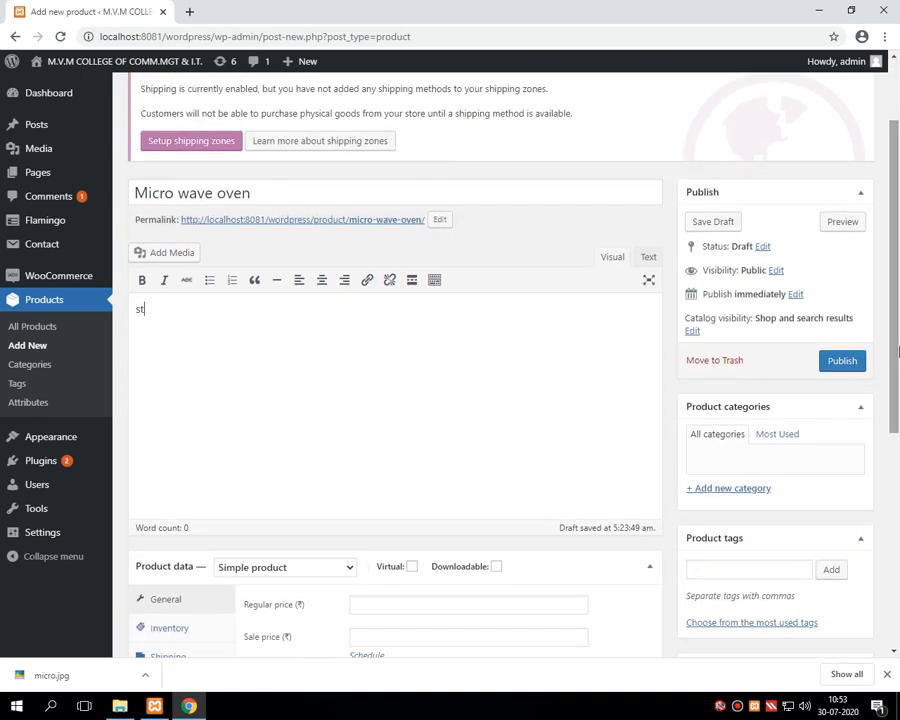
type("stylist microwave o")
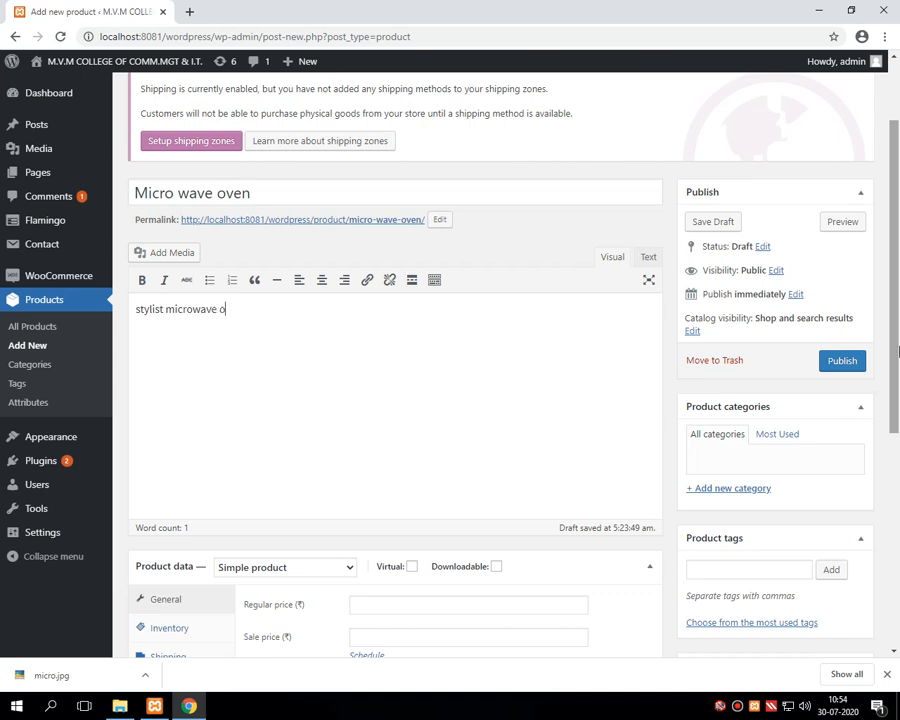
type("ve")
key("BackSpace")
type("ven for fullfilling")
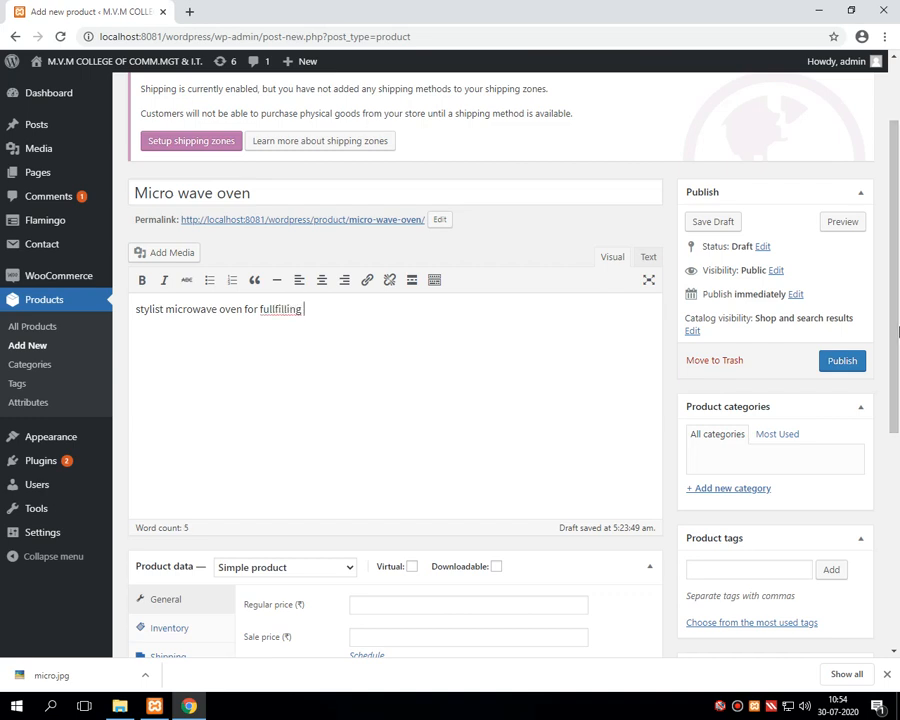
Step: Correct 'fulfilling' and 'kitchen' via spelling suggestions, finishing 'the kitchen requirement'
left_click(276, 313)
right_click(276, 313)
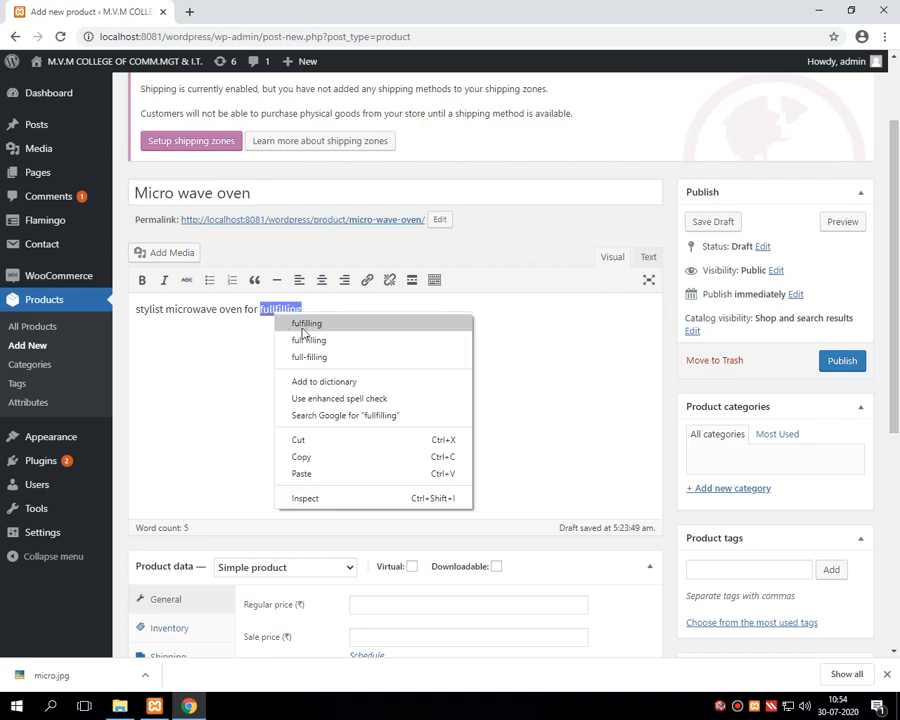
left_click(306, 322)
type("the")
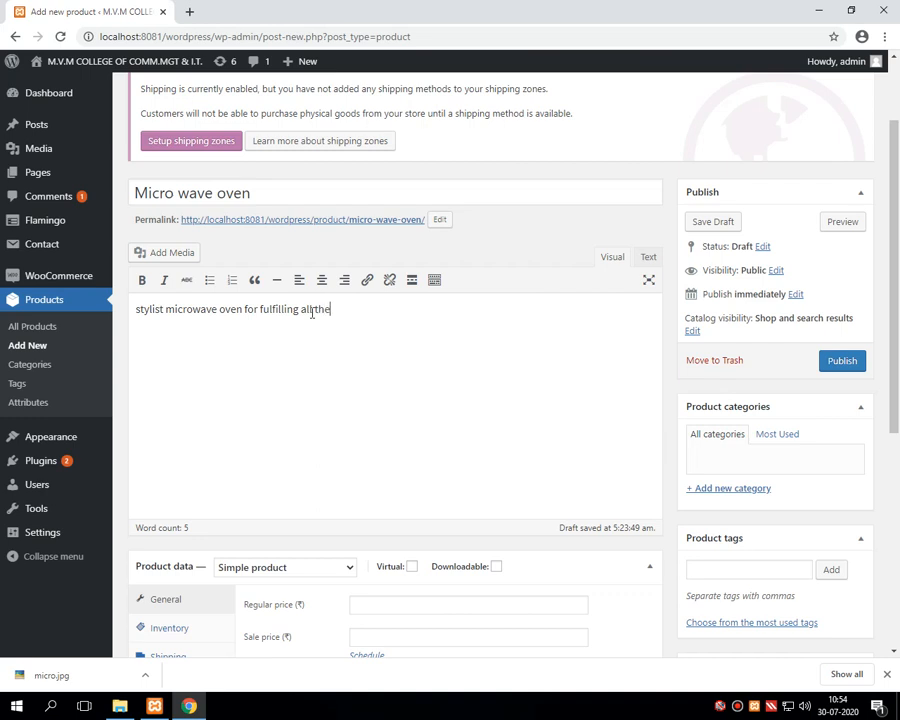
type("kitechen")
right_click(335, 311)
left_click(363, 323)
type("requirement")
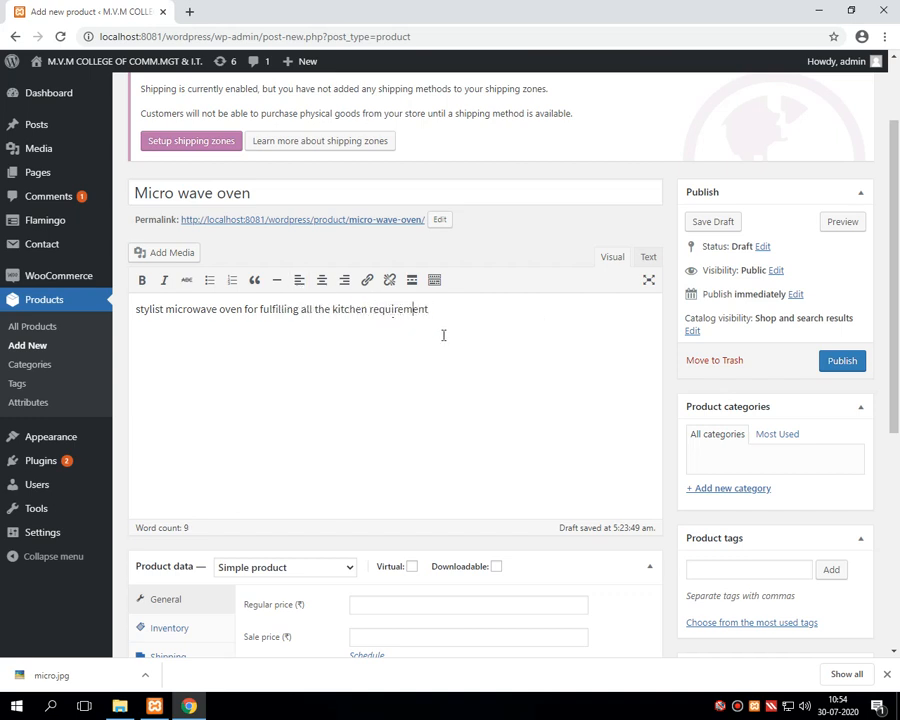
scroll(443, 335, "down", 3)
scroll(358, 234, "up", 2)
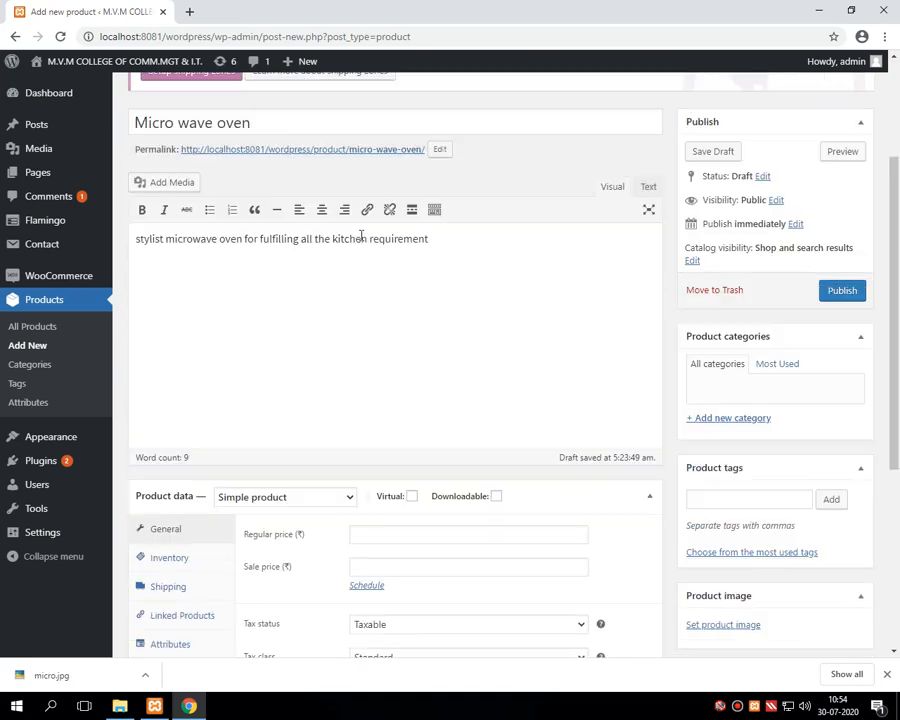
scroll(361, 236, "down", 2)
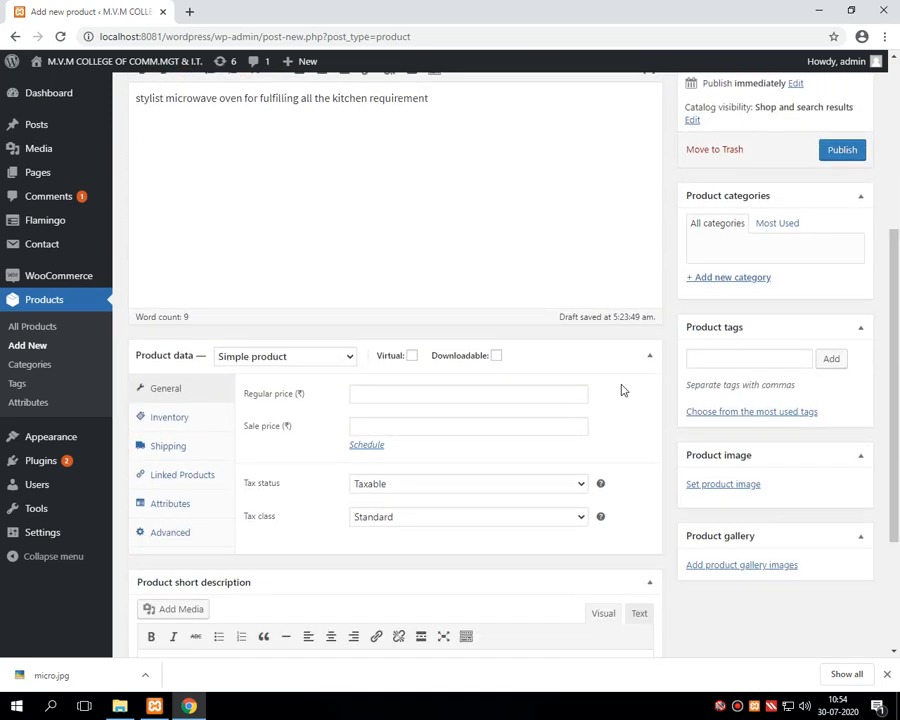
Step: Upload micro.jpg from the Desktop and set it as the product image
left_click(722, 487)
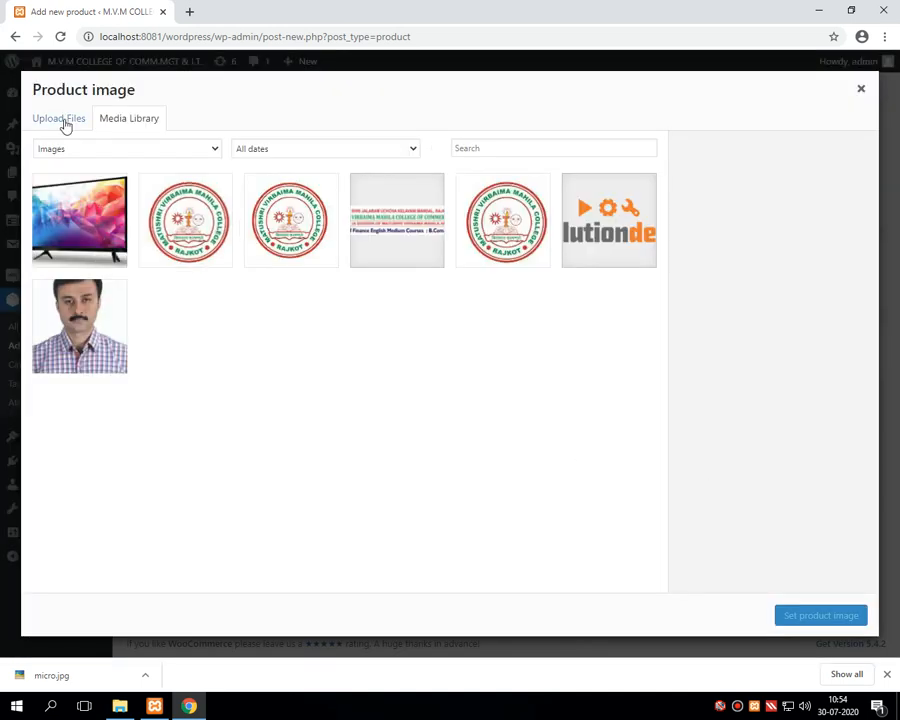
left_click(64, 122)
left_click(456, 343)
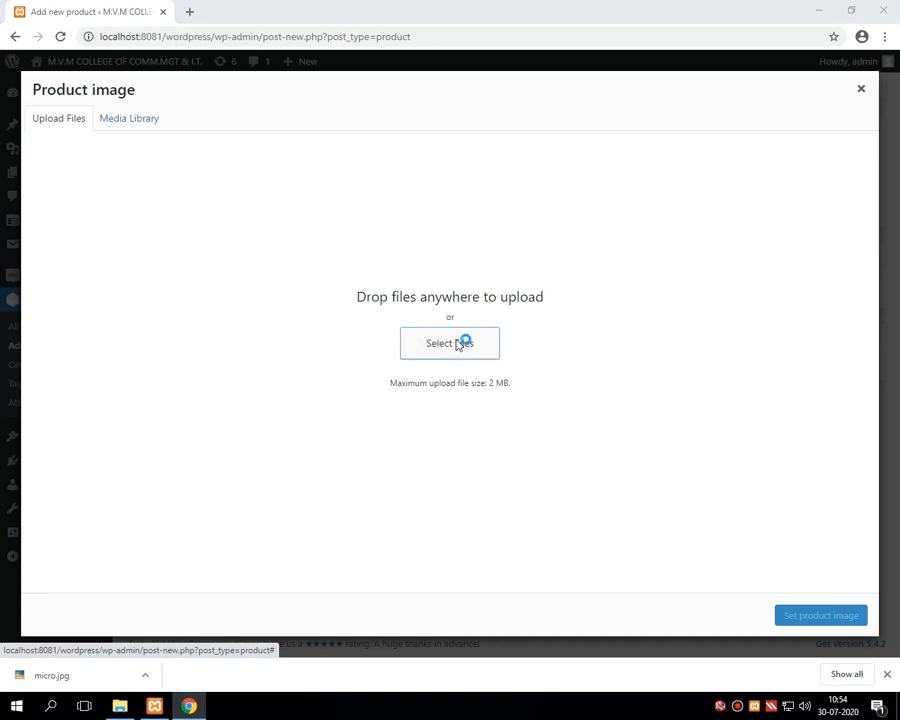
scroll(102, 132, "up", 2)
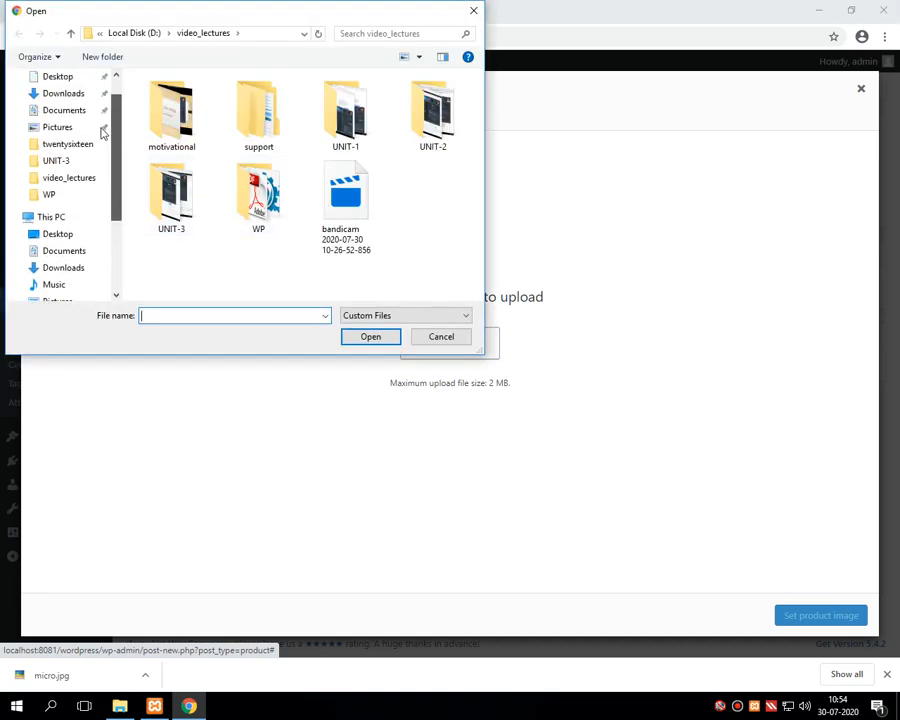
scroll(102, 132, "up", 1)
left_click(58, 104)
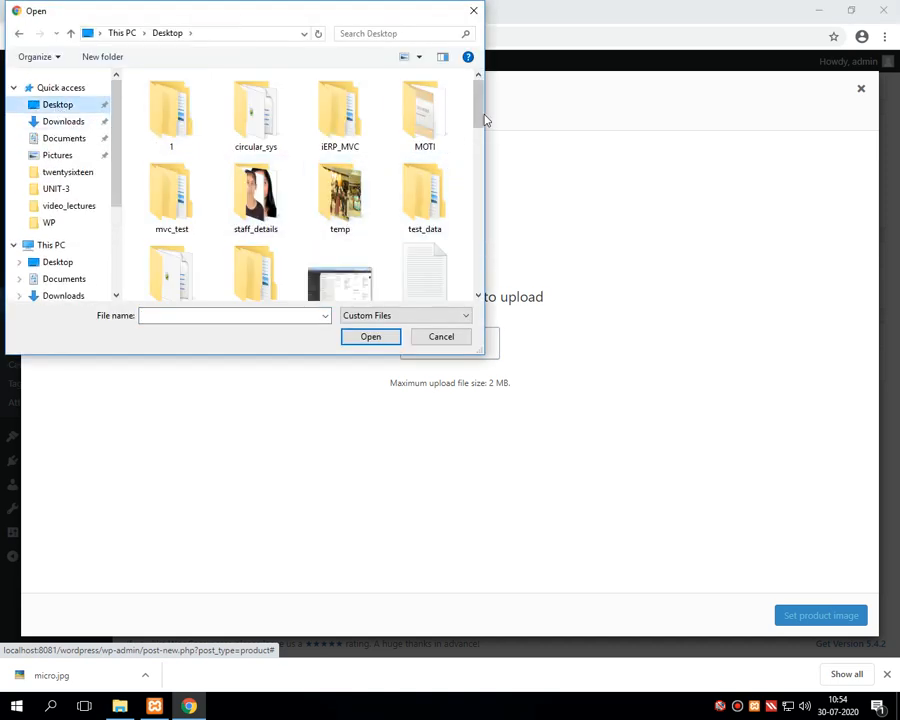
left_click_drag(484, 120, 488, 213)
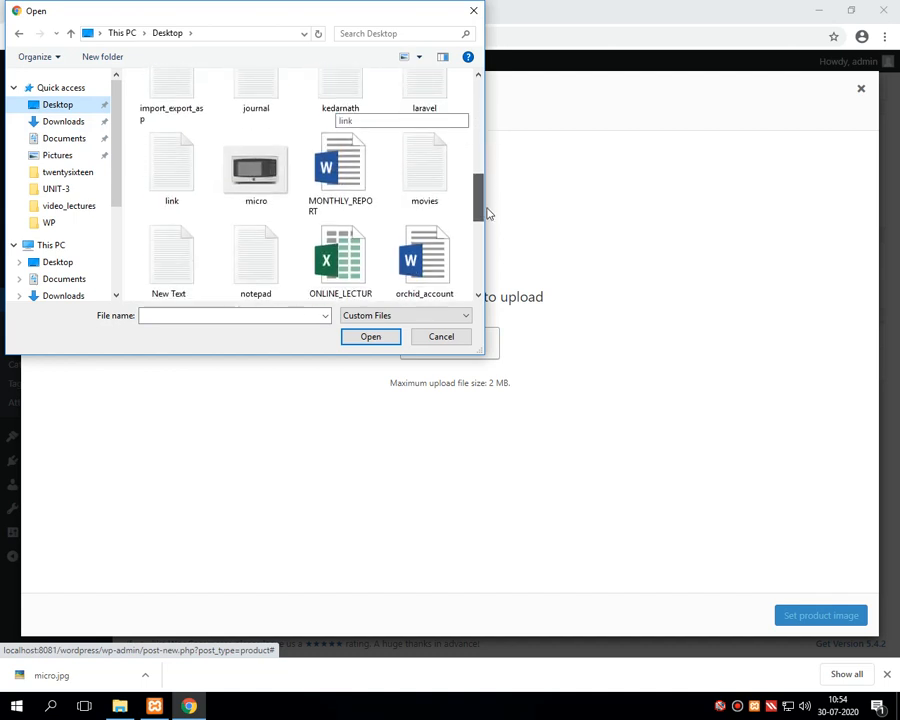
double_click(250, 200)
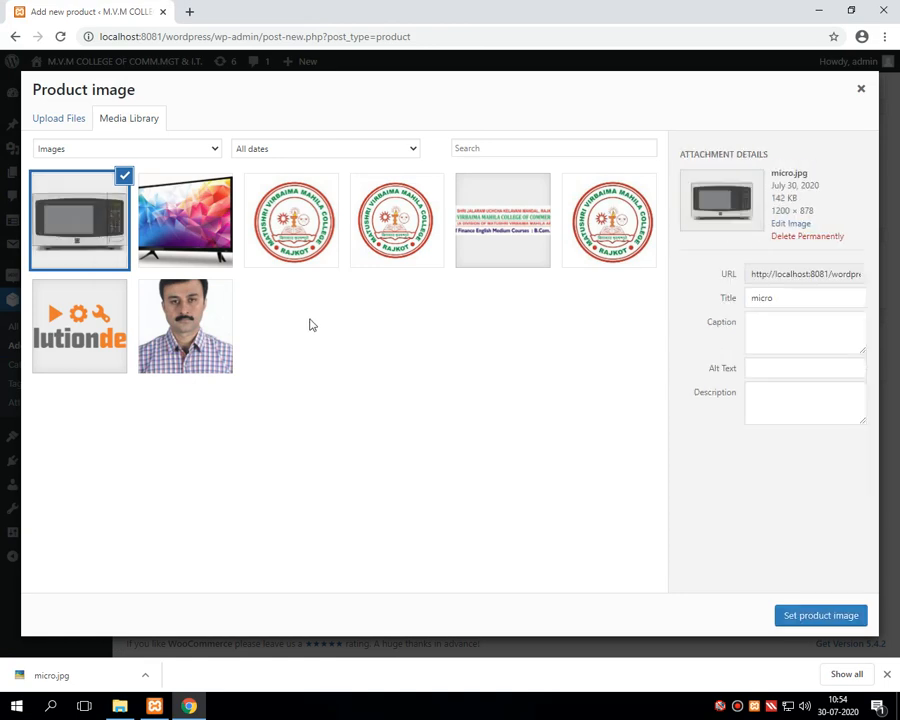
left_click(808, 620)
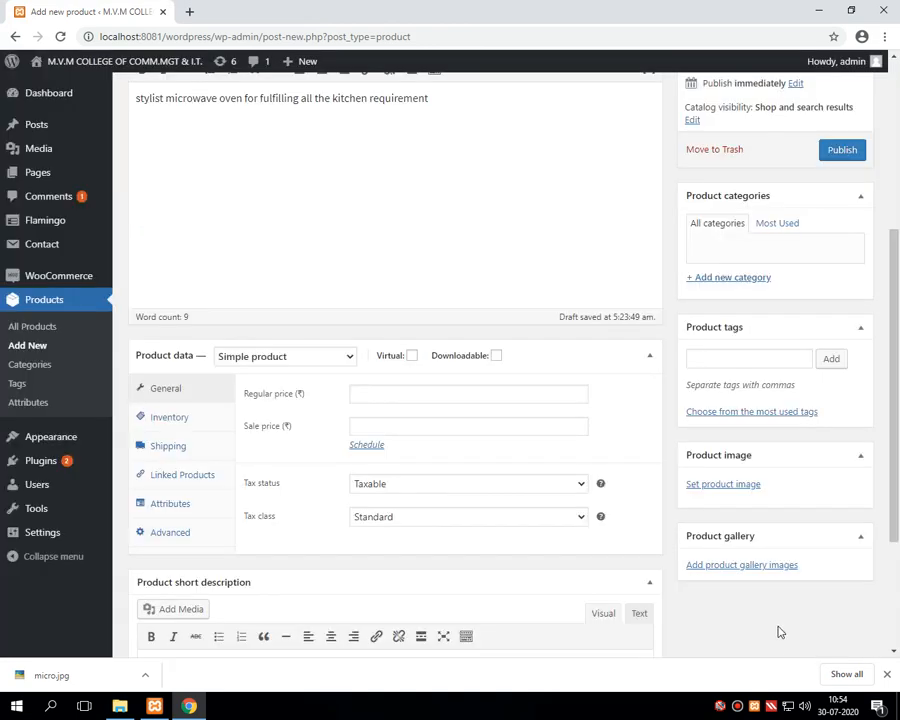
left_click_drag(892, 444, 894, 532)
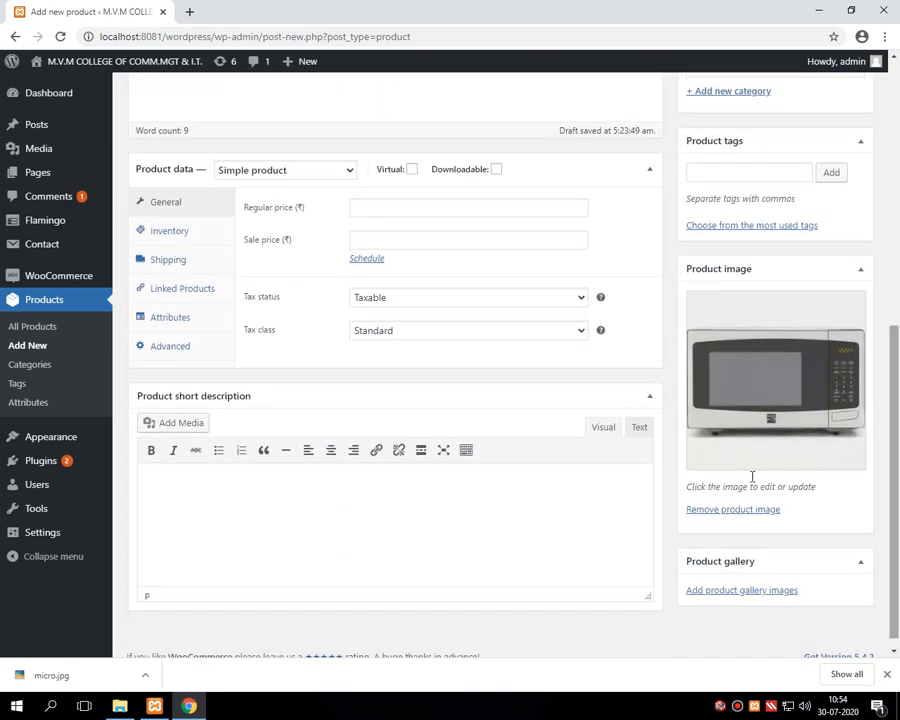
left_click(413, 210)
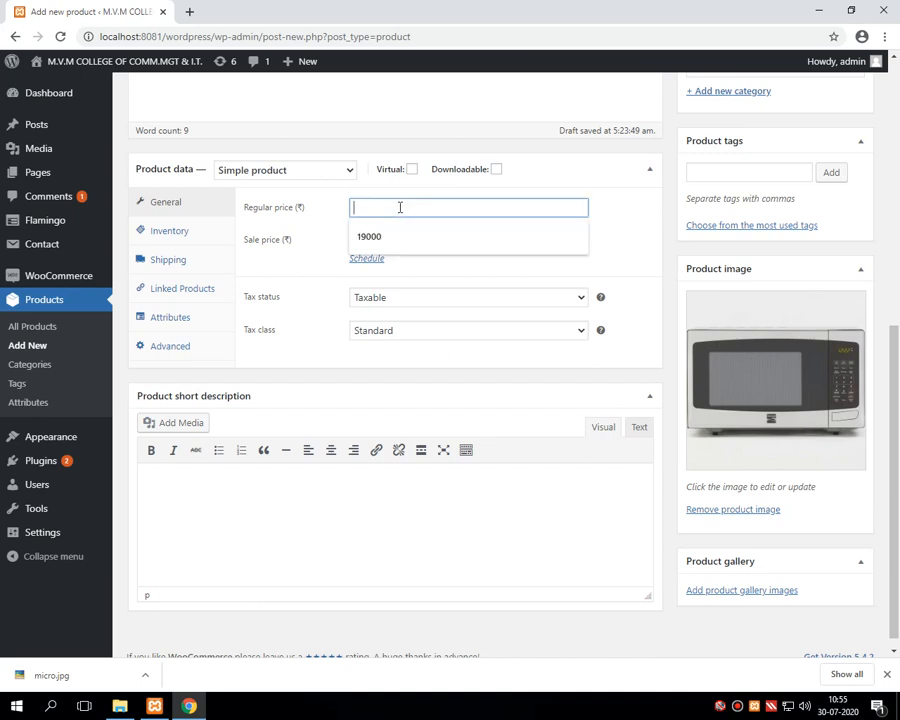
Step: Give the product a regular price of 6500 and a sale price of 6000
type("6500")
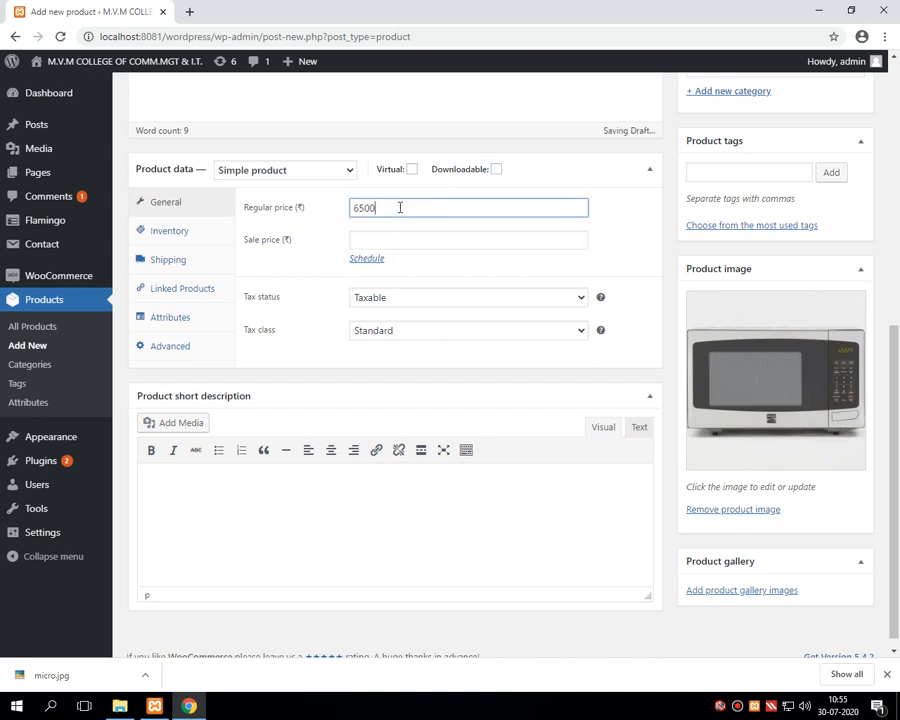
left_click(382, 237)
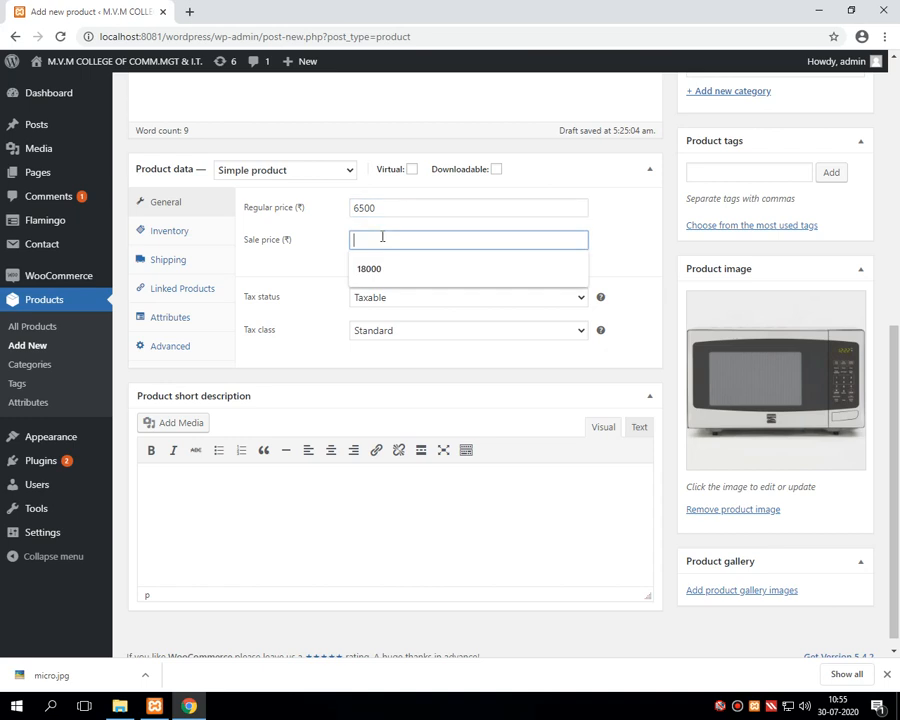
type("6000")
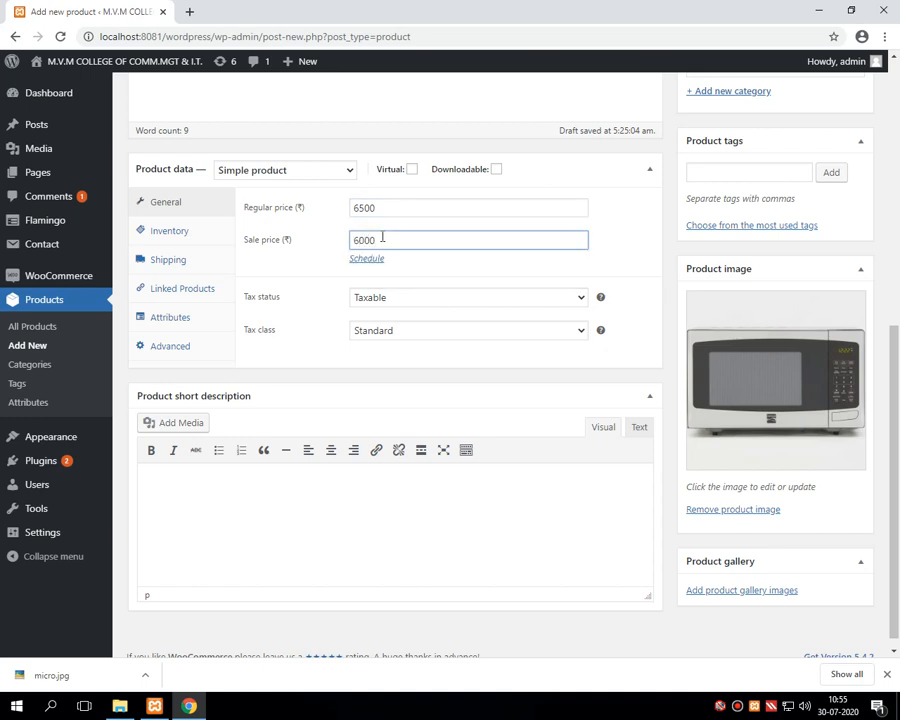
Step: Keep tax status Taxable and tax class Standard
left_click(396, 300)
left_click(396, 300)
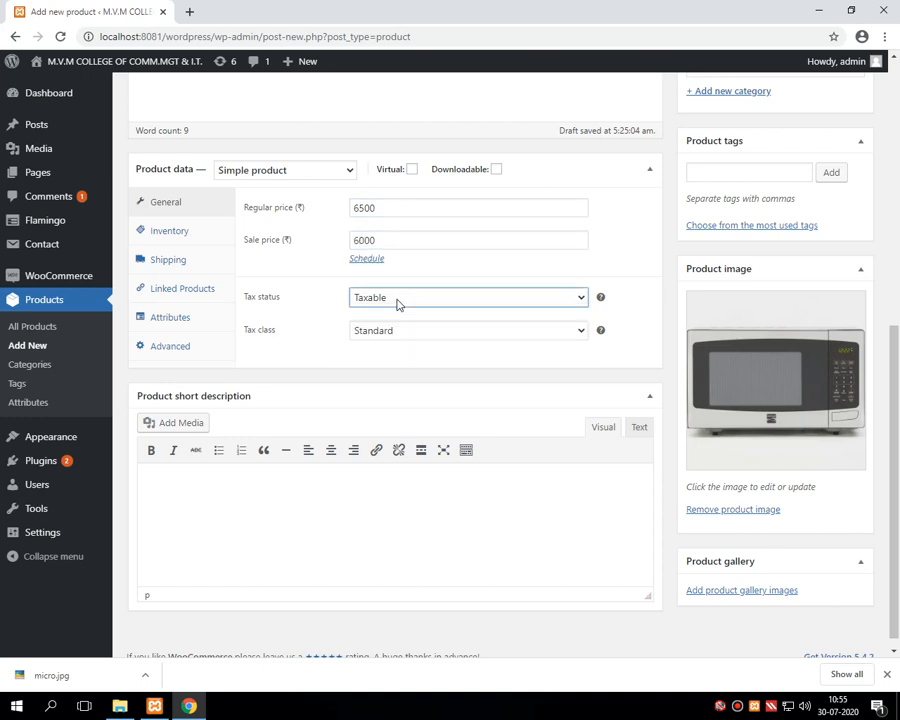
left_click(397, 335)
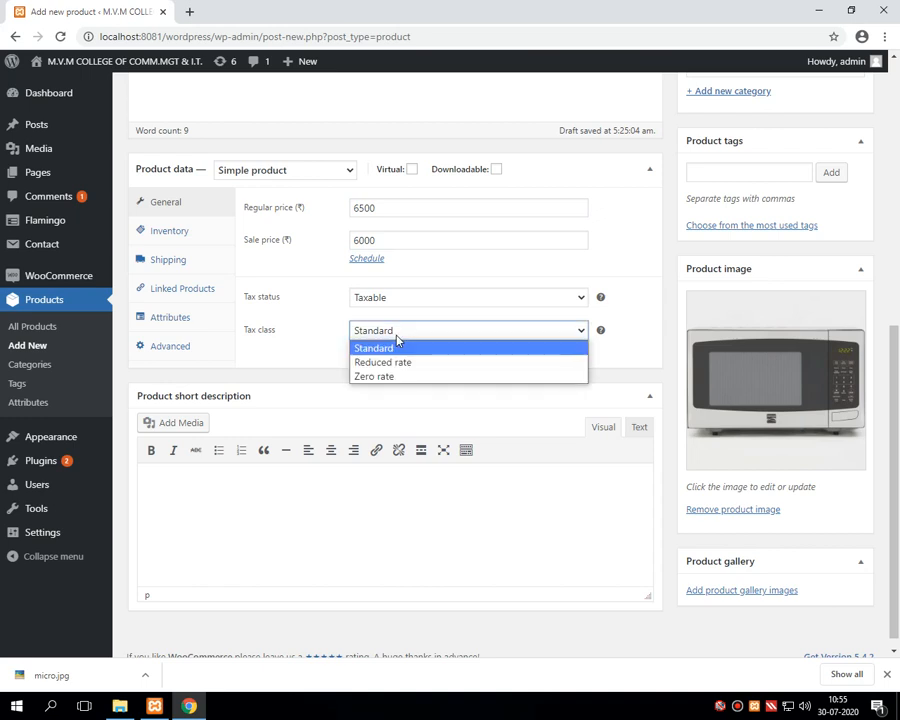
left_click(392, 328)
left_click(388, 300)
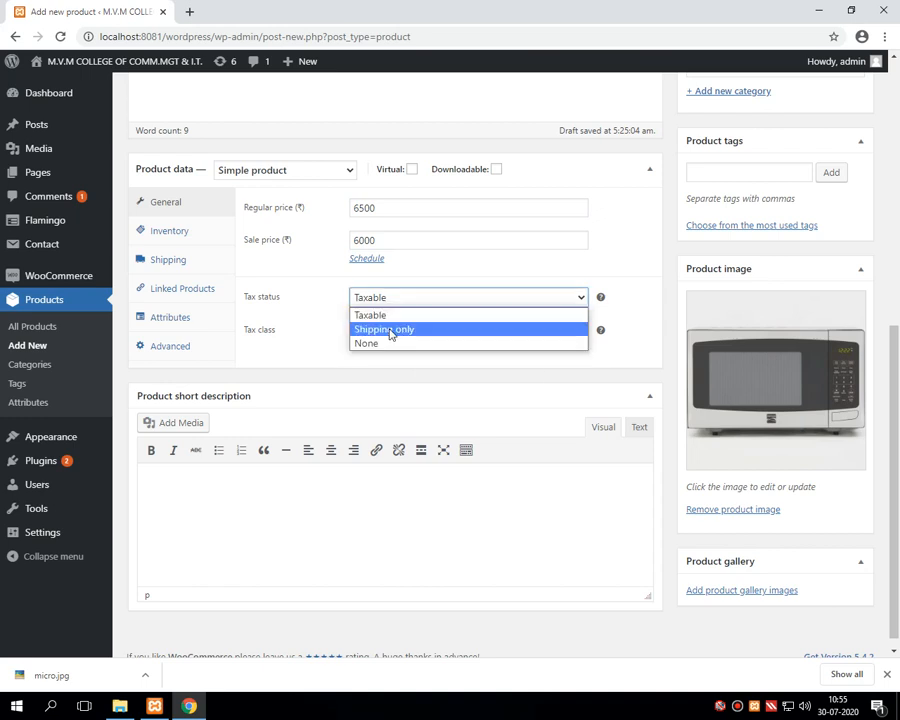
left_click(390, 332)
left_click(388, 332)
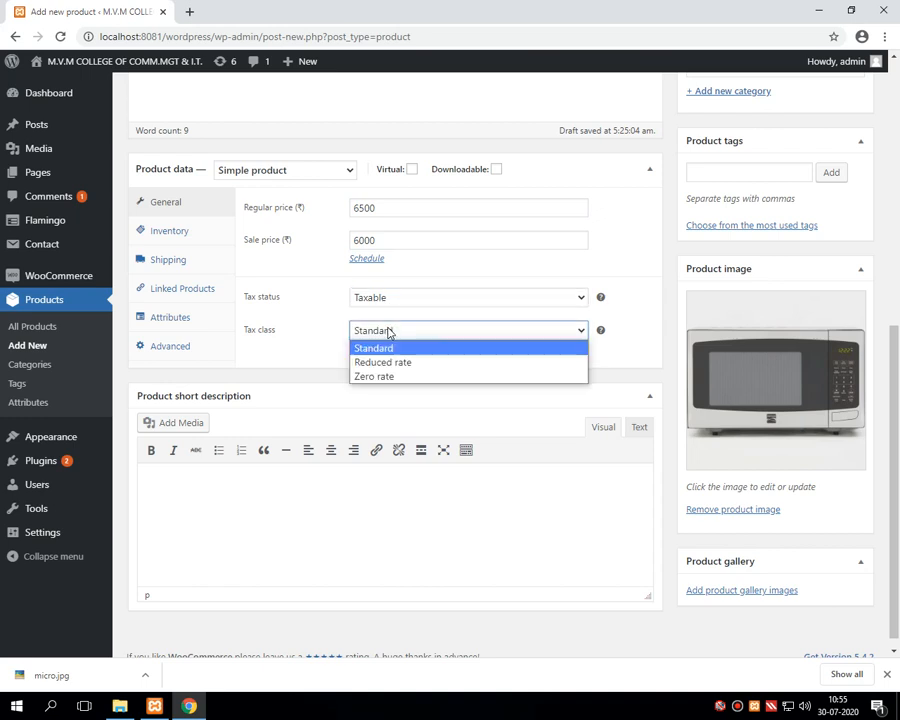
left_click(390, 333)
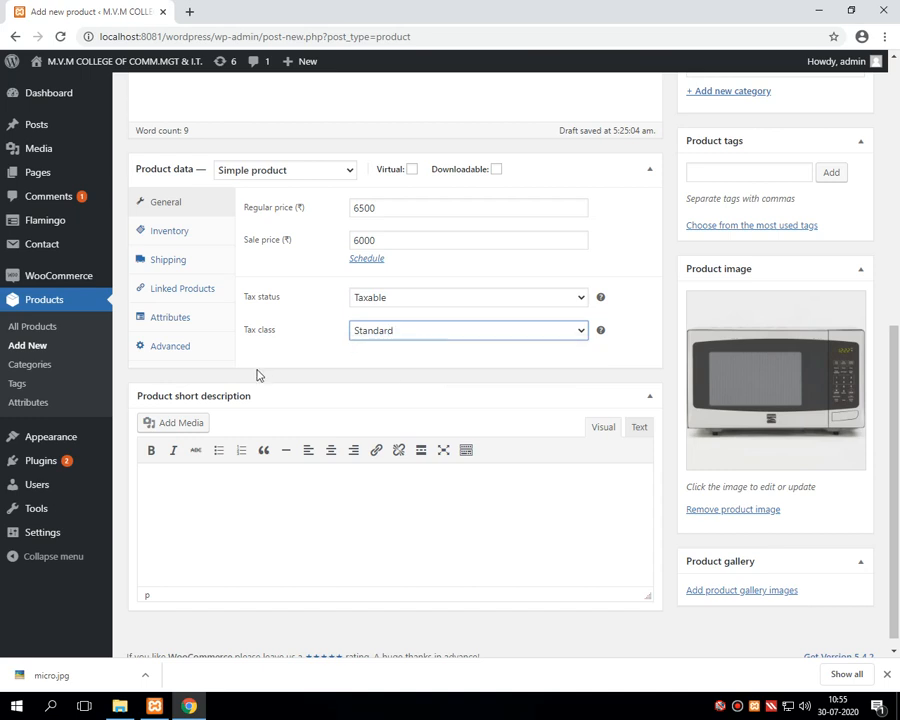
left_click(158, 265)
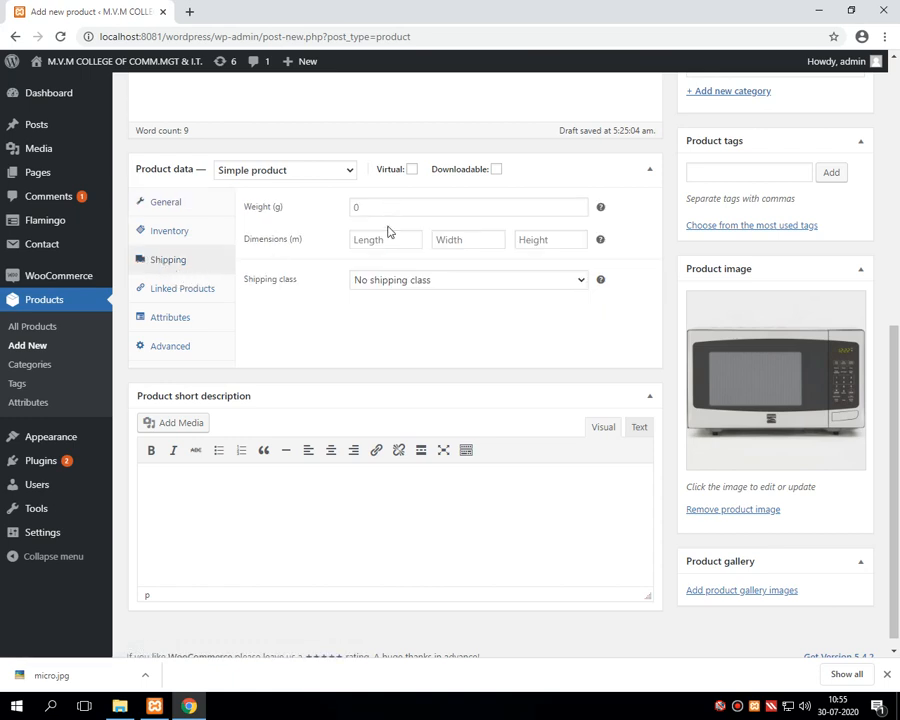
Step: Keep 'No shipping class' for the product
left_click(400, 282)
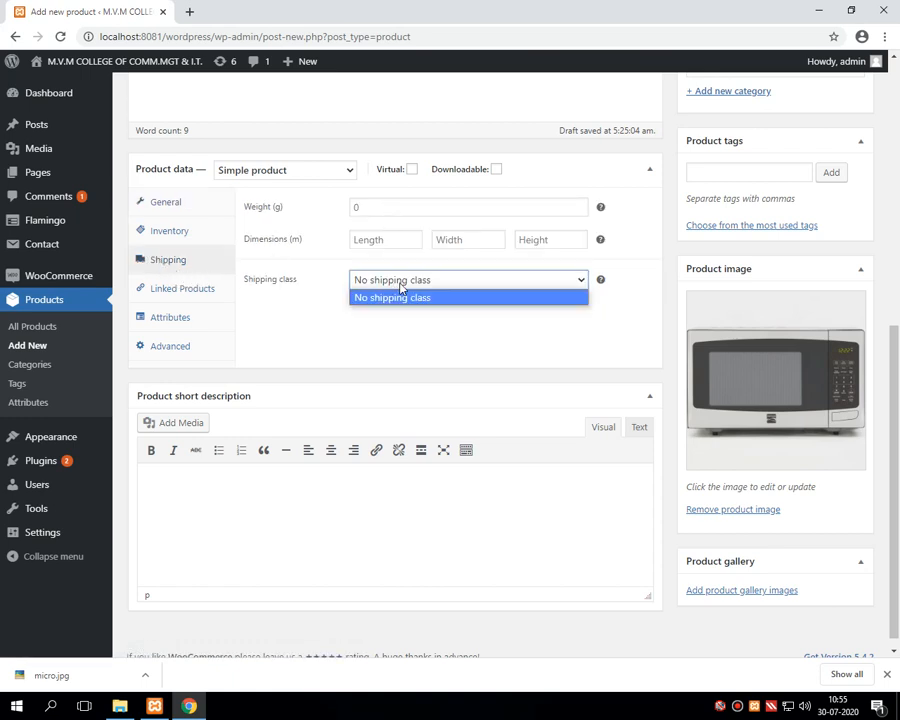
left_click(400, 282)
scroll(400, 287, "up", 1)
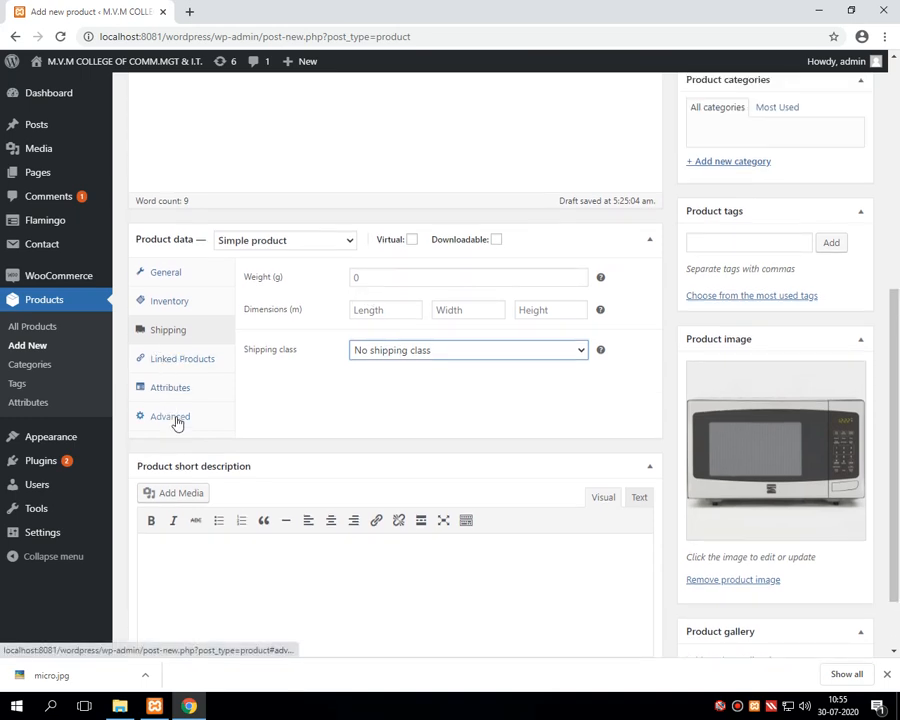
scroll(176, 421, "down", 1)
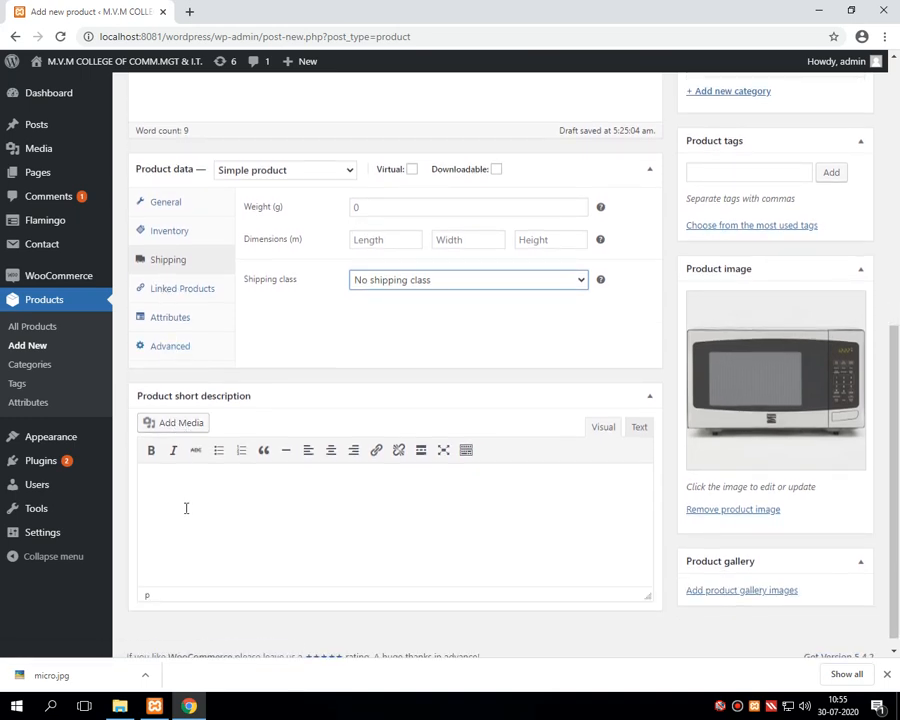
Step: Write the short description 'this is test for creating new product for selling'
left_click(185, 507)
type("thius")
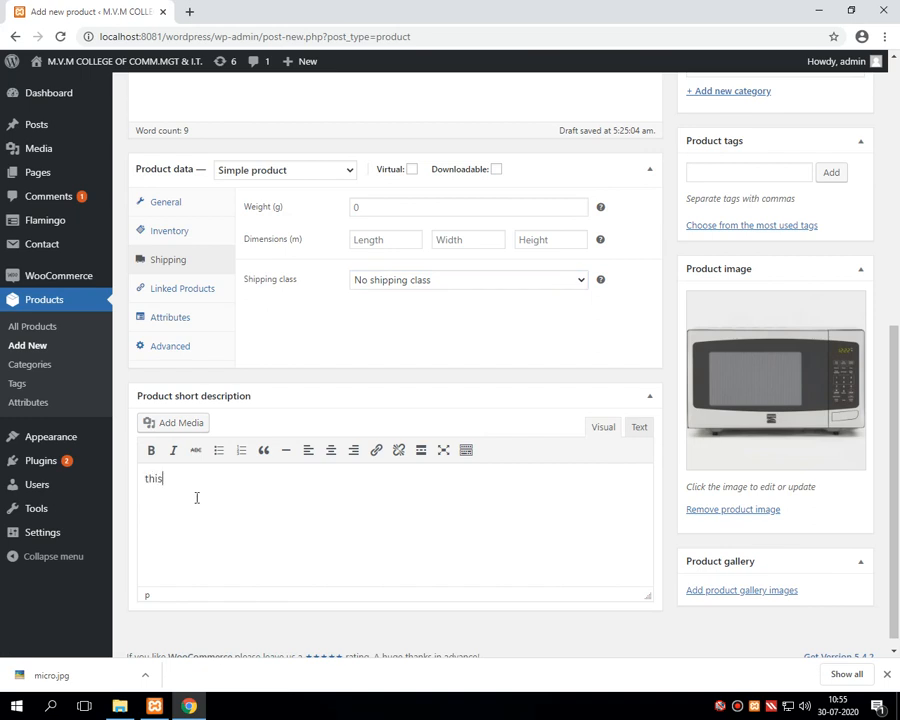
type("s test for creating new producxt")
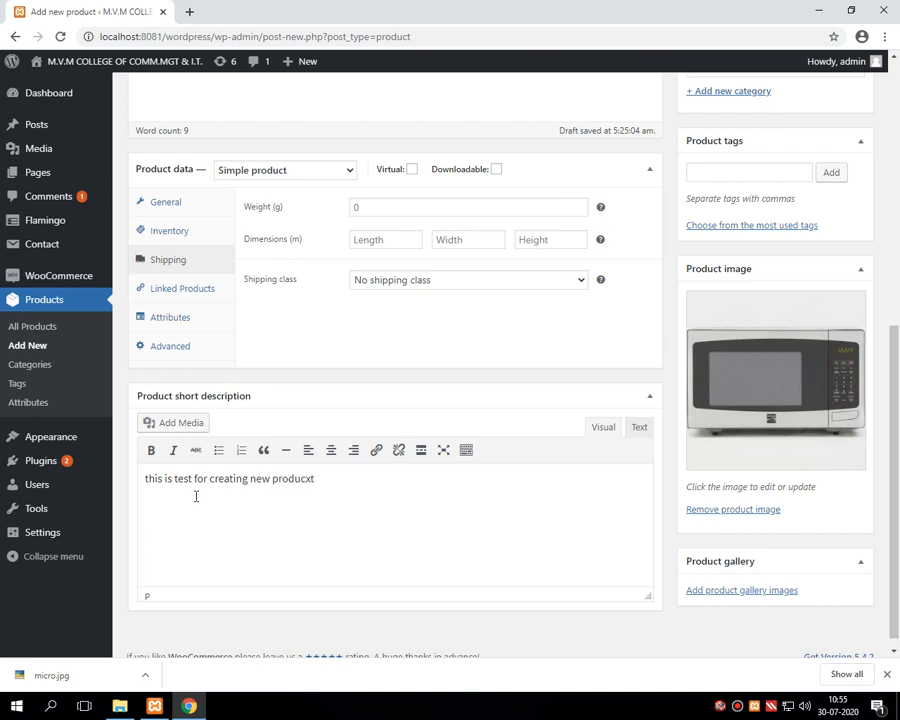
type(" for selling")
left_click_drag(897, 510, 897, 383)
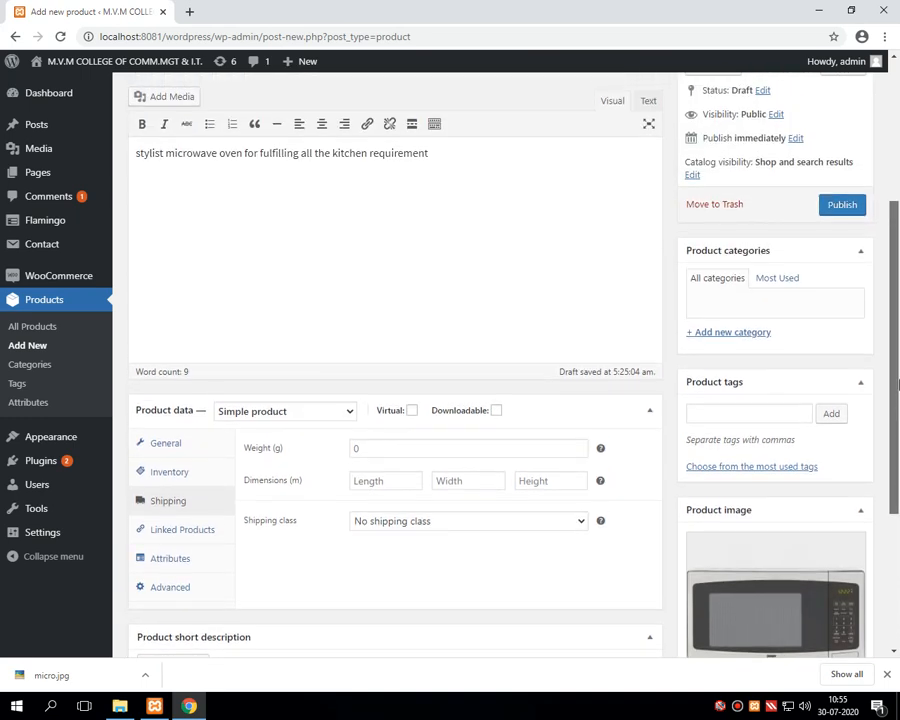
left_click(312, 412)
left_click(312, 412)
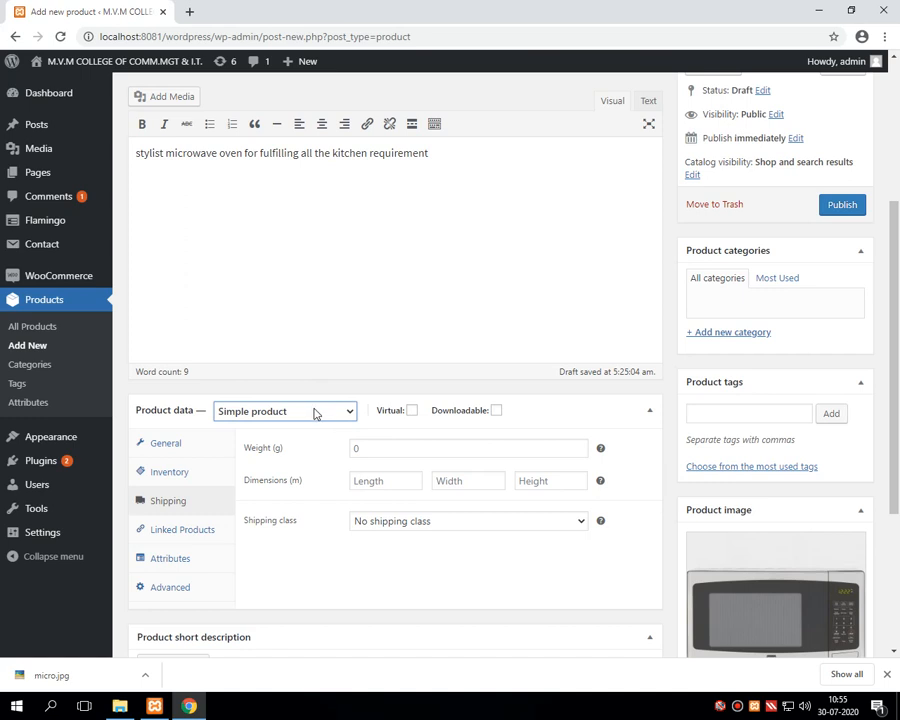
scroll(272, 440, "down", 1)
left_click(178, 406)
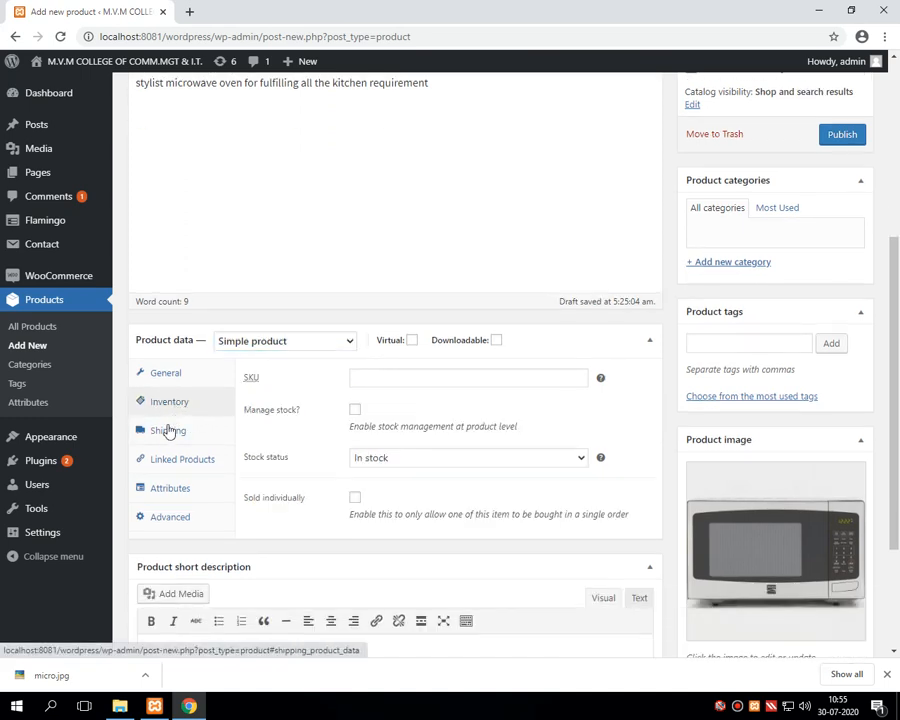
left_click(168, 440)
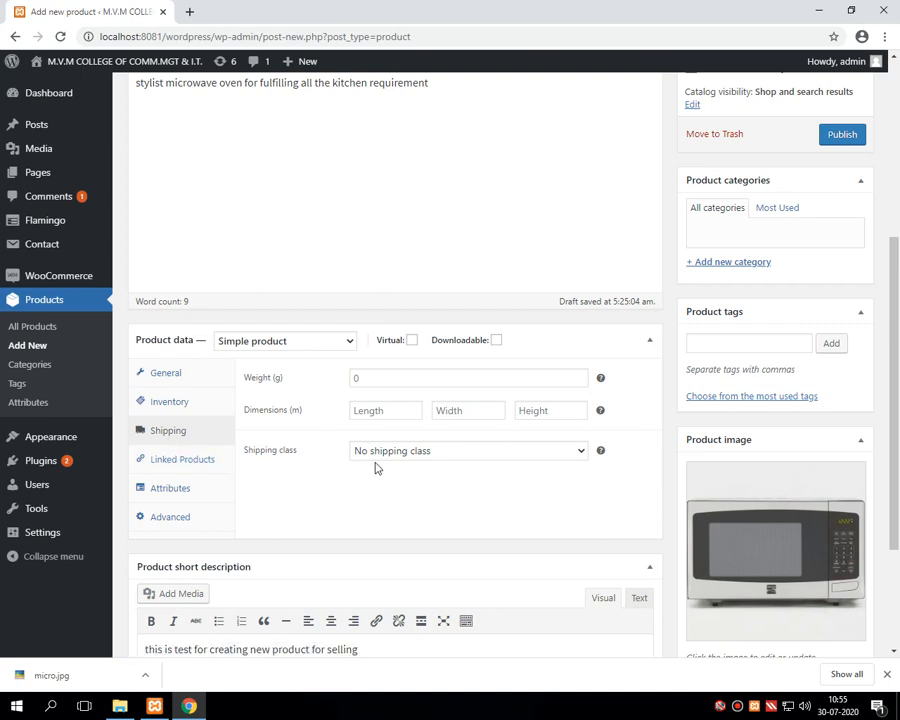
left_click(170, 490)
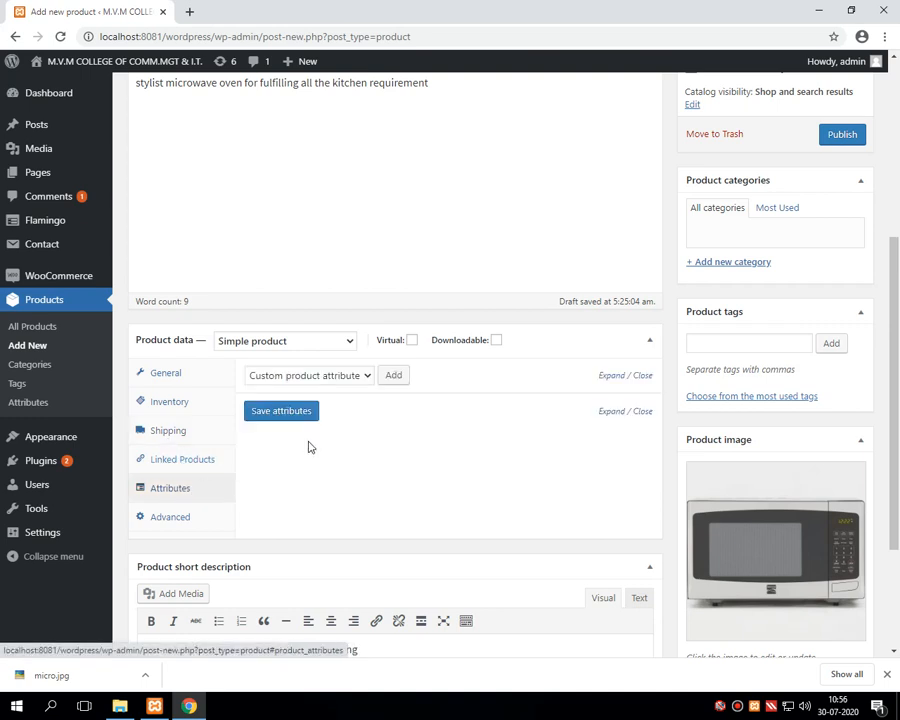
left_click(345, 377)
left_click(191, 525)
left_click(191, 525)
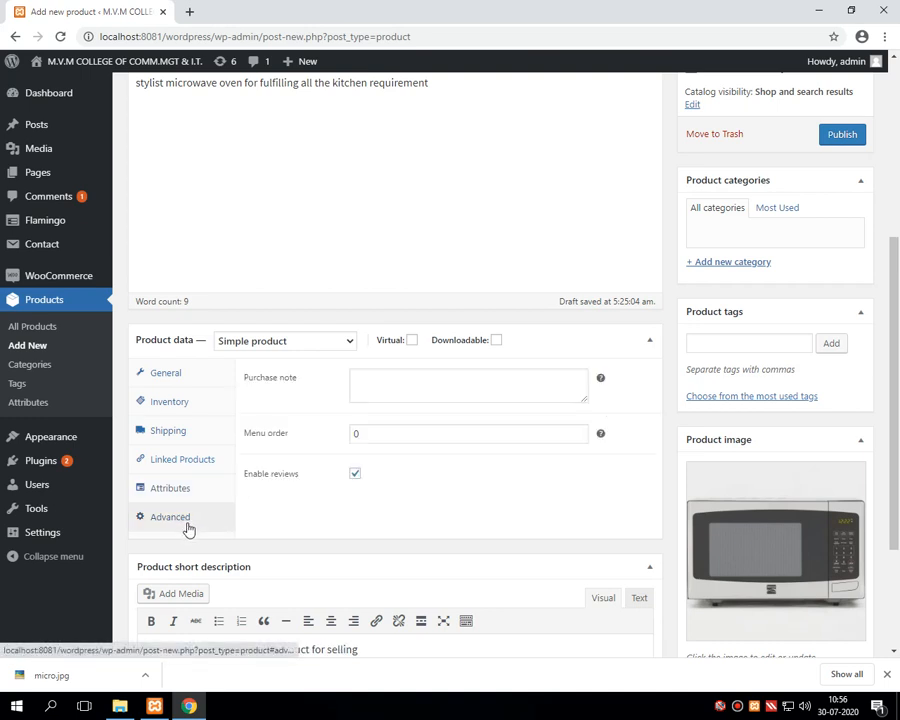
left_click(186, 438)
scroll(376, 418, "up", 3)
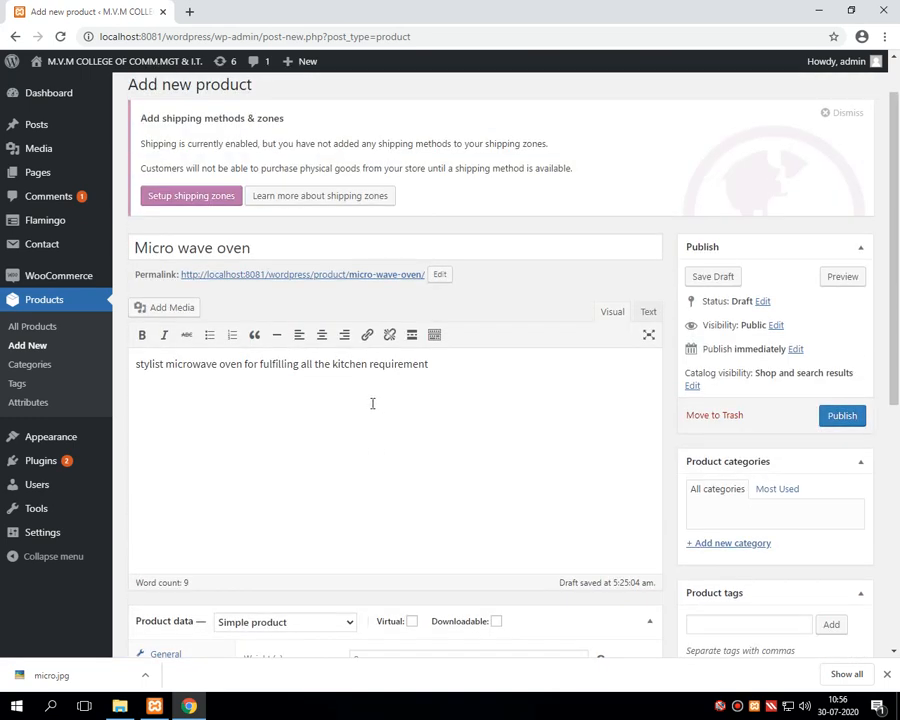
Step: Publish the Micro wave oven product and open its permalink in a new tab
left_click(843, 416)
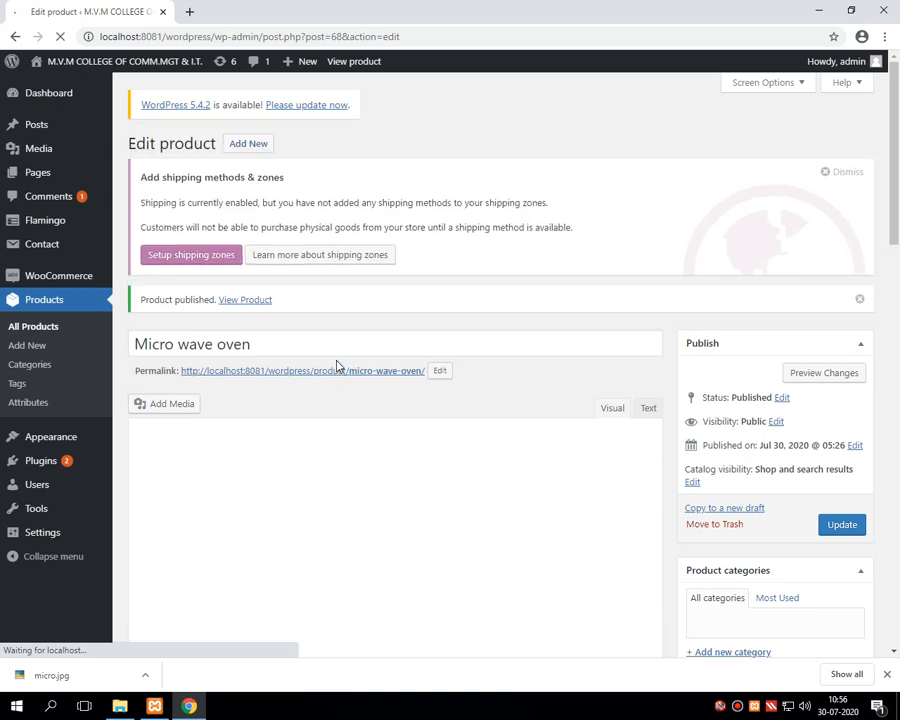
left_click(332, 376)
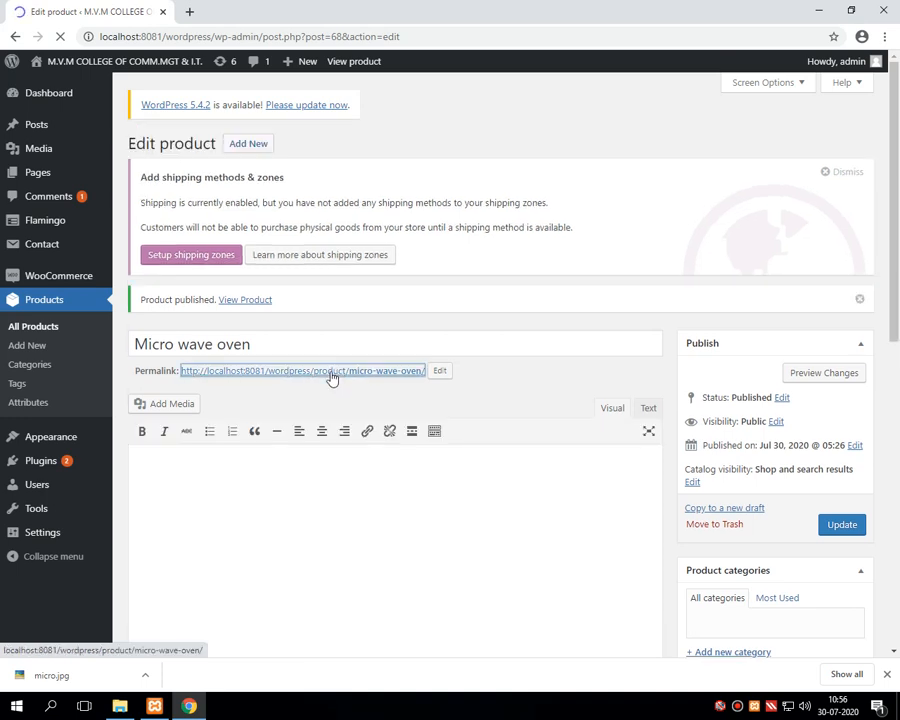
right_click(332, 376)
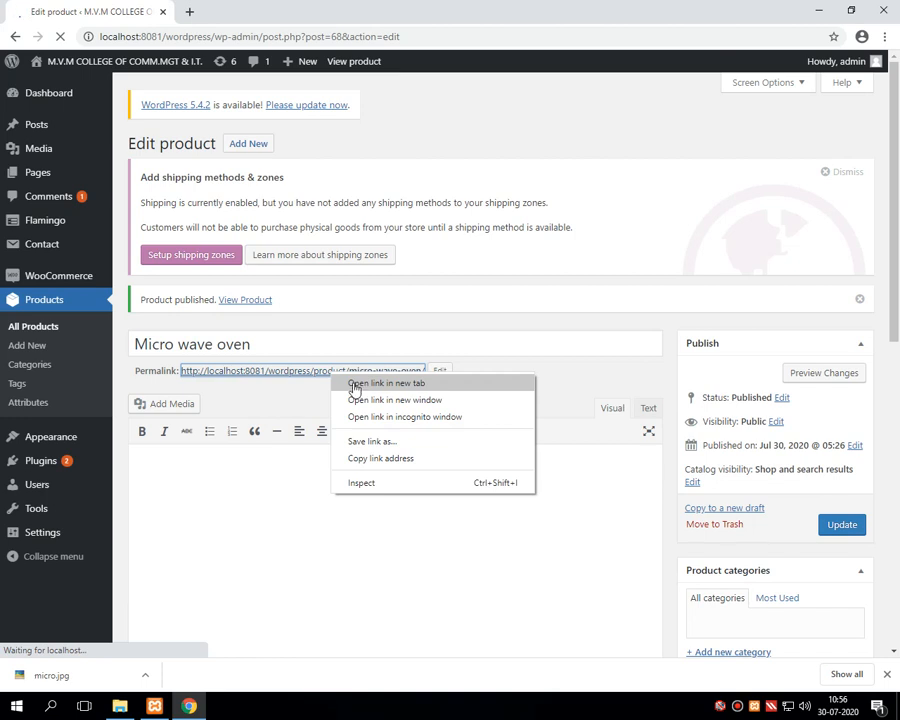
left_click(353, 383)
left_click(230, 12)
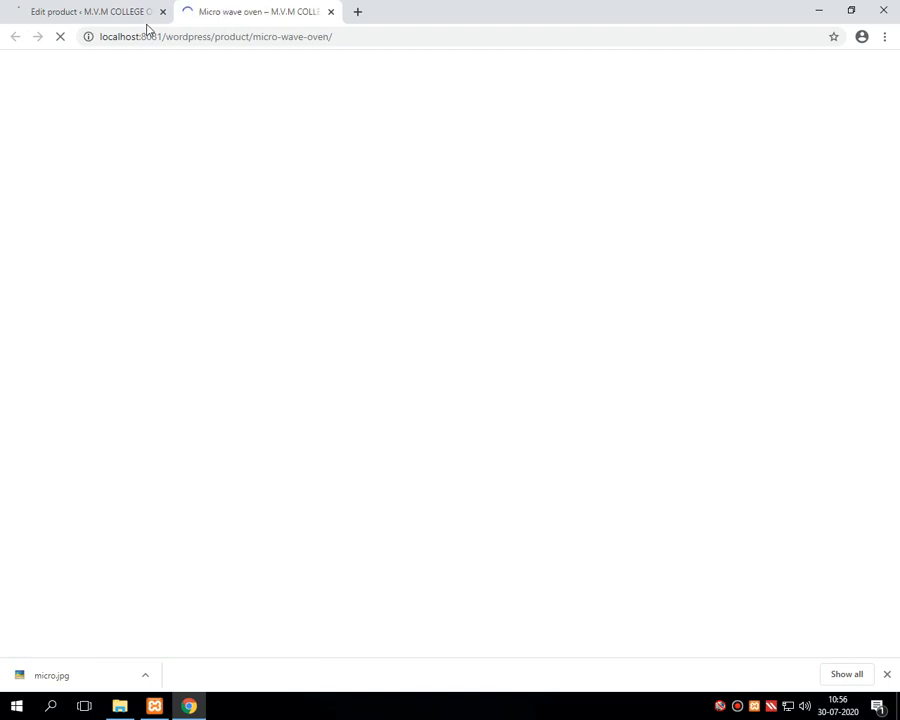
Step: On the storefront product page, set quantity 2 and add the microwave to the cart
left_click(140, 24)
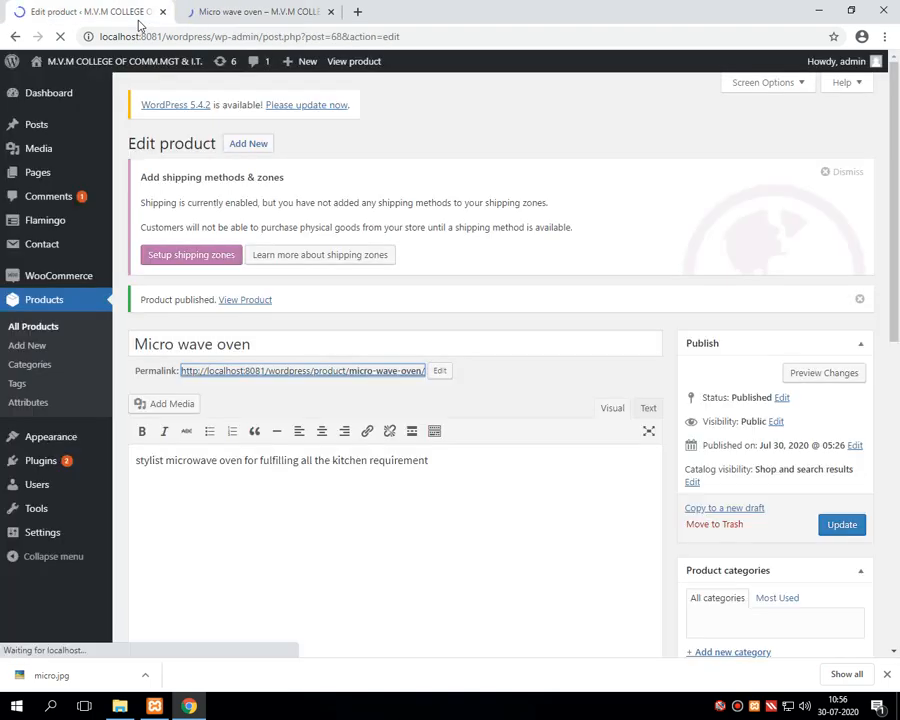
left_click(217, 18)
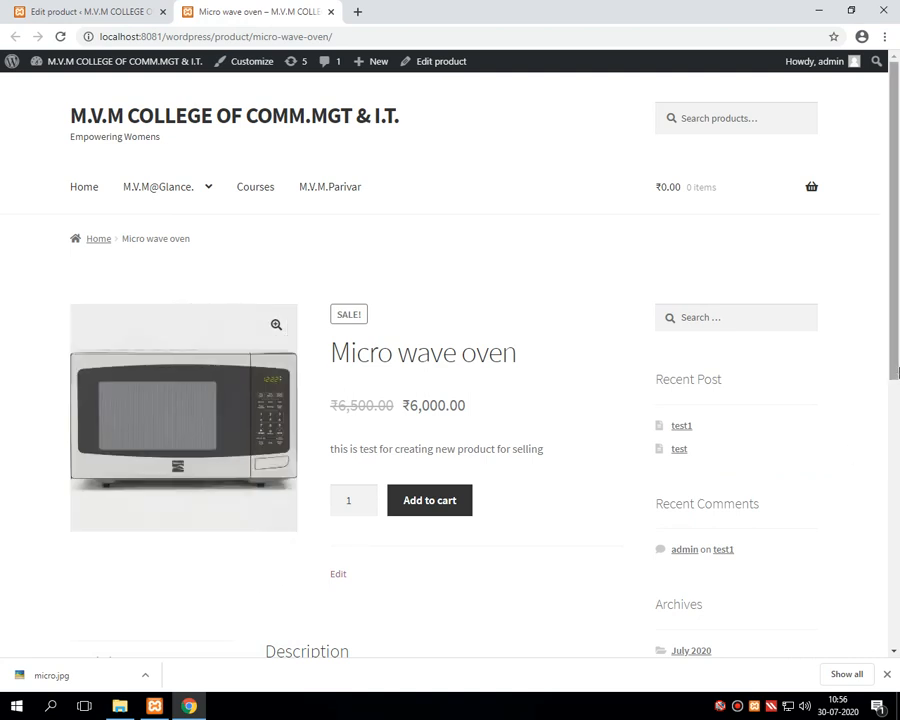
left_click_drag(892, 244, 858, 358)
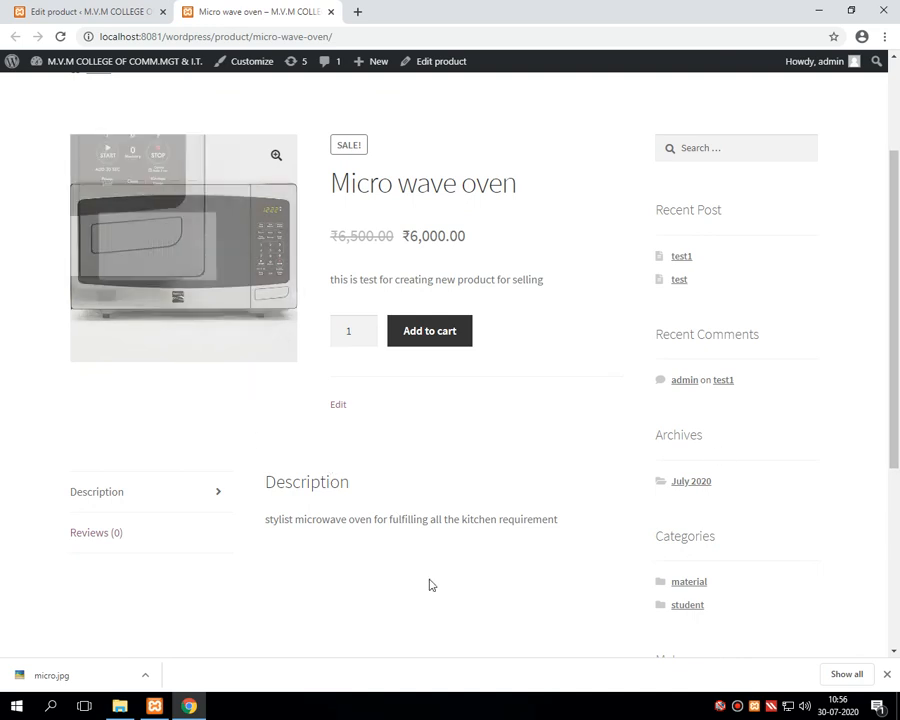
double_click(348, 330)
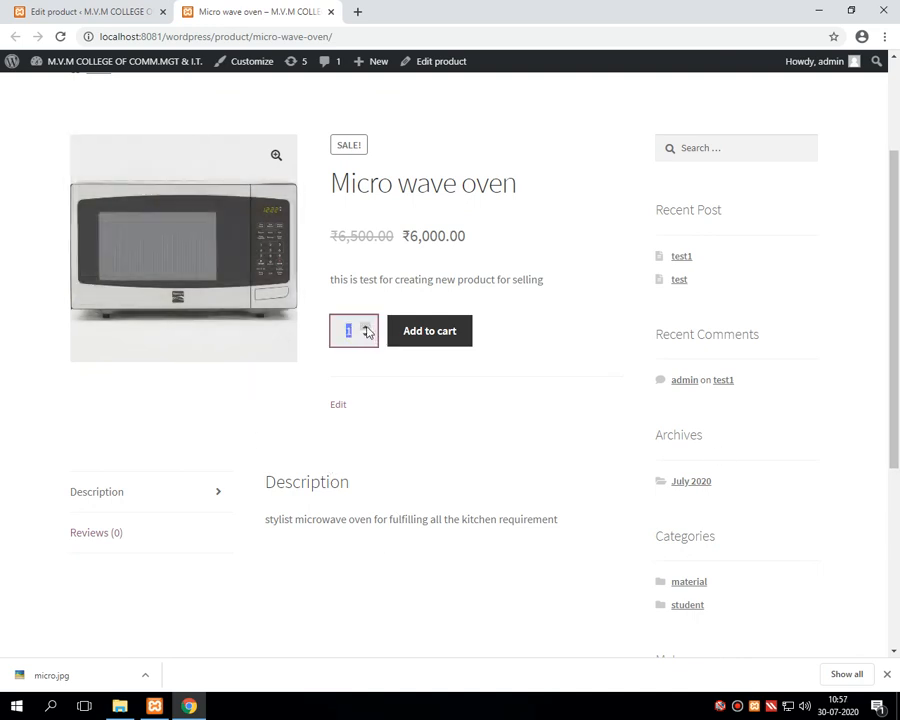
type("2")
left_click(427, 342)
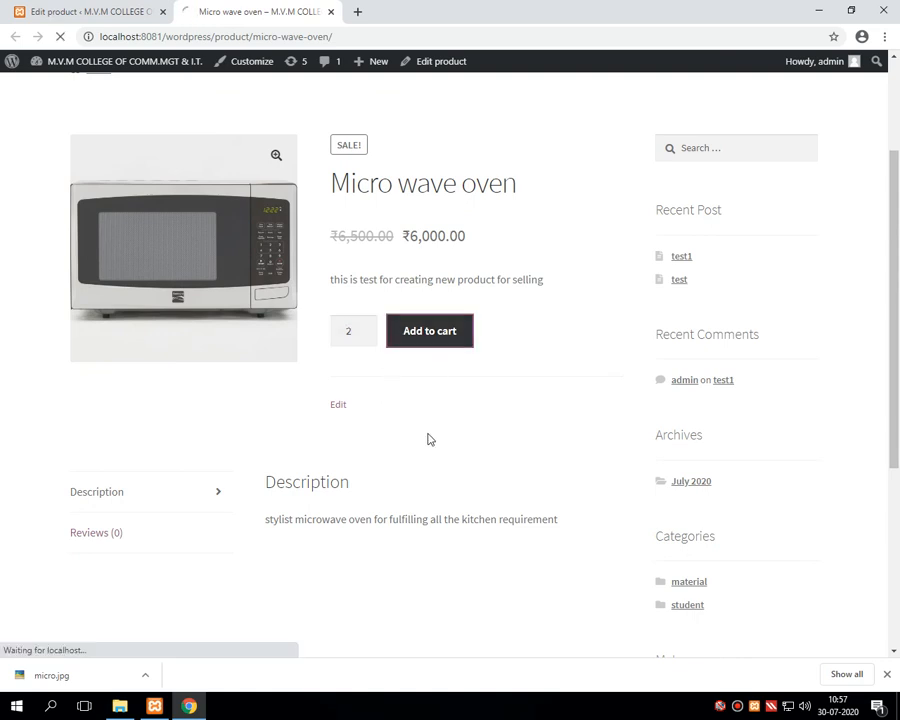
Step: Highlight the added-to-cart notice and the ₹12,000.00 total for 2 items
left_click_drag(408, 236, 470, 237)
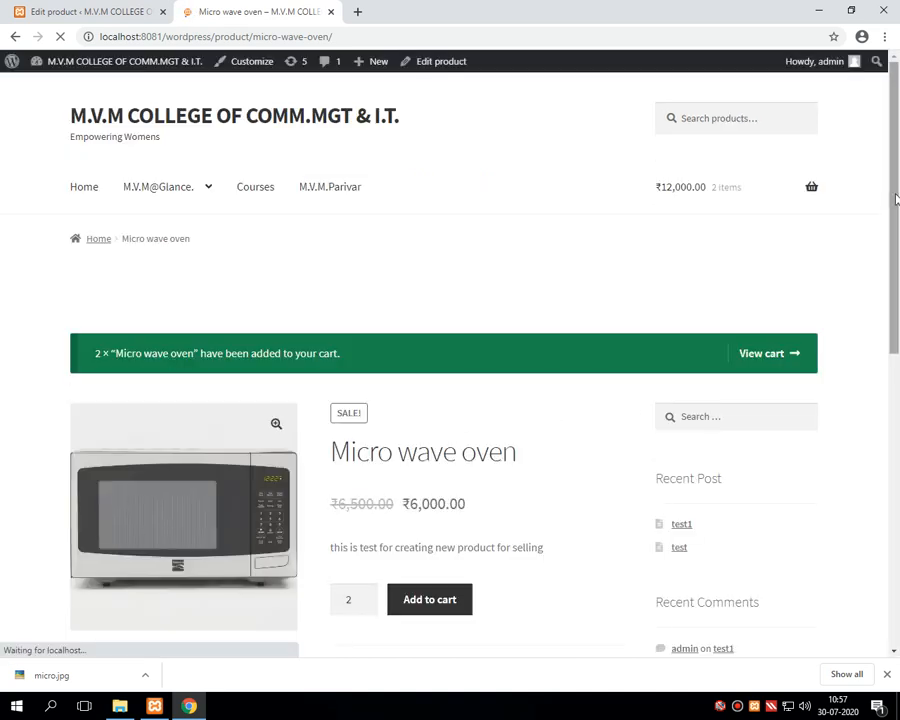
left_click_drag(894, 215, 898, 338)
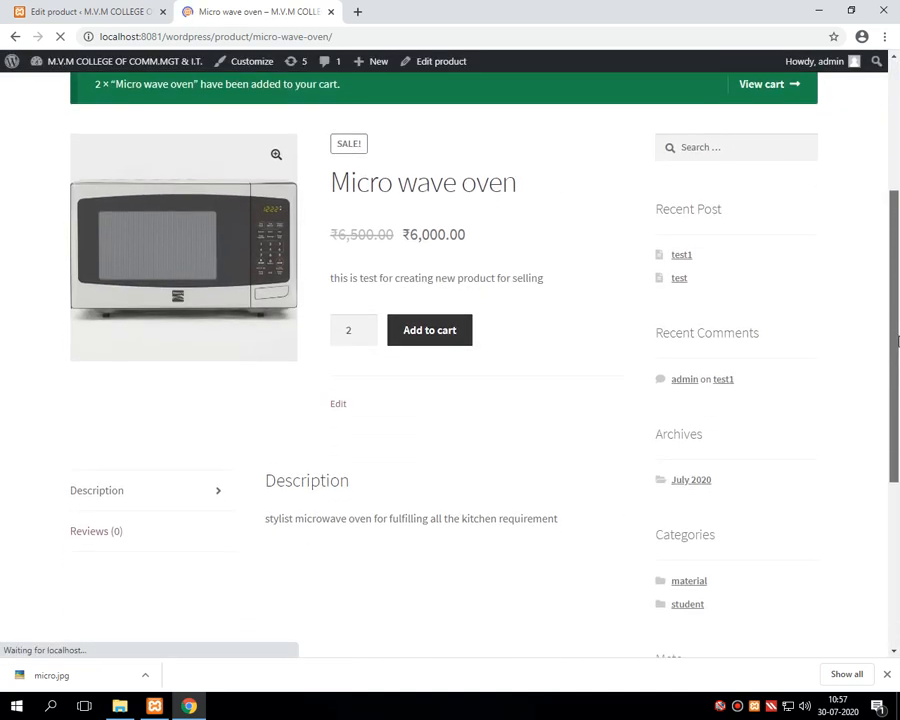
scroll(456, 274, "up", 3)
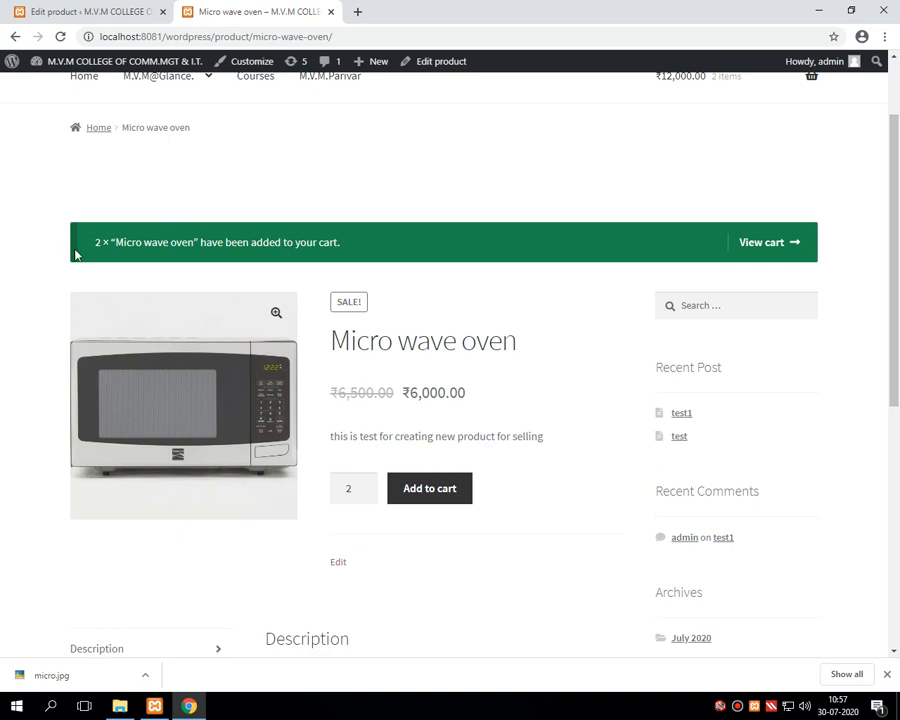
left_click_drag(93, 242, 370, 247)
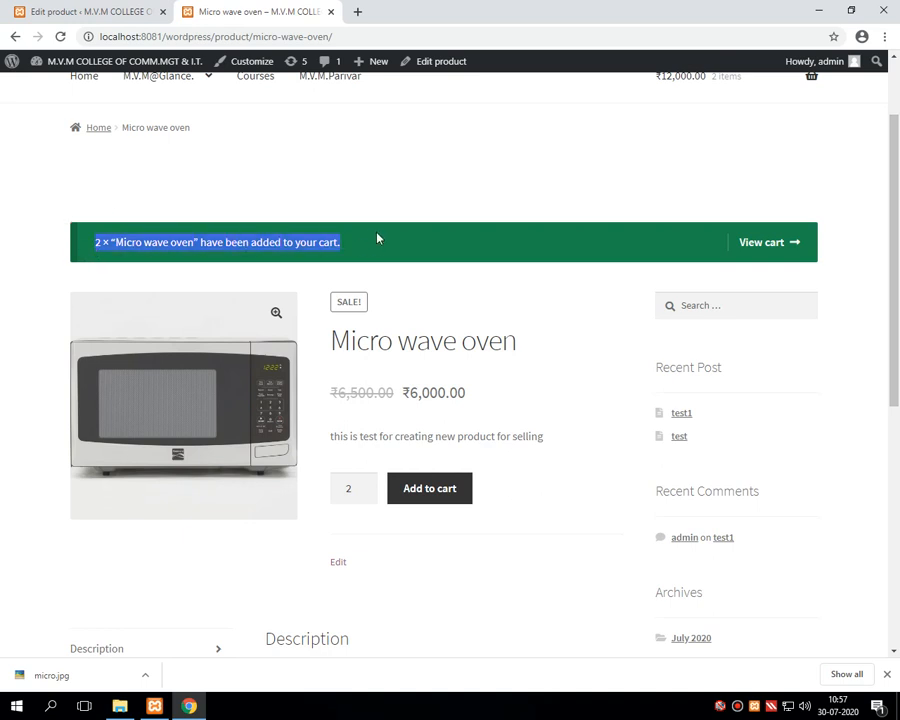
Step: Open the cart and review the quantity of 2 and the ₹12,000.00 line total
left_click(767, 254)
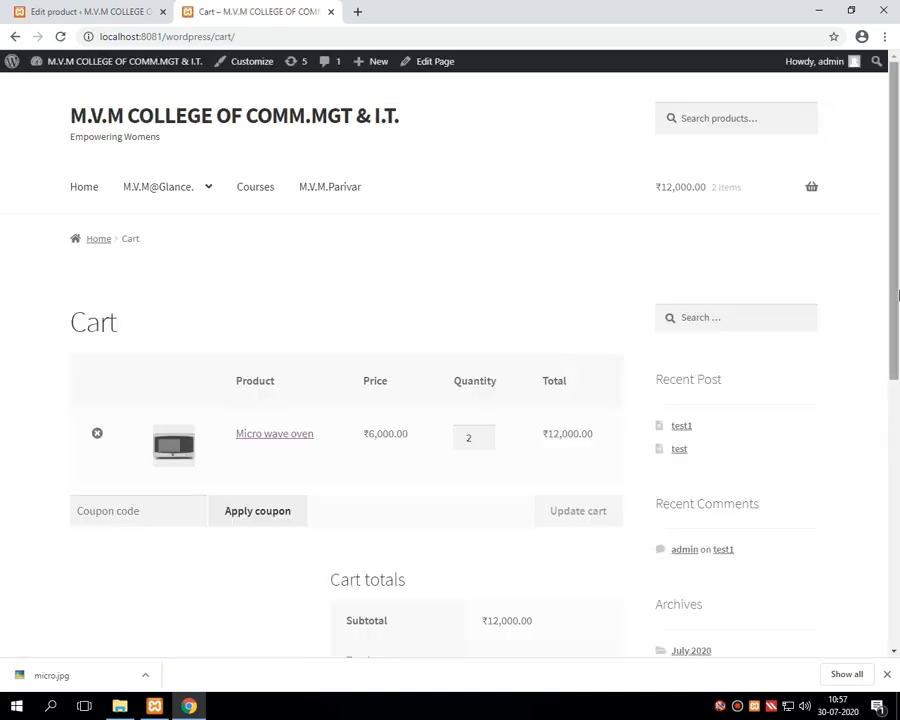
left_click_drag(888, 224, 863, 296)
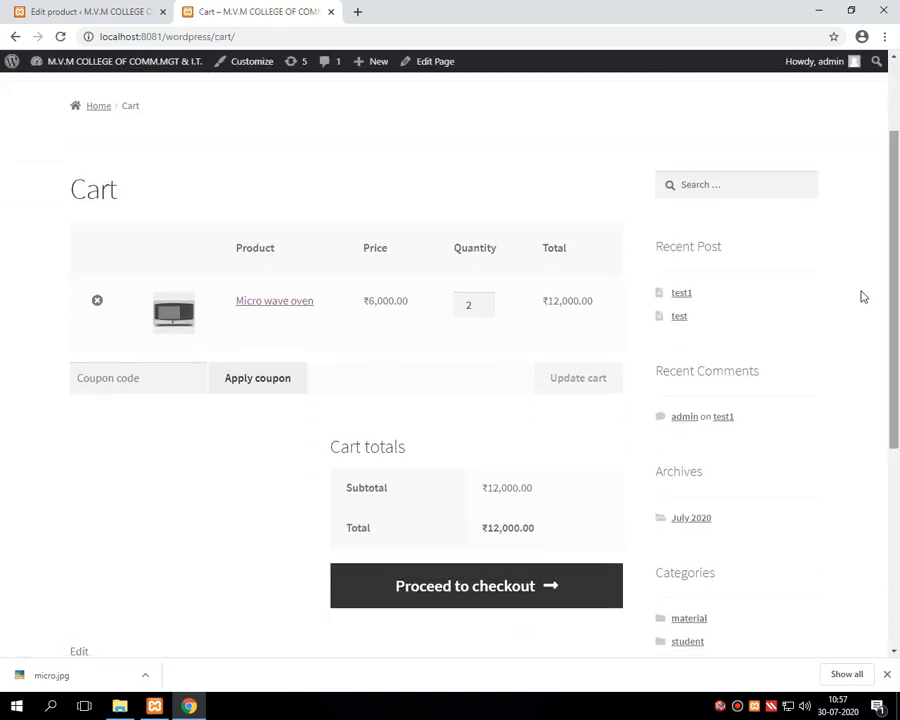
double_click(470, 304)
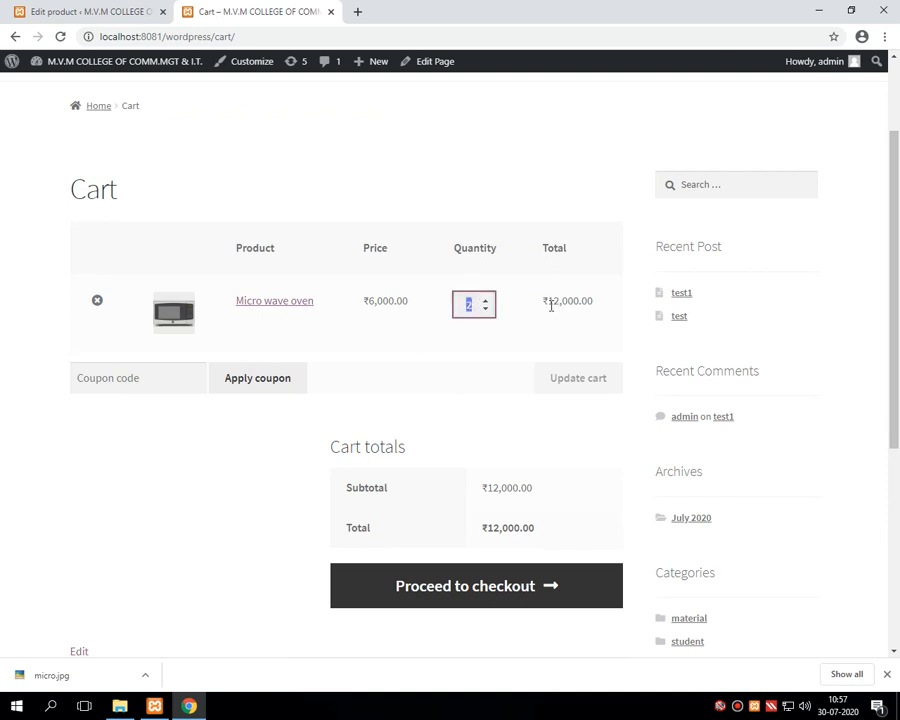
left_click_drag(547, 301, 596, 306)
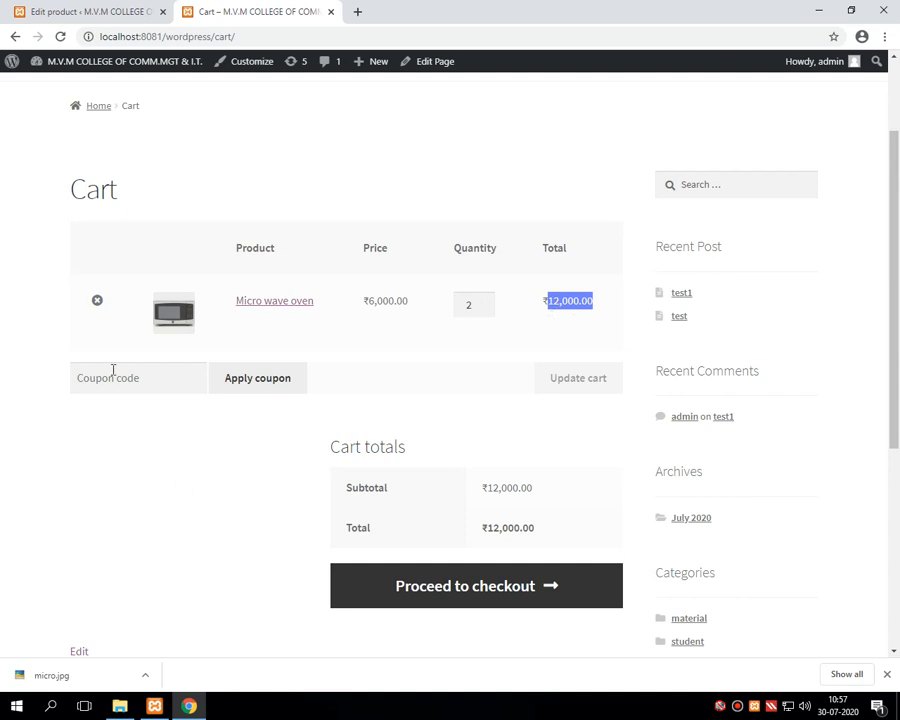
Step: Apply coupon MVMDC100 for ₹200.00 off and proceed to checkout at ₹11,800.00
left_click(80, 377)
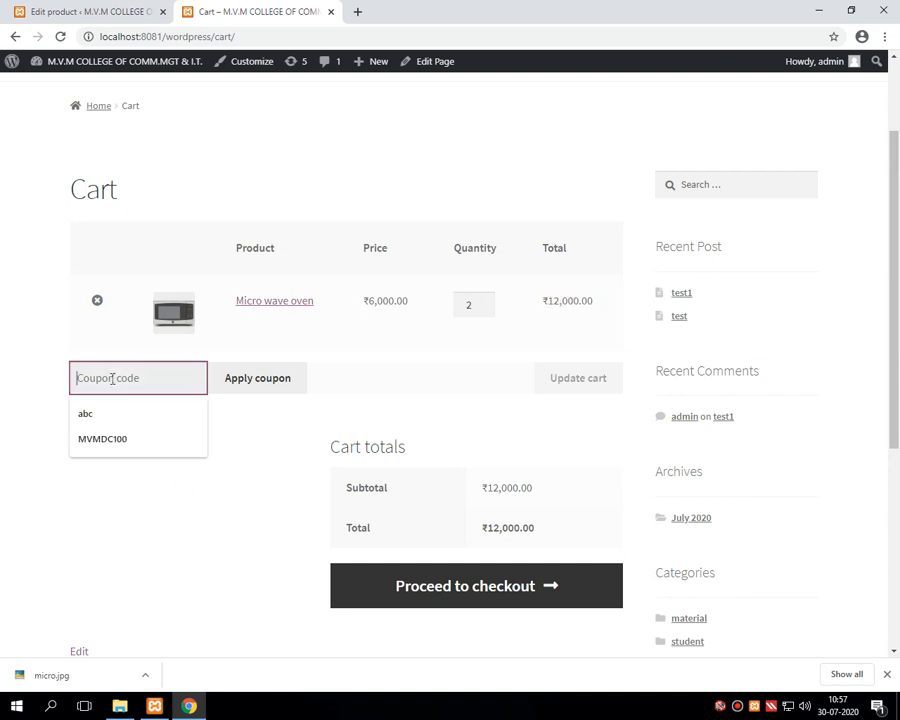
left_click(101, 447)
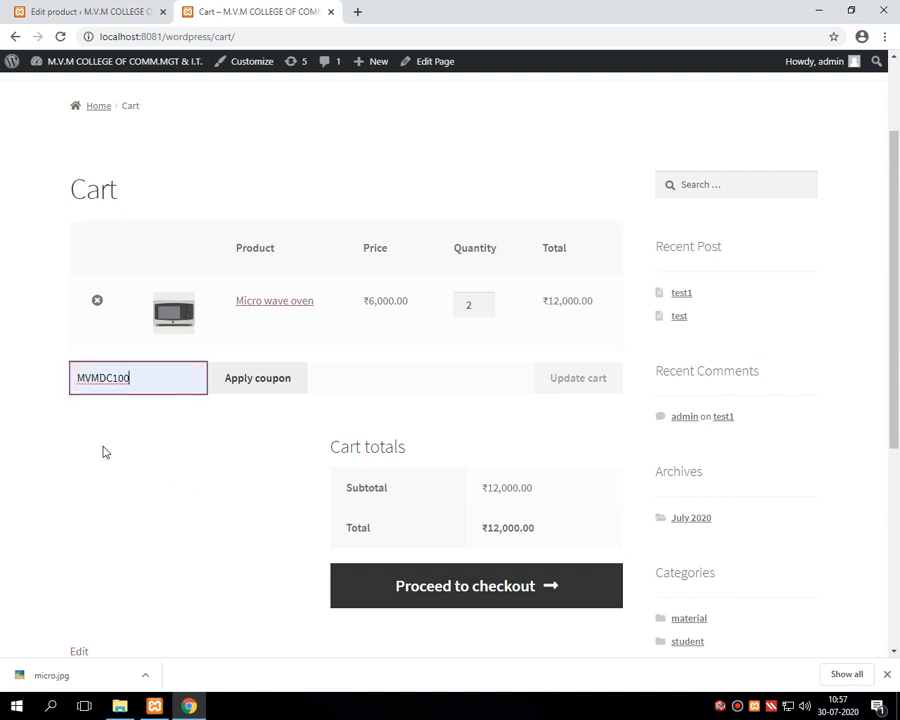
left_click(255, 383)
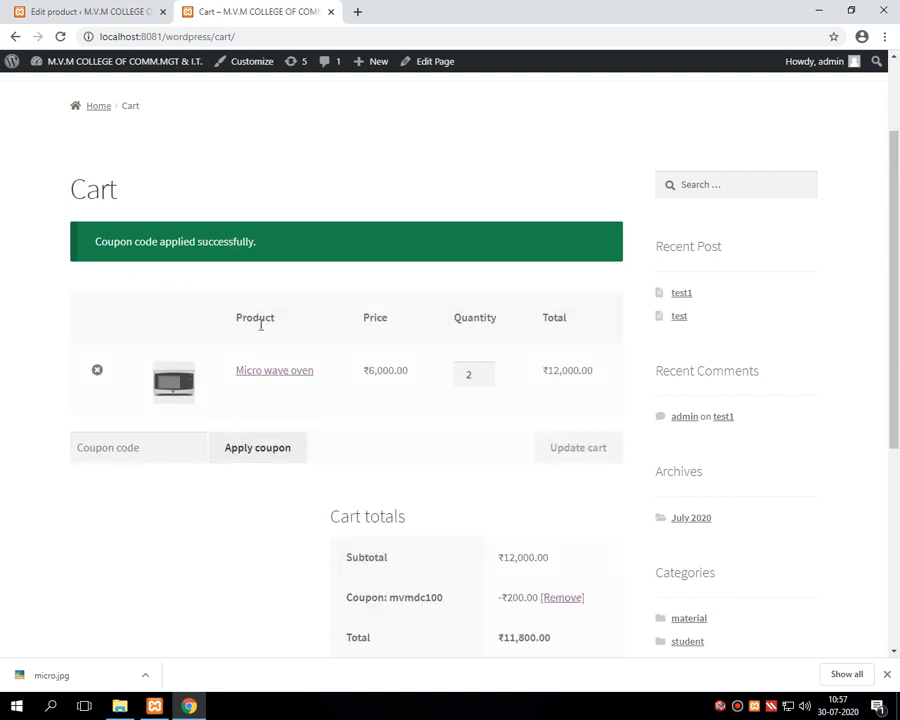
scroll(507, 425, "down", 3)
left_click_drag(504, 386, 538, 386)
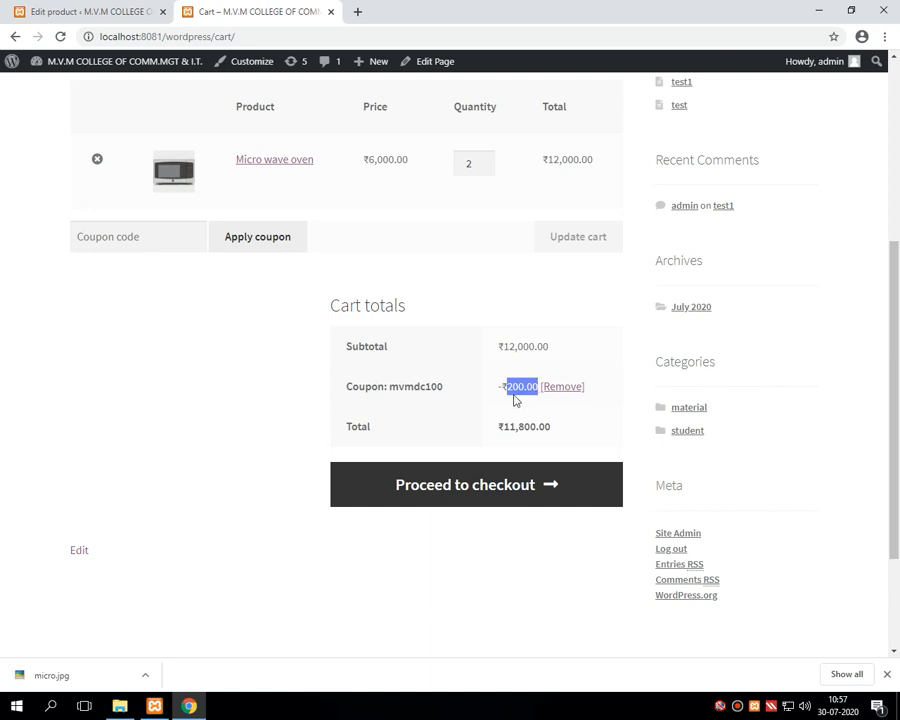
left_click_drag(506, 388, 536, 386)
left_click_drag(505, 428, 548, 428)
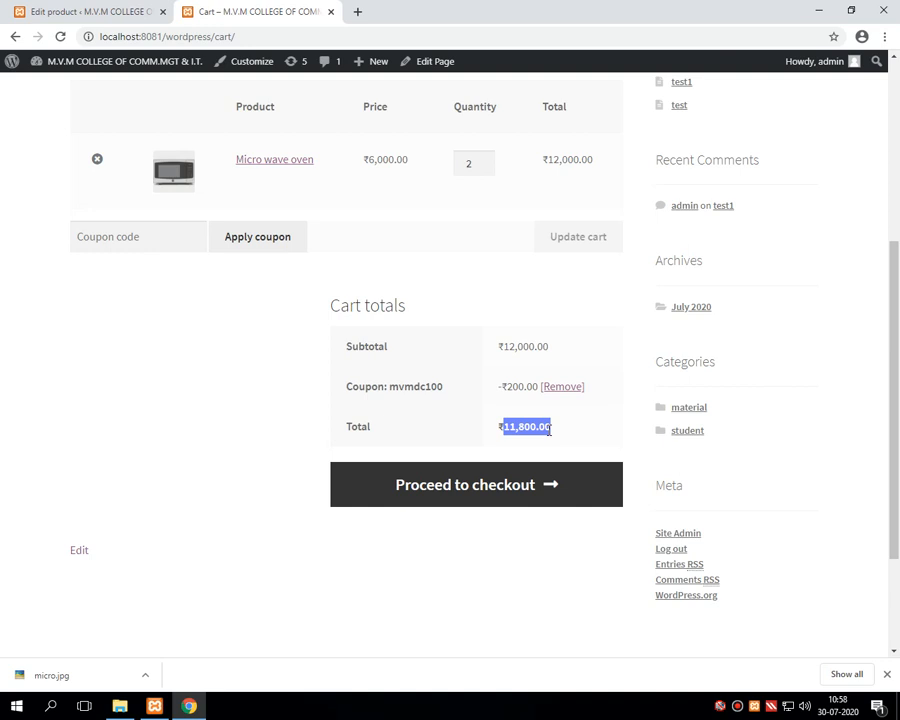
left_click(520, 497)
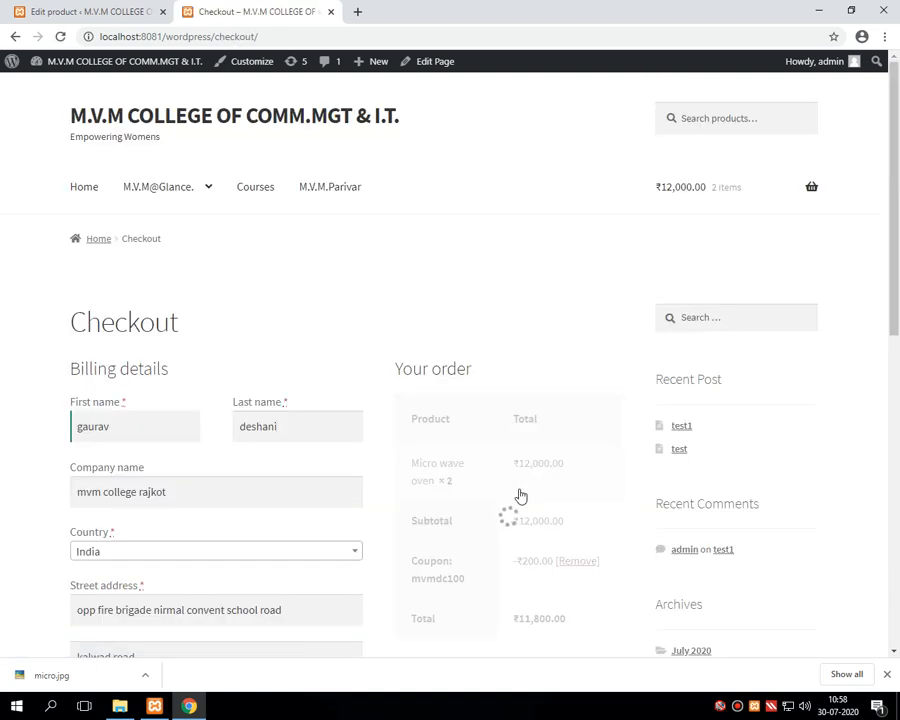
Step: Scroll through the prefilled billing details and the ₹11,800.00 cash-on-delivery order summary
scroll(480, 395, "down", 2)
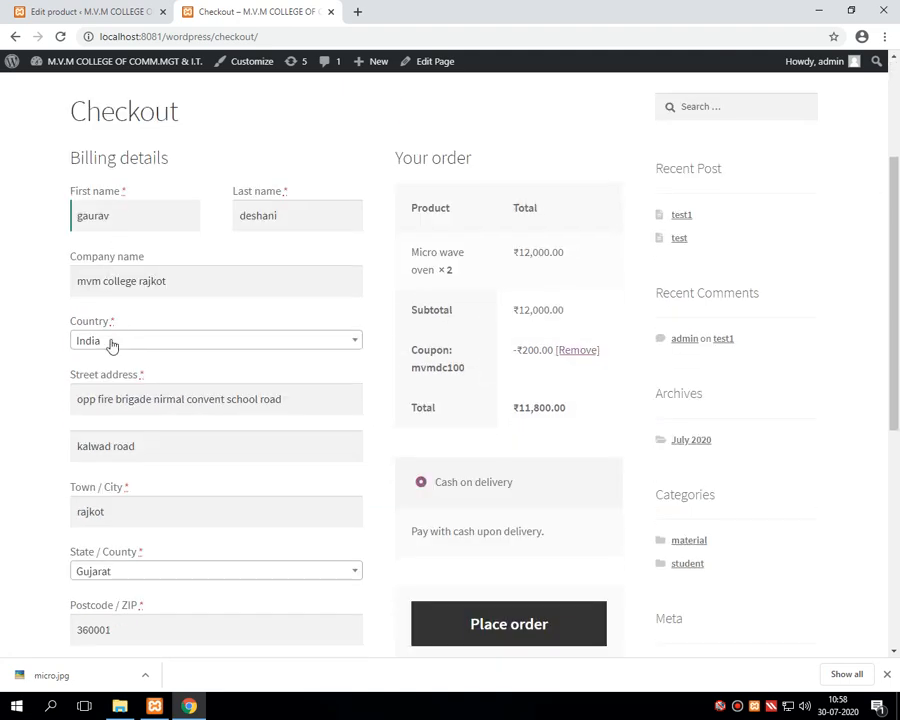
scroll(114, 419, "down", 4)
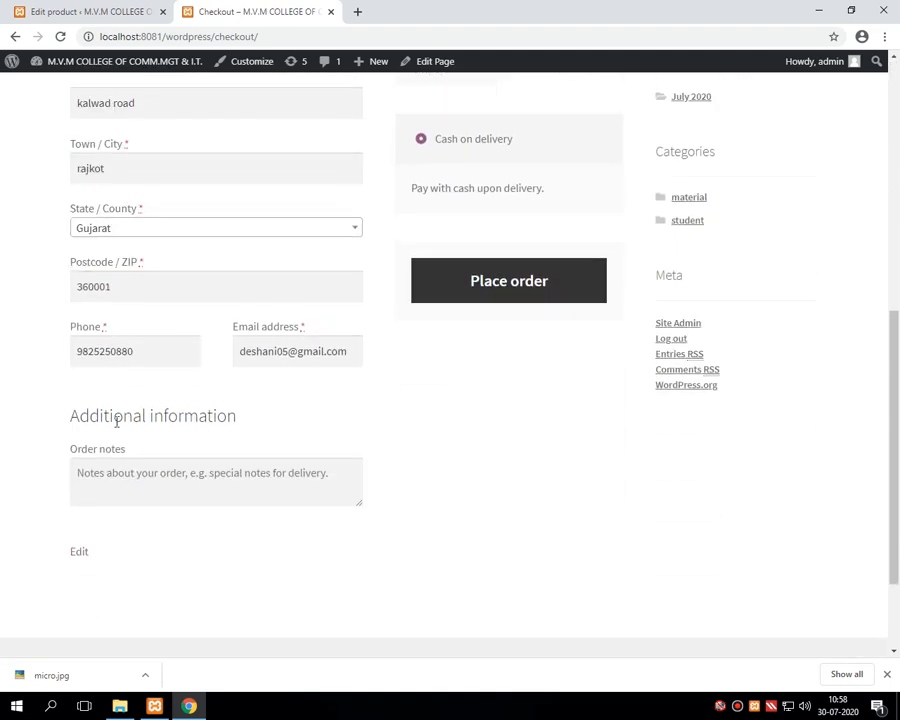
scroll(124, 490, "up", 6)
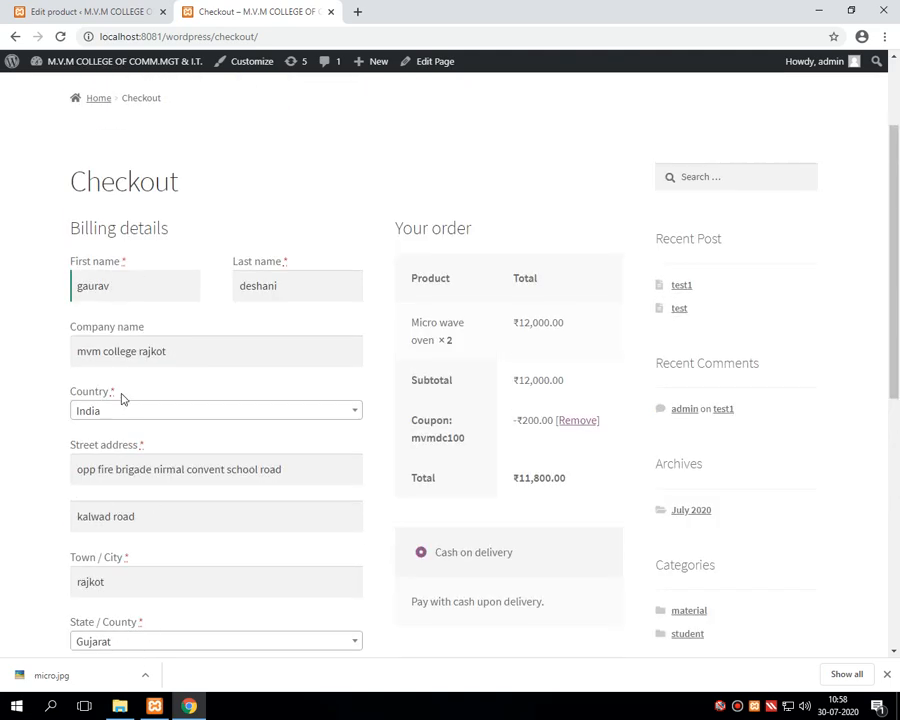
scroll(121, 398, "down", 1)
scroll(121, 398, "down", 2)
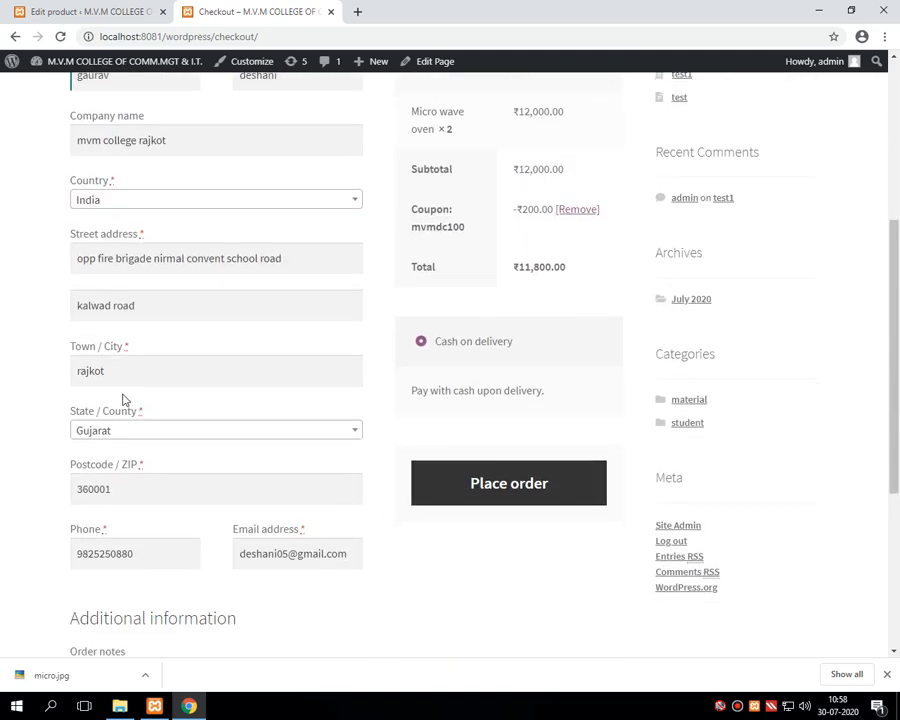
Step: Place the ₹11,800.00 cash-on-delivery order and review order number 70 on the confirmation page
left_click(484, 485)
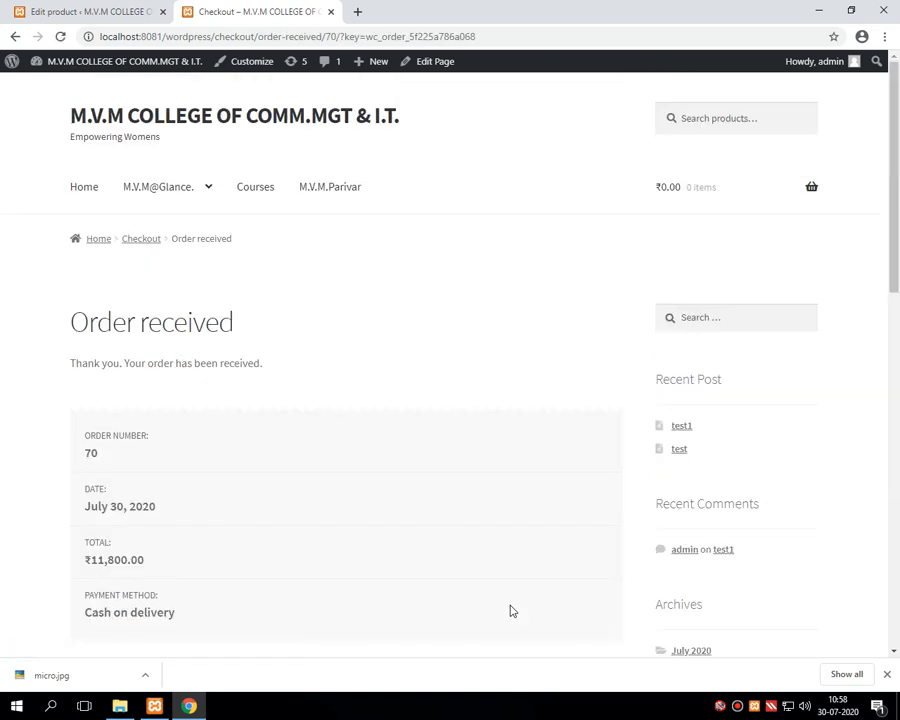
scroll(70, 472, "down", 2)
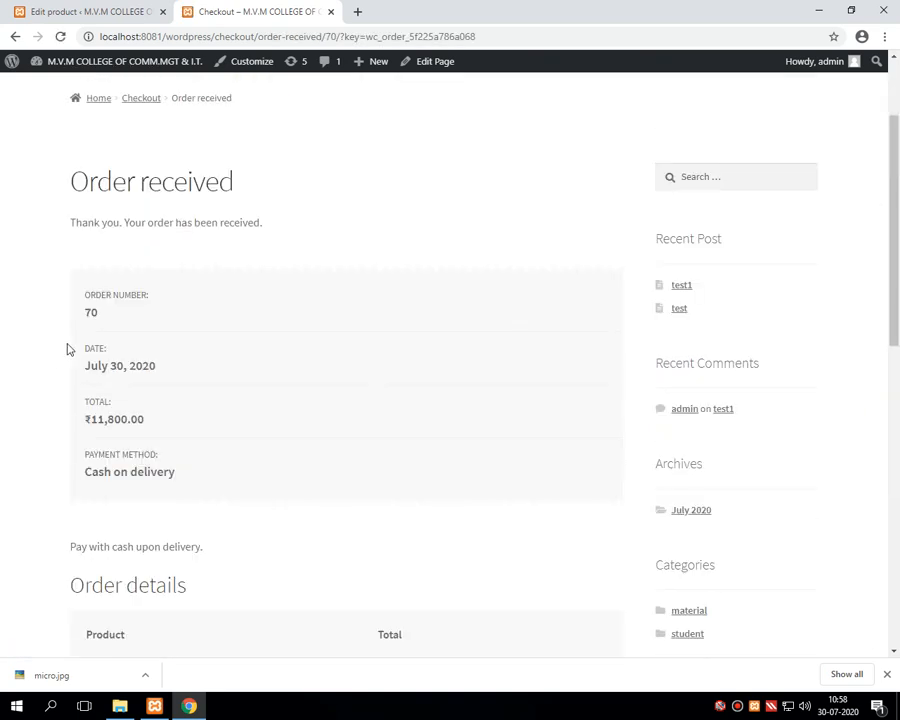
double_click(88, 313)
scroll(108, 344, "down", 2)
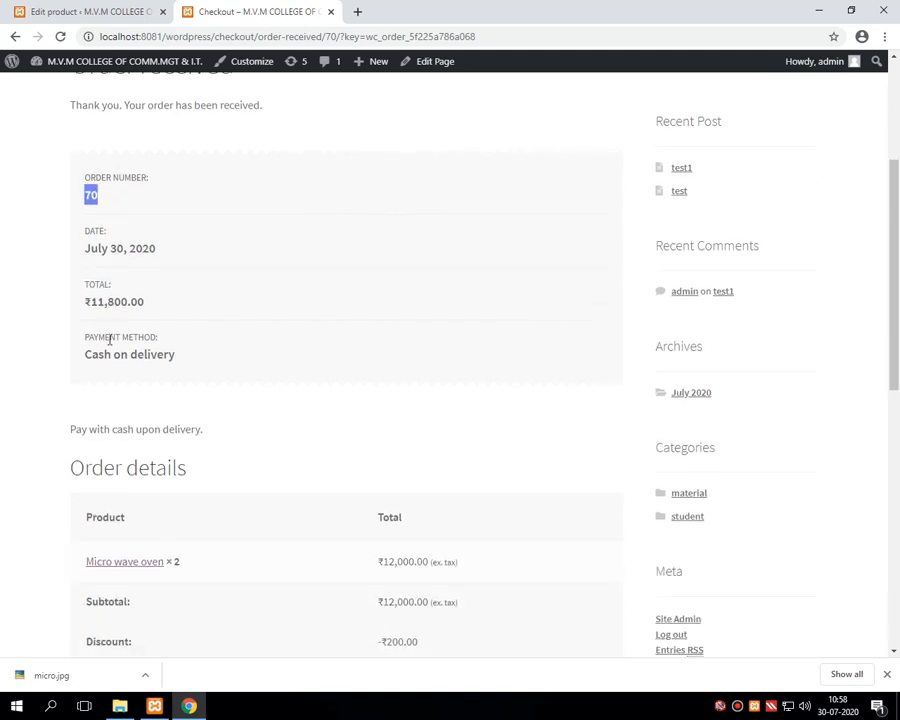
scroll(142, 512, "down", 5)
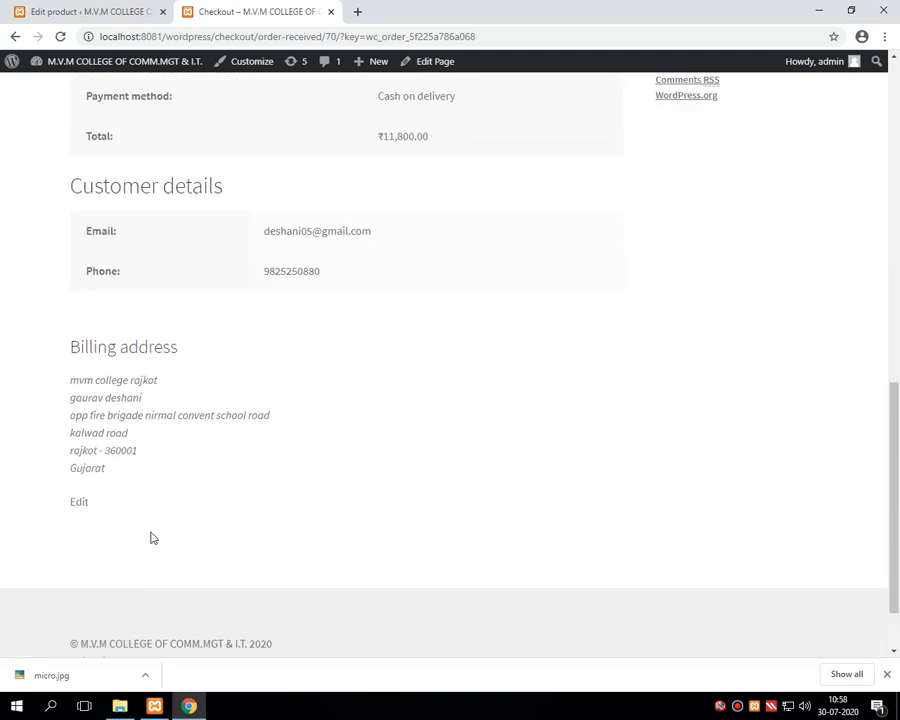
left_click(83, 13)
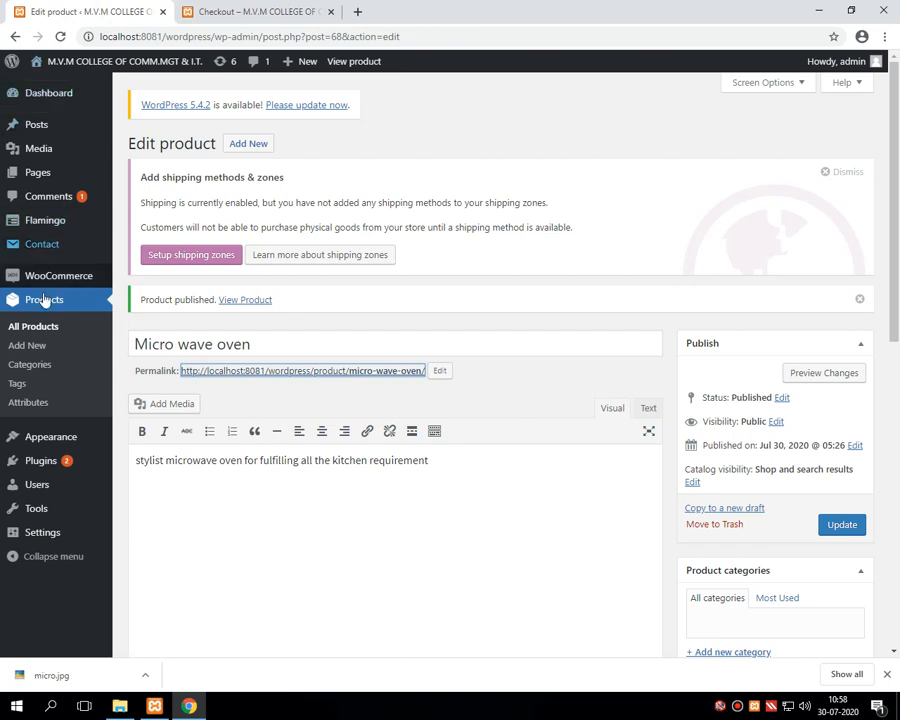
Step: Go to the WooCommerce Orders list from the admin sidebar
mouse_move(53, 283)
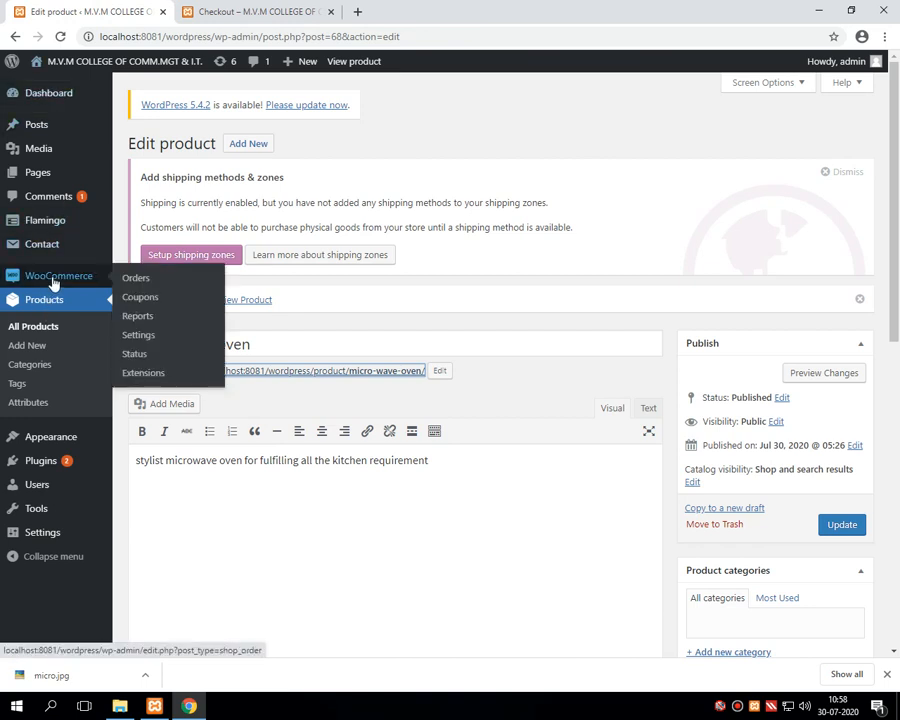
left_click(139, 281)
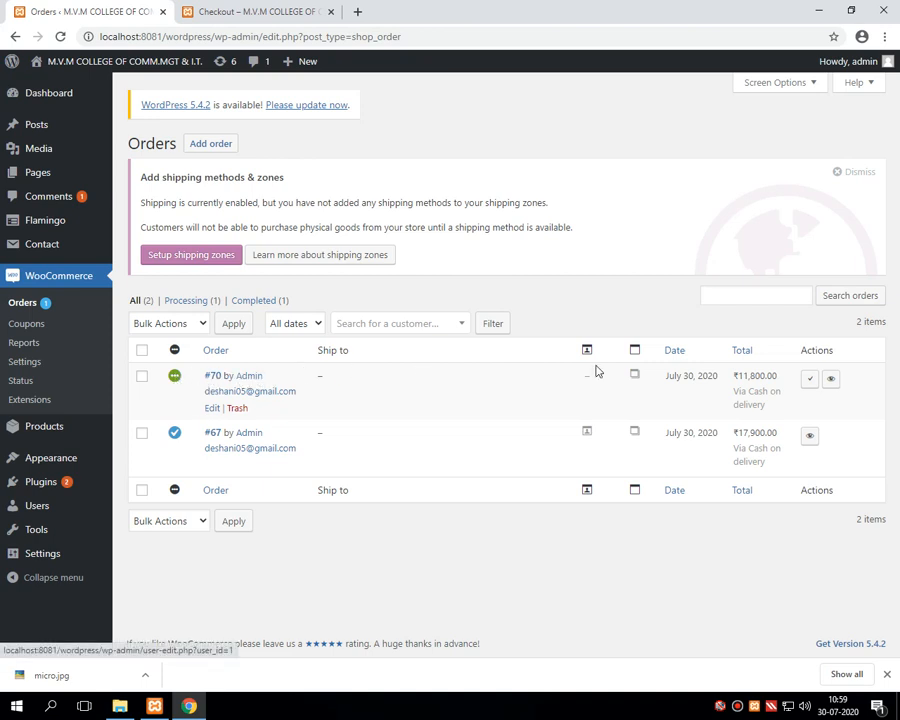
Step: Open order #70 to inspect its details, then go back to the Orders list
left_click(823, 382)
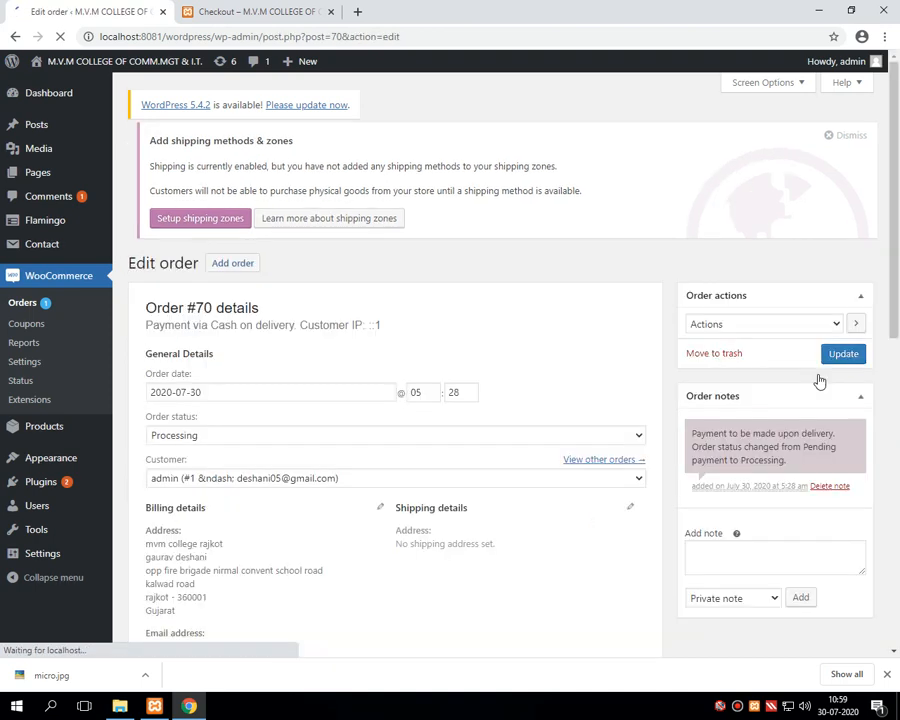
scroll(885, 380, "down", 5)
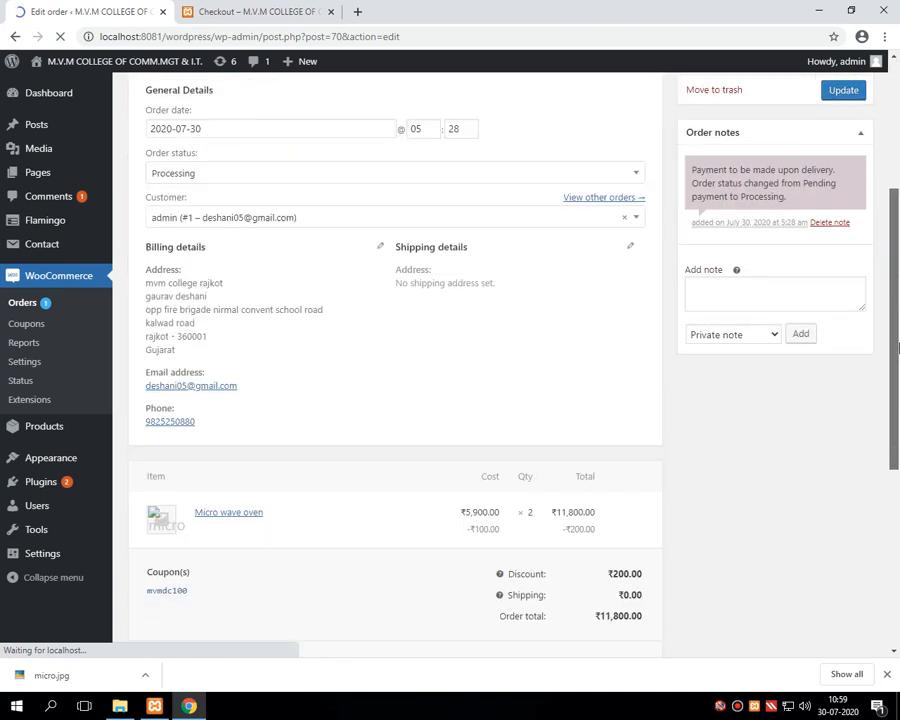
left_click_drag(897, 432, 897, 481)
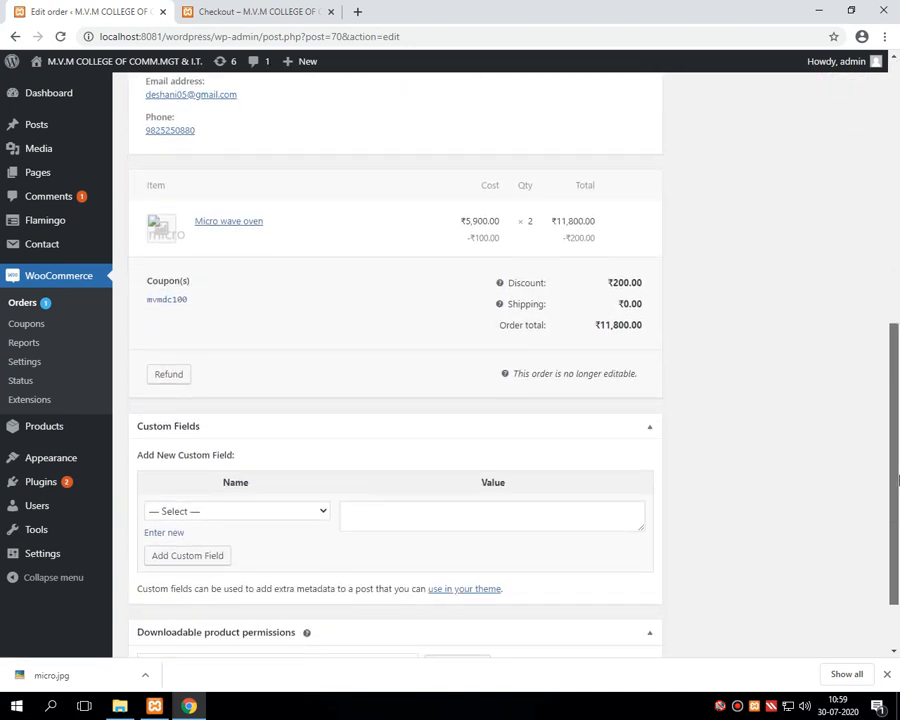
left_click_drag(897, 481, 897, 386)
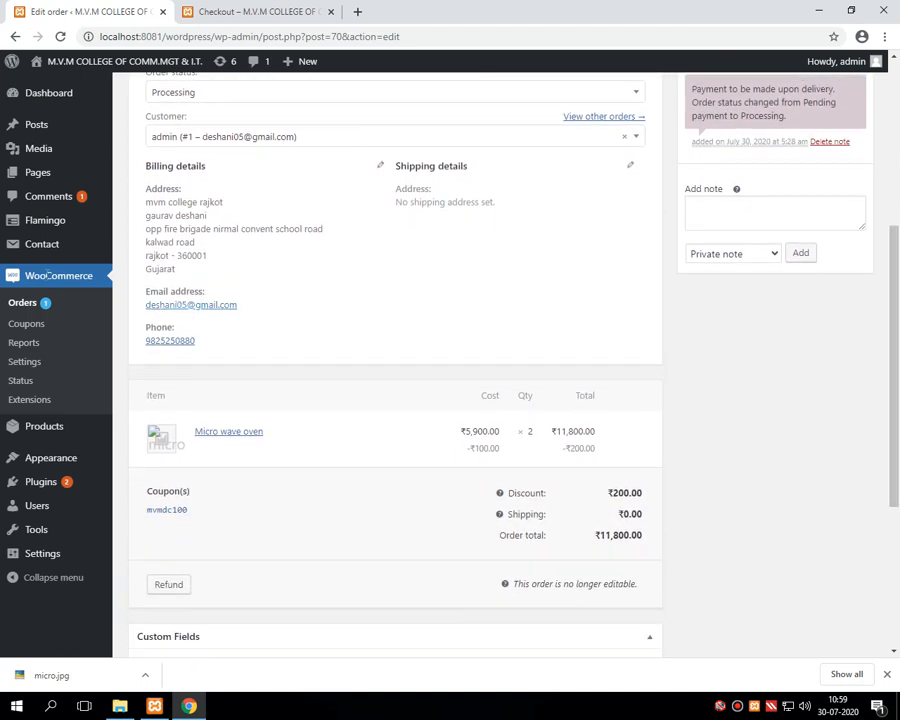
left_click(98, 281)
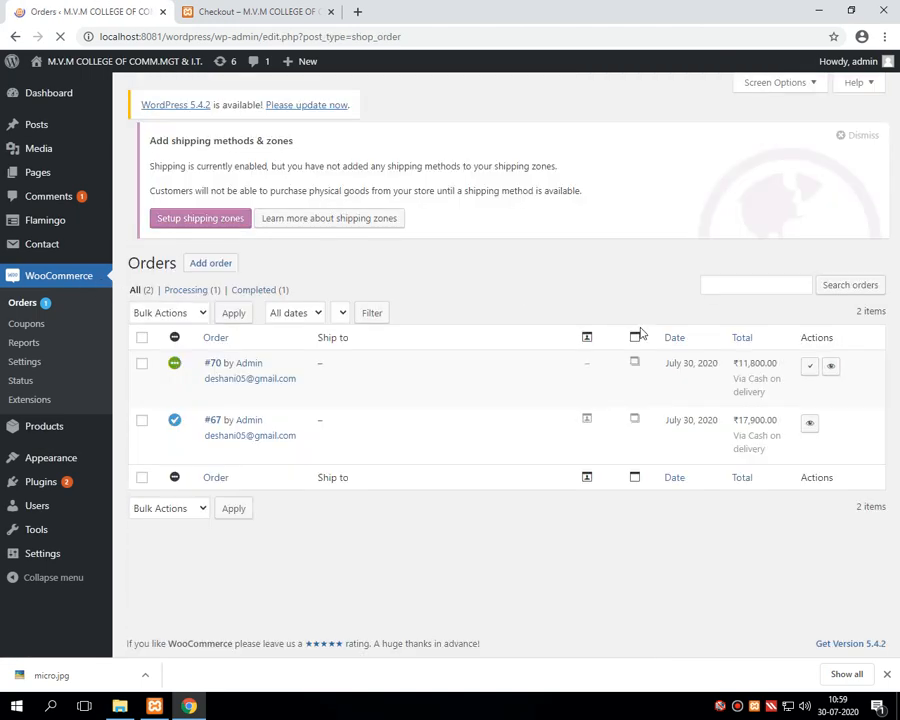
Step: Mark order #70 as completed using its row's Complete action
left_click(807, 381)
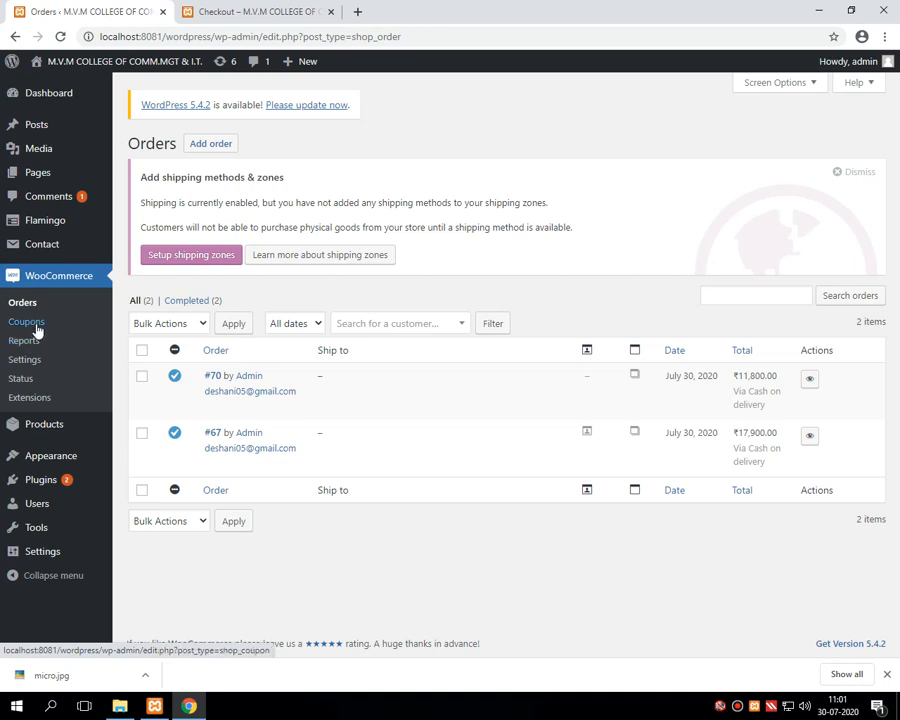
left_click(736, 709)
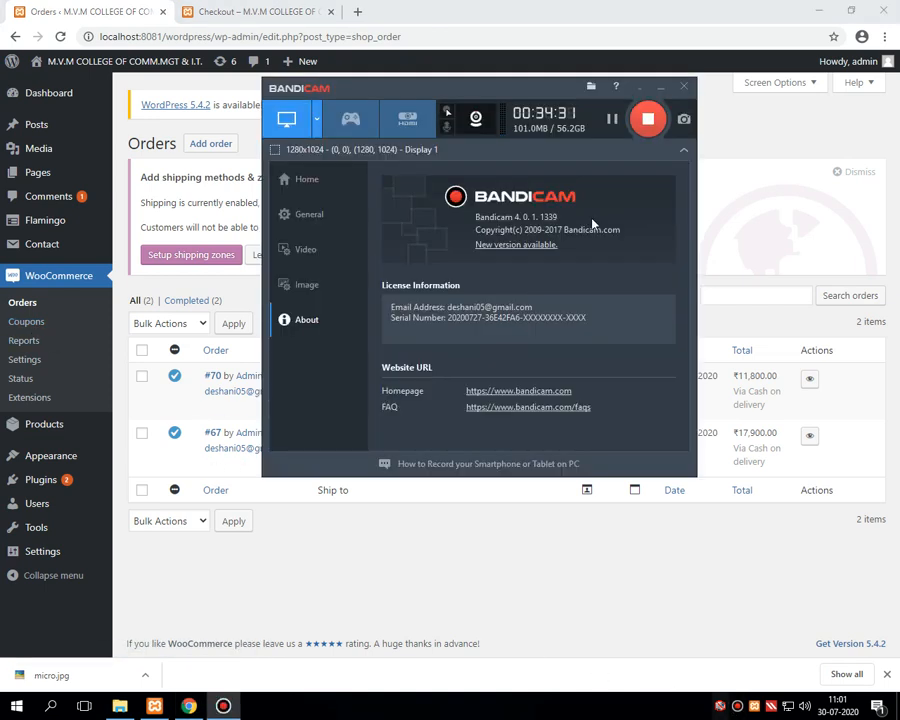
left_click(641, 89)
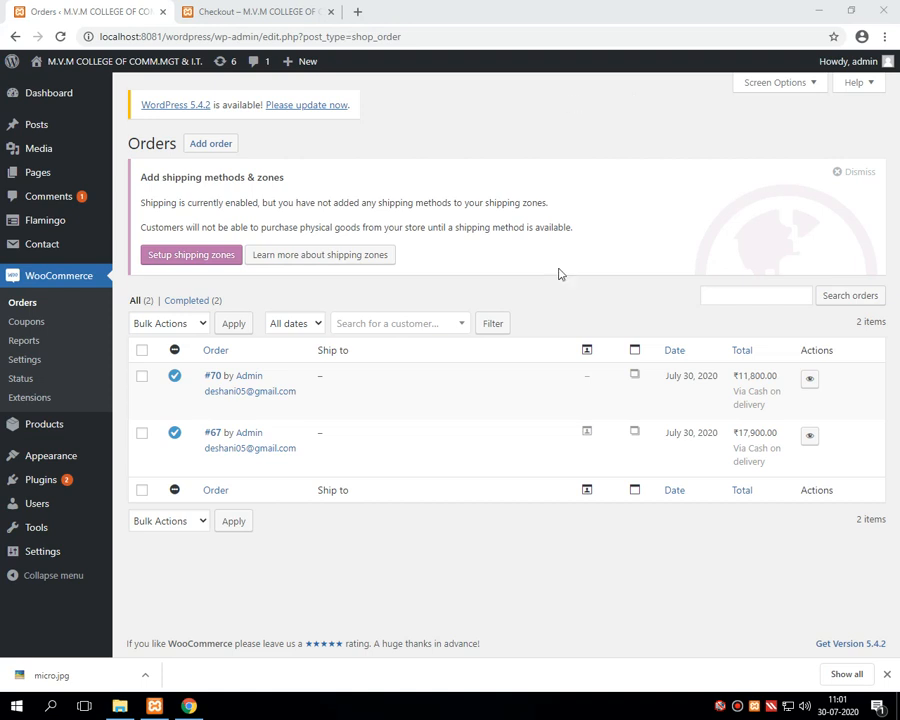
left_click(738, 706)
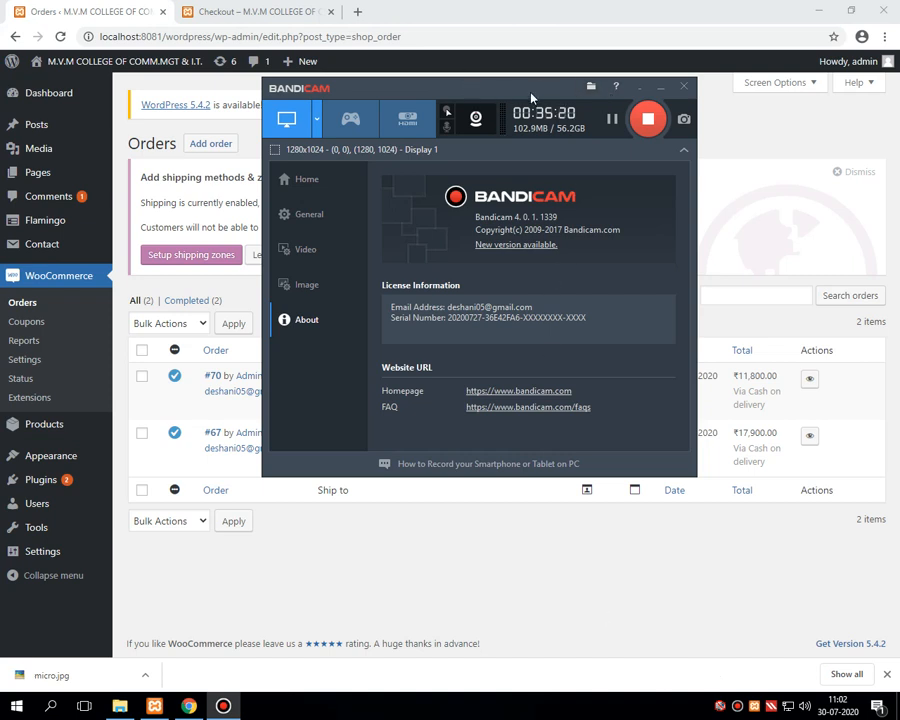
left_click(640, 88)
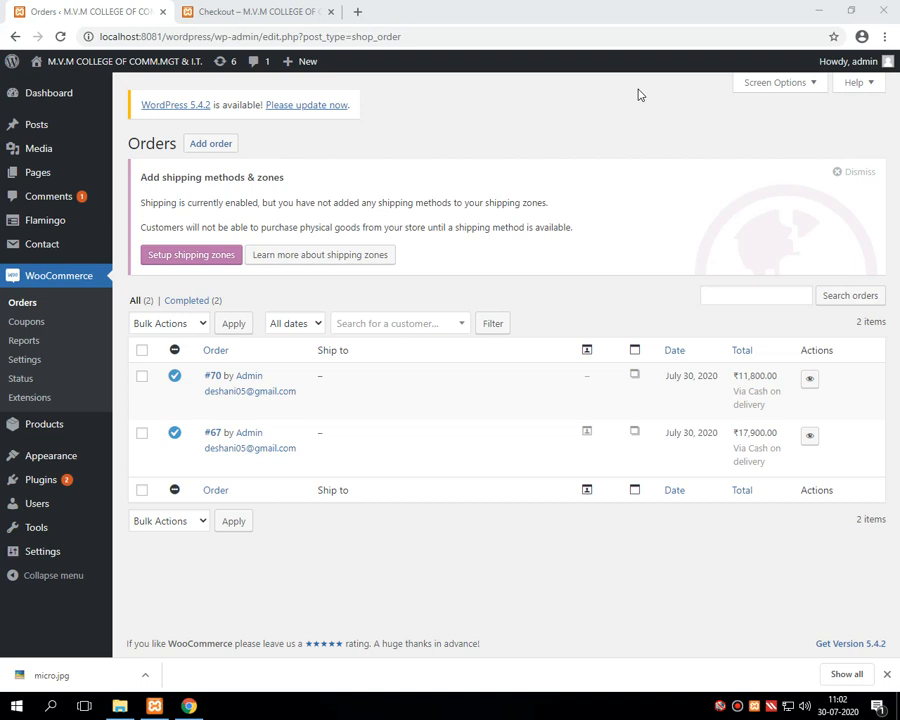
Step: Open completed order #67 in the order editor
left_click(250, 440)
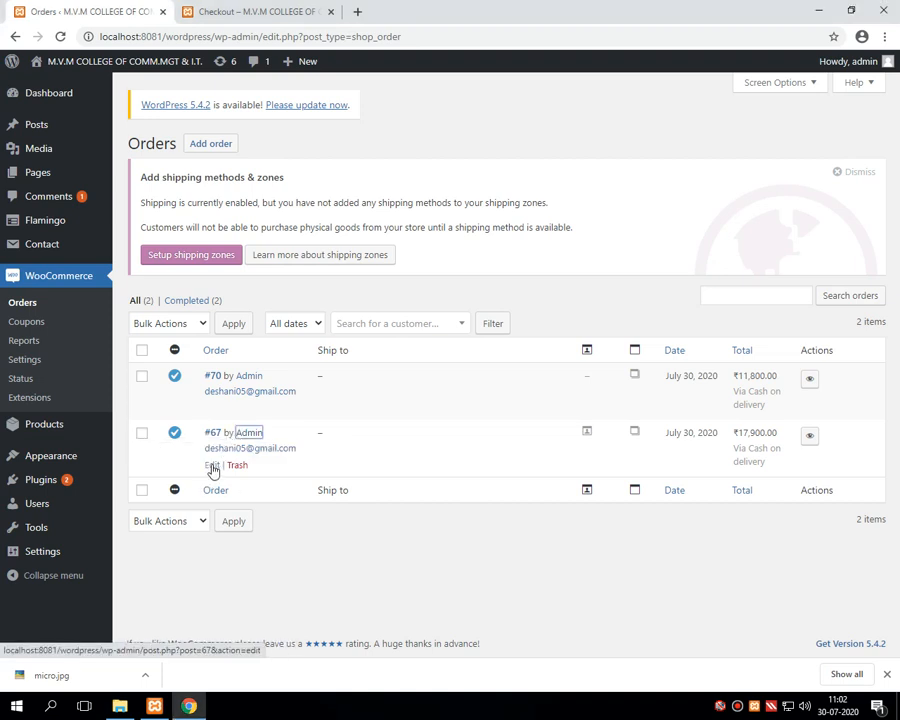
left_click(210, 465)
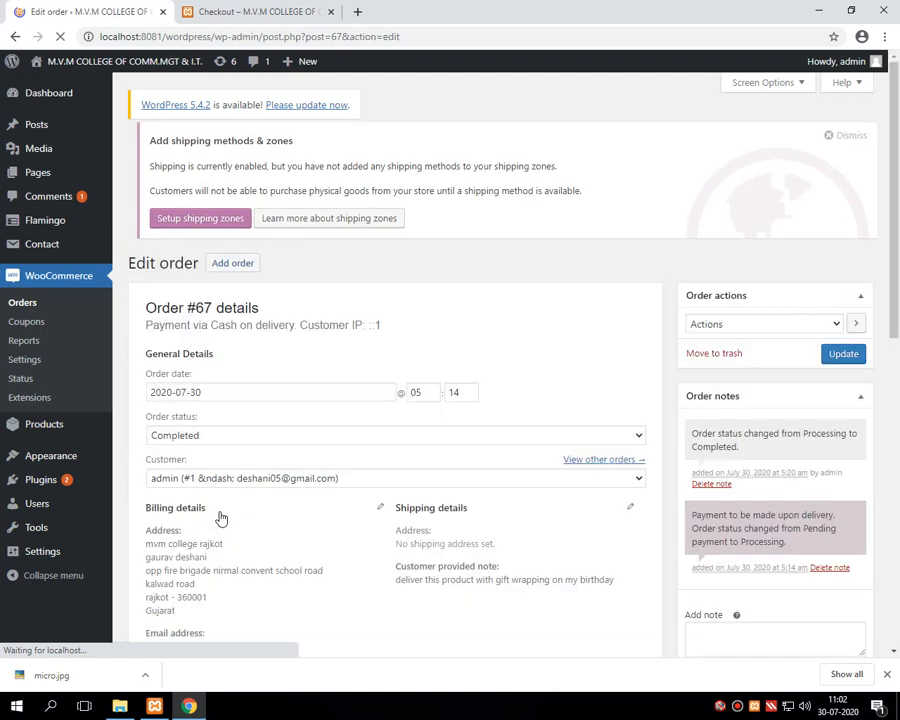
left_click_drag(896, 229, 897, 260)
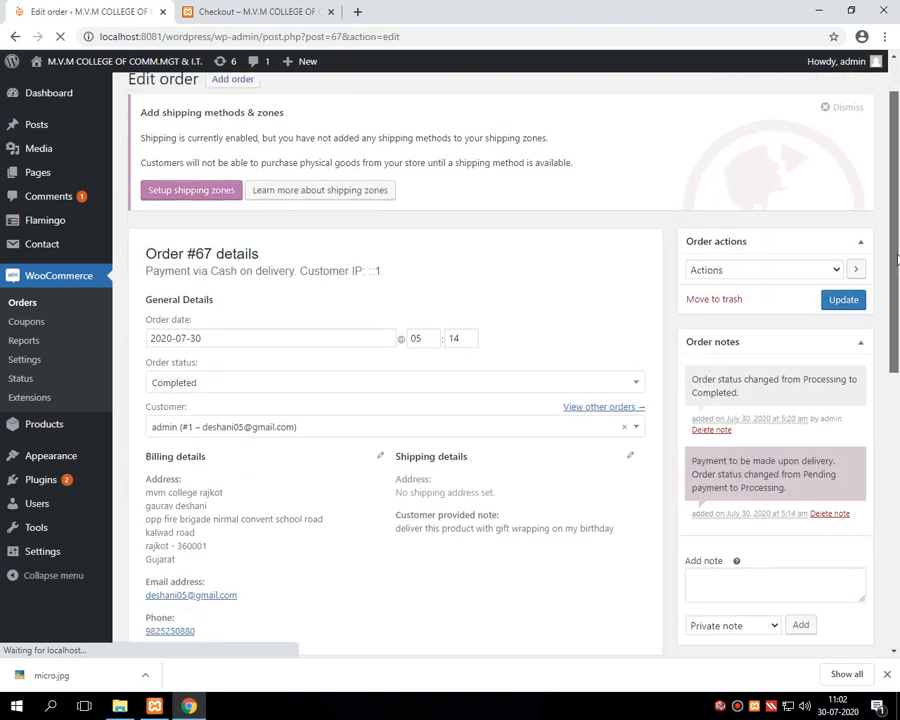
Step: Check the Order actions list without choosing, then review the LED 32 INCH item and ₹17,900.00 total
left_click(838, 269)
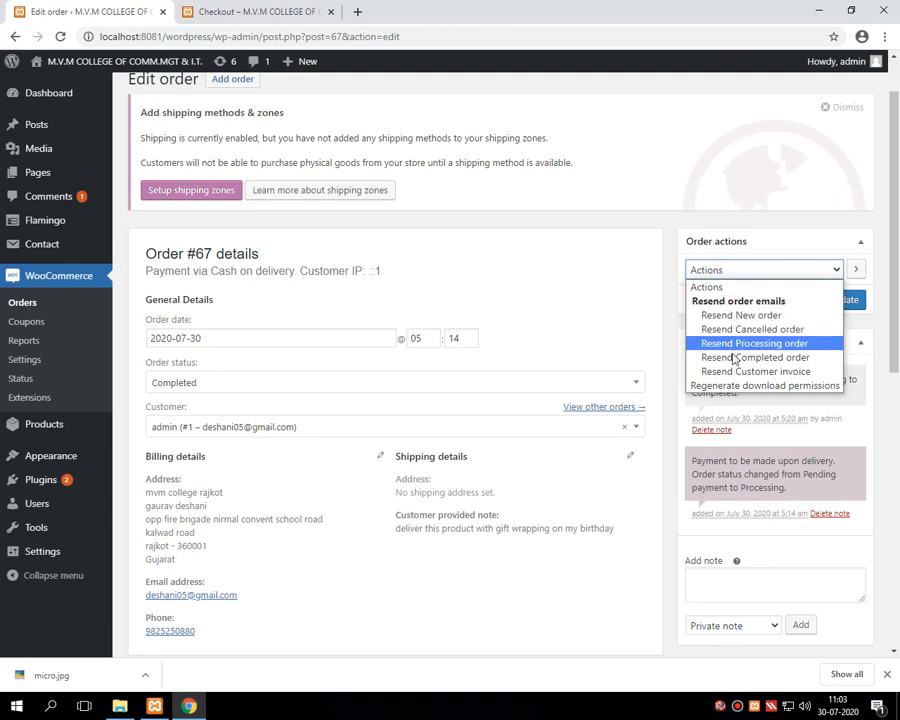
key("Escape")
scroll(476, 438, "down", 3)
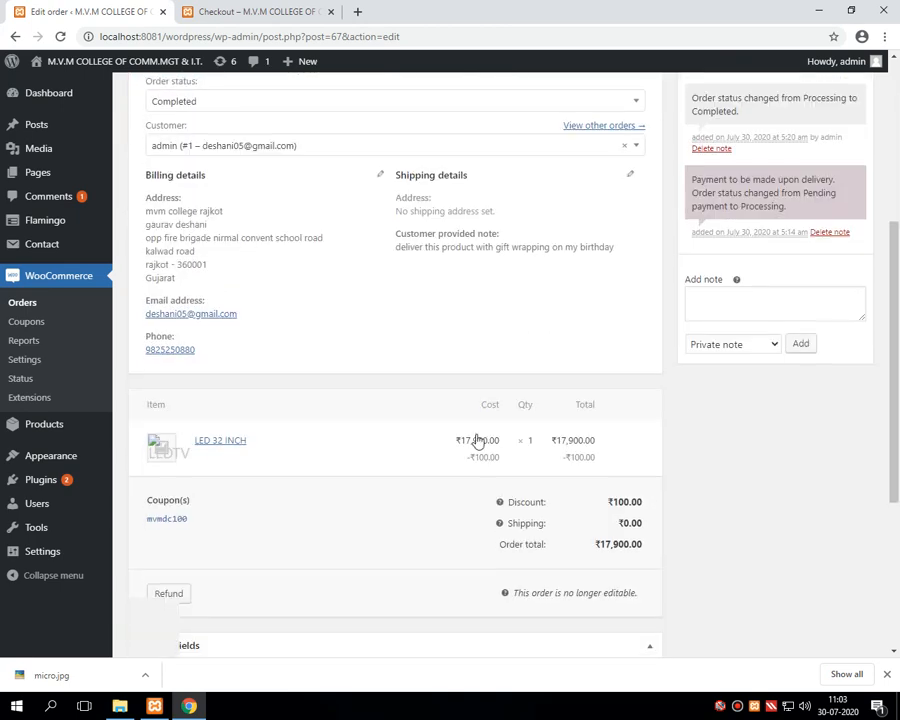
scroll(476, 438, "up", 2)
scroll(476, 438, "down", 1)
scroll(617, 477, "up", 2)
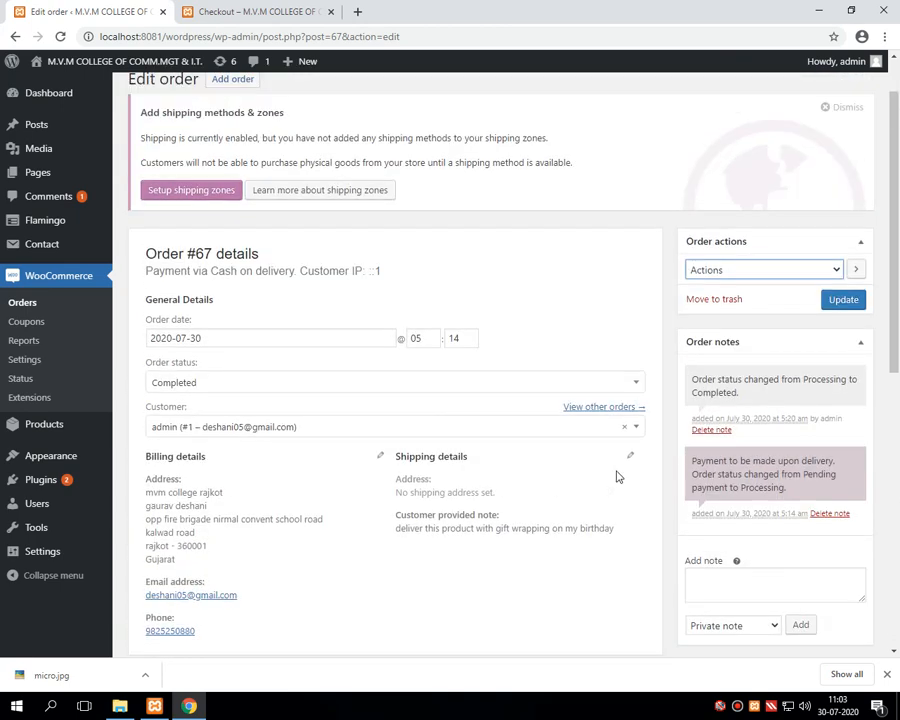
scroll(617, 477, "down", 5)
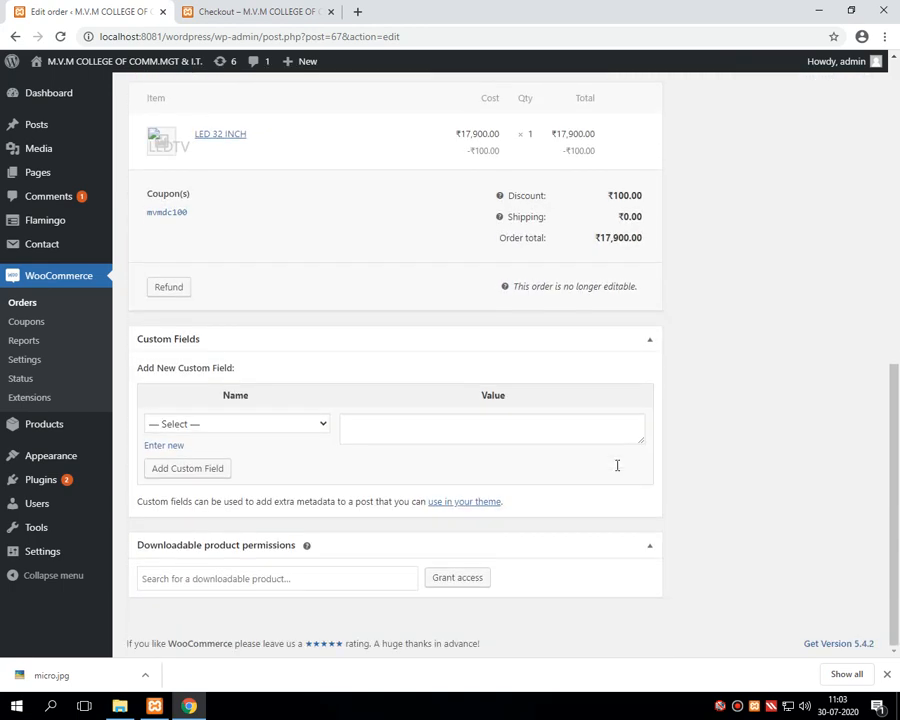
scroll(615, 468, "up", 1)
scroll(617, 470, "down", 1)
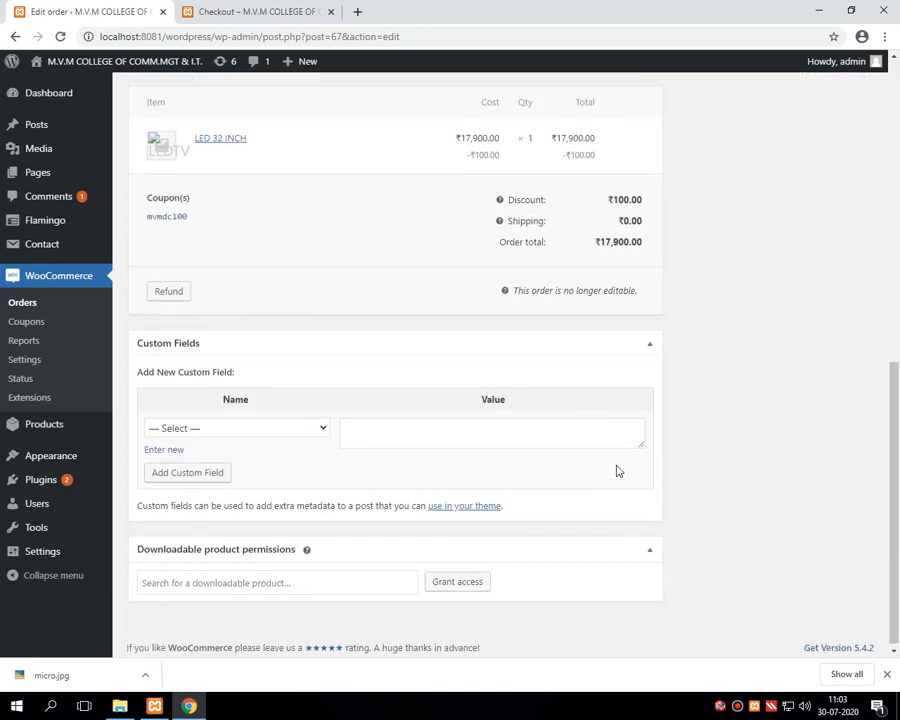
scroll(370, 402, "up", 4)
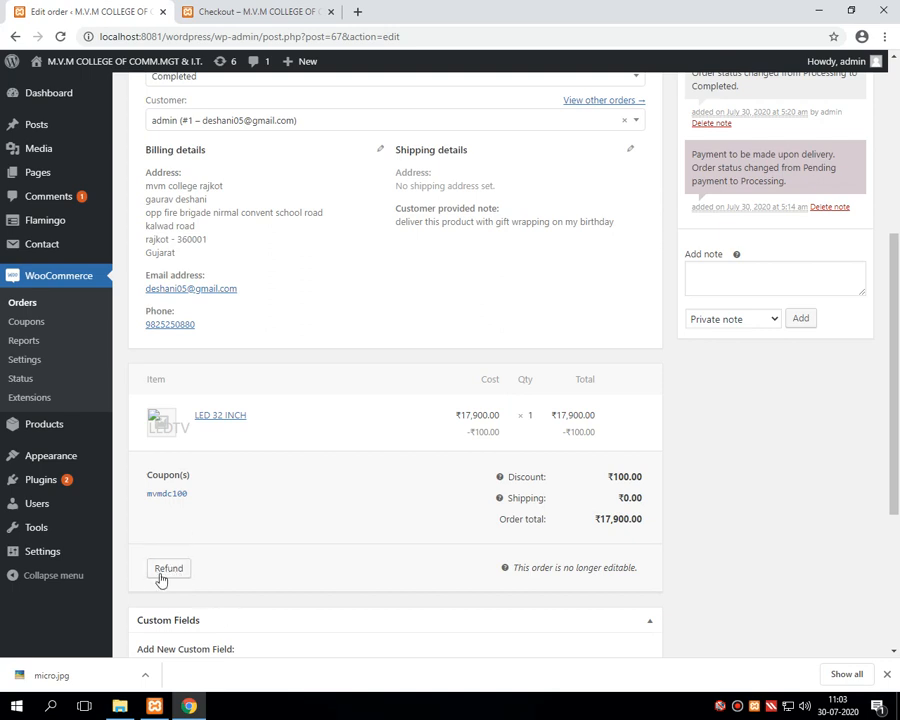
Step: Issue a manual ₹17,900.00 refund on order #67 with reason 'order cancell'
left_click(170, 570)
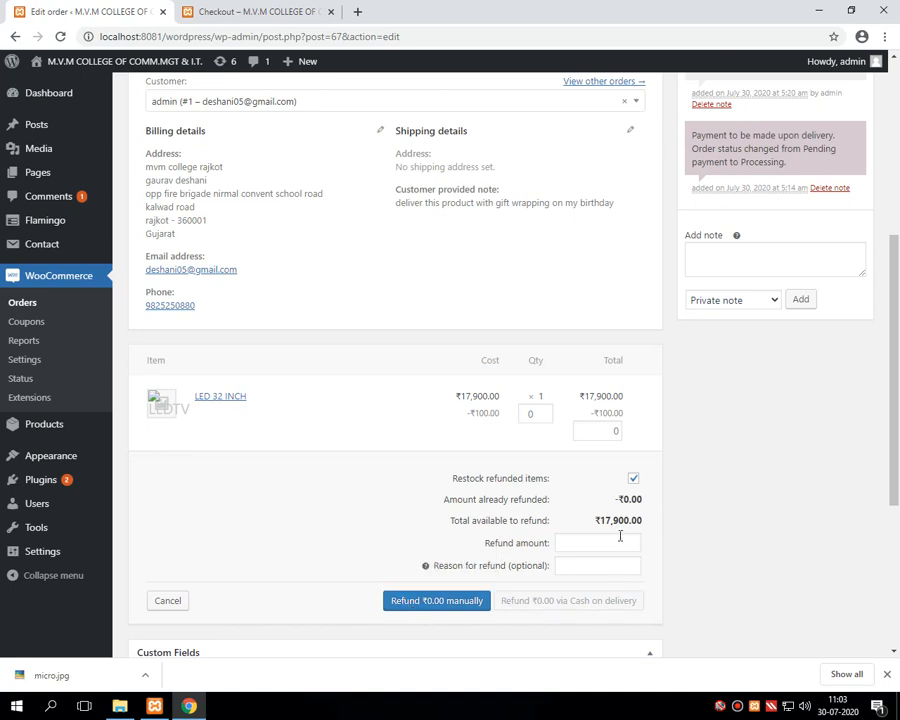
left_click(584, 545)
type("17900")
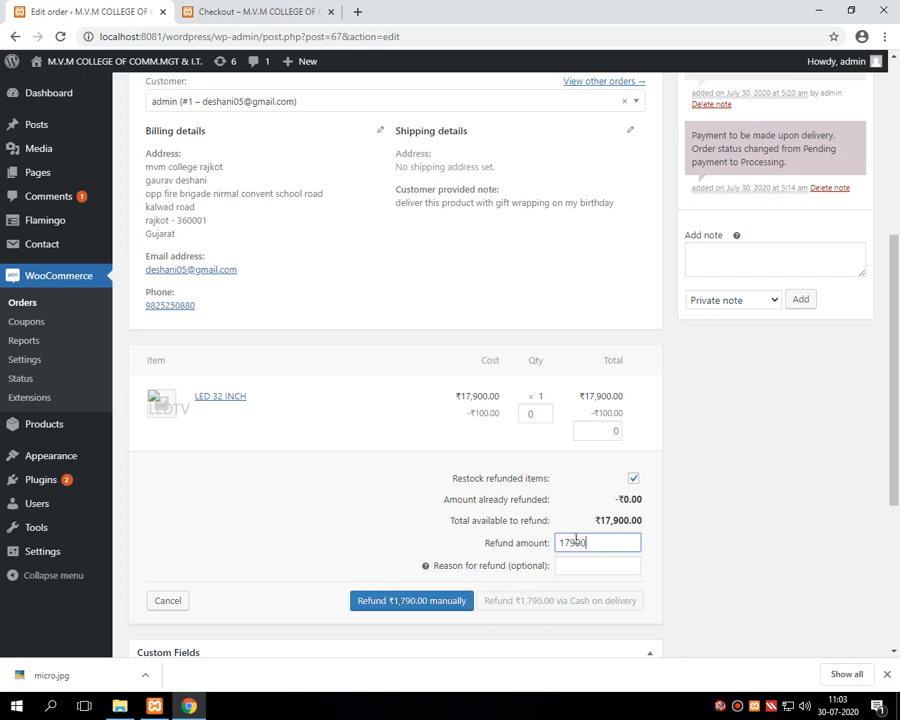
left_click(578, 565)
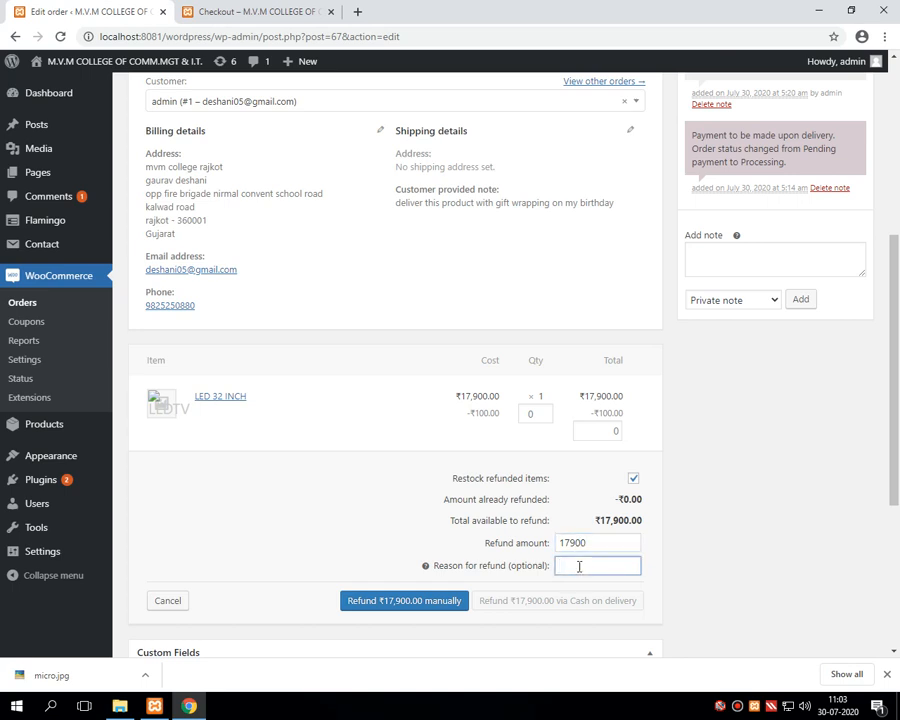
type("order cancell")
left_click(444, 602)
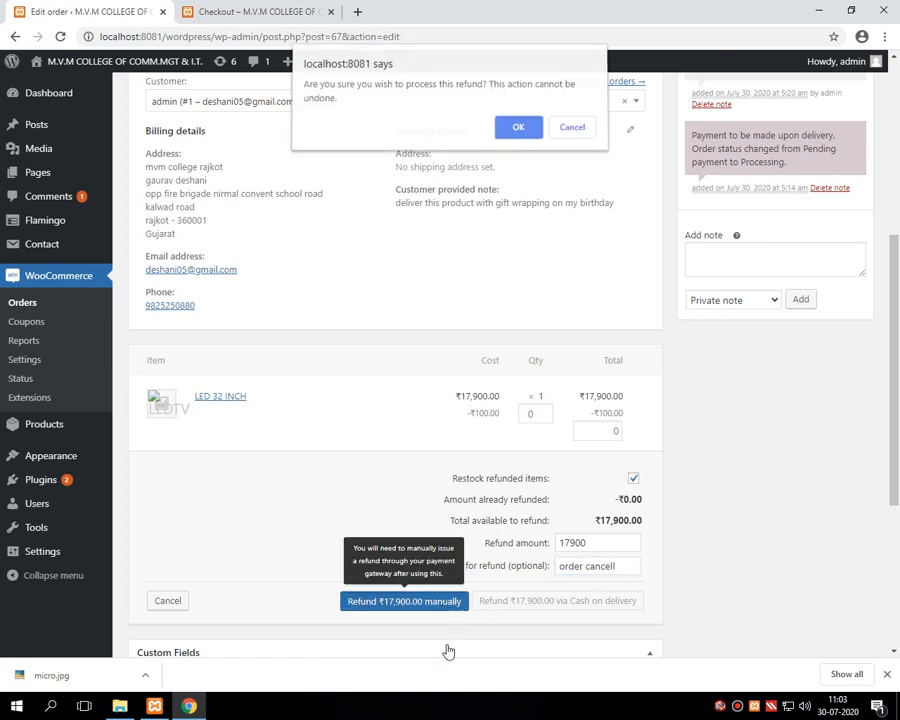
Step: Confirm the refund so order #67 becomes Refunded, then return to the Orders list
left_click(508, 130)
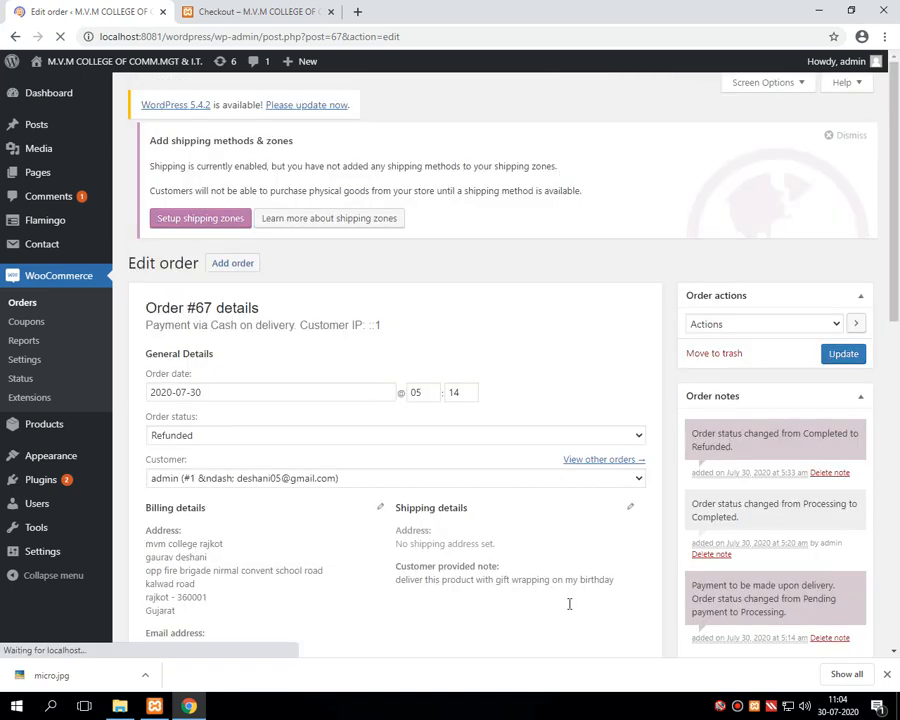
left_click(30, 303)
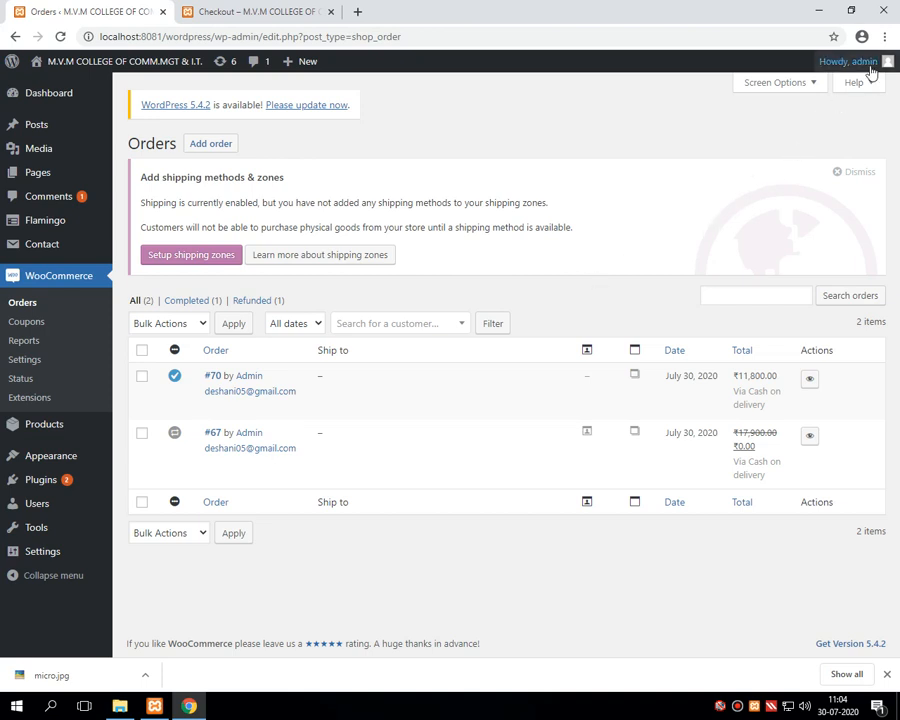
Step: Bring up the Bandicam recorder window over the Orders list
mouse_move(882, 65)
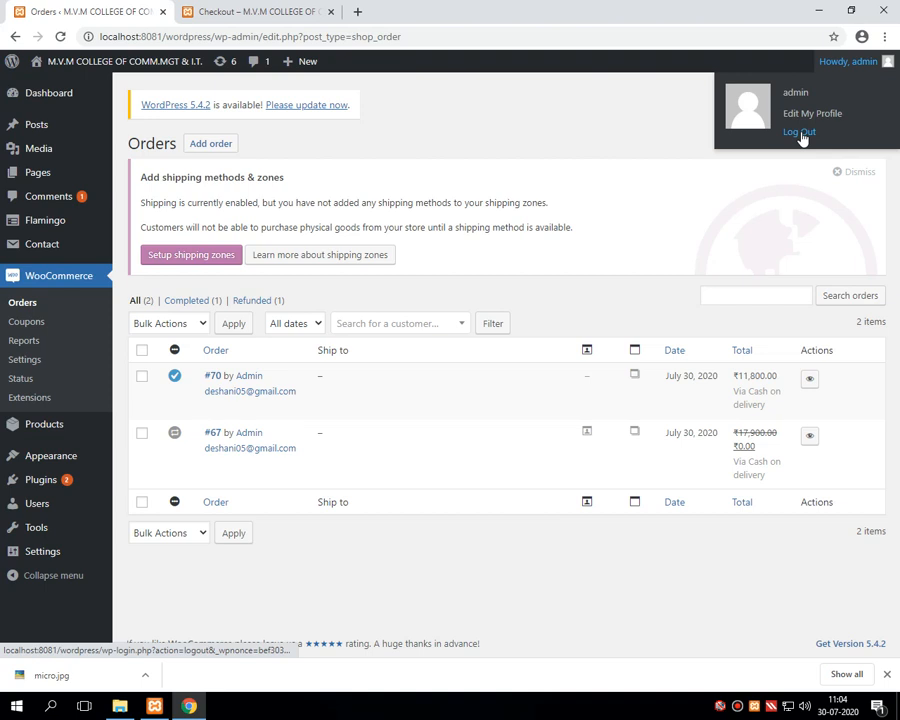
left_click(737, 706)
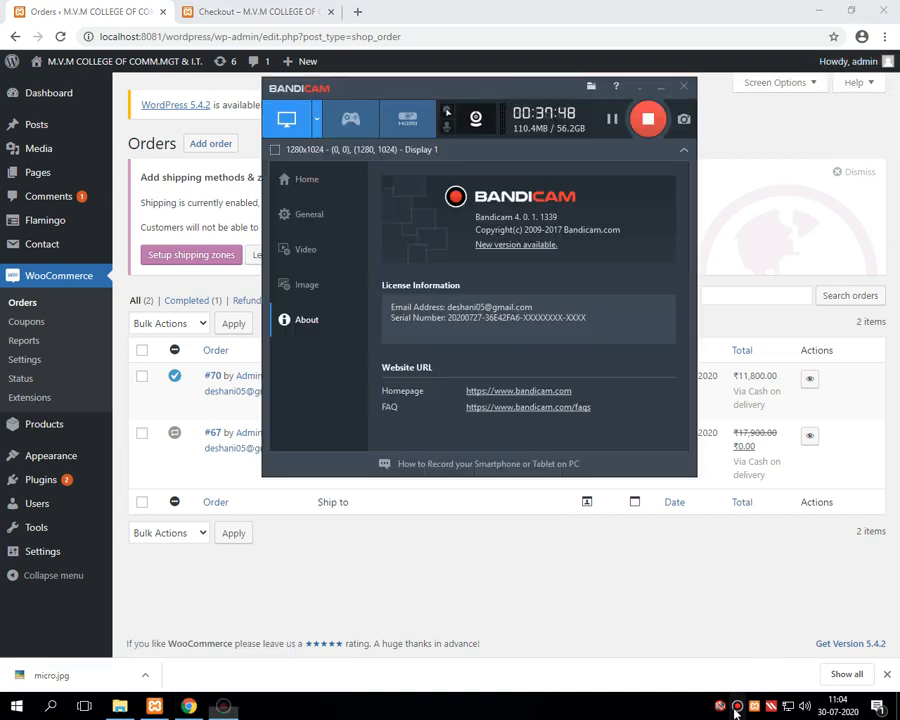